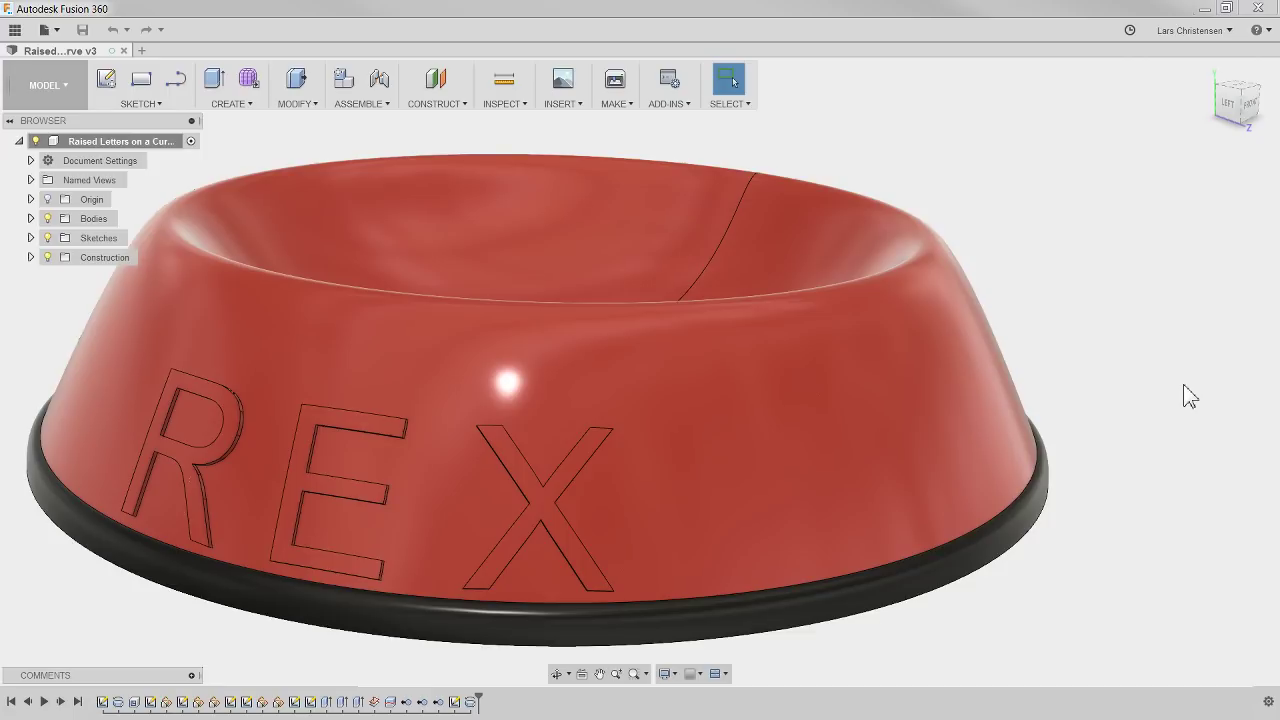
pyautogui.click(1185, 386)
pyautogui.keyDown('shift'); pyautogui.moveTo(392, 461); pyautogui.dragTo(936, 352, button='middle'); pyautogui.keyUp('shift')
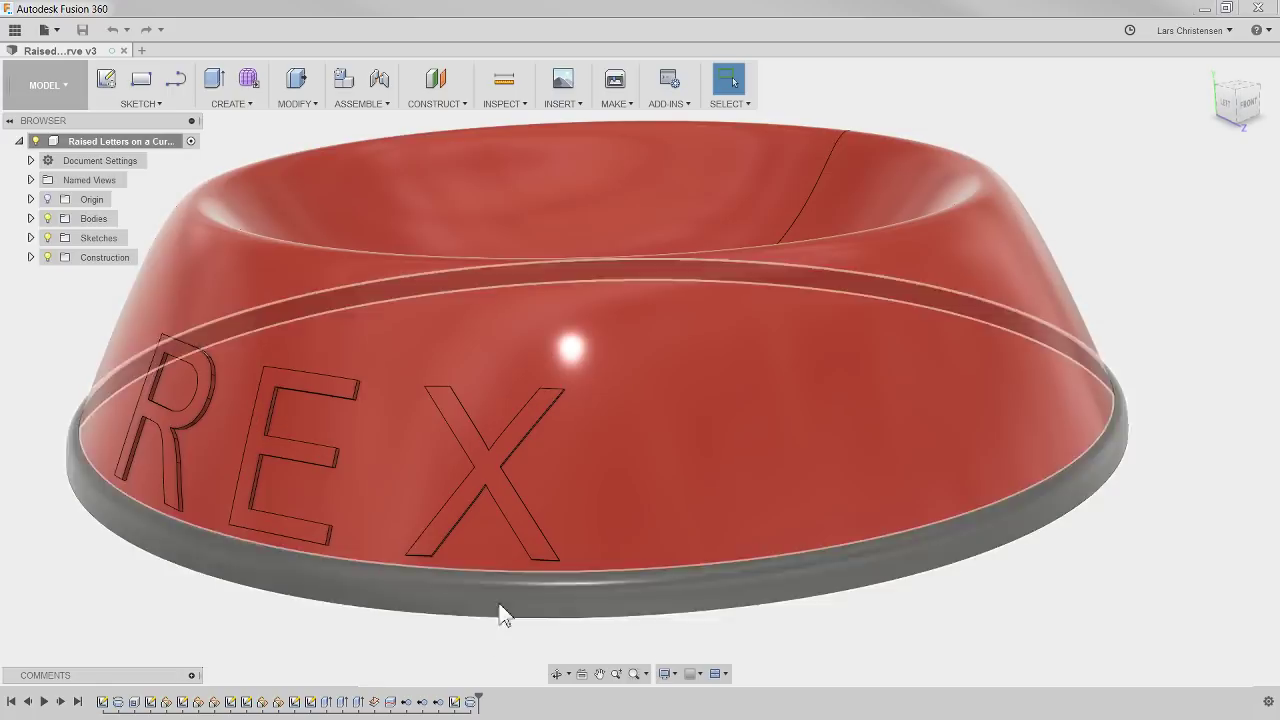
pyautogui.keyDown('shift'); pyautogui.moveTo(286, 624); pyautogui.dragTo(309, 583, button='middle'); pyautogui.keyUp('shift')
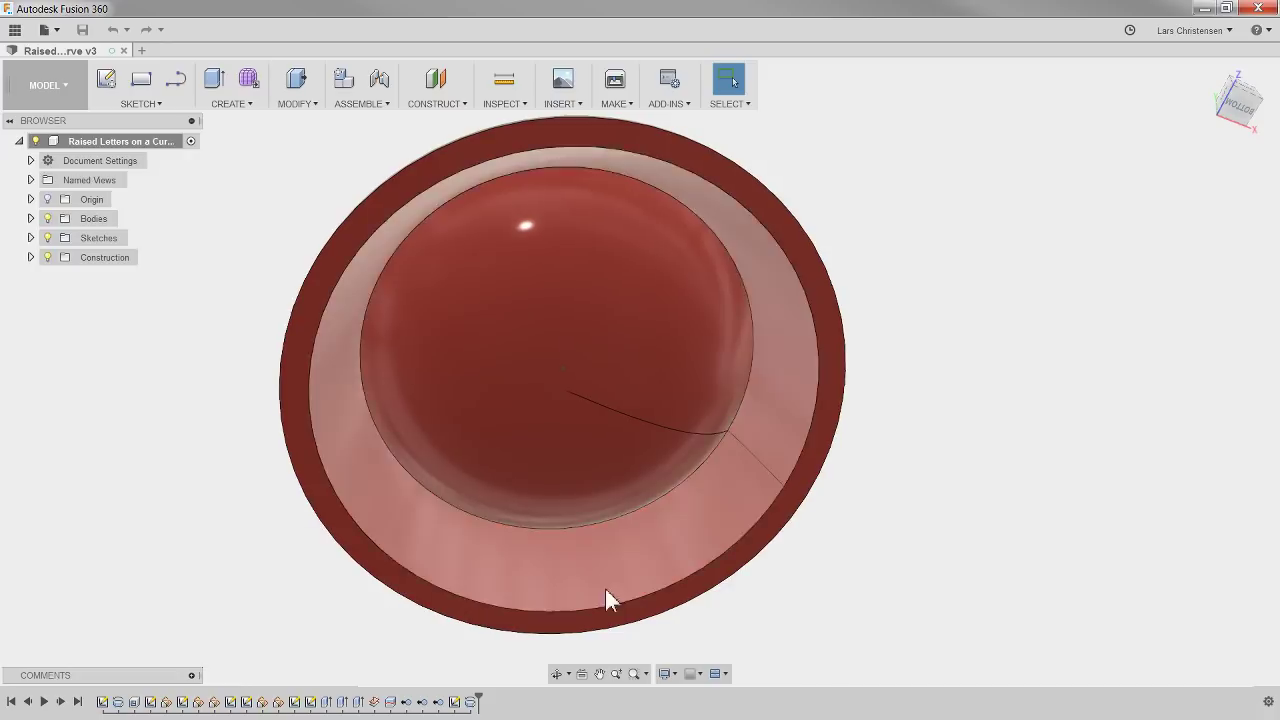
pyautogui.keyDown('shift'); pyautogui.moveTo(520, 493); pyautogui.dragTo(84, 502, button='middle'); pyautogui.keyUp('shift')
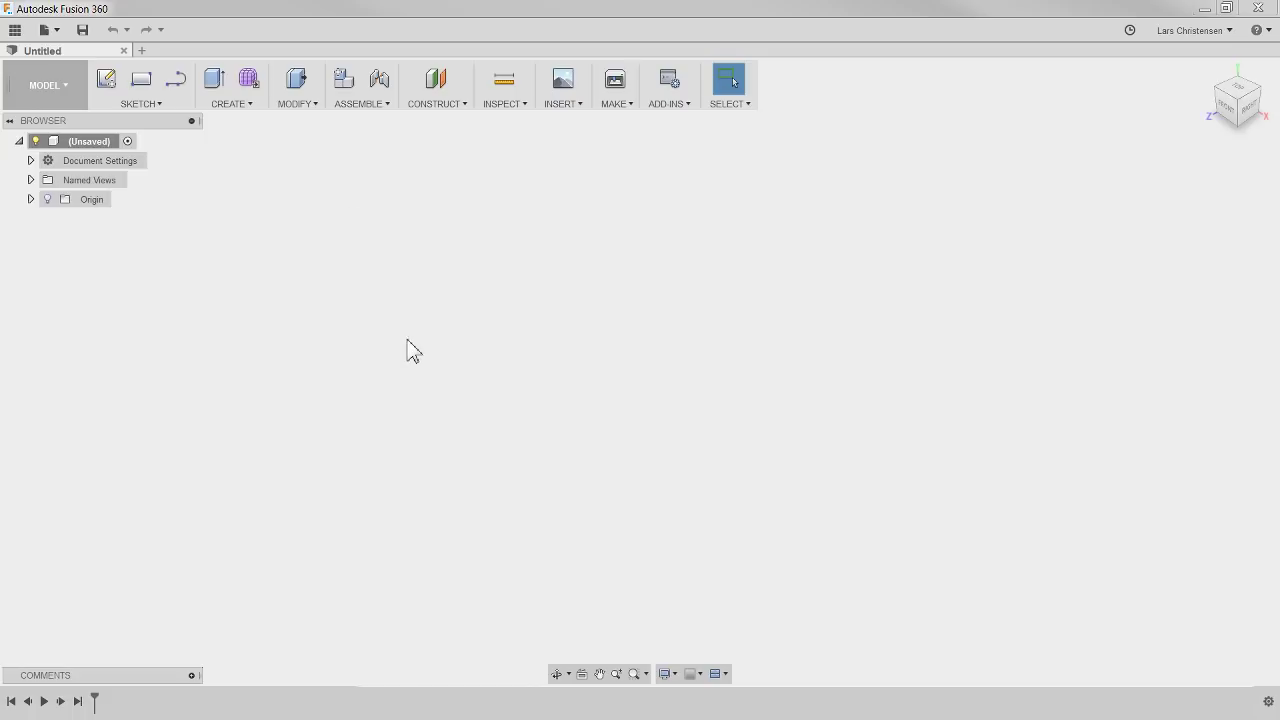
# Step: Start a new sketch on the vertical front origin plane
pyautogui.click(106, 79)
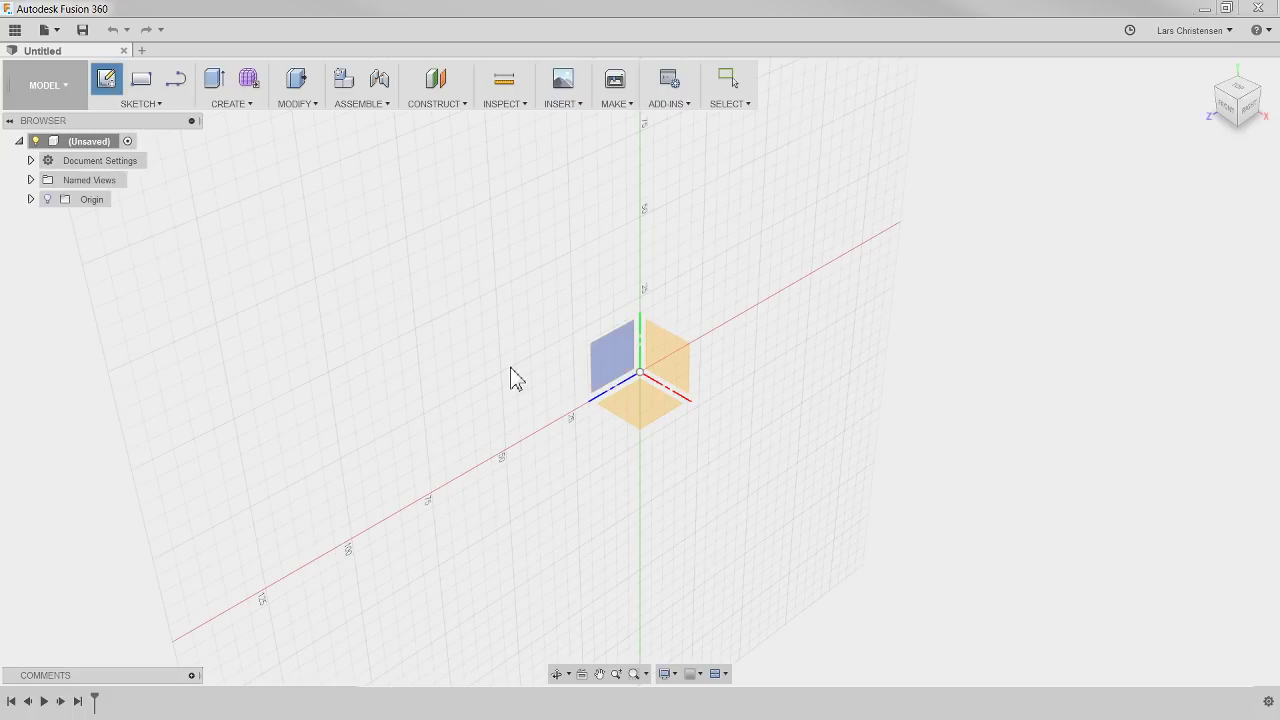
pyautogui.click(688, 360)
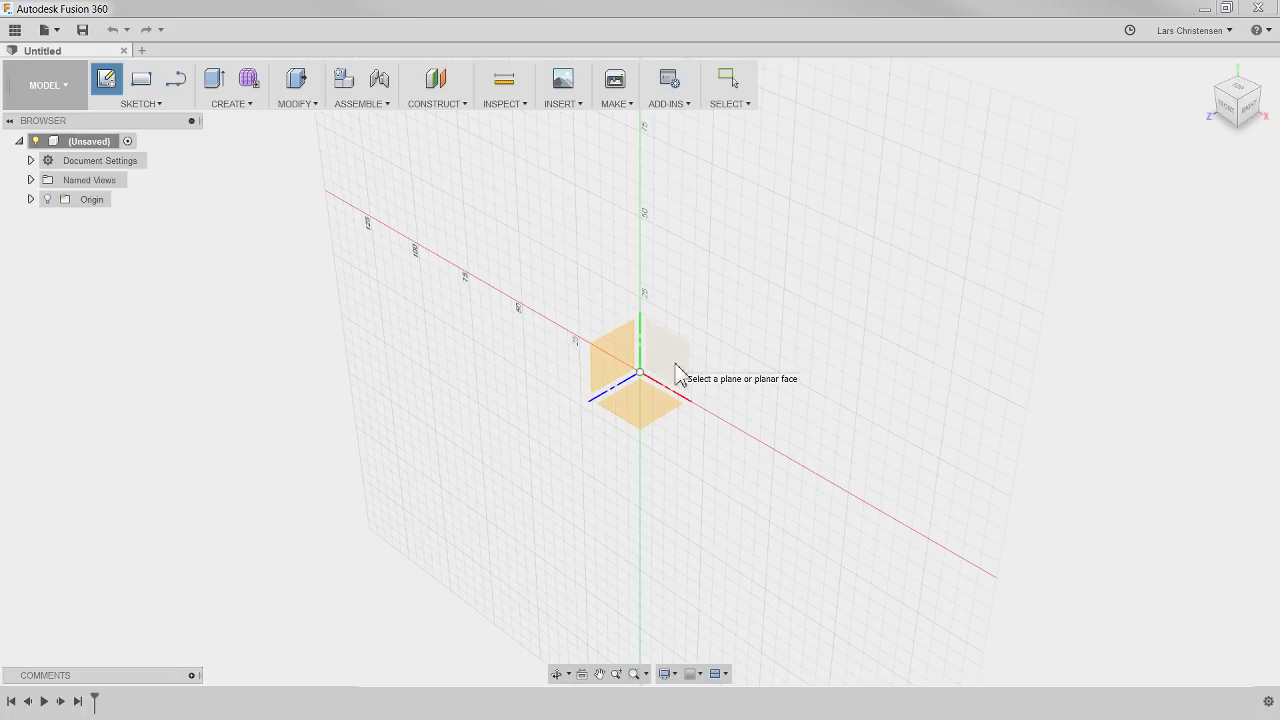
pyautogui.click(676, 373)
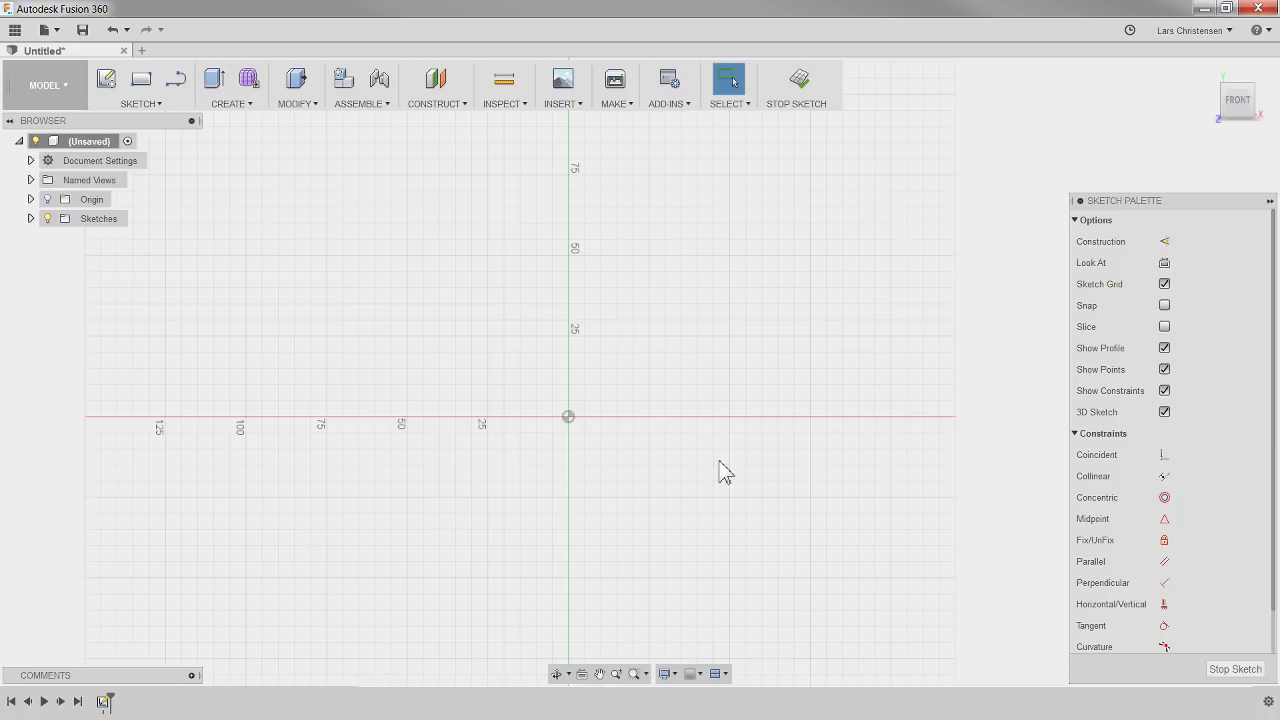
pyautogui.scroll(-2, 313, 475)
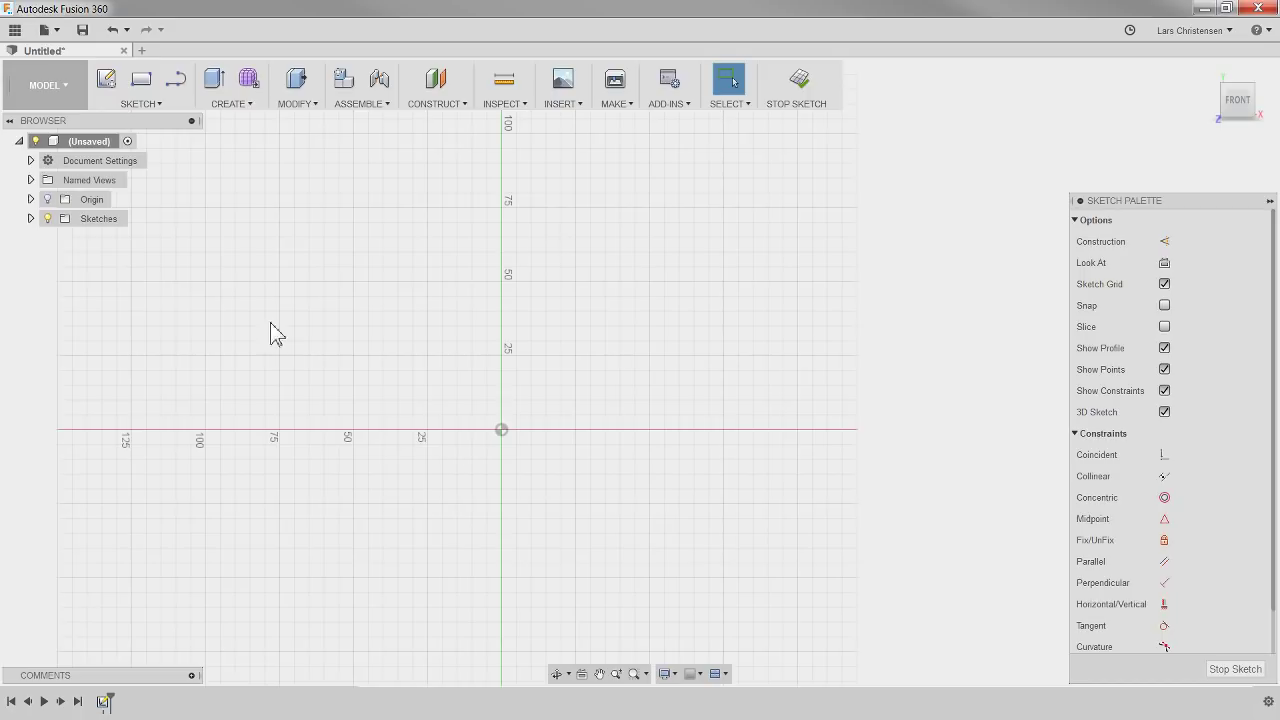
# Step: Draw a two-point rectangle from the origin, 450 mm wide and 200 mm high
pyautogui.click(141, 80)
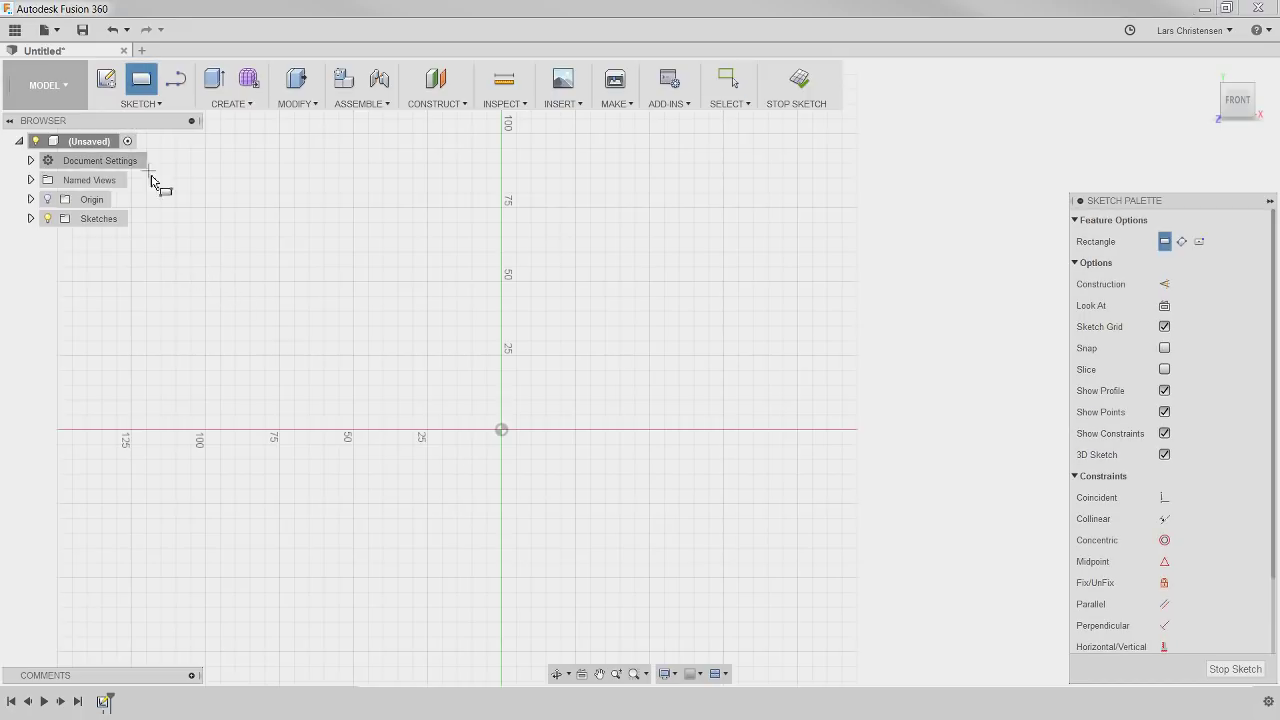
pyautogui.click(505, 431)
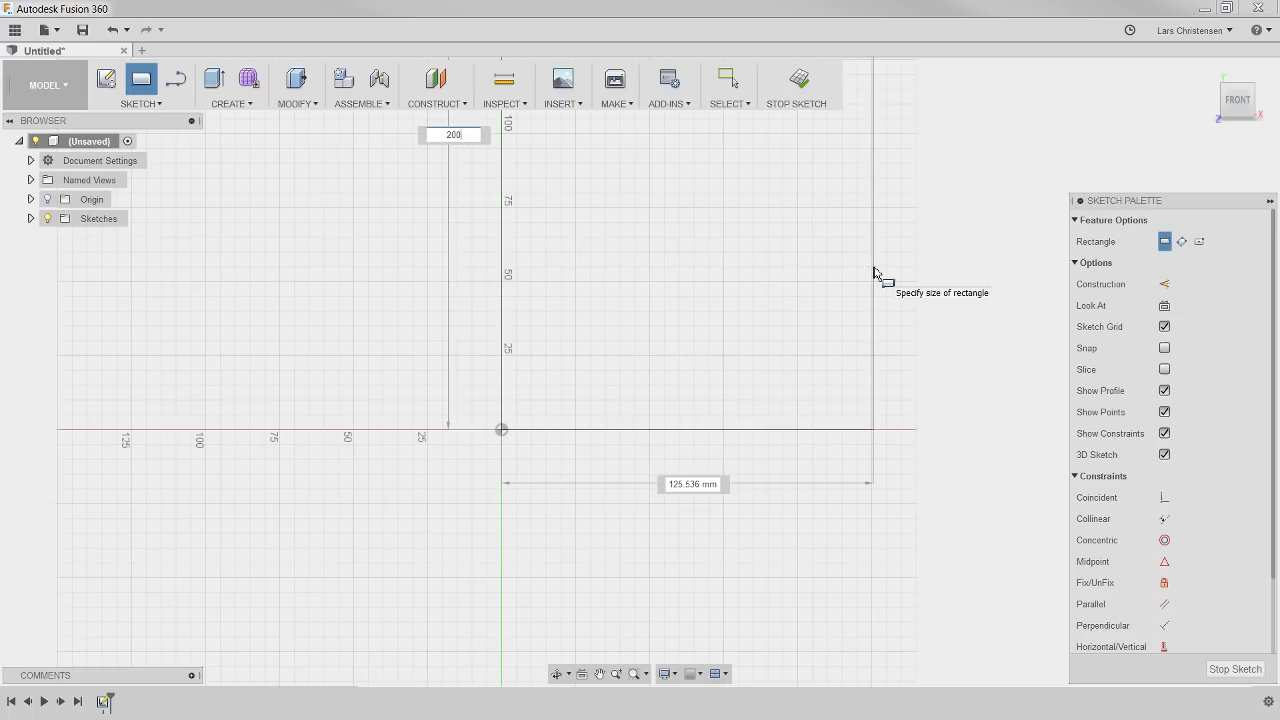
pyautogui.press('Tab')
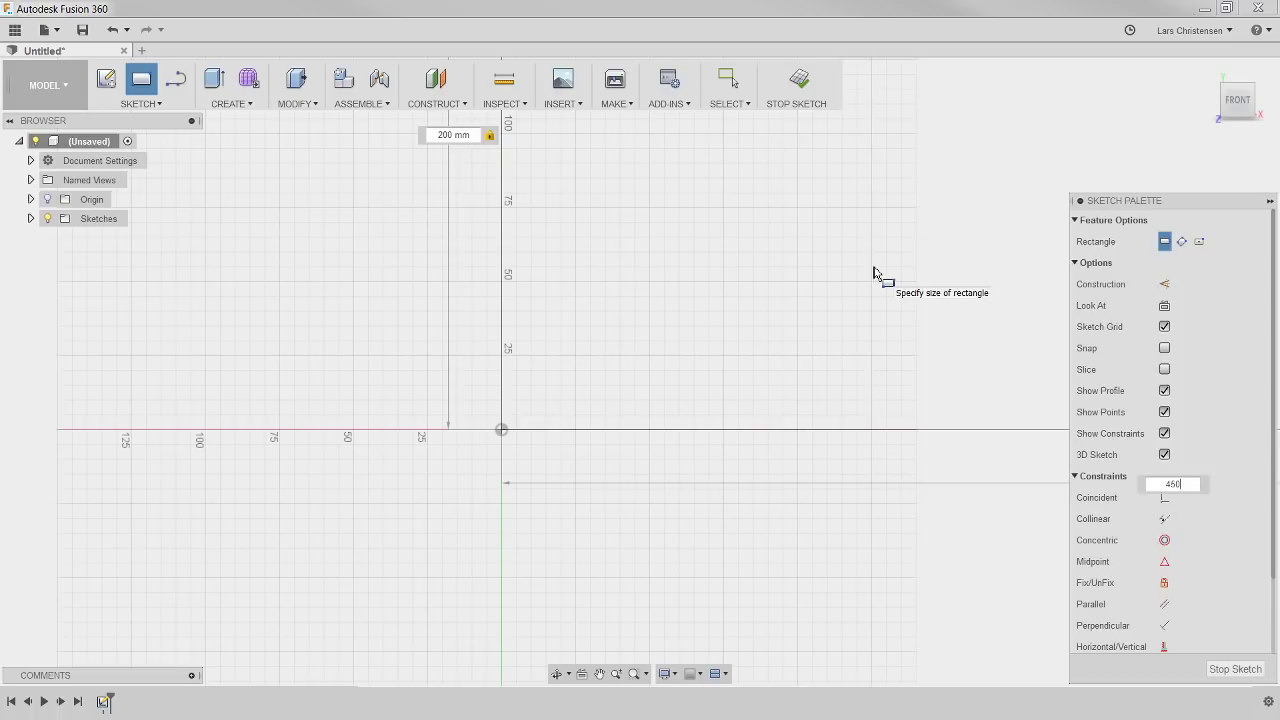
pyautogui.press('Return')
pyautogui.press('Escape')
pyautogui.scroll(-3, 400, 643)
pyautogui.scroll(-4, 300, 538)
pyautogui.scroll(2, 840, 545)
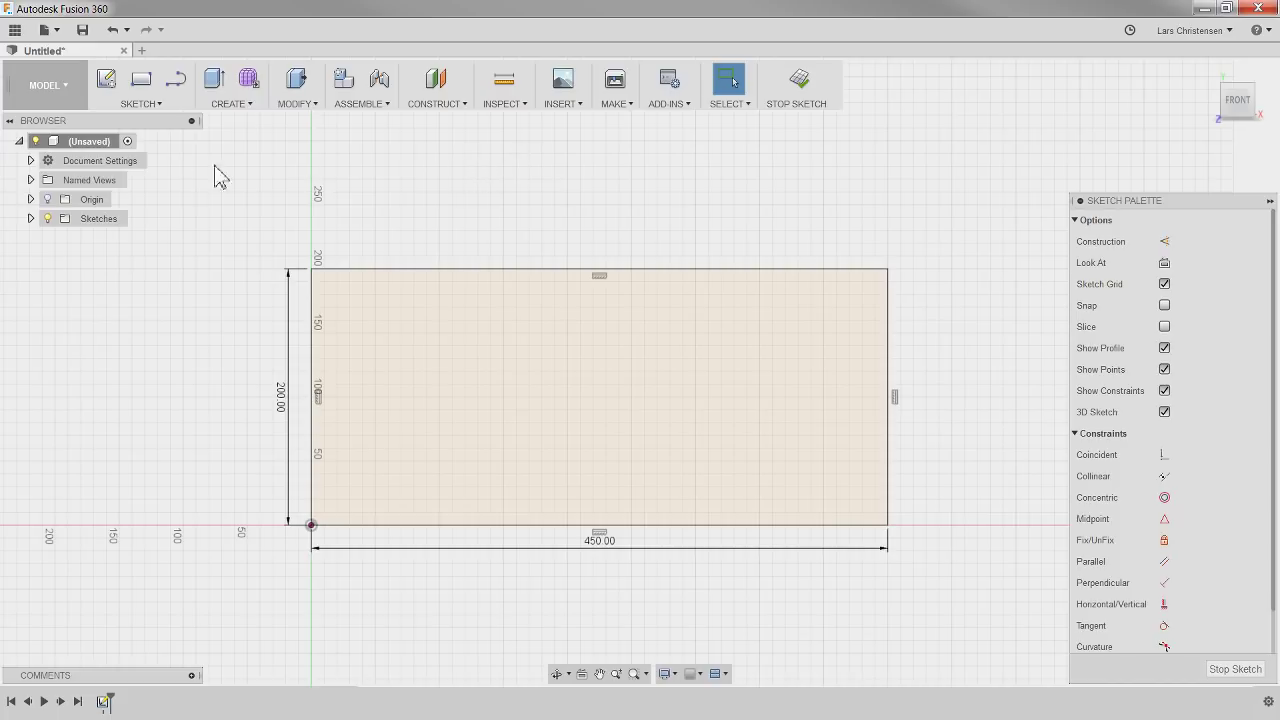
# Step: Draw a five-point spline for the bowl profile from the rectangle's left edge, up to its top edge near the right, down to its lower-right corner
pyautogui.click(152, 106)
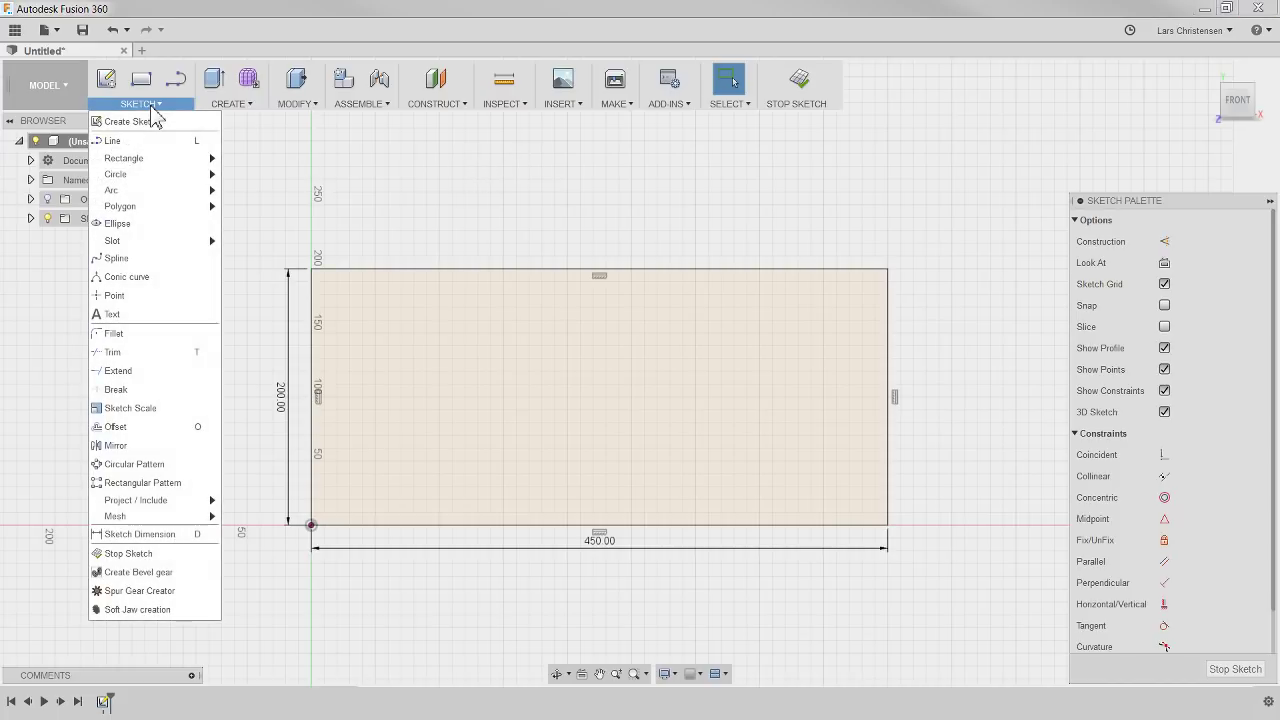
pyautogui.click(117, 258)
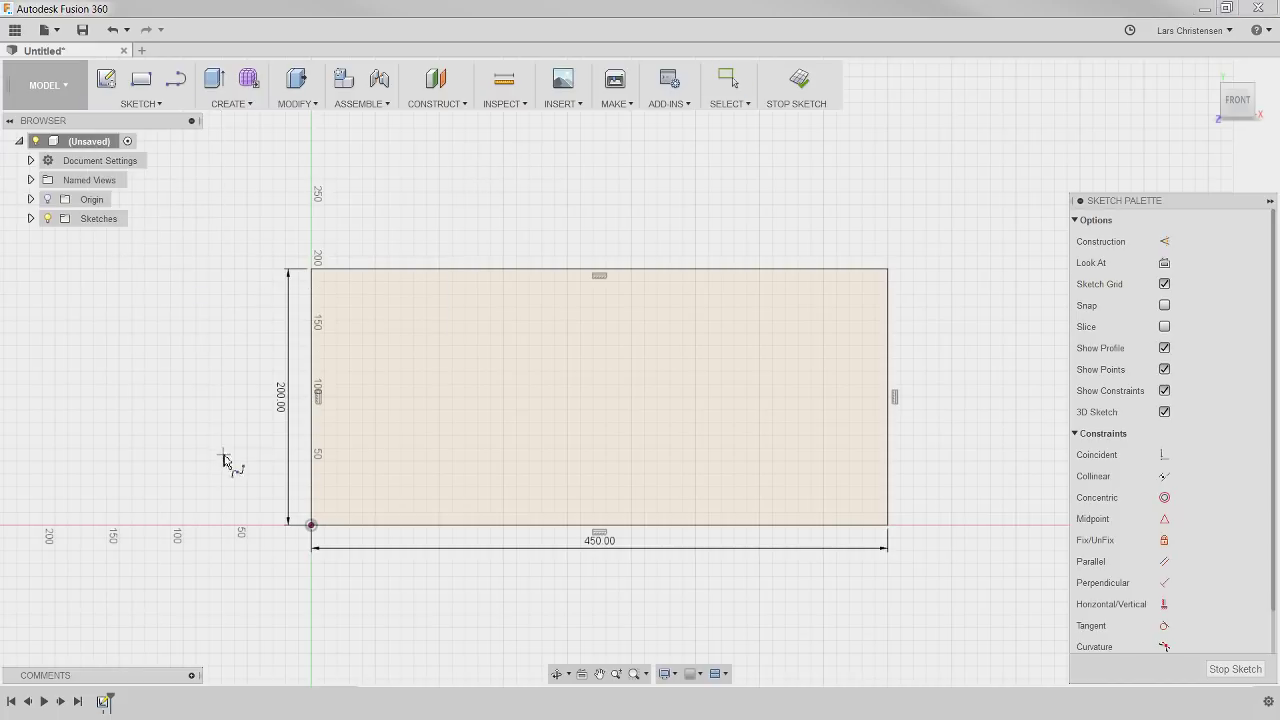
pyautogui.click(311, 452)
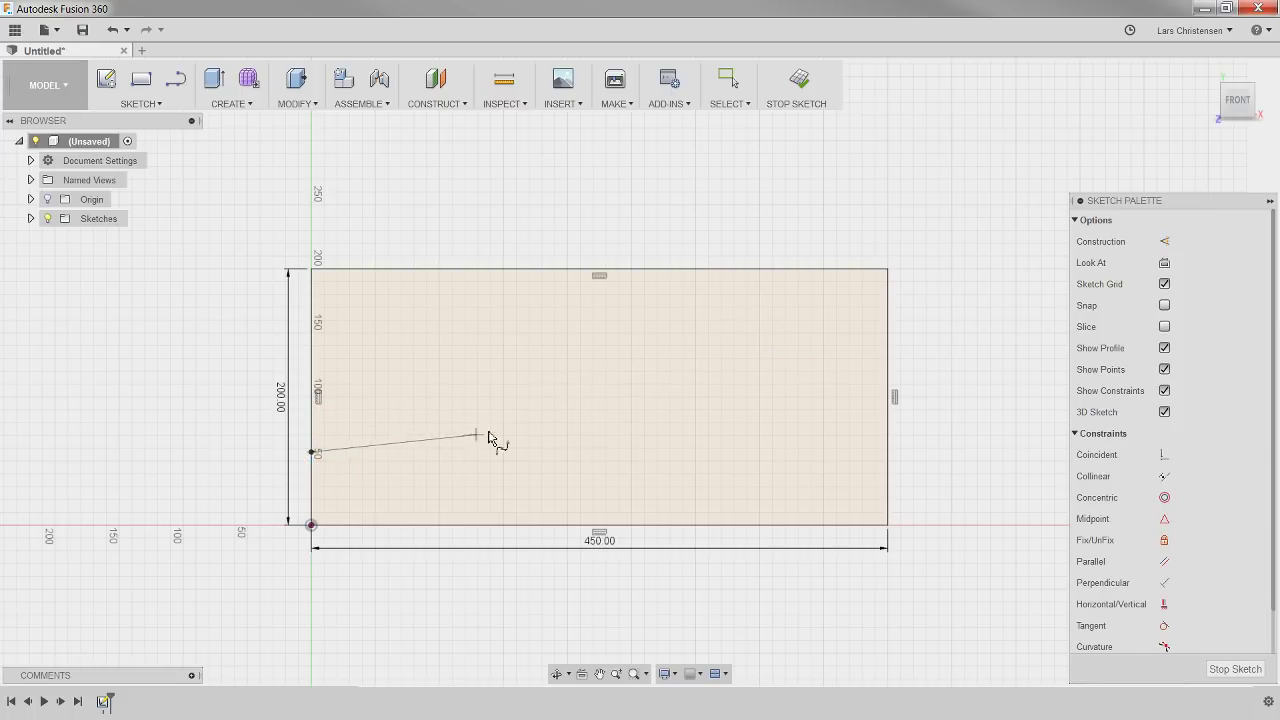
pyautogui.click(743, 333)
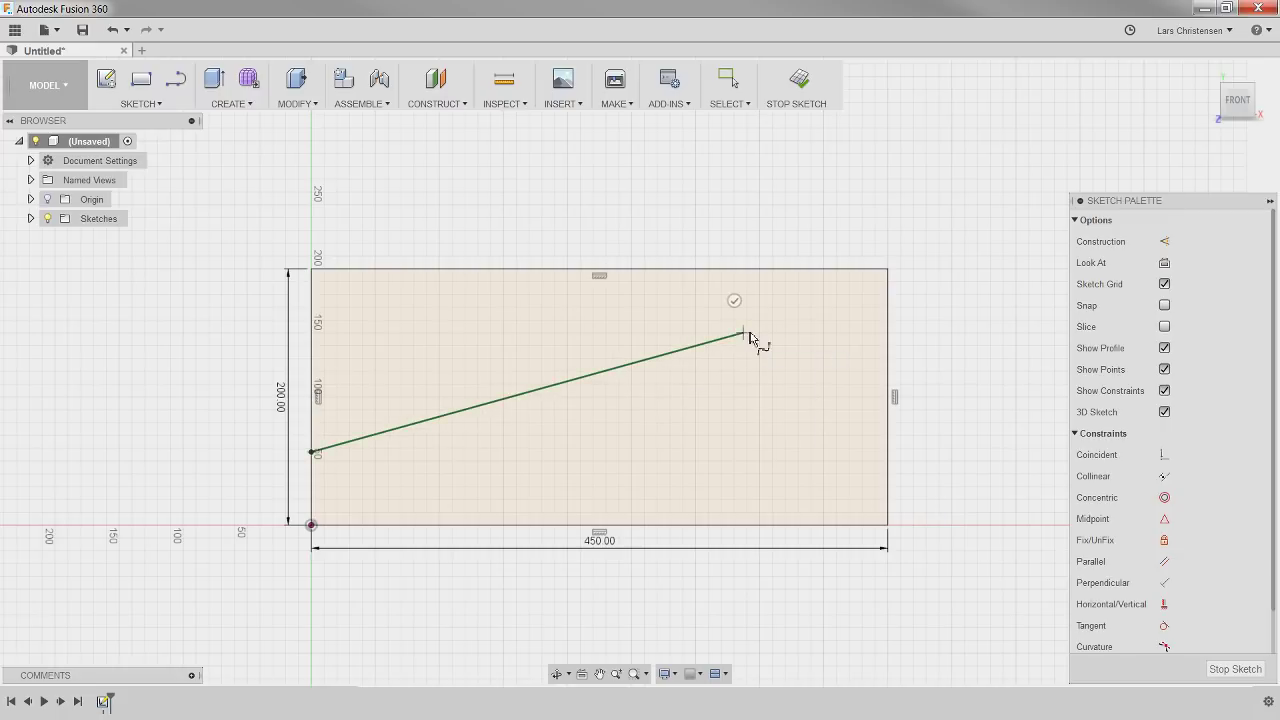
pyautogui.click(808, 270)
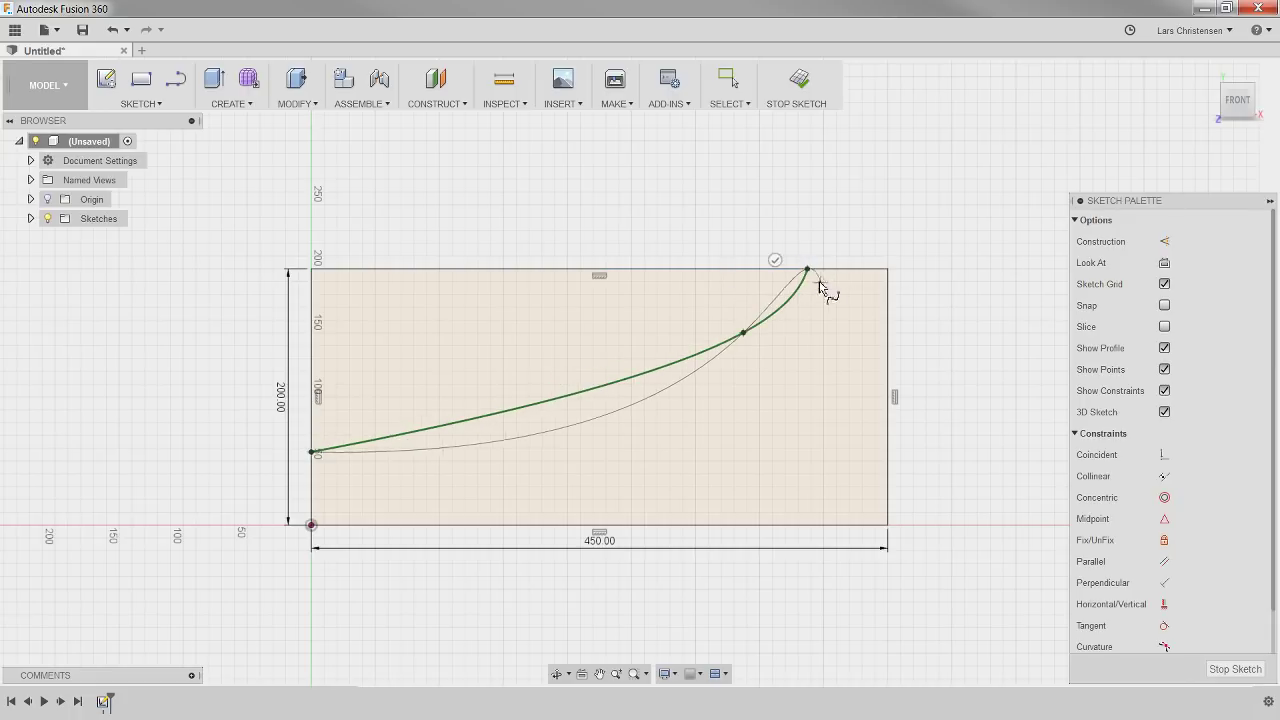
pyautogui.click(862, 321)
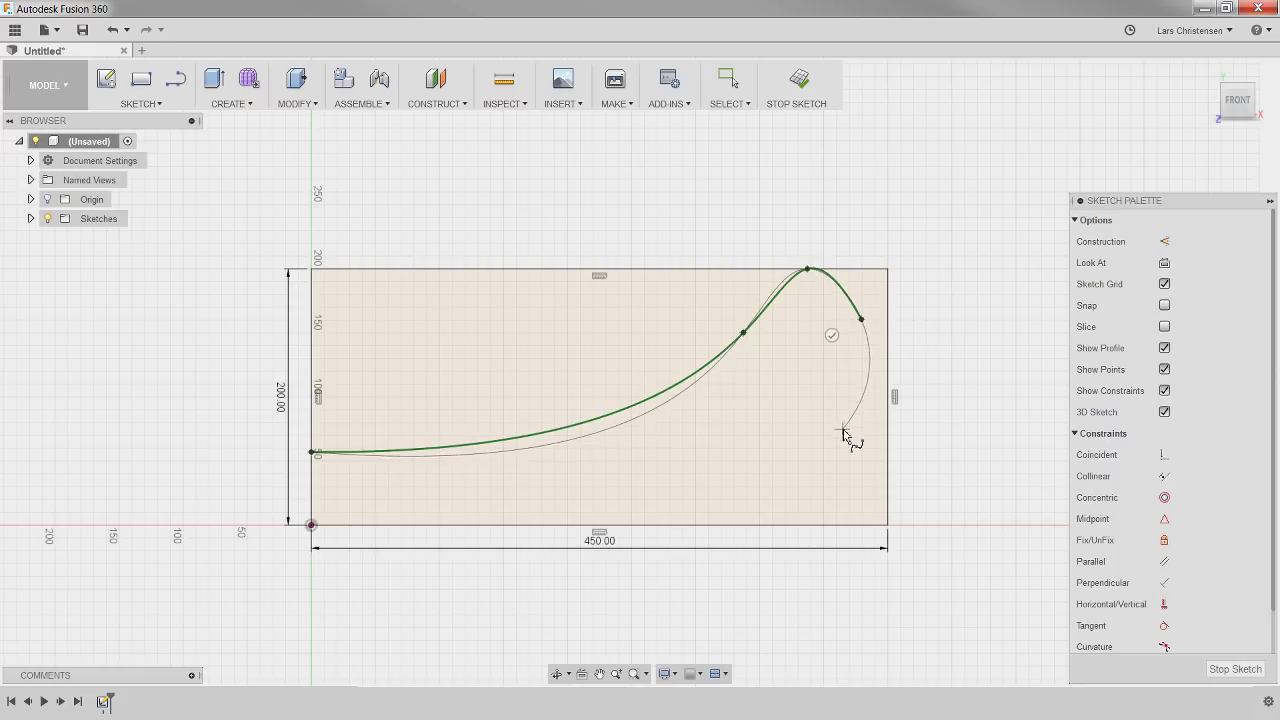
pyautogui.click(888, 527)
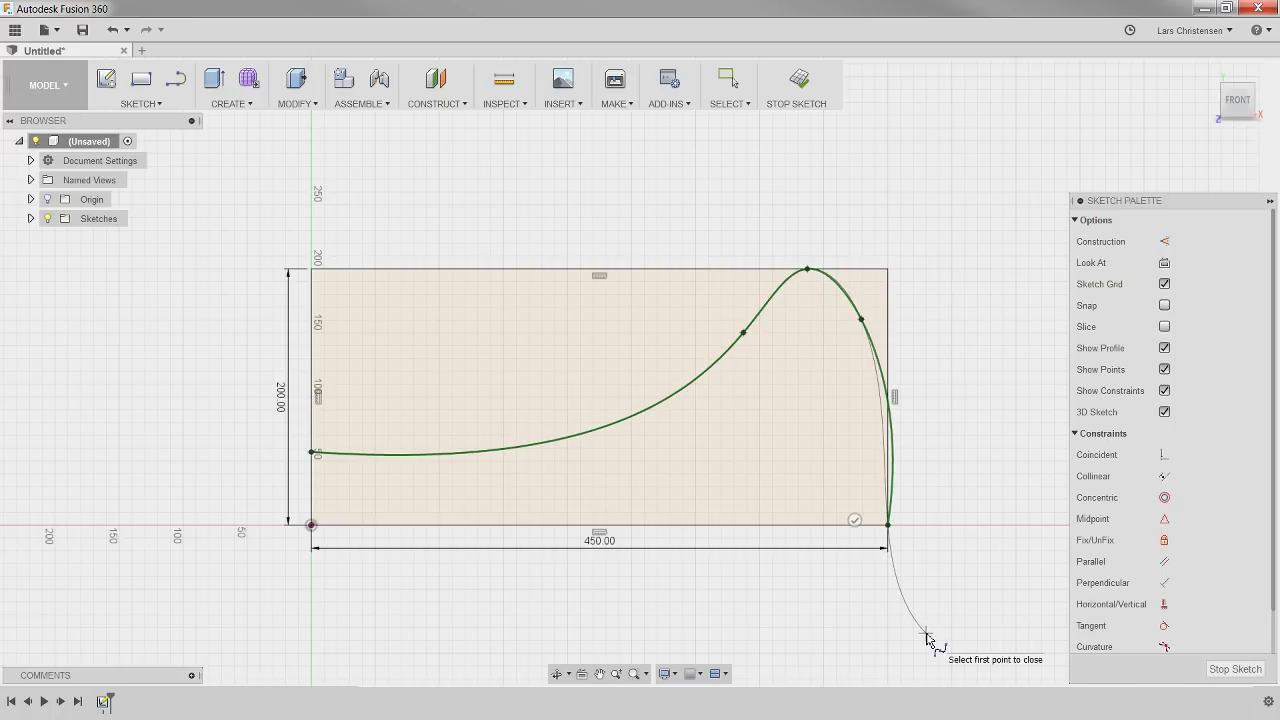
pyautogui.click(858, 524)
pyautogui.scroll(-1, 556, 648)
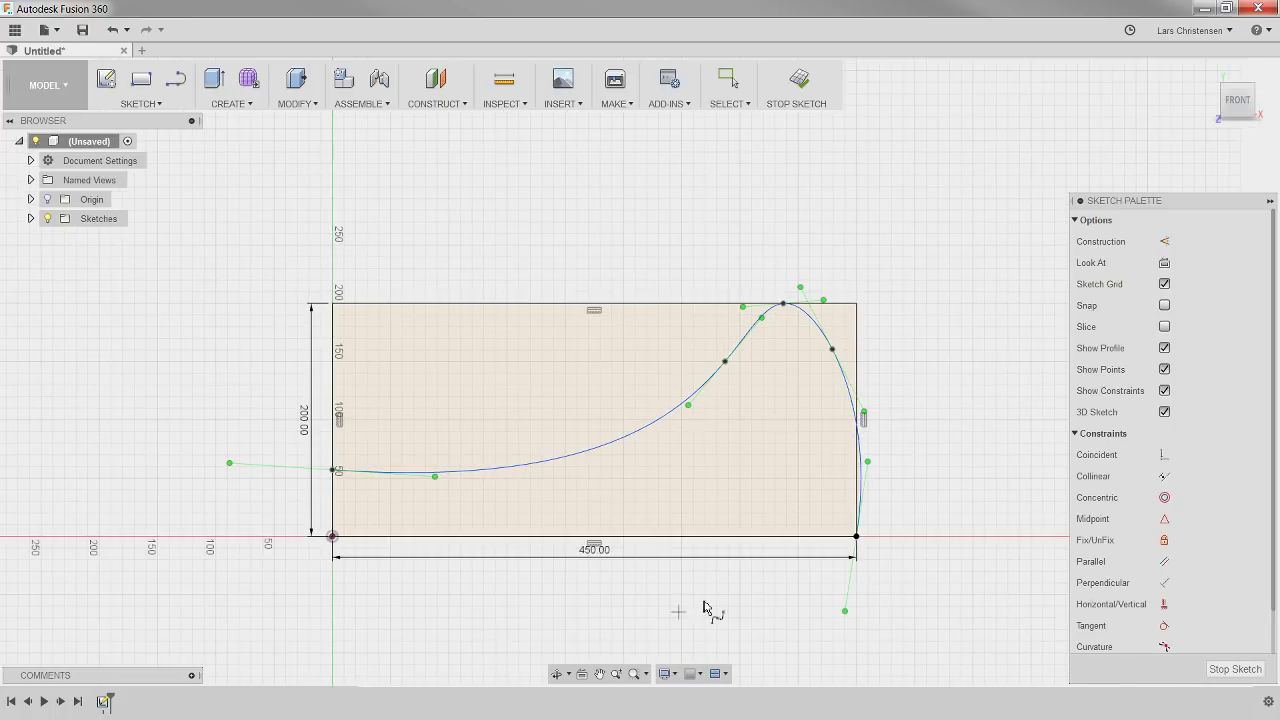
pyautogui.scroll(2, 769, 466)
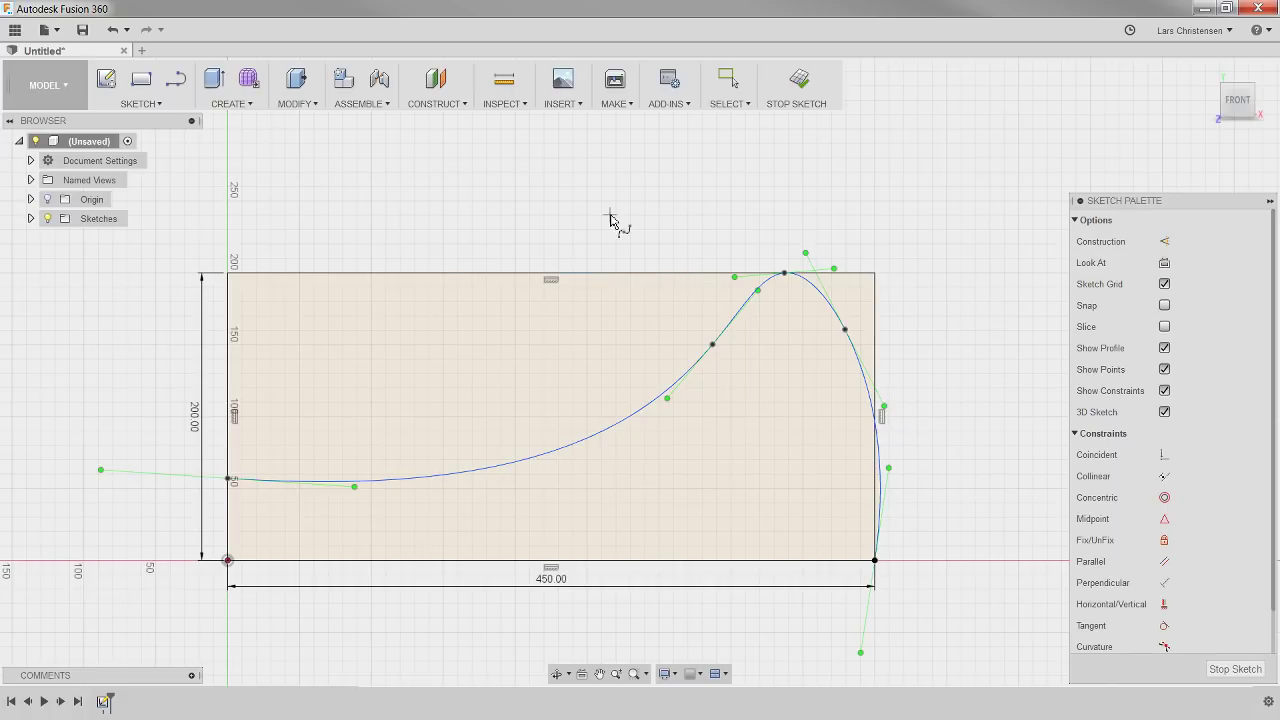
pyautogui.scroll(-1, 588, 220)
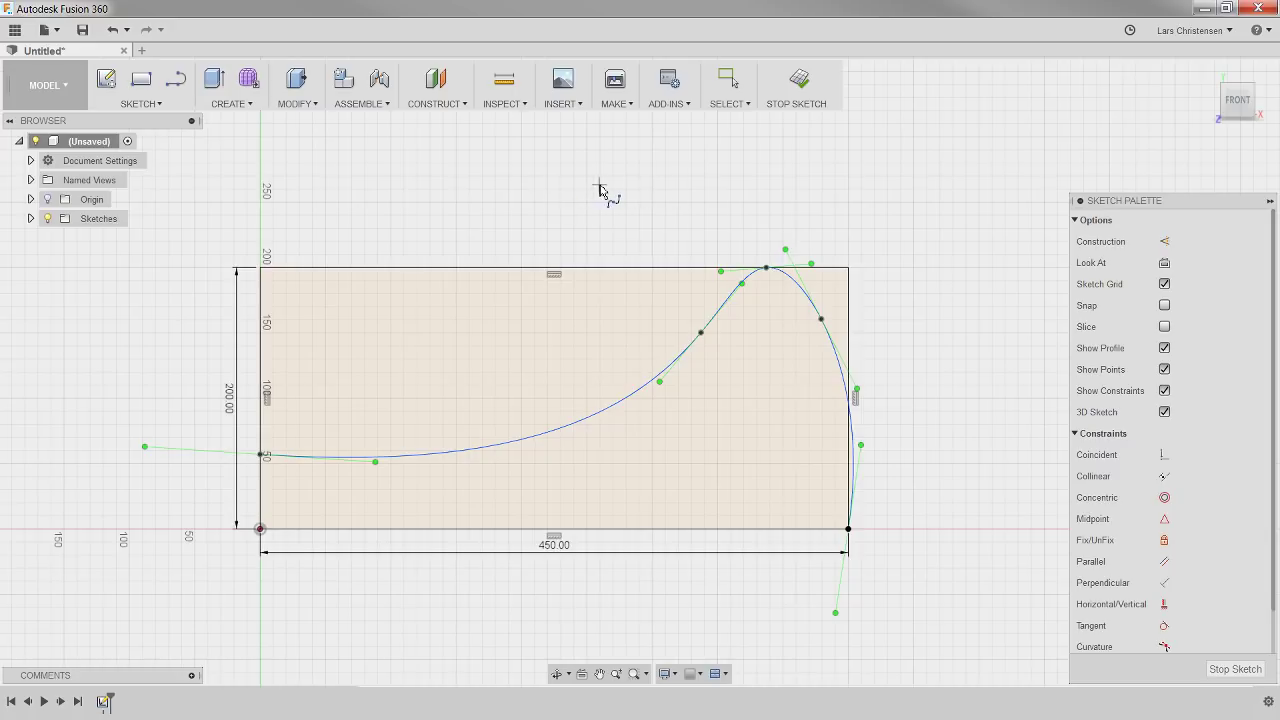
pyautogui.press('Escape')
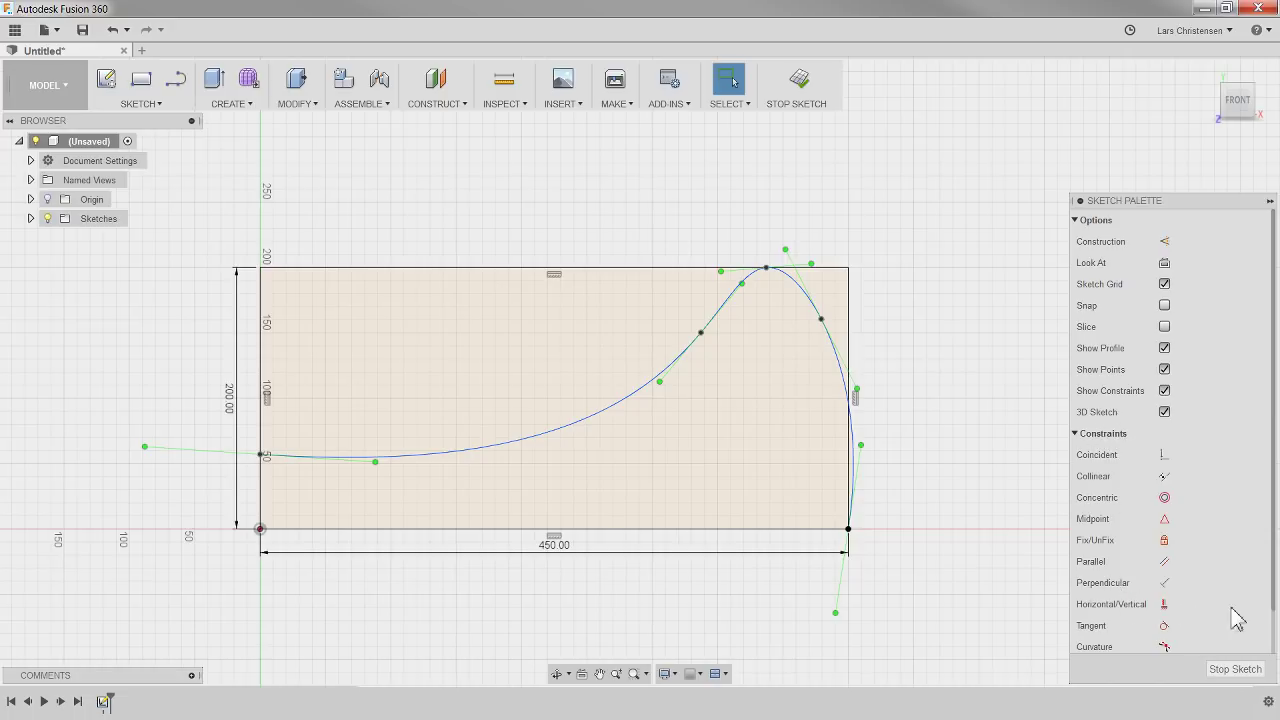
# Step: Apply Horizontal/Vertical constraints to the spline's tangent handles at the left start point, the top peak and the lower-right end point
pyautogui.click(1164, 606)
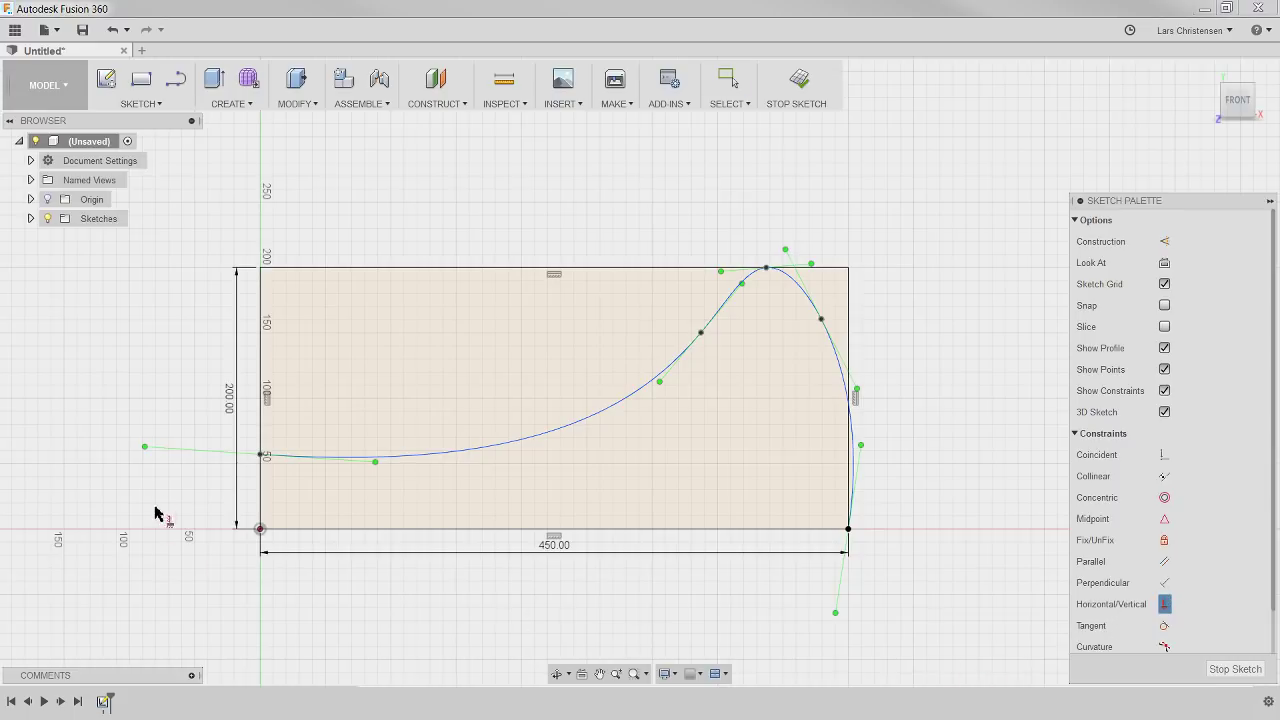
pyautogui.click(196, 455)
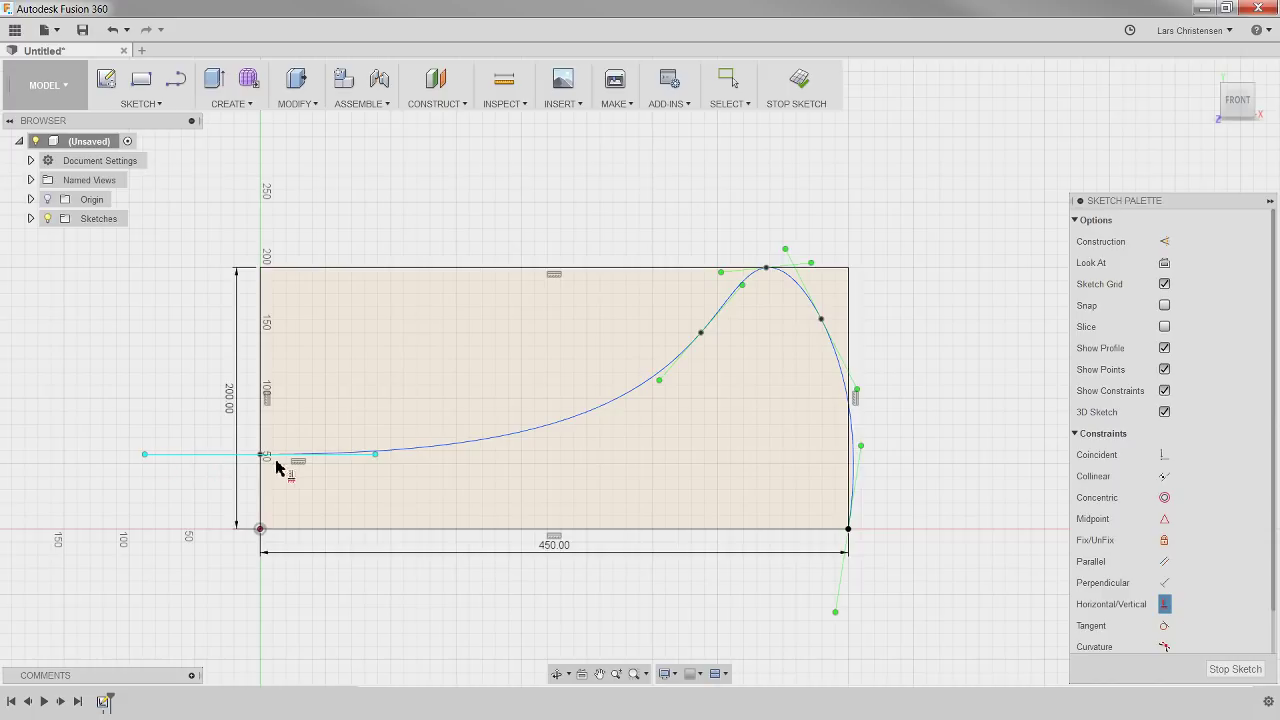
pyautogui.click(738, 276)
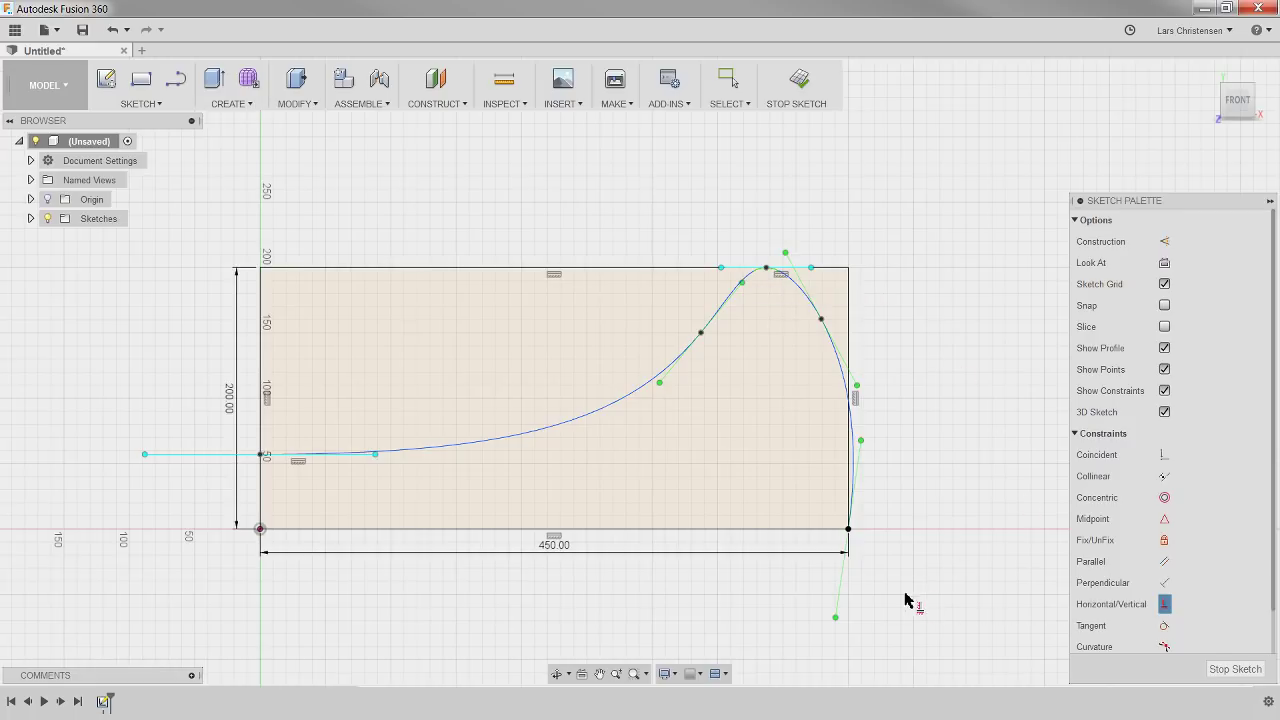
pyautogui.click(843, 592)
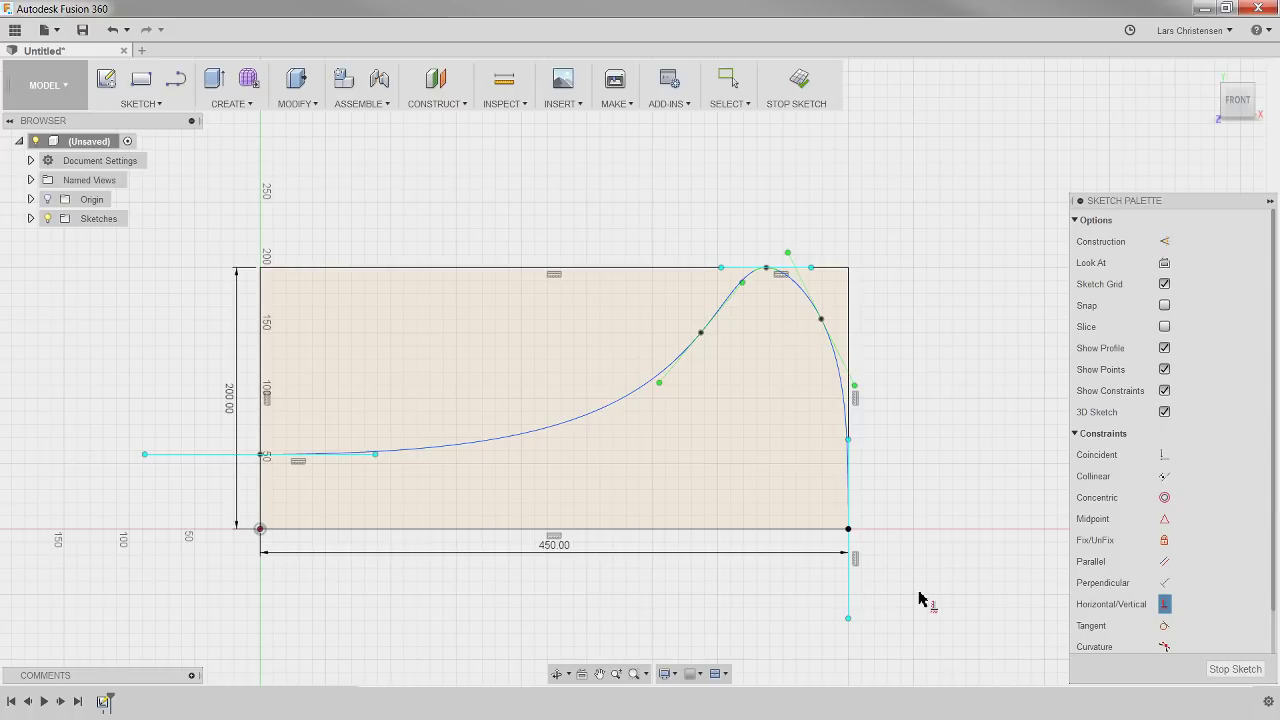
pyautogui.press('Escape')
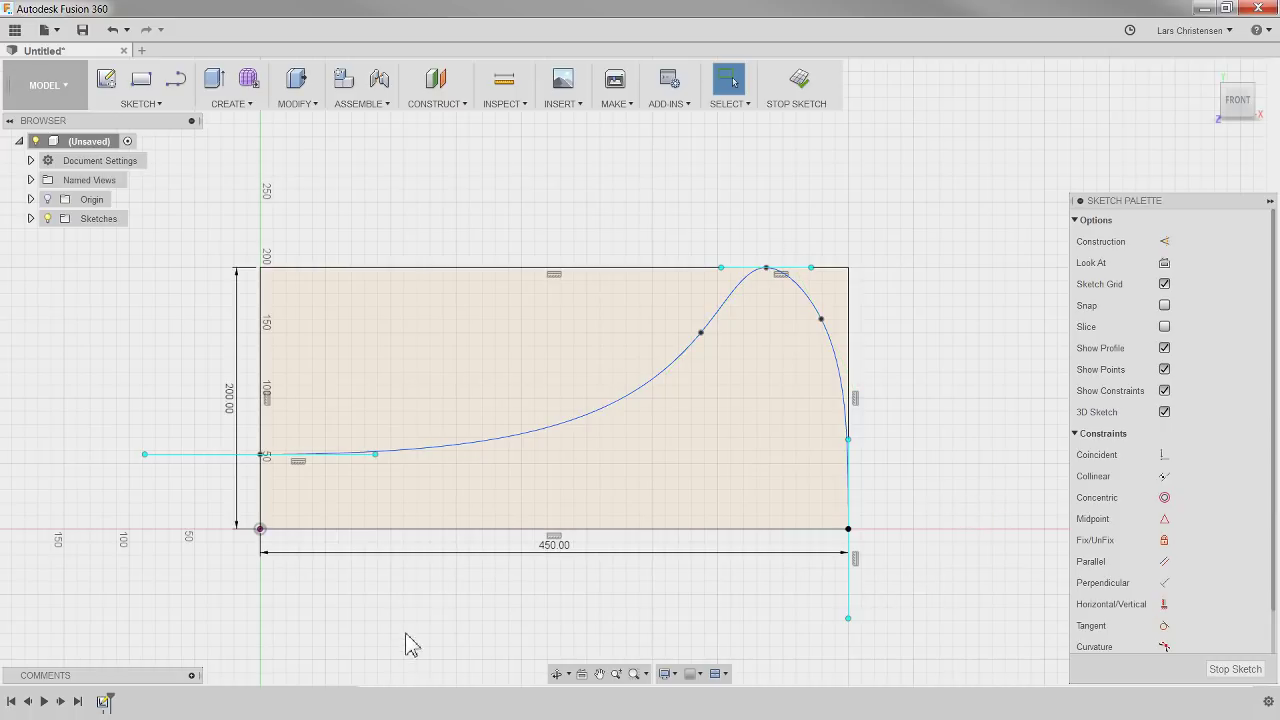
# Step: Shorten the spline's tangent handles at the left start point, the top peak and the lower-right end point
pyautogui.moveTo(145, 456); pyautogui.dragTo(196, 455)
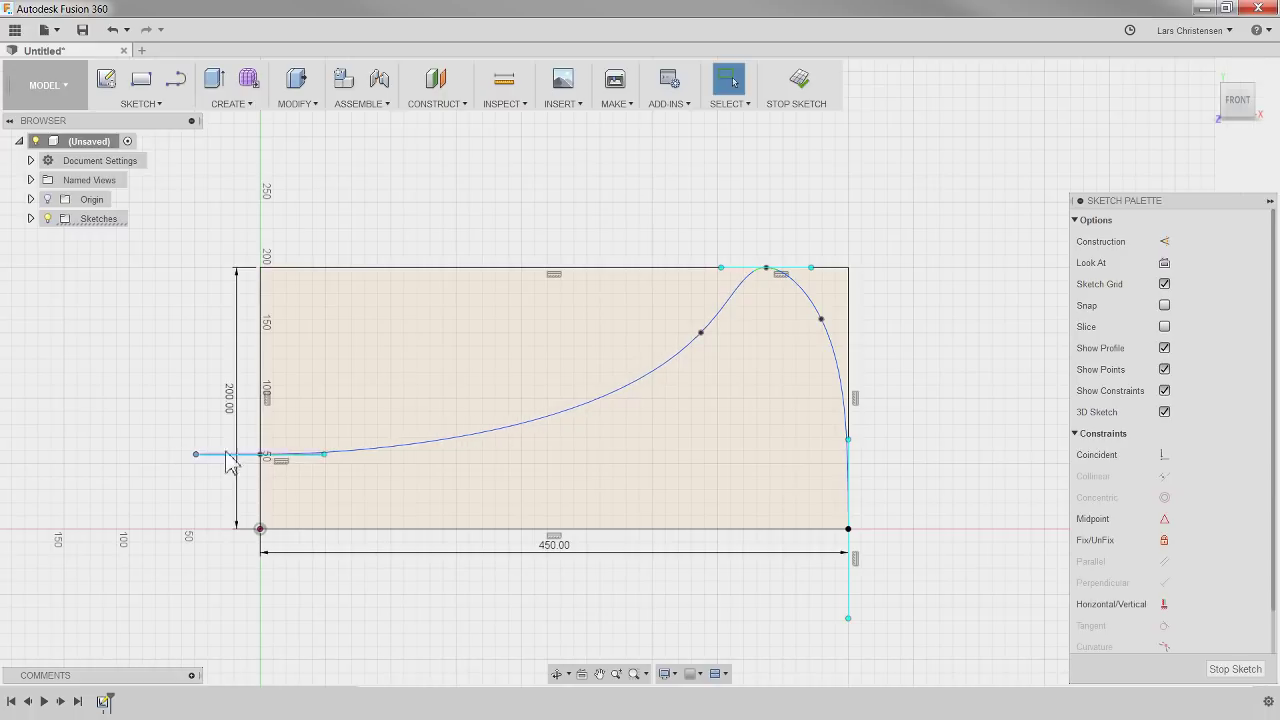
pyautogui.moveTo(721, 268)
pyautogui.mouseDown()
pyautogui.moveTo(692, 270)
pyautogui.moveTo(731, 268)
pyautogui.mouseUp()
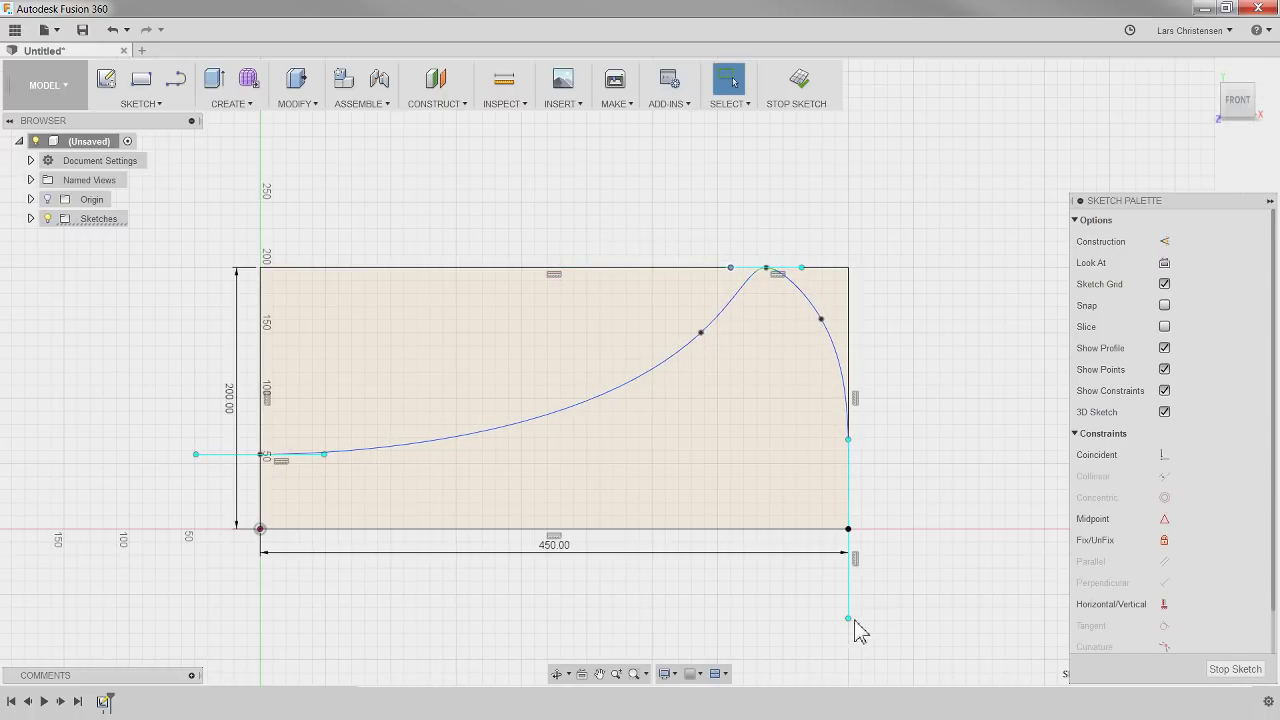
pyautogui.moveTo(849, 619); pyautogui.dragTo(850, 584)
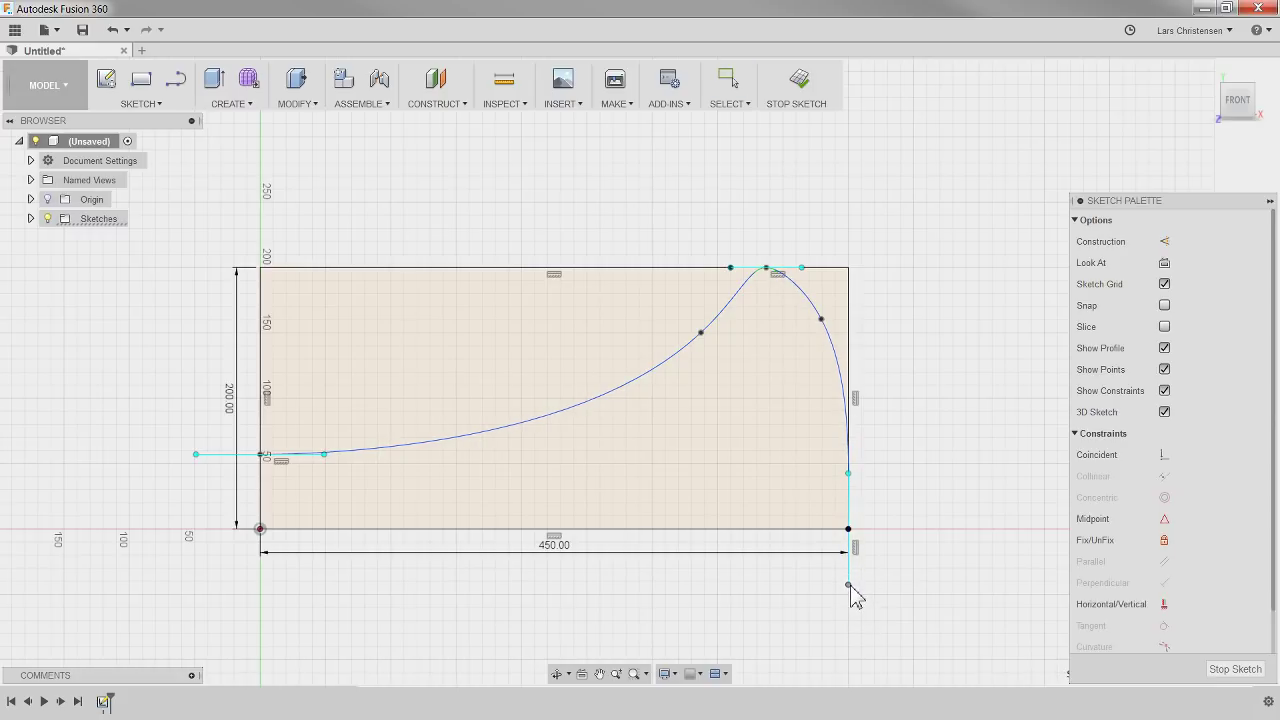
# Step: Adjust the tangent handle at the spline's second fit point so the inner slope curves smoothly up to the peak
pyautogui.click(702, 338)
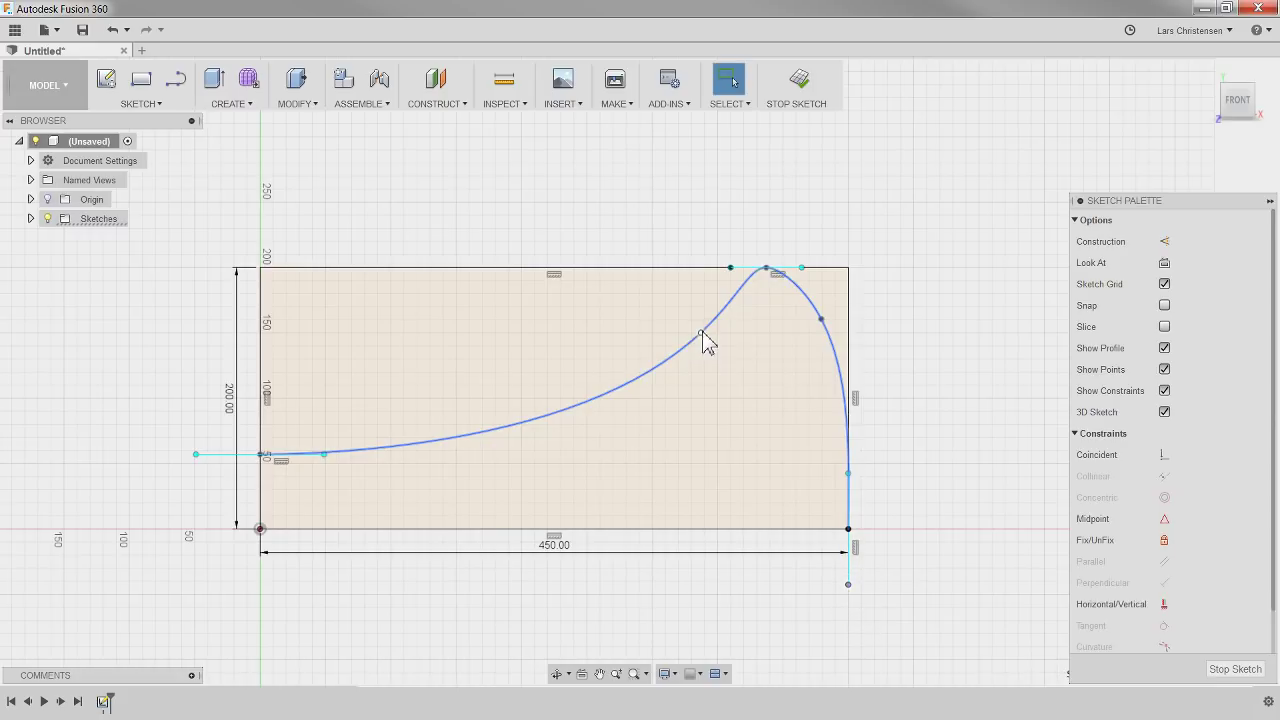
pyautogui.moveTo(646, 385); pyautogui.dragTo(680, 367)
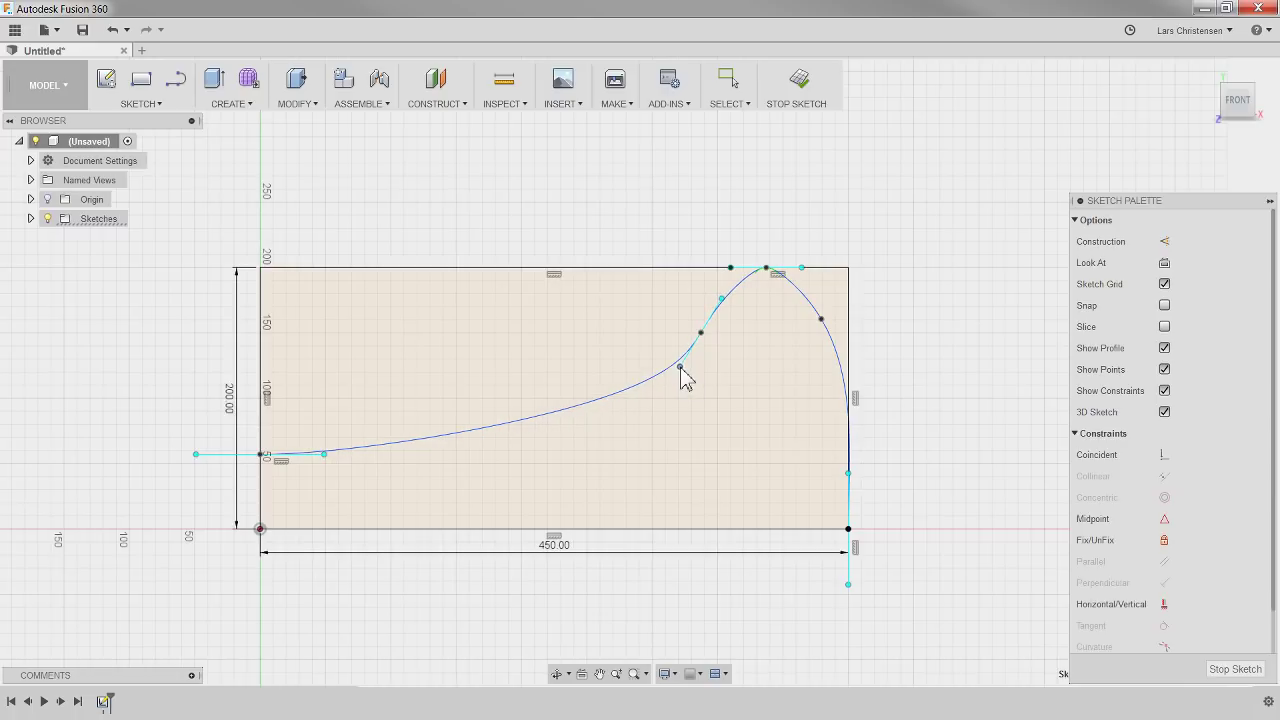
pyautogui.press('Escape')
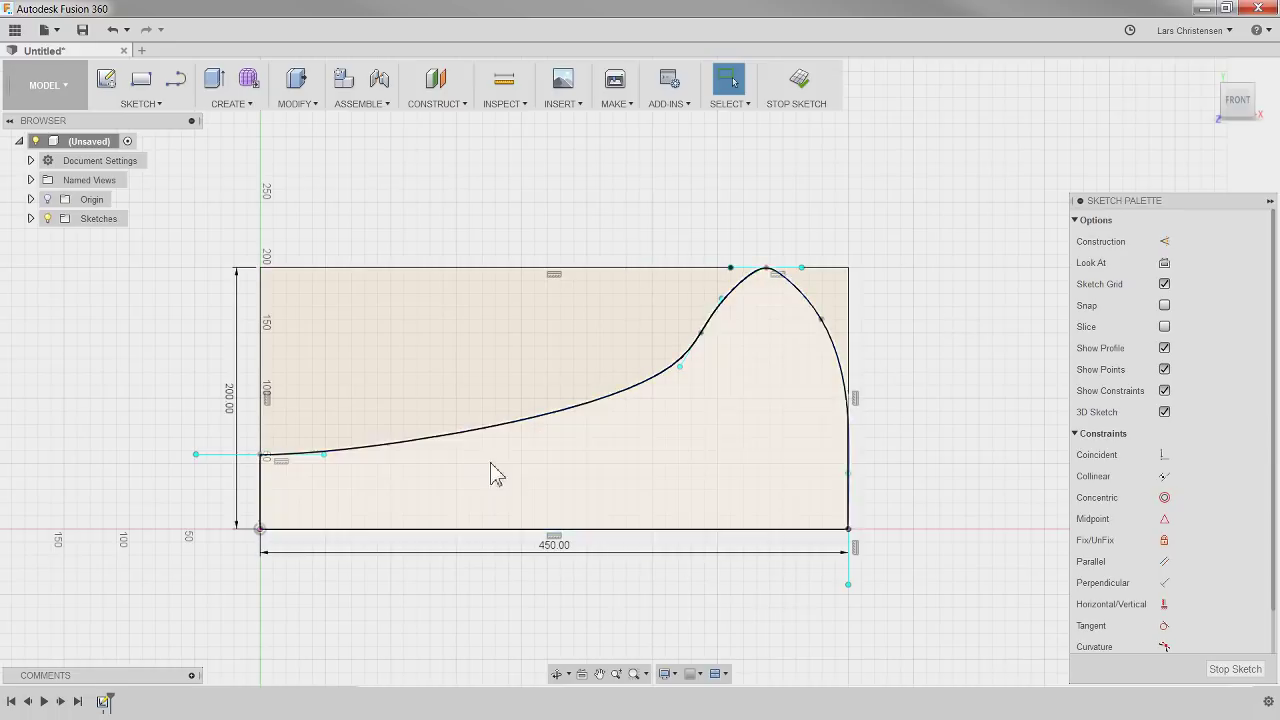
pyautogui.click(676, 381)
pyautogui.moveTo(676, 381)
pyautogui.mouseDown()
pyautogui.moveTo(666, 399)
pyautogui.moveTo(674, 391)
pyautogui.mouseUp()
pyautogui.click(657, 609)
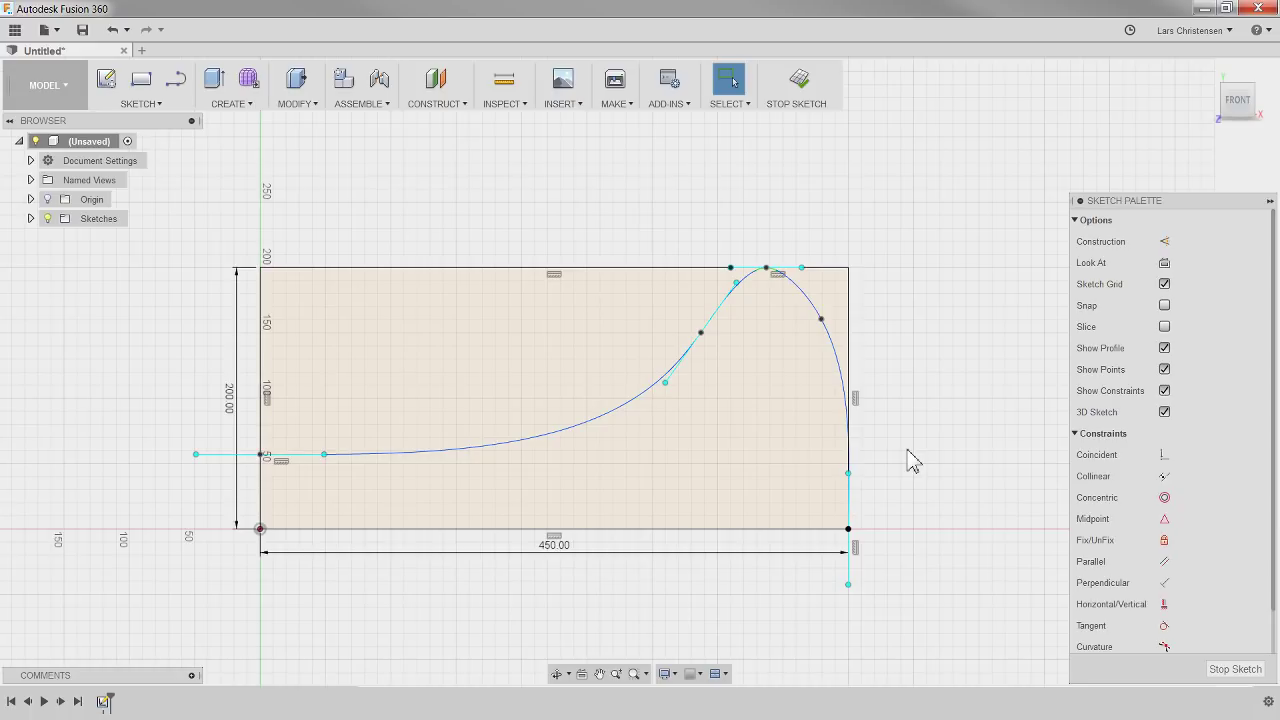
# Step: Fix the bowl profile spline in place and try to change the rectangle's 450 mm width dimension
pyautogui.rightClick(573, 438)
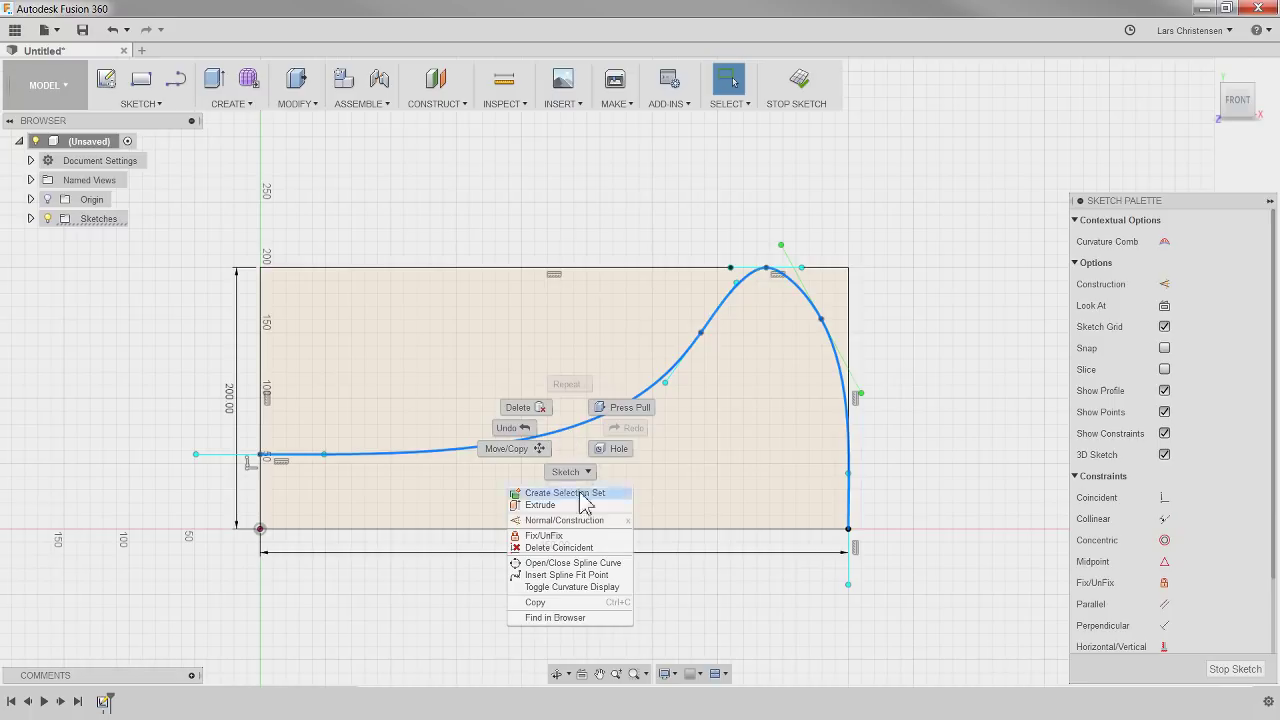
pyautogui.click(543, 536)
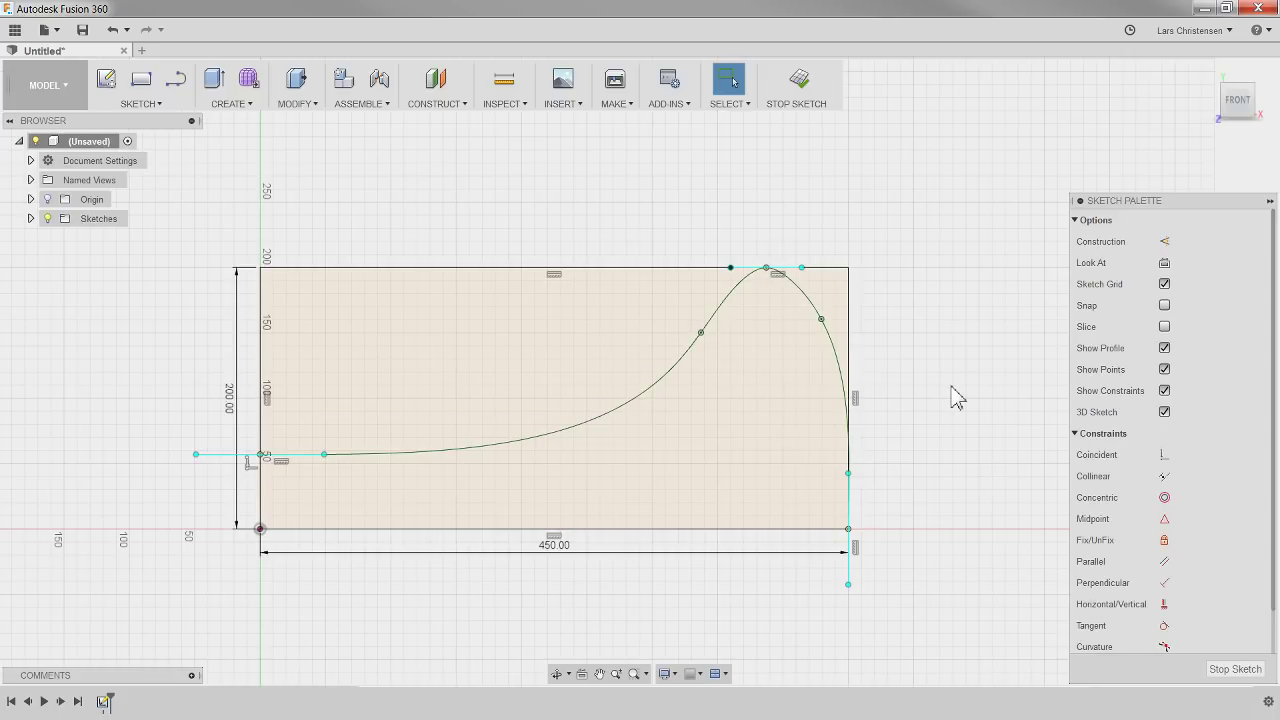
pyautogui.doubleClick(555, 551)
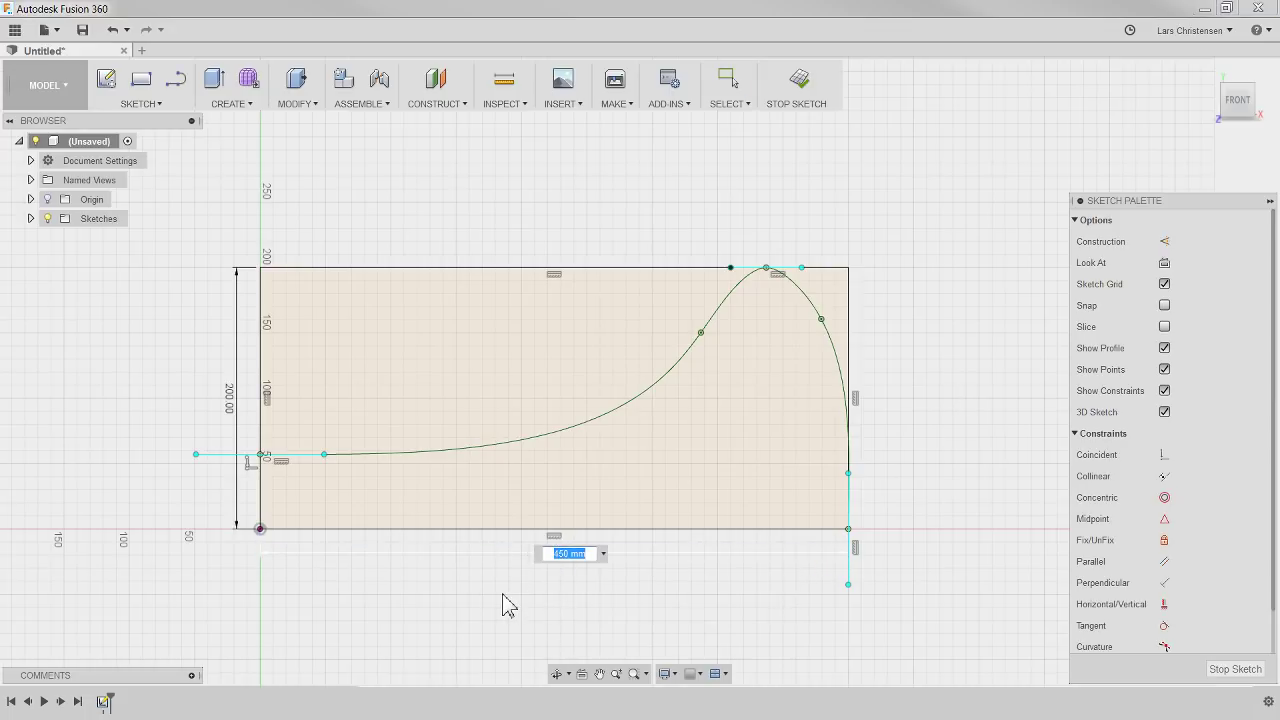
pyautogui.press('Return')
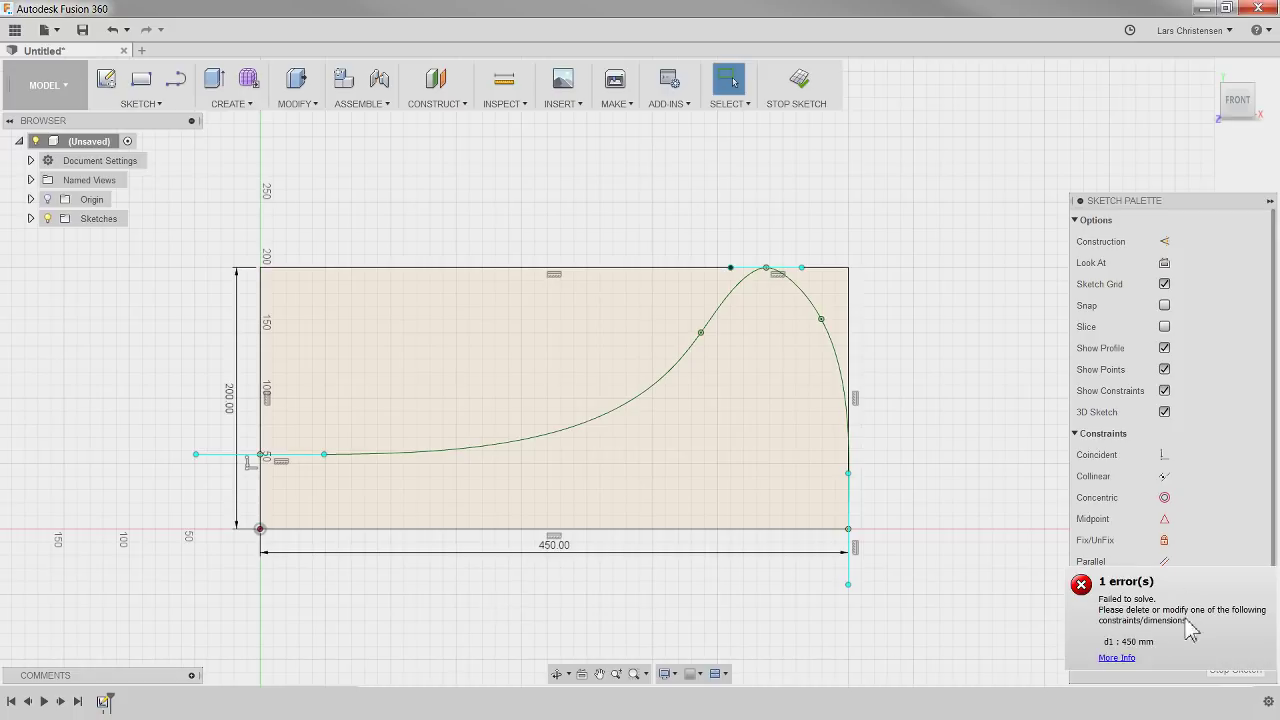
pyautogui.click(560, 436)
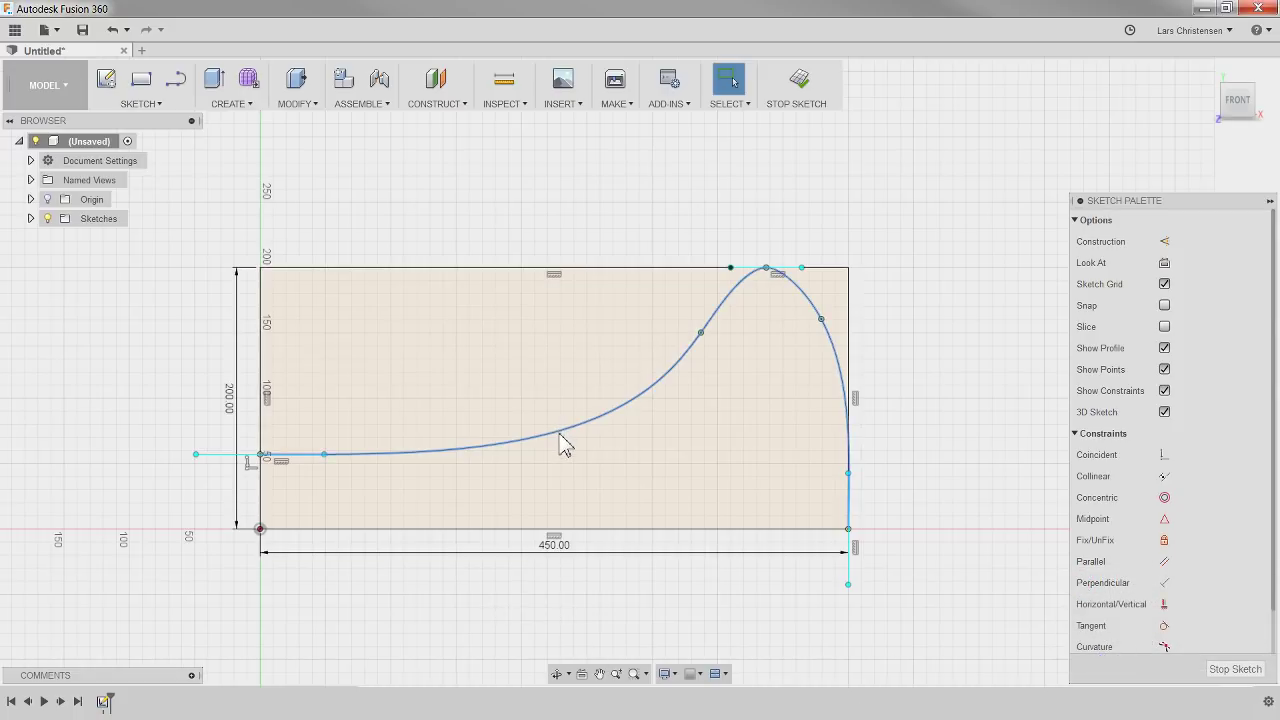
# Step: Unfix the bowl profile spline and open the rectangle's width dimension for editing
pyautogui.press('Escape')
pyautogui.click(522, 443)
pyautogui.rightClick(522, 443)
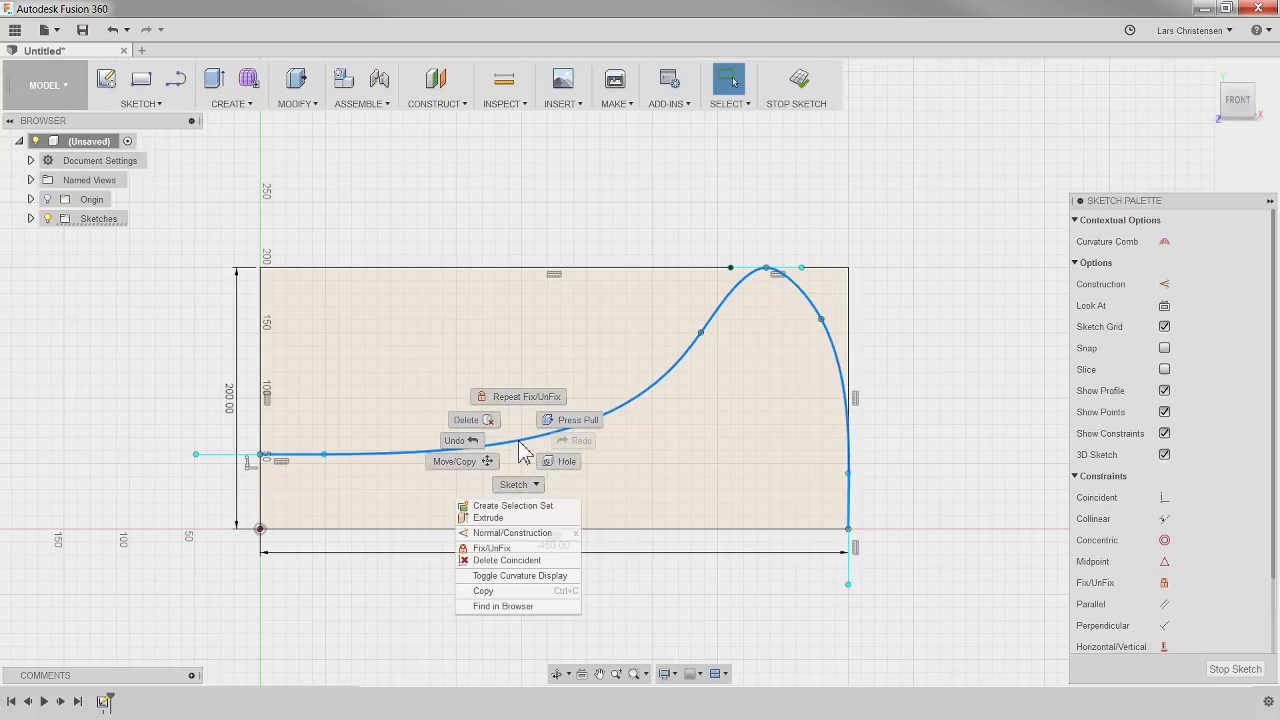
pyautogui.click(536, 549)
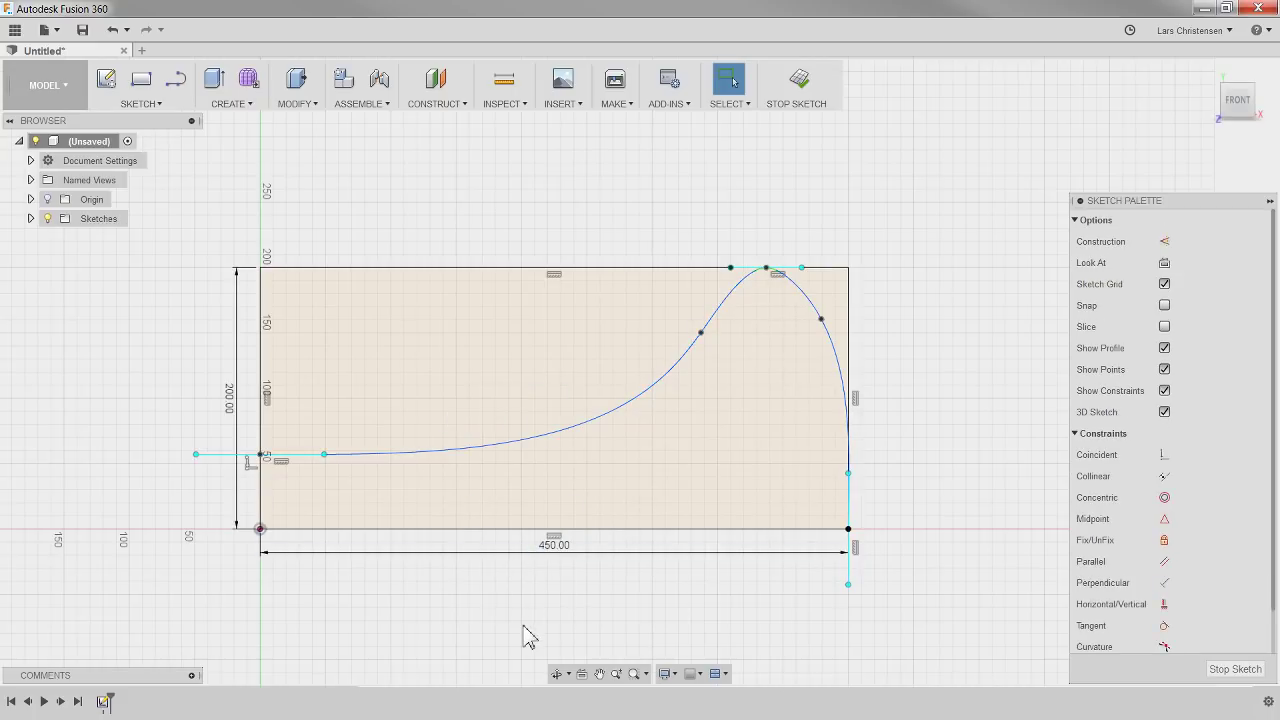
pyautogui.doubleClick(556, 548)
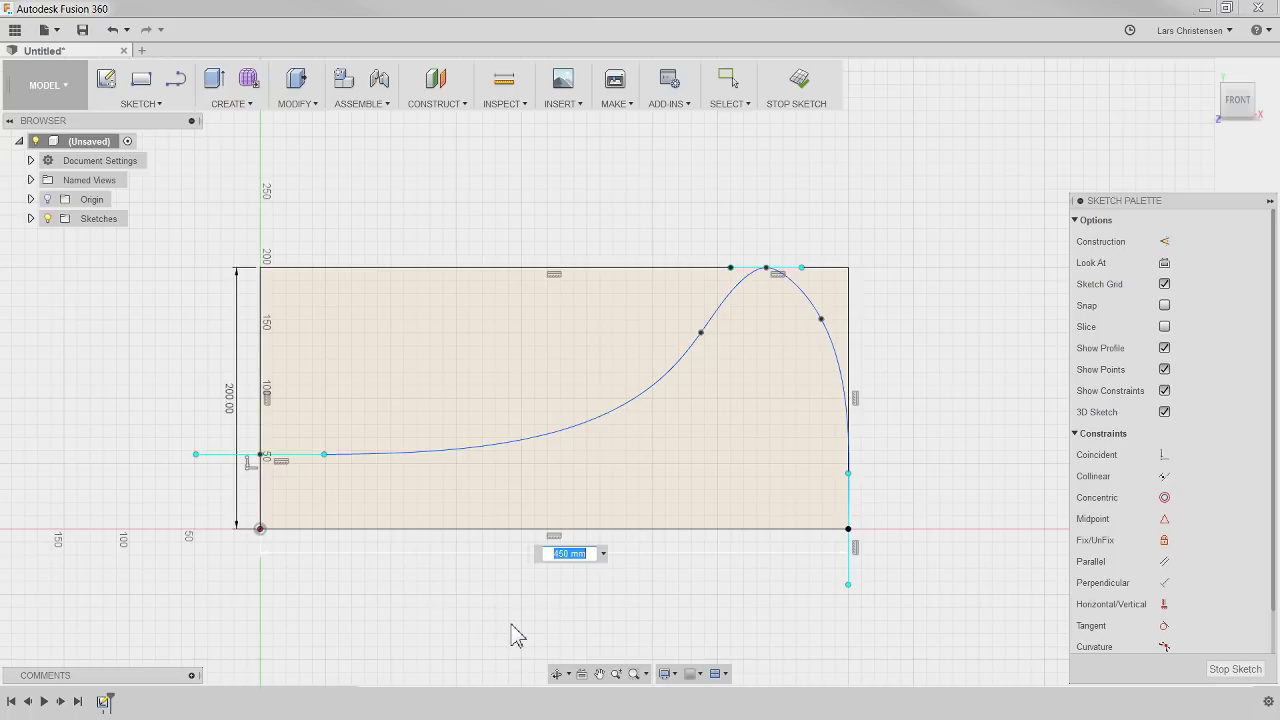
pyautogui.press('Escape')
# Step: Fix the bowl profile spline in place again
pyautogui.click(522, 442)
pyautogui.rightClick(522, 450)
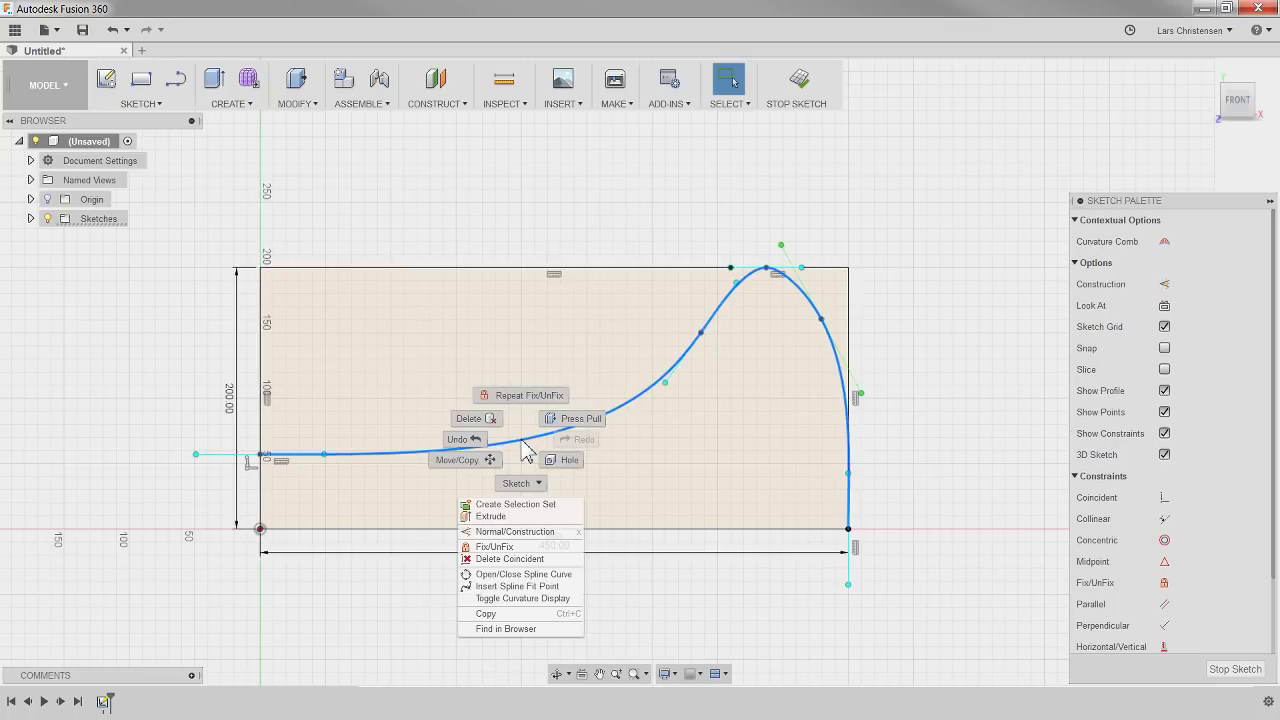
pyautogui.click(502, 548)
pyautogui.scroll(-4, 928, 214)
pyautogui.scroll(1, 820, 458)
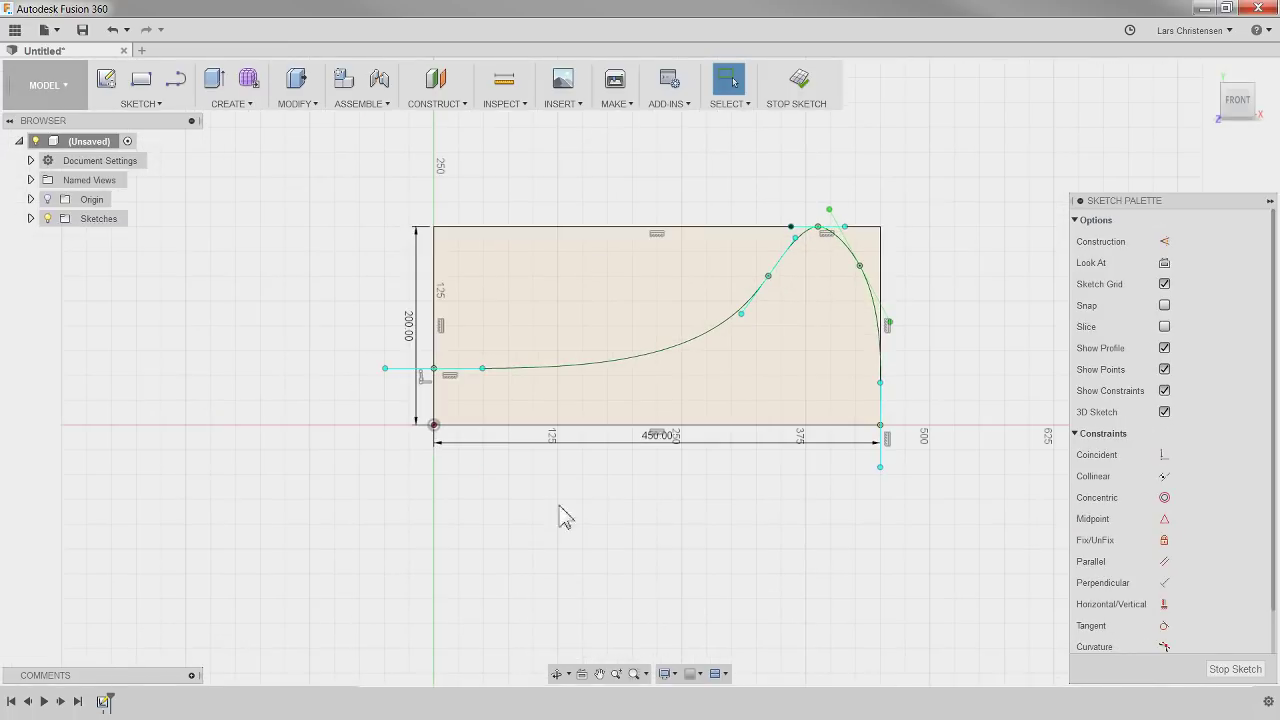
pyautogui.scroll(-1, 306, 607)
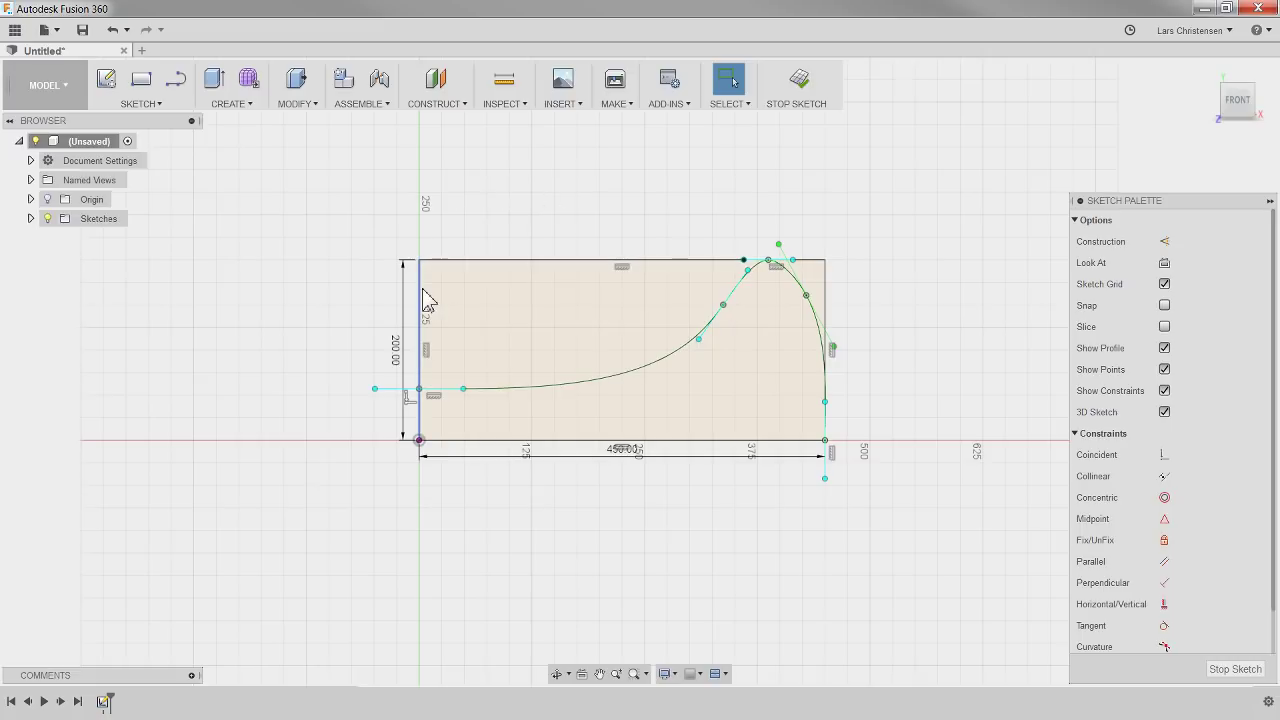
# Step: Revolve the region below the spline 360 degrees around the rectangle's left vertical edge as a new body
pyautogui.click(457, 271)
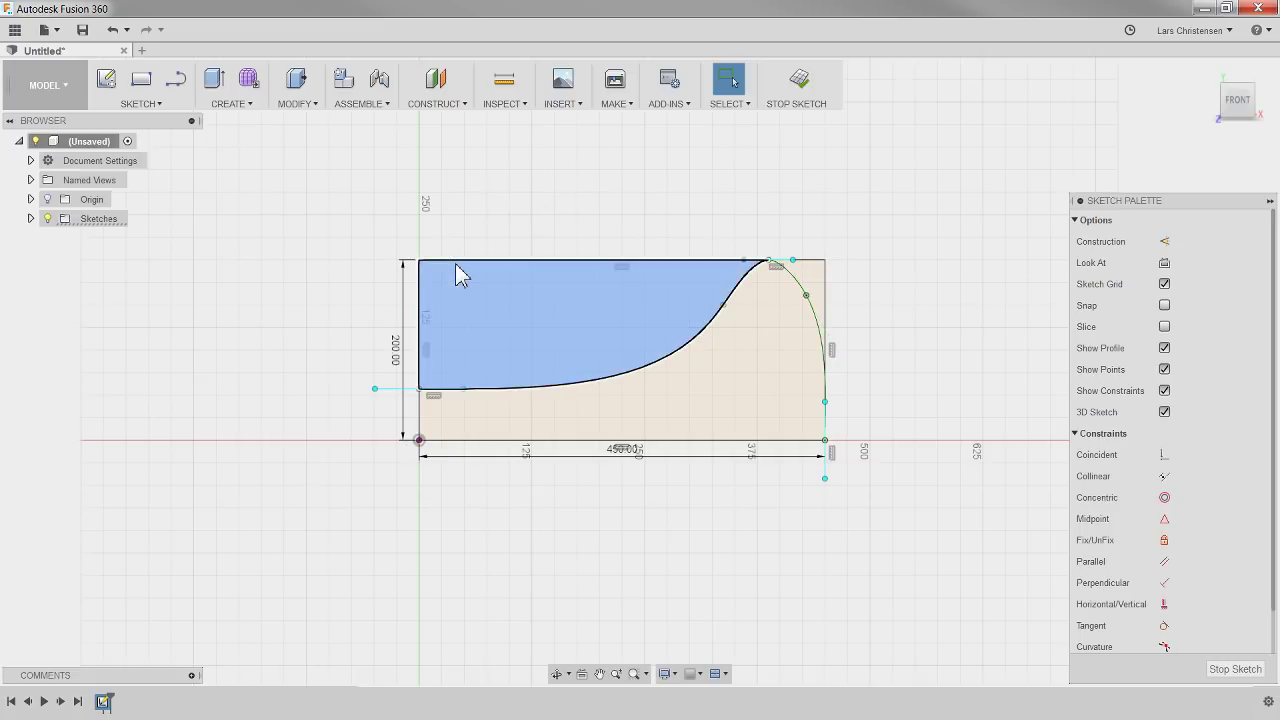
pyautogui.click(657, 180)
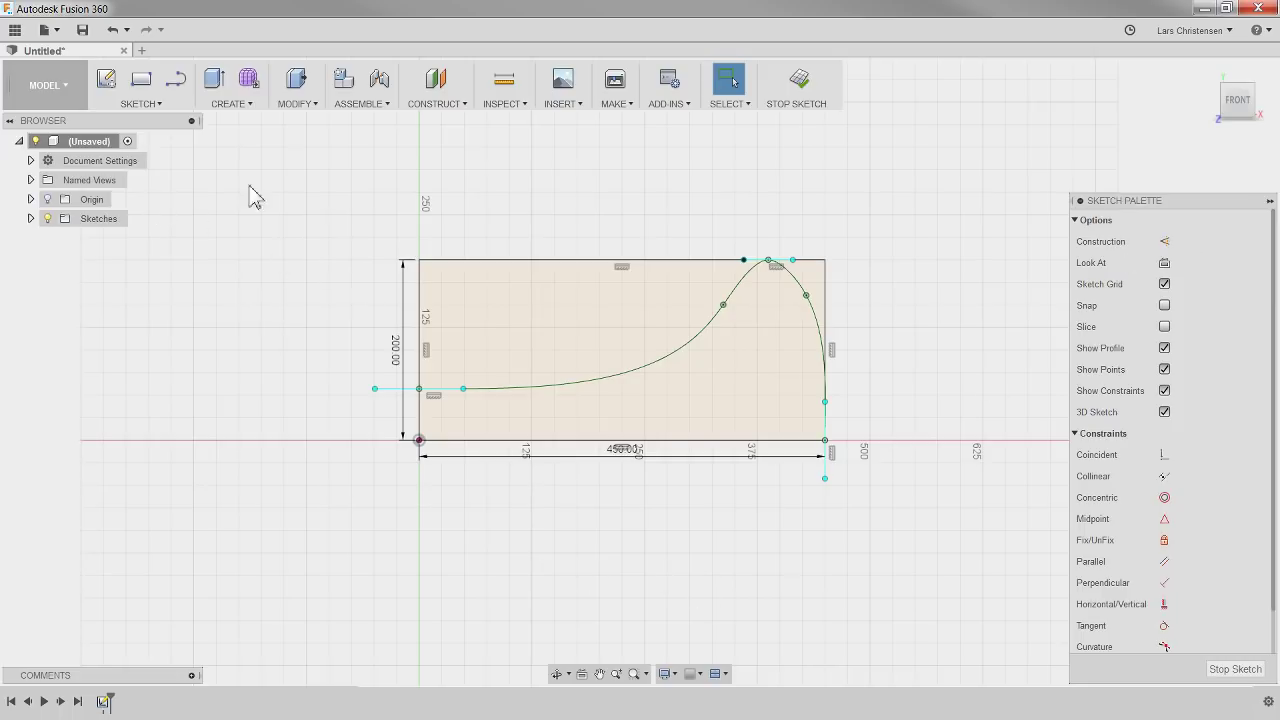
pyautogui.click(234, 104)
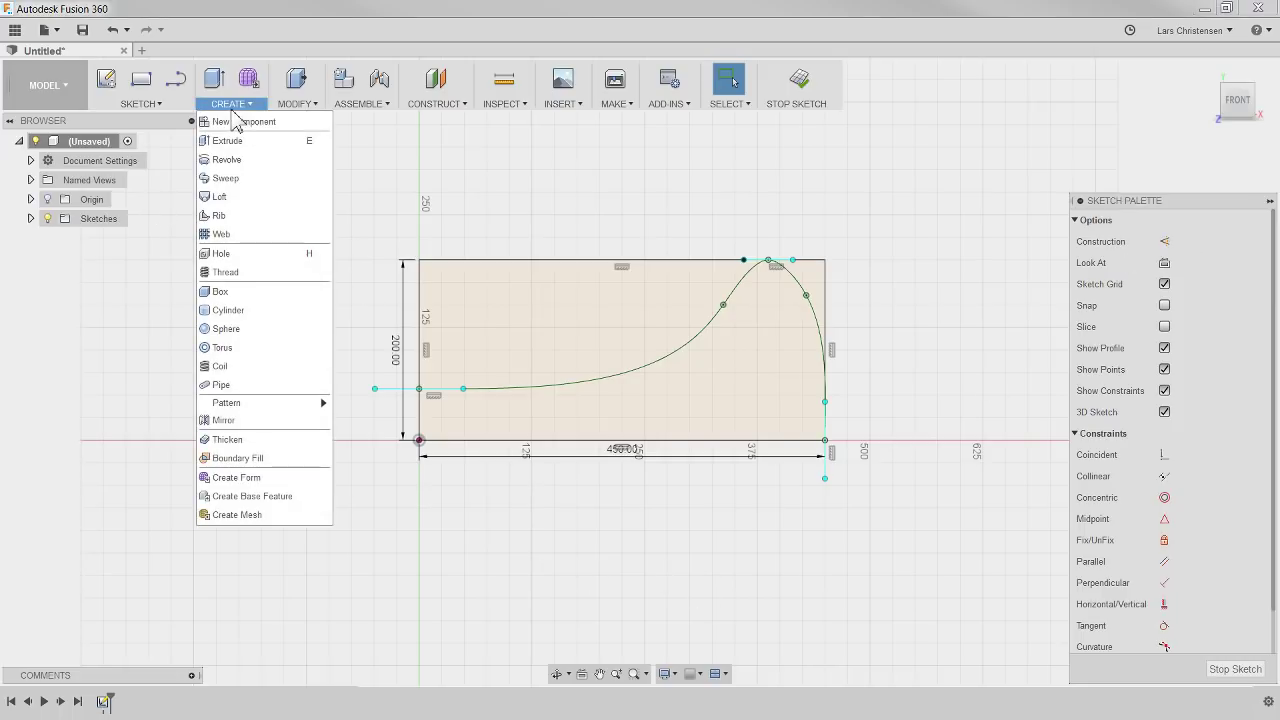
pyautogui.click(242, 161)
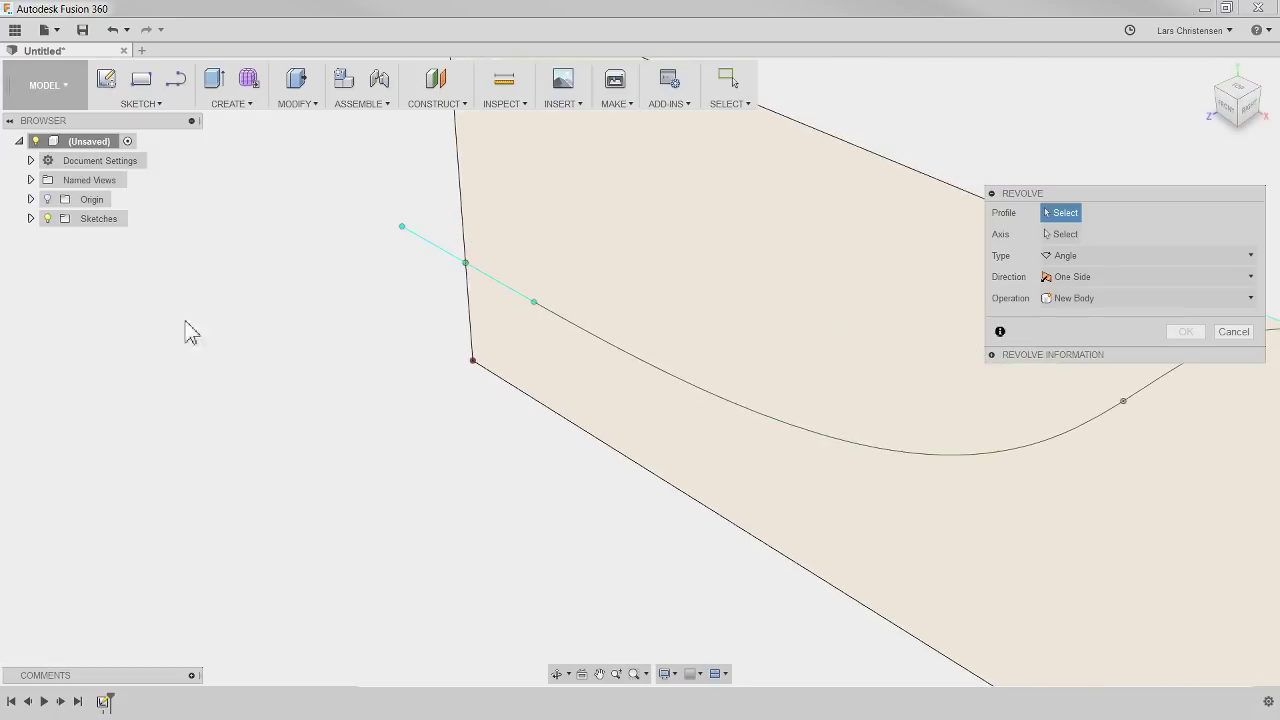
pyautogui.click(660, 425)
pyautogui.click(1060, 236)
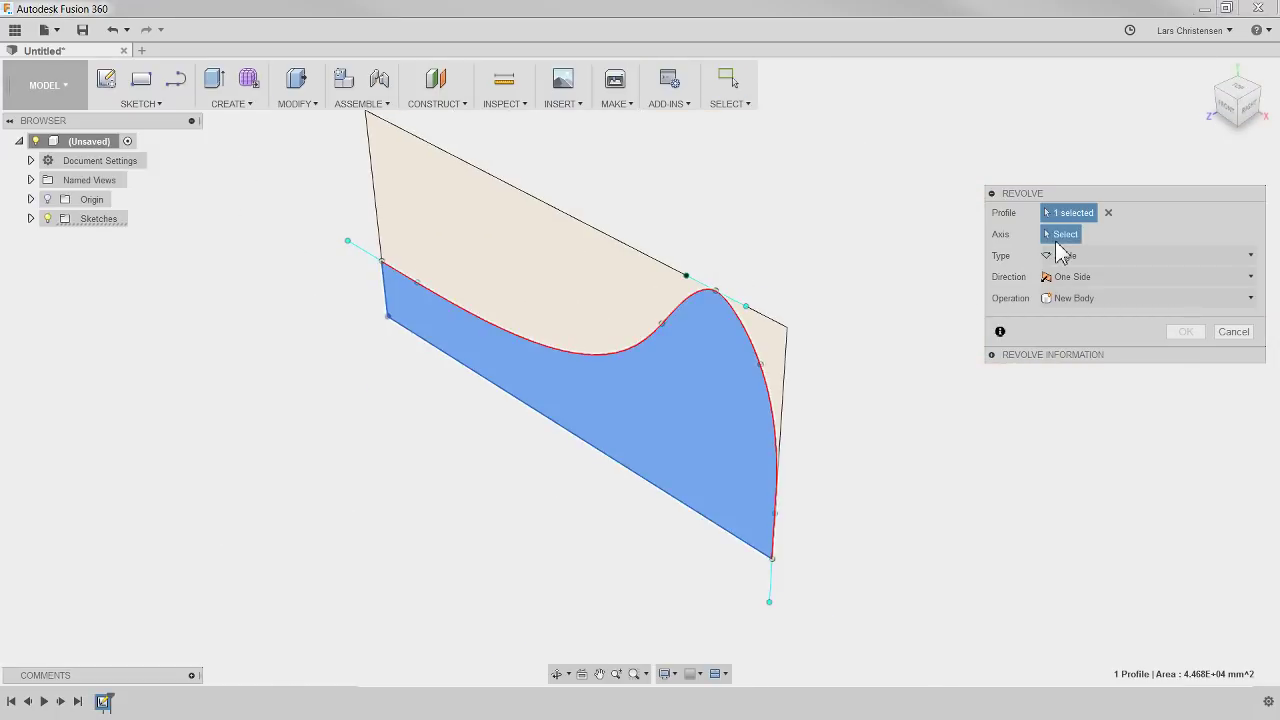
pyautogui.click(390, 275)
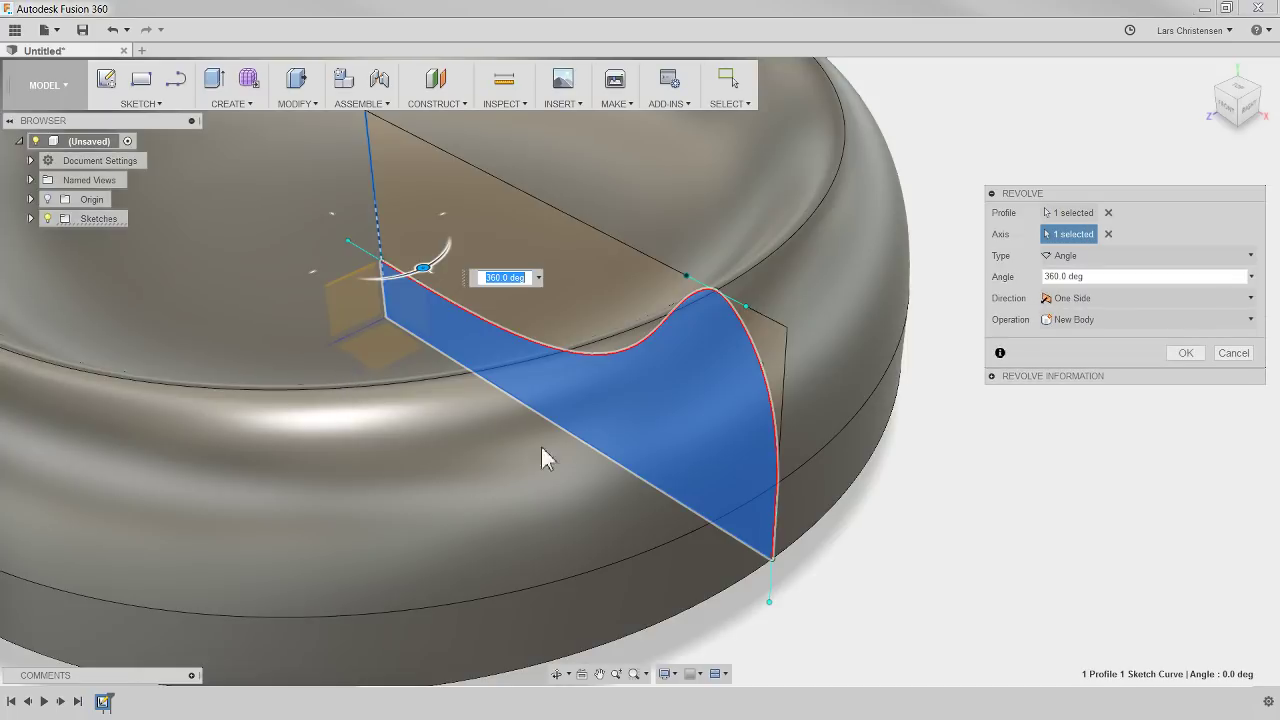
pyautogui.keyDown('shift'); pyautogui.moveTo(894, 537); pyautogui.dragTo(914, 506, button='middle'); pyautogui.keyUp('shift')
pyautogui.click(1185, 353)
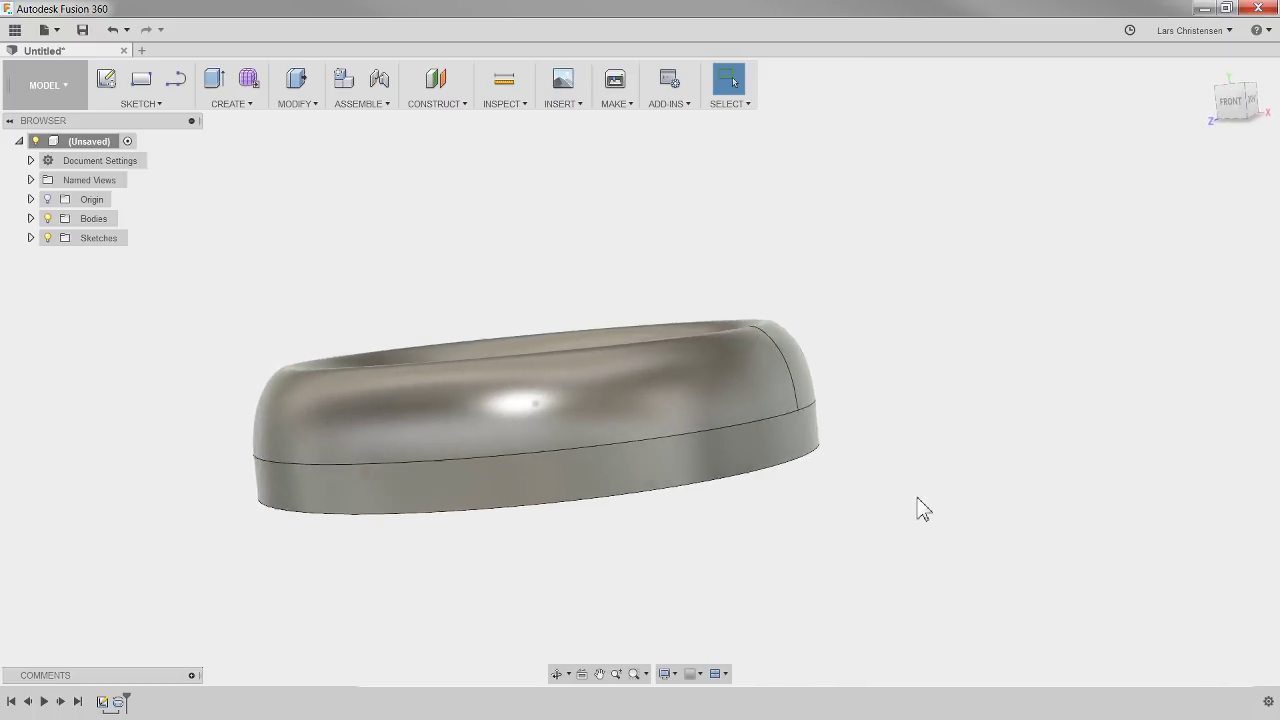
# Step: Reopen the bowl profile sketch for editing and unfix the spline
pyautogui.rightClick(102, 701)
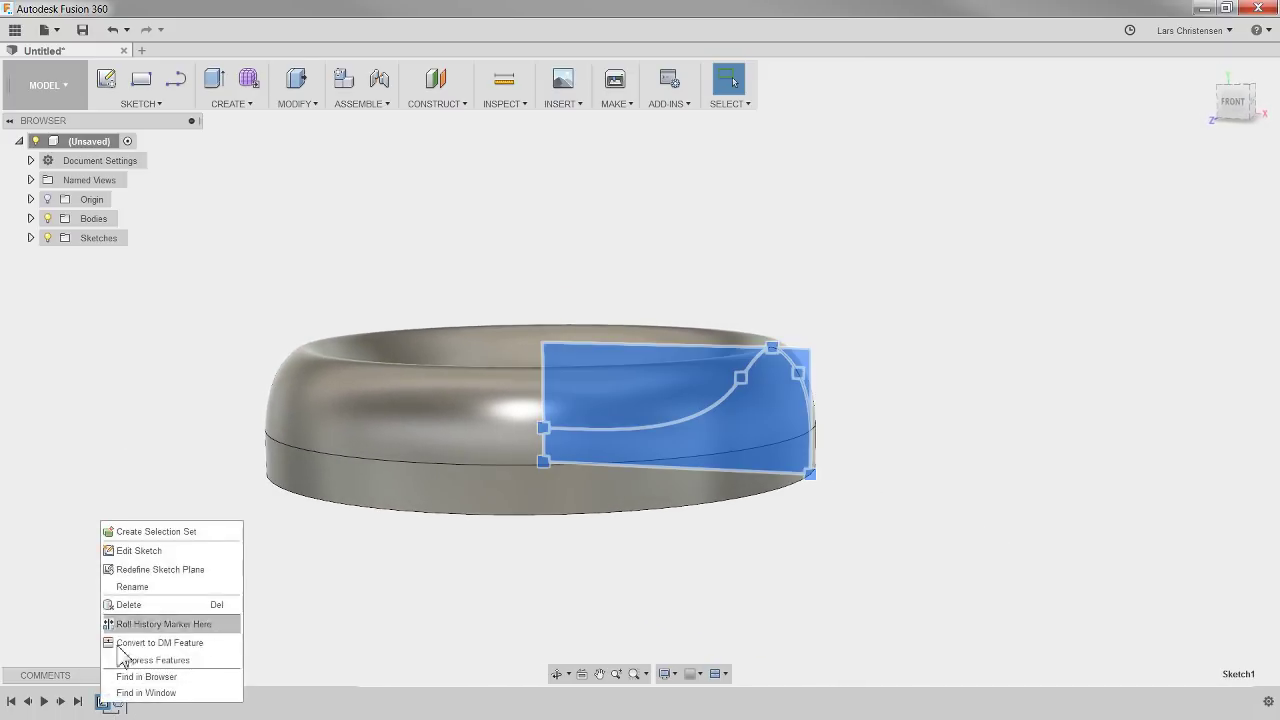
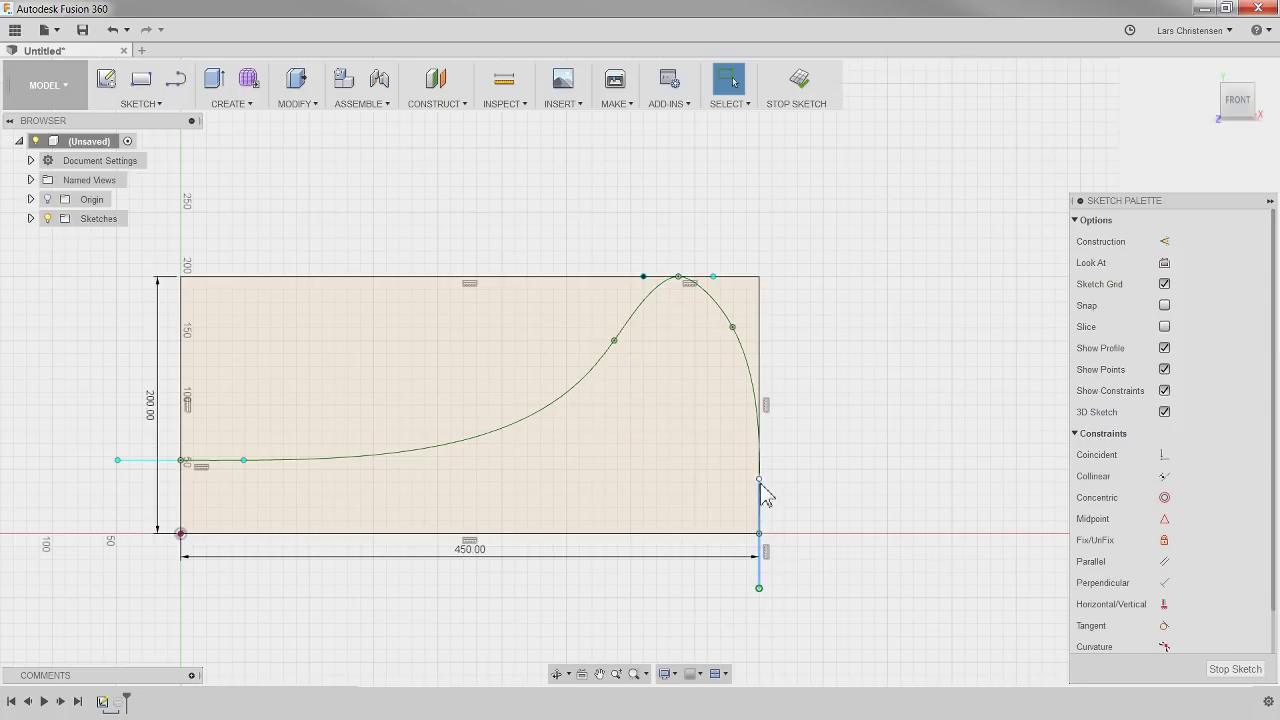
pyautogui.click(540, 414)
pyautogui.rightClick(540, 414)
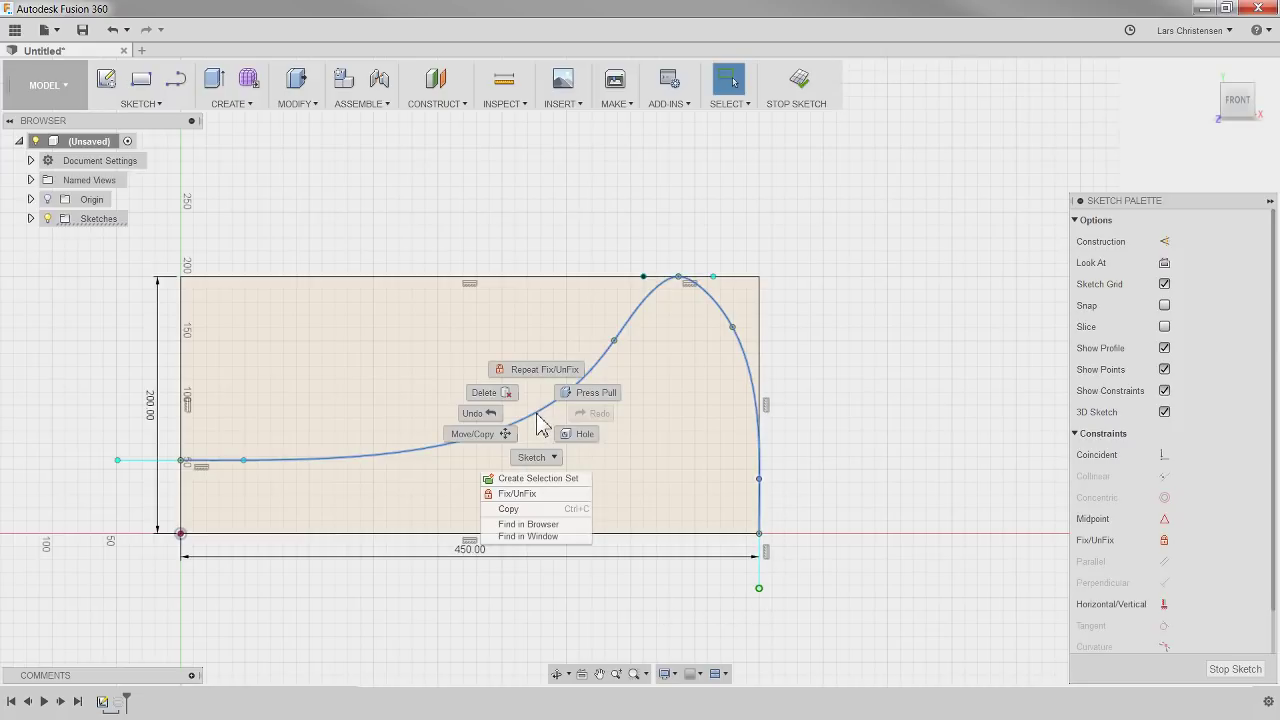
pyautogui.click(522, 494)
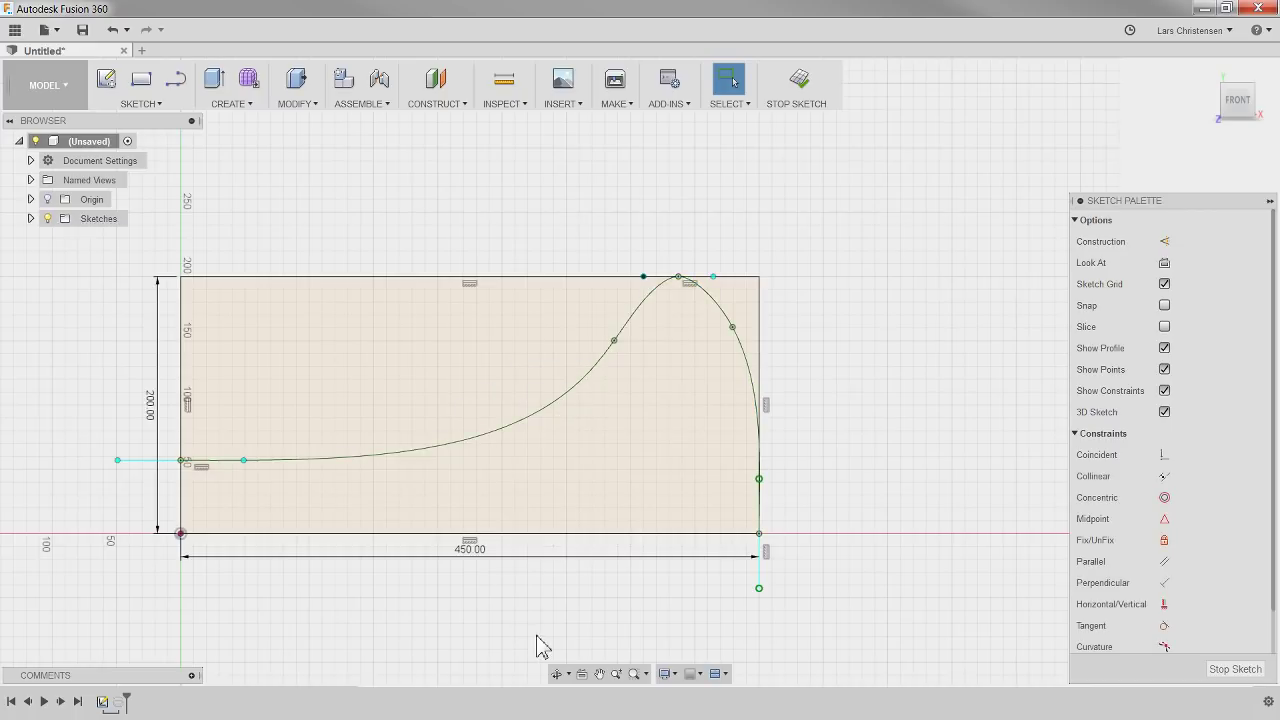
pyautogui.scroll(2, 611, 600)
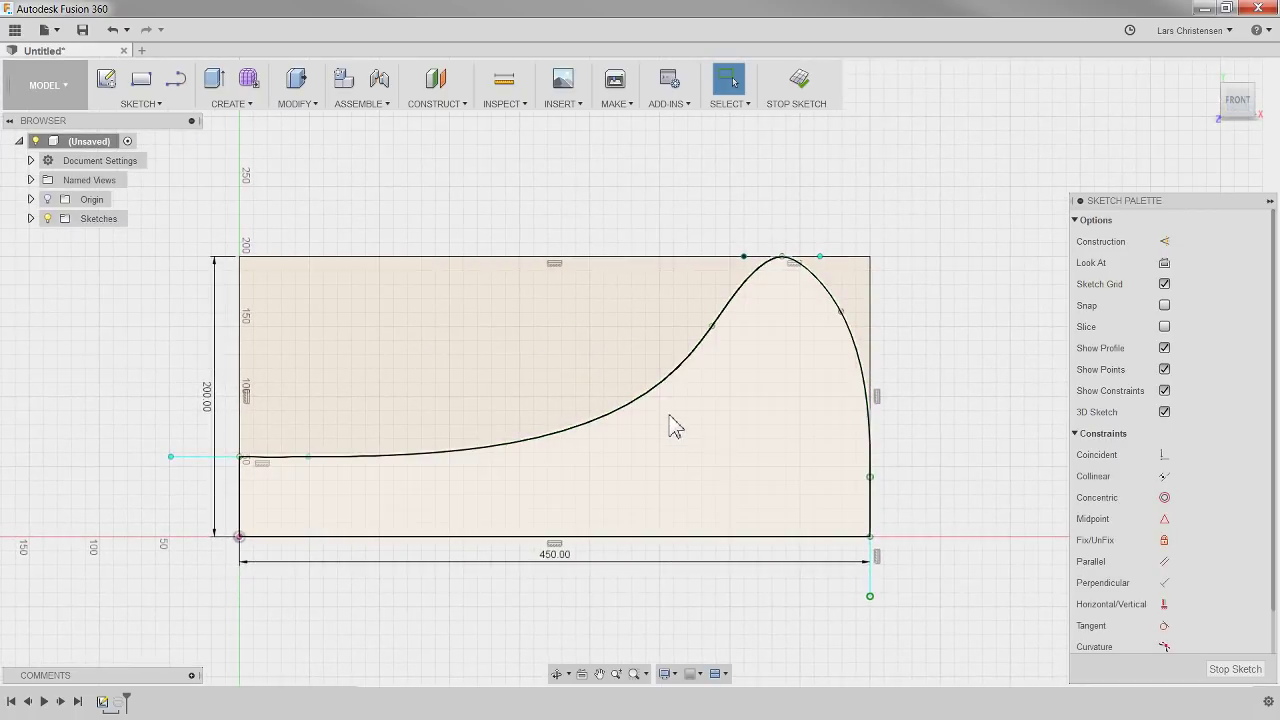
pyautogui.rightClick(645, 412)
pyautogui.click(612, 507)
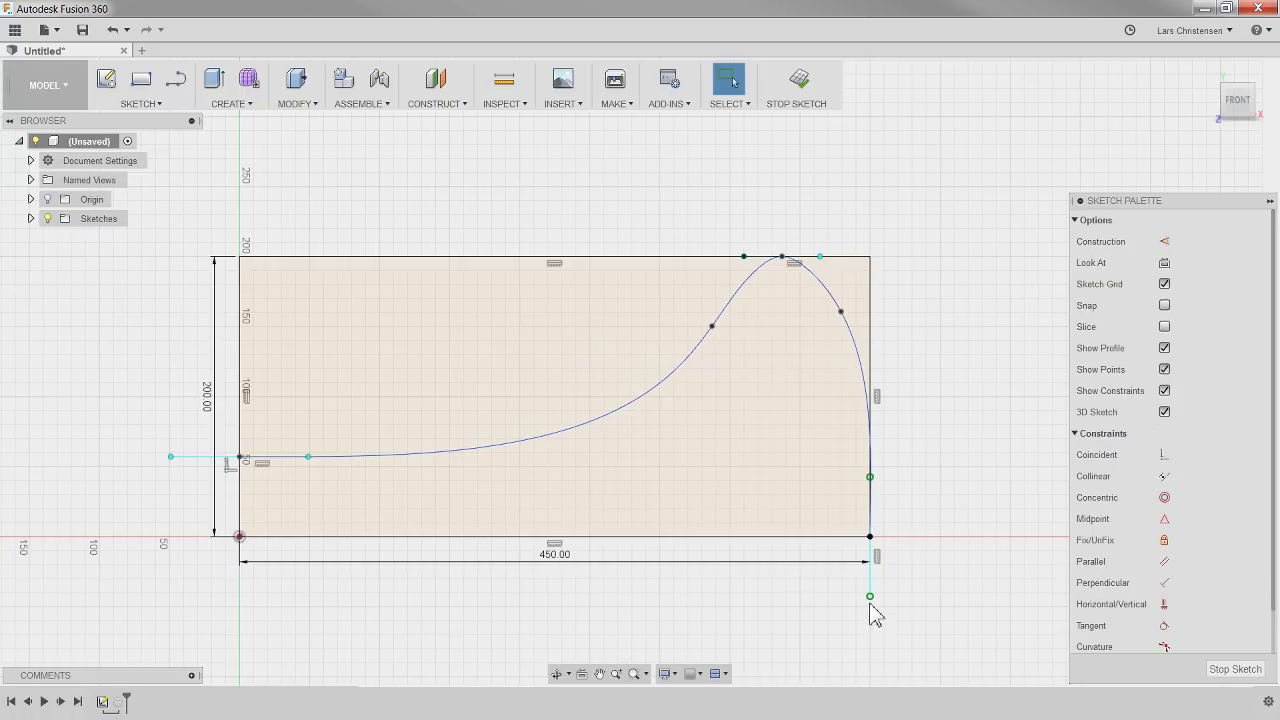
# Step: Examine the vertical tangent handle at the spline's lower-right end point and how the curve meets the rectangle's right edge
pyautogui.click(870, 478)
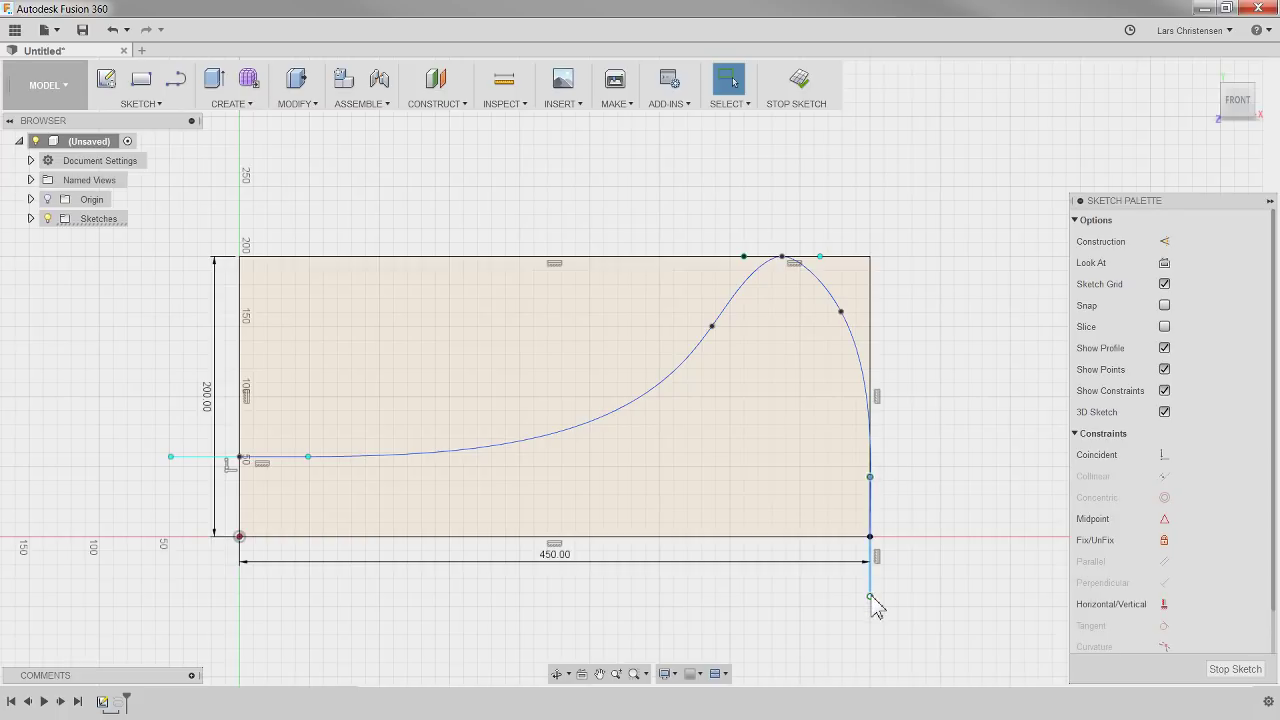
pyautogui.moveTo(880, 565); pyautogui.dragTo(882, 566)
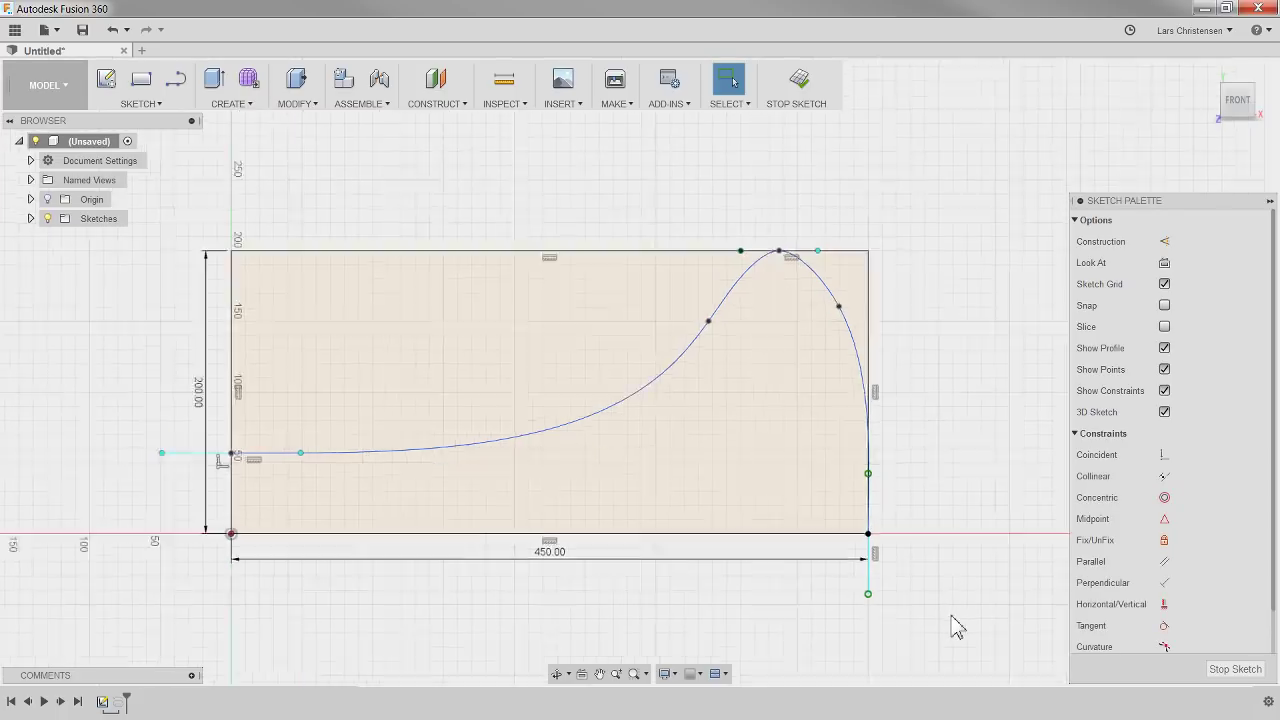
pyautogui.scroll(2, 951, 624)
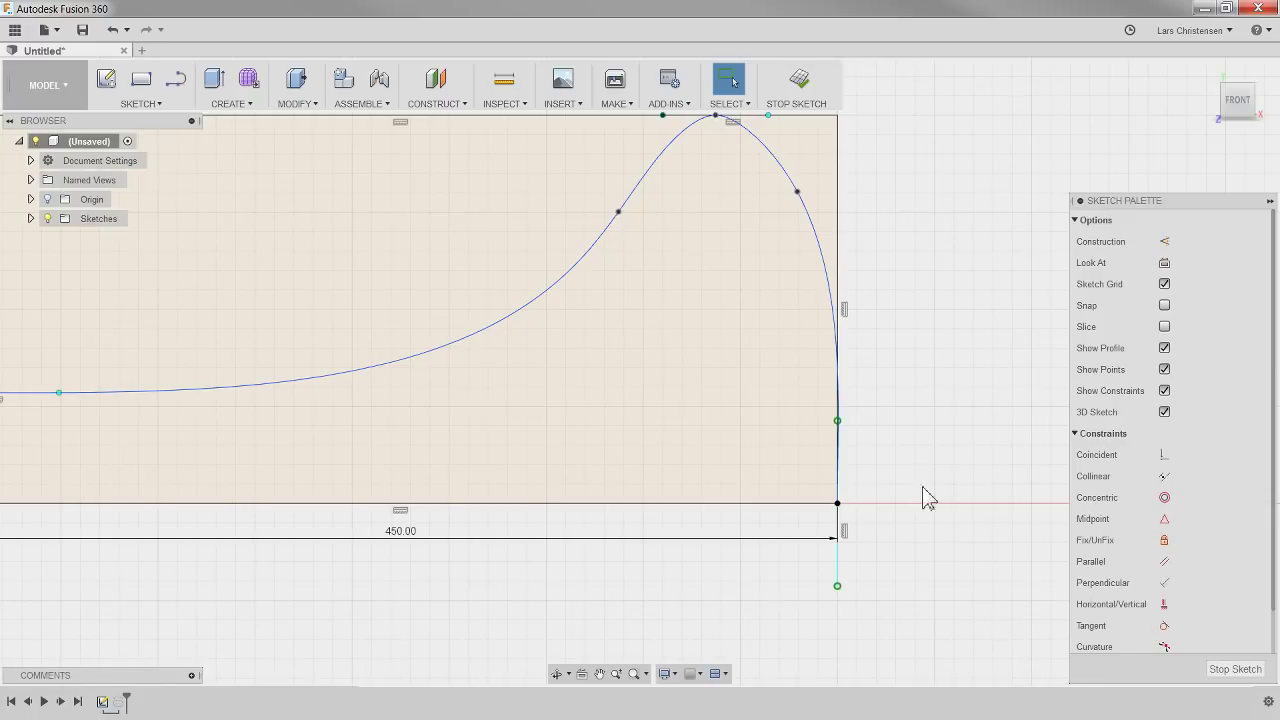
pyautogui.click(838, 586)
pyautogui.scroll(-2, 875, 623)
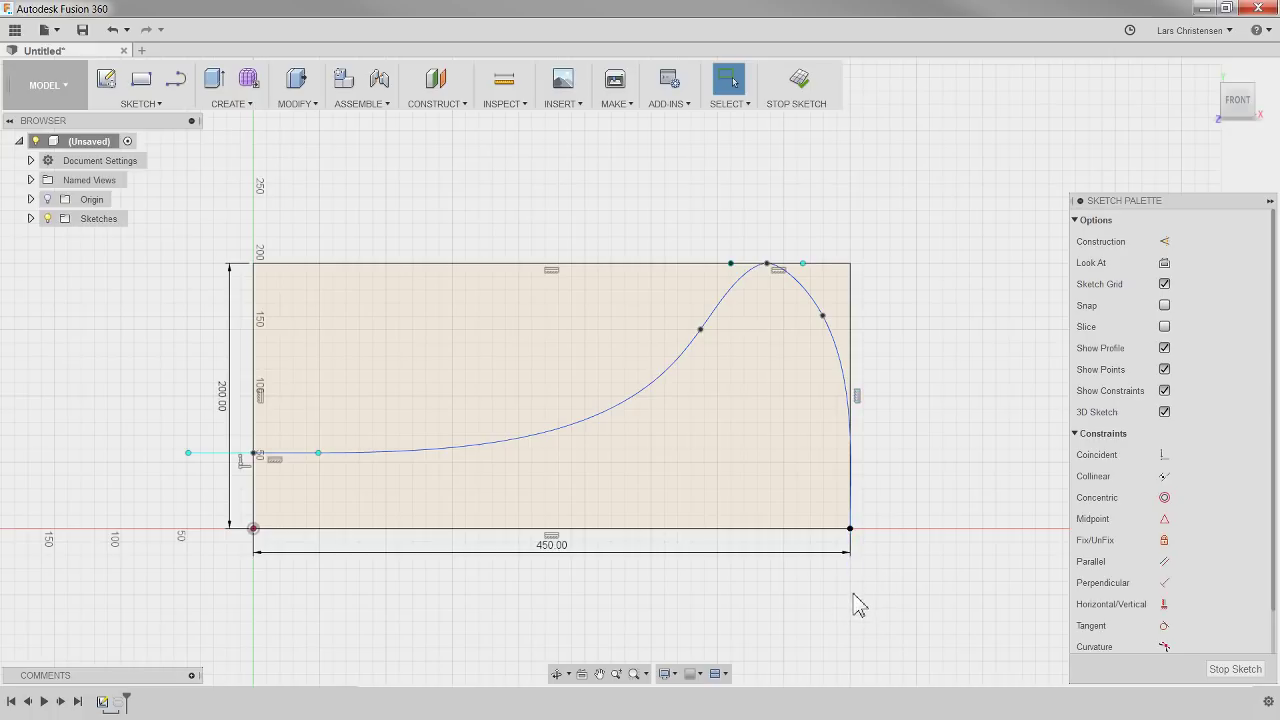
pyautogui.click(851, 485)
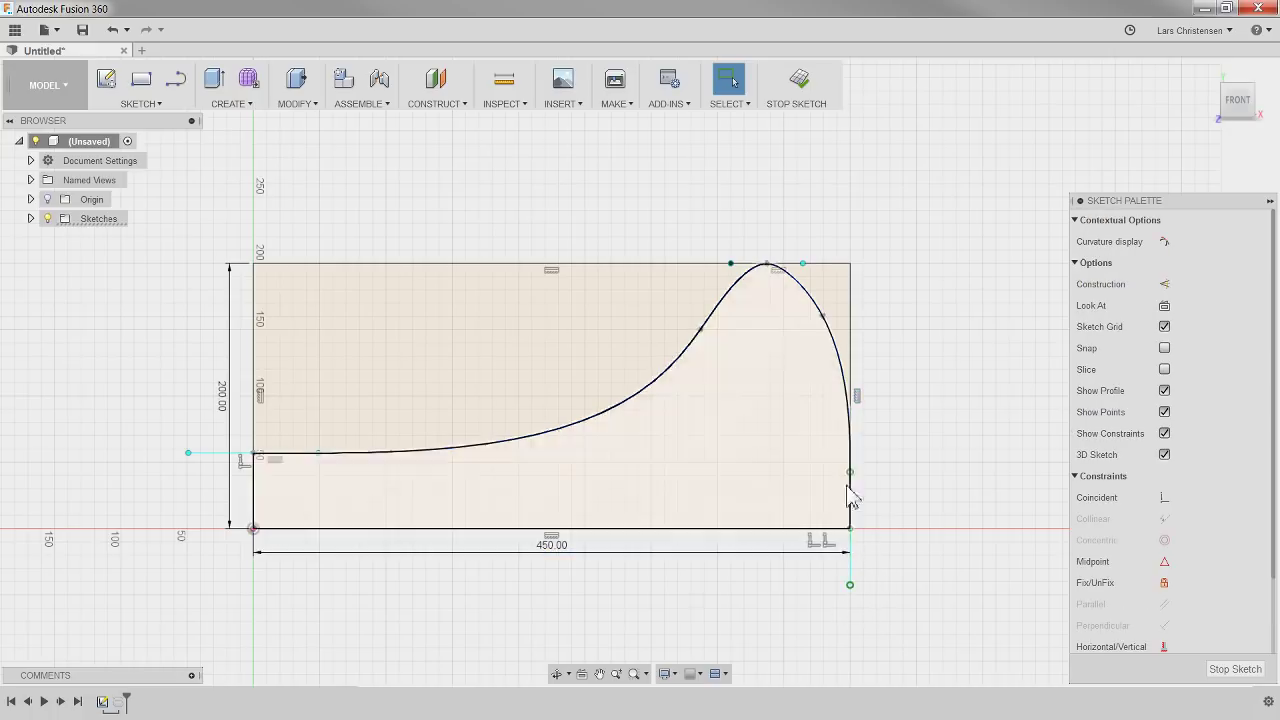
pyautogui.click(849, 378)
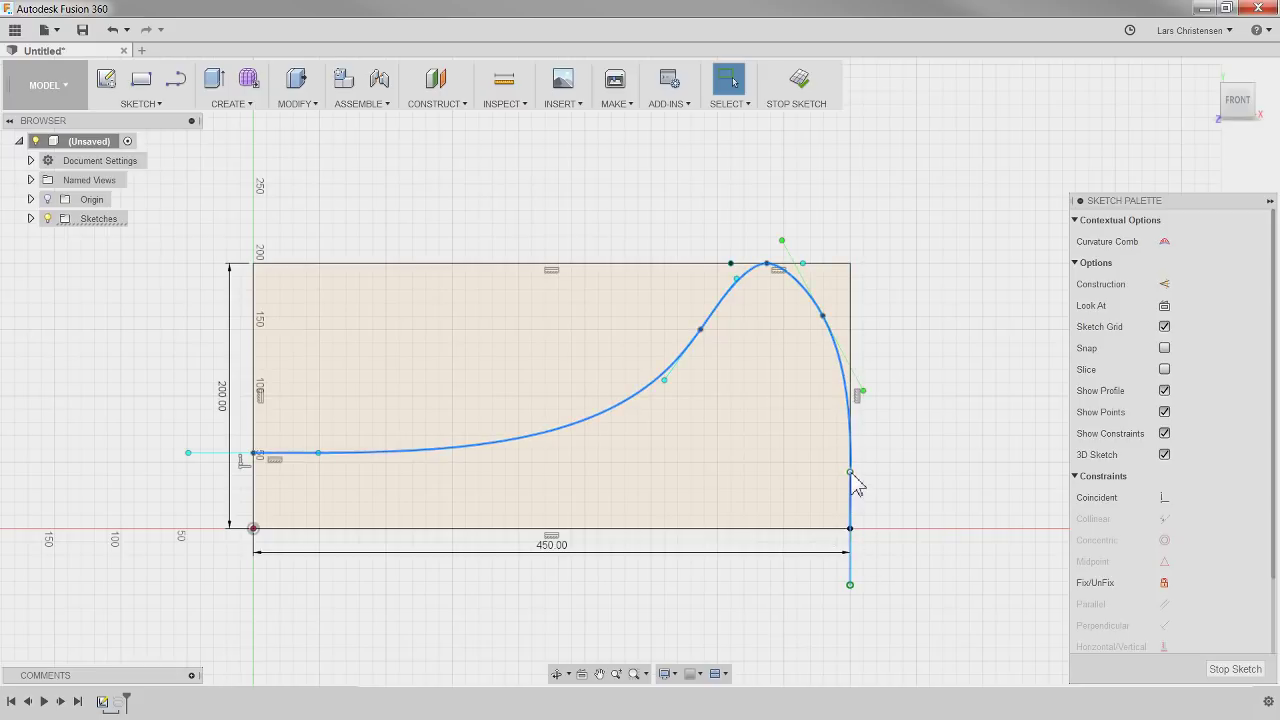
pyautogui.click(858, 513)
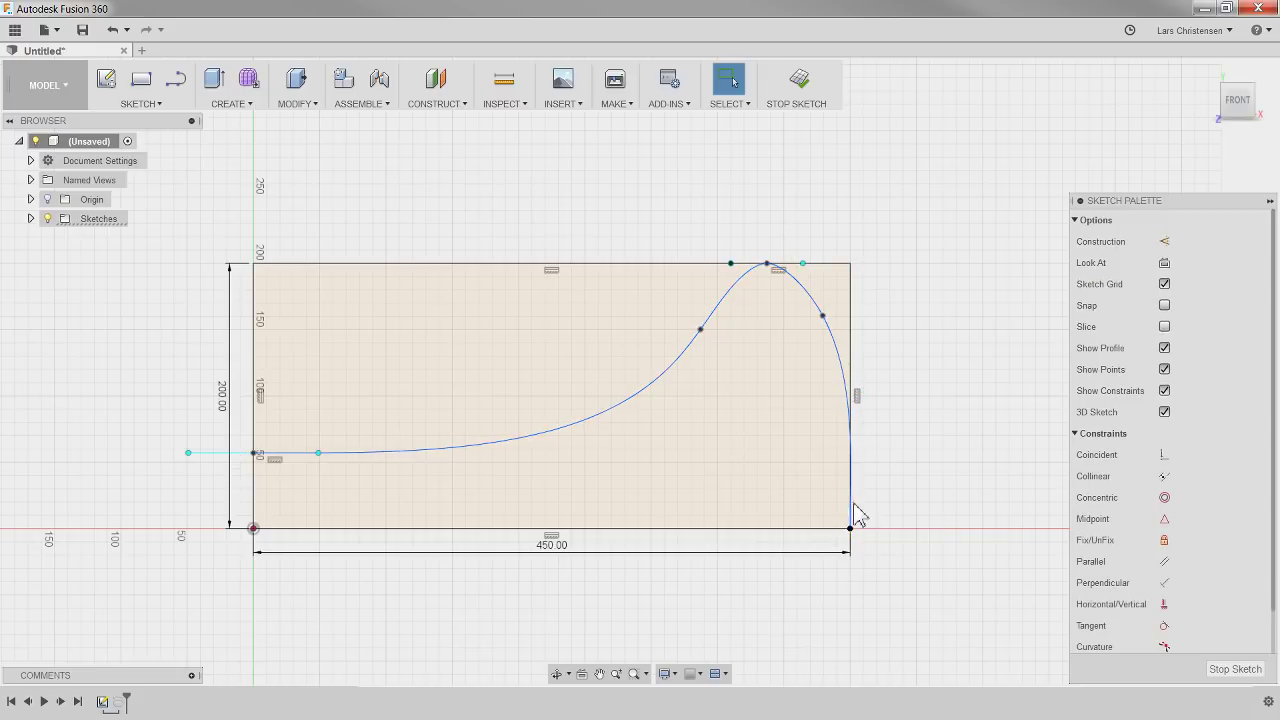
# Step: Rotate the tangent handle at the spline's fourth fit point to a steeper angle, pulling the outer slope inside the rectangle
pyautogui.click(823, 318)
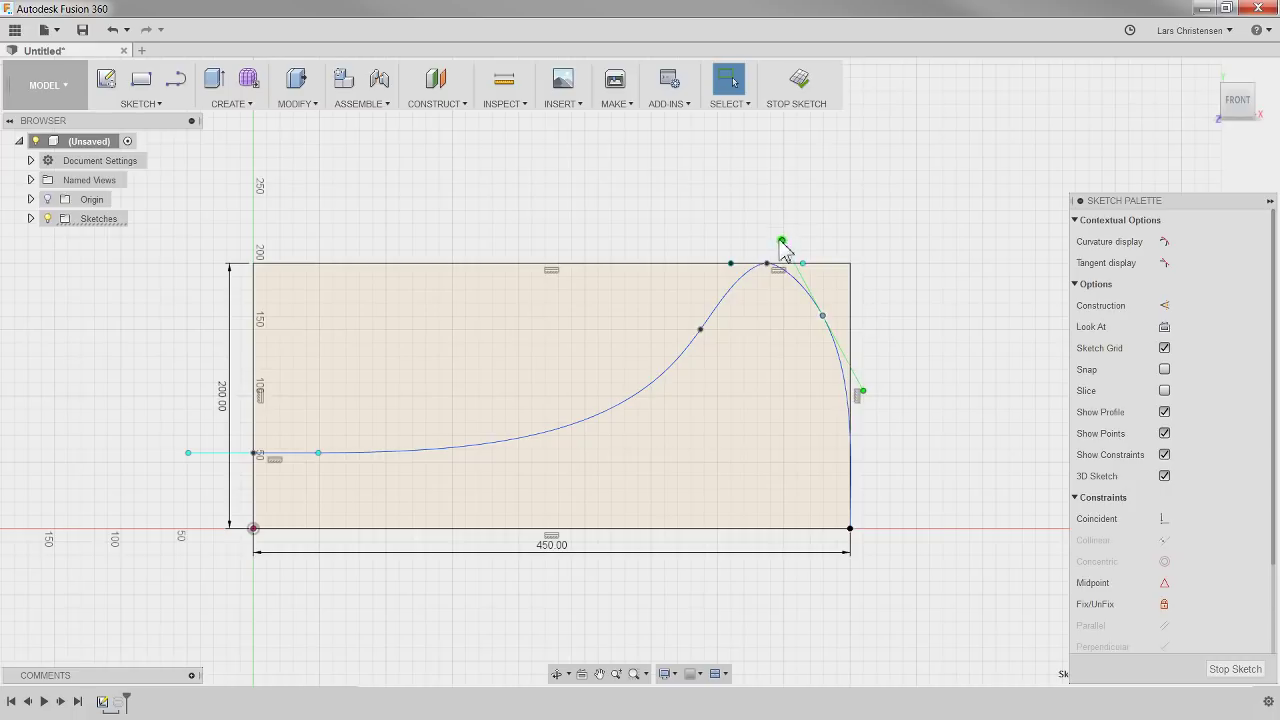
pyautogui.moveTo(782, 241)
pyautogui.mouseDown()
pyautogui.moveTo(771, 243)
pyautogui.moveTo(814, 243)
pyautogui.moveTo(790, 233)
pyautogui.moveTo(800, 242)
pyautogui.mouseUp()
pyautogui.scroll(2, 892, 552)
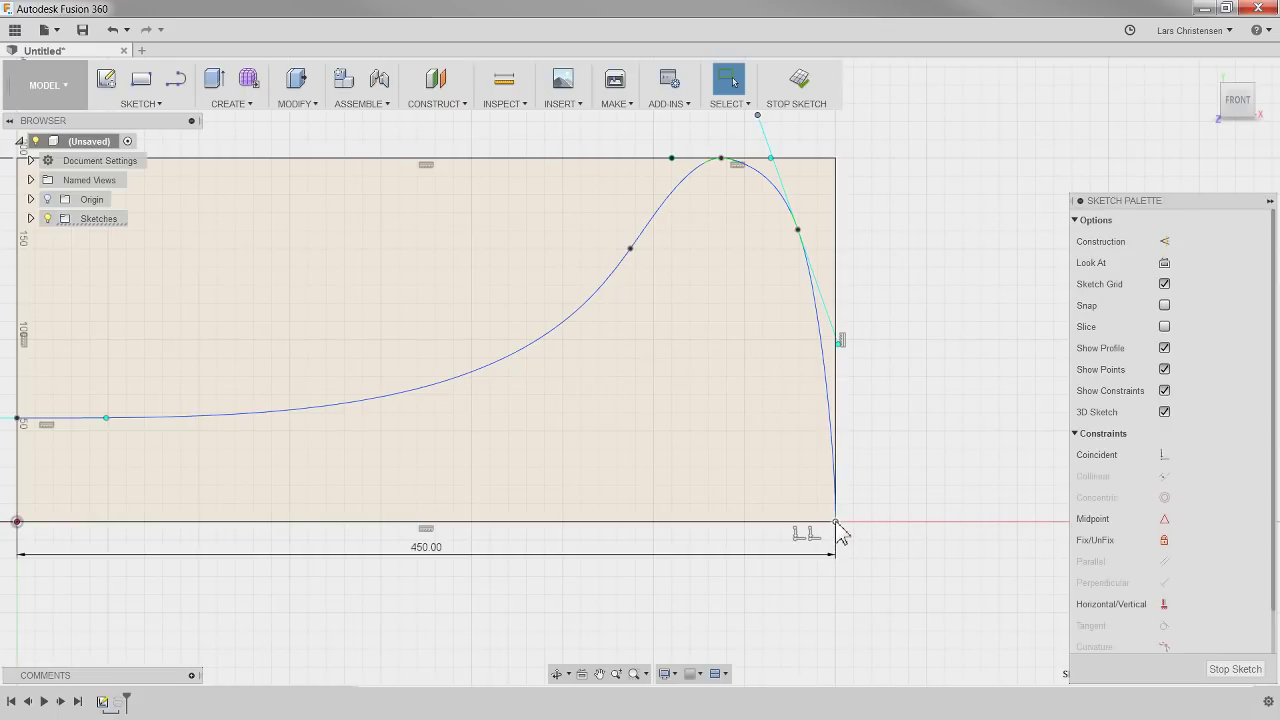
# Step: Inspect the tangent handle at the spline's lower-right end point and the options and constraints available for it
pyautogui.click(836, 522)
pyautogui.click(838, 444)
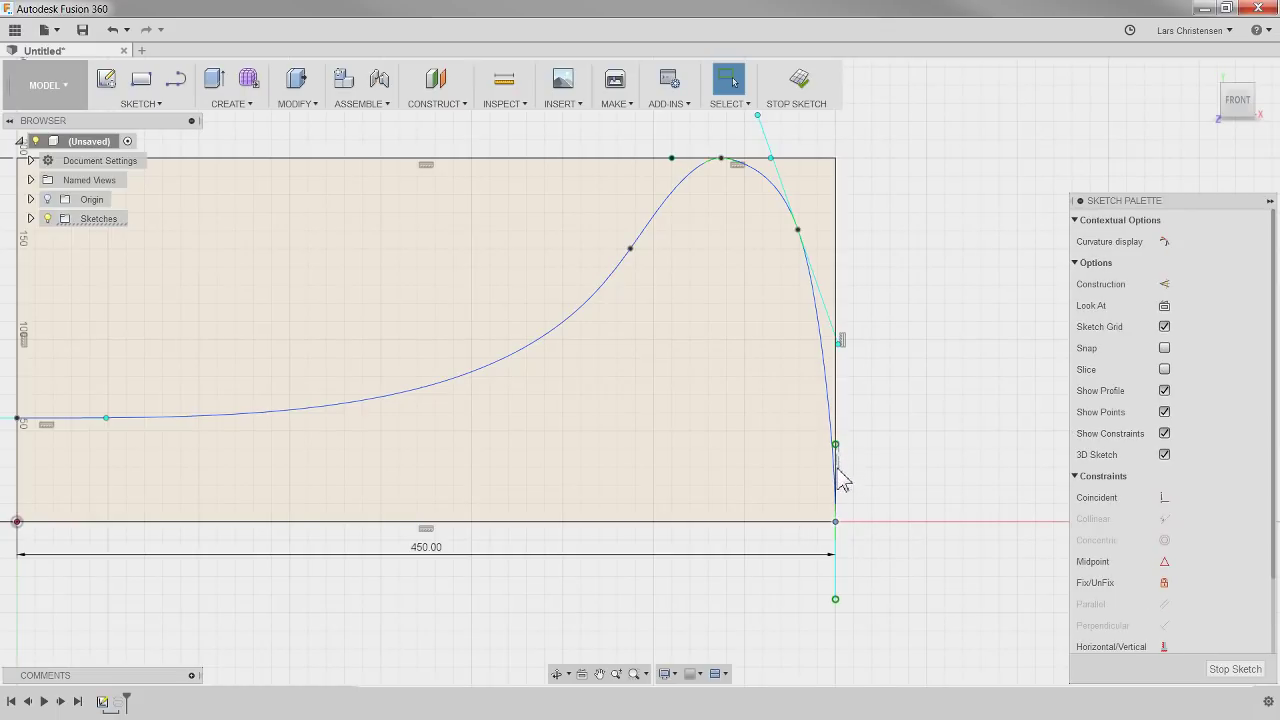
pyautogui.click(836, 522)
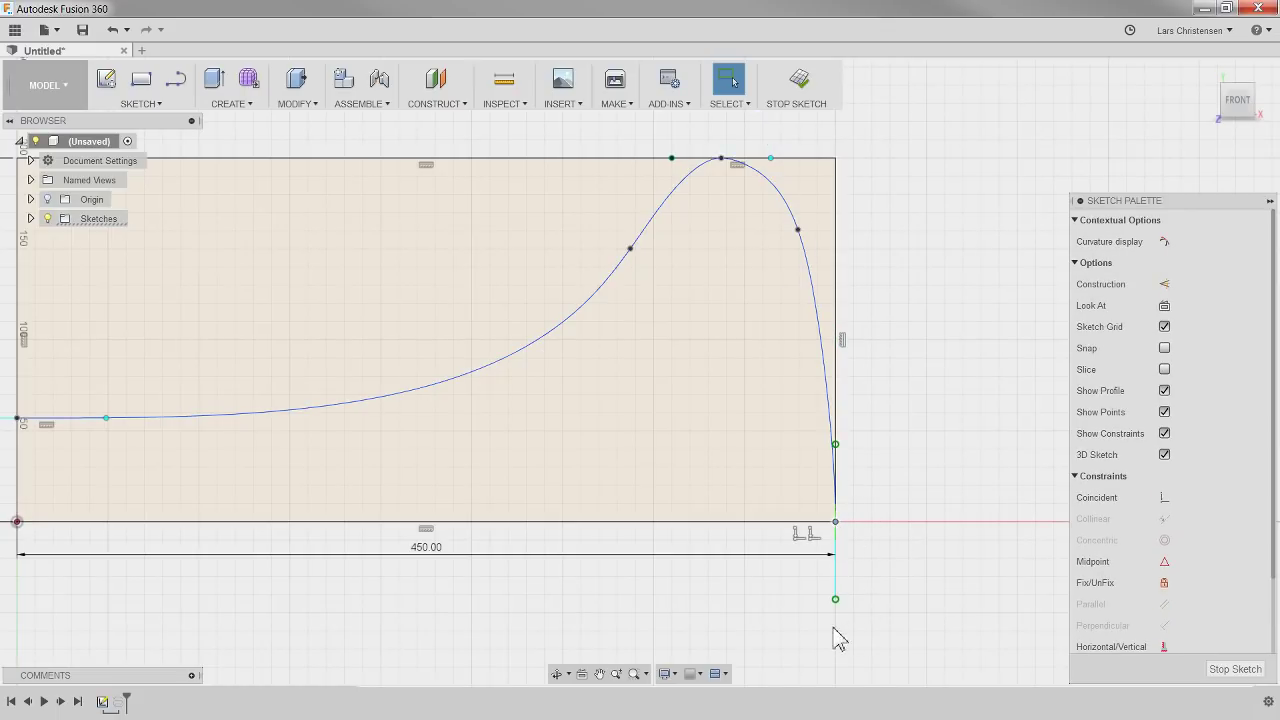
pyautogui.click(951, 418)
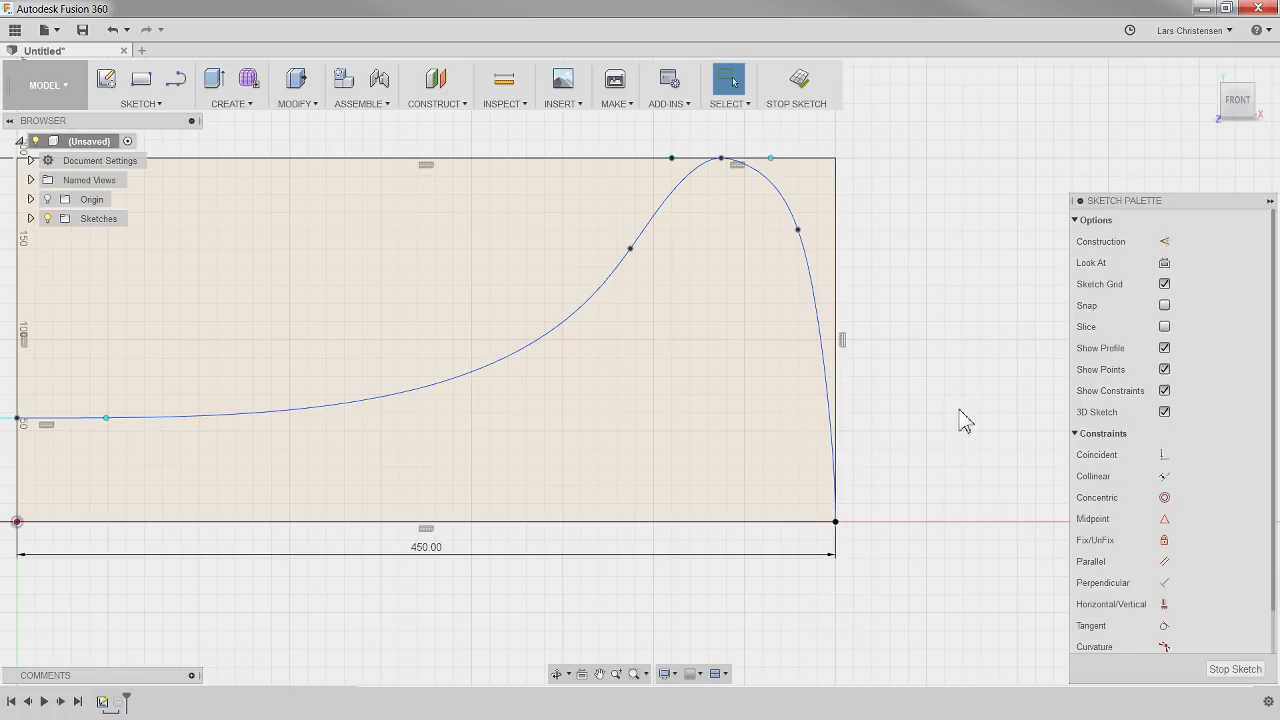
pyautogui.click(836, 522)
pyautogui.rightClick(840, 589)
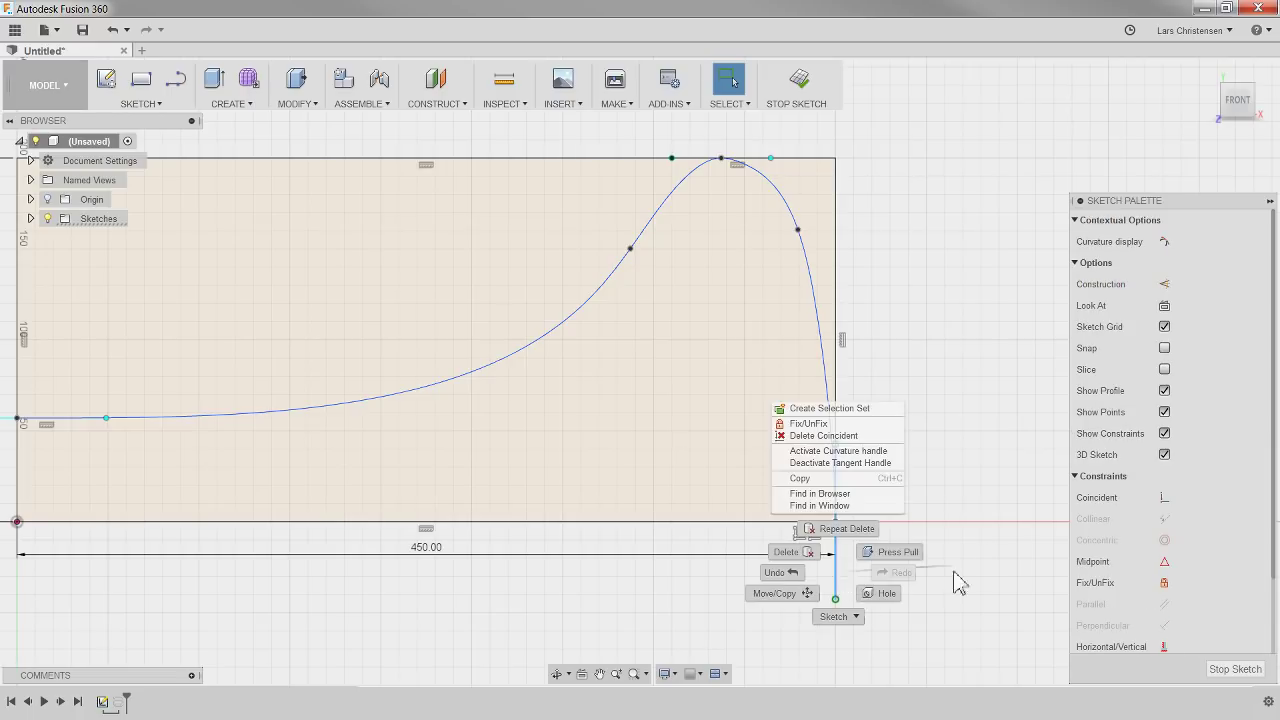
pyautogui.press('Escape')
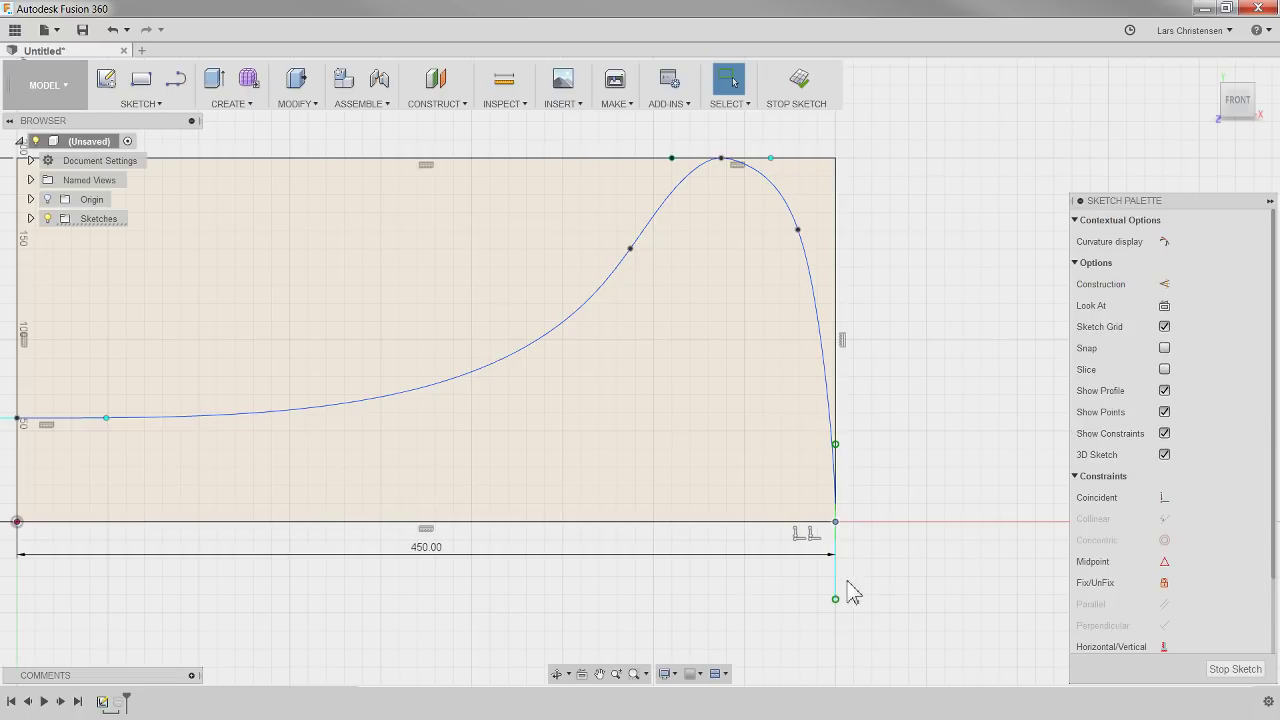
pyautogui.click(1165, 647)
pyautogui.scroll(-3, 986, 509)
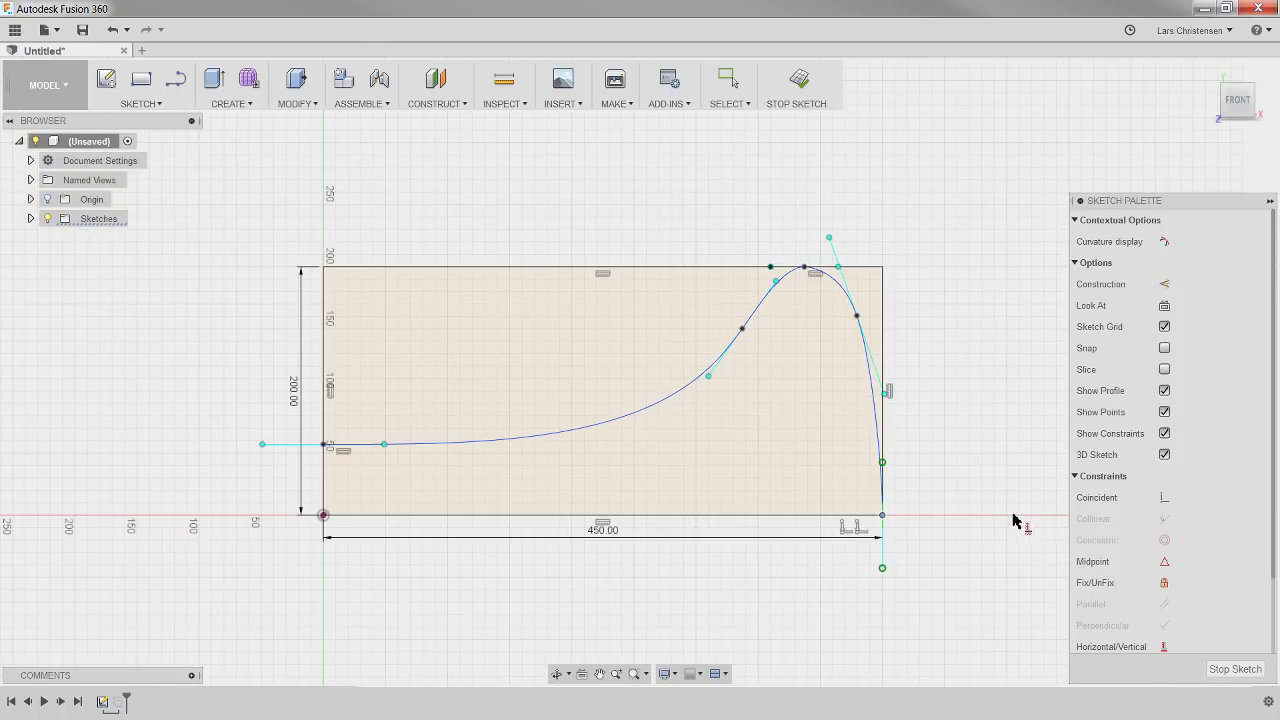
pyautogui.press('Escape')
# Step: Fix the bowl profile spline in place and finish the sketch edit
pyautogui.click(623, 430)
pyautogui.rightClick(623, 430)
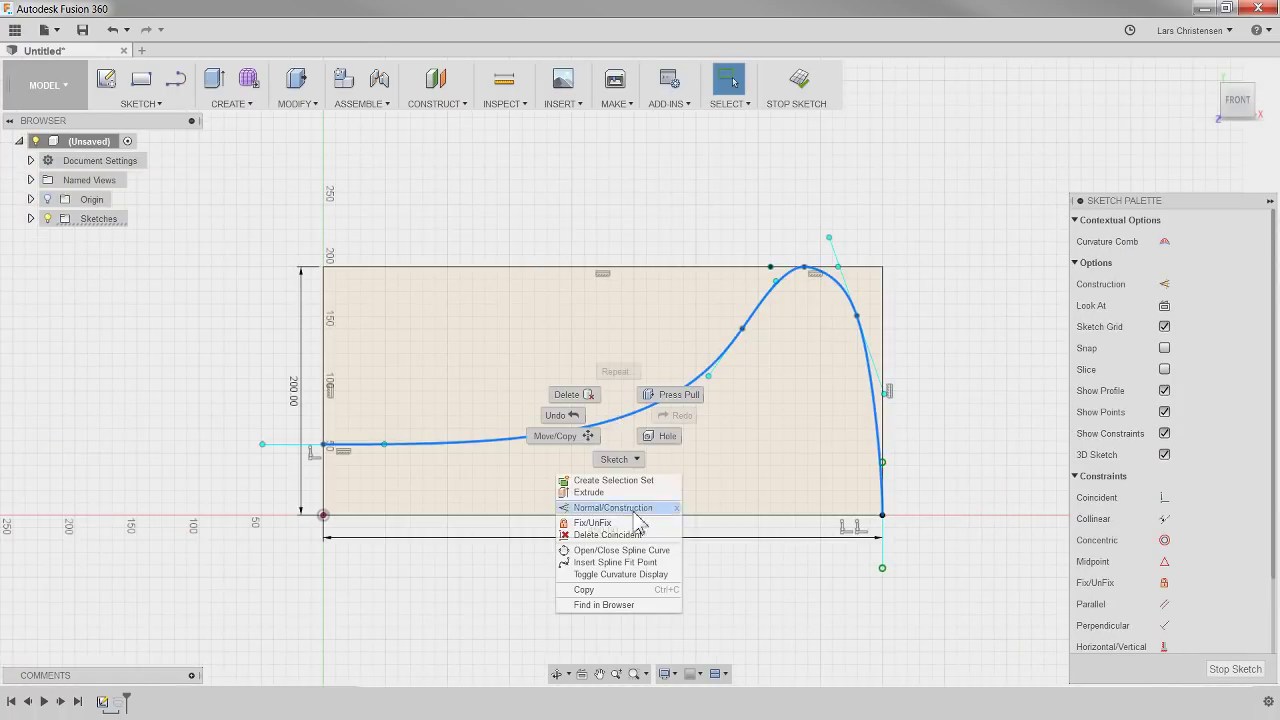
pyautogui.click(634, 523)
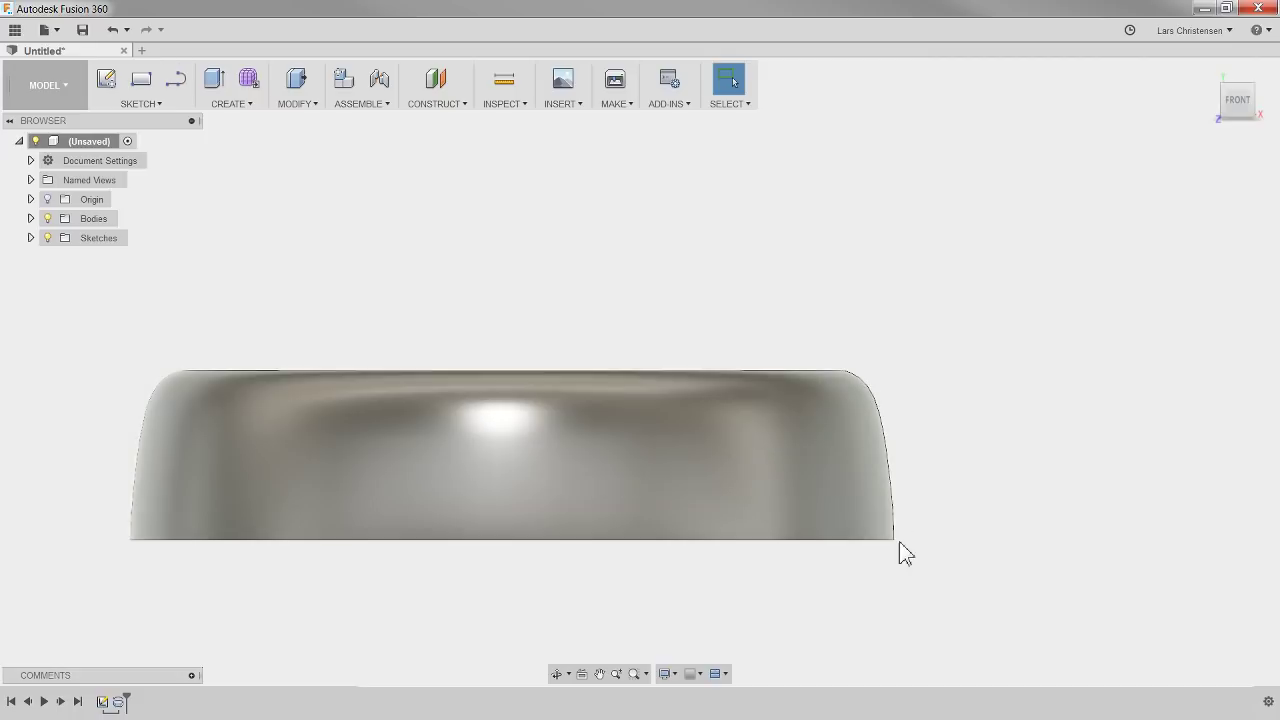
# Step: Shell the bowl body 40 mm to the inside, removing its flat bottom face
pyautogui.keyDown('shift'); pyautogui.moveTo(899, 541); pyautogui.dragTo(343, 212, button='middle'); pyautogui.keyUp('shift')
pyautogui.click(232, 104)
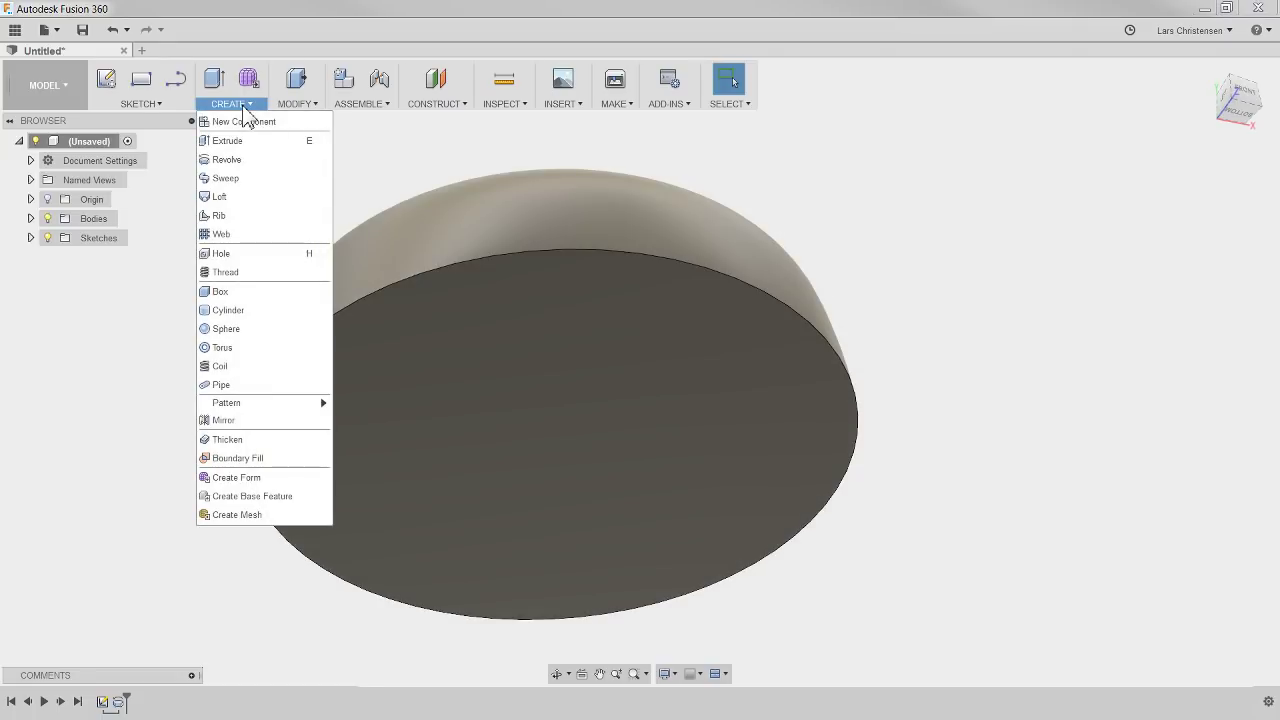
pyautogui.moveTo(298, 106)
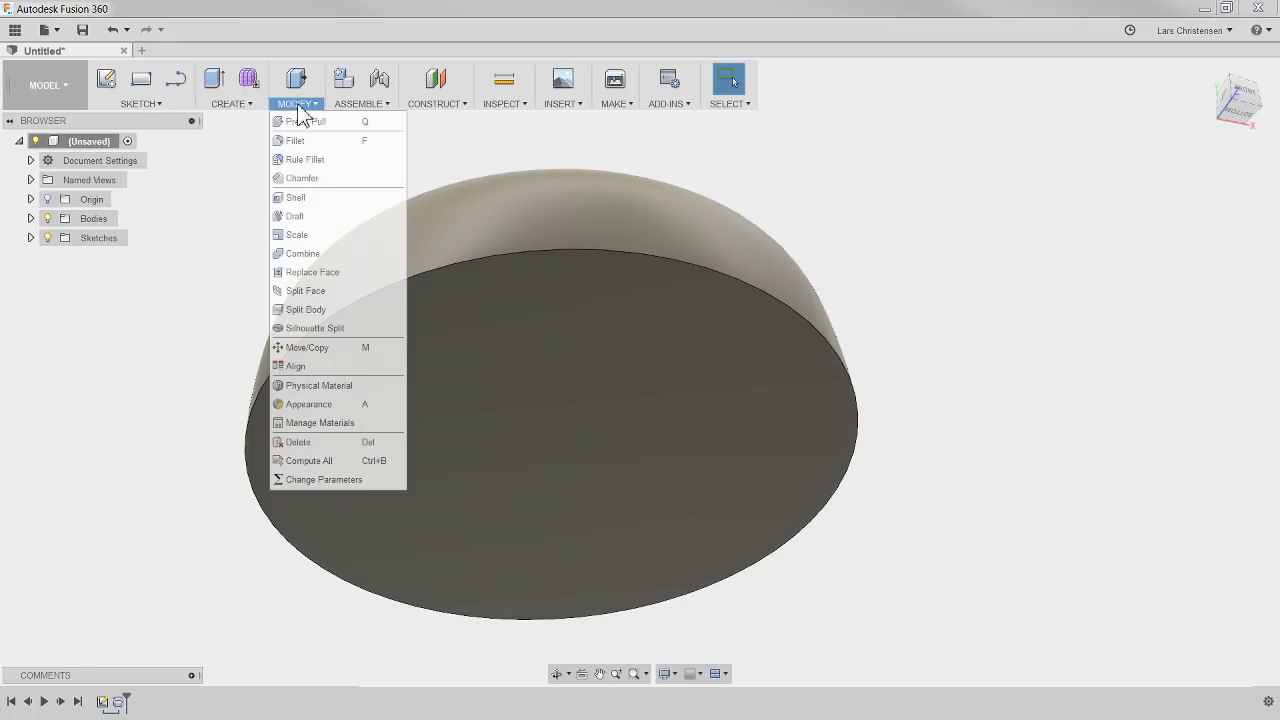
pyautogui.click(292, 198)
pyautogui.click(622, 428)
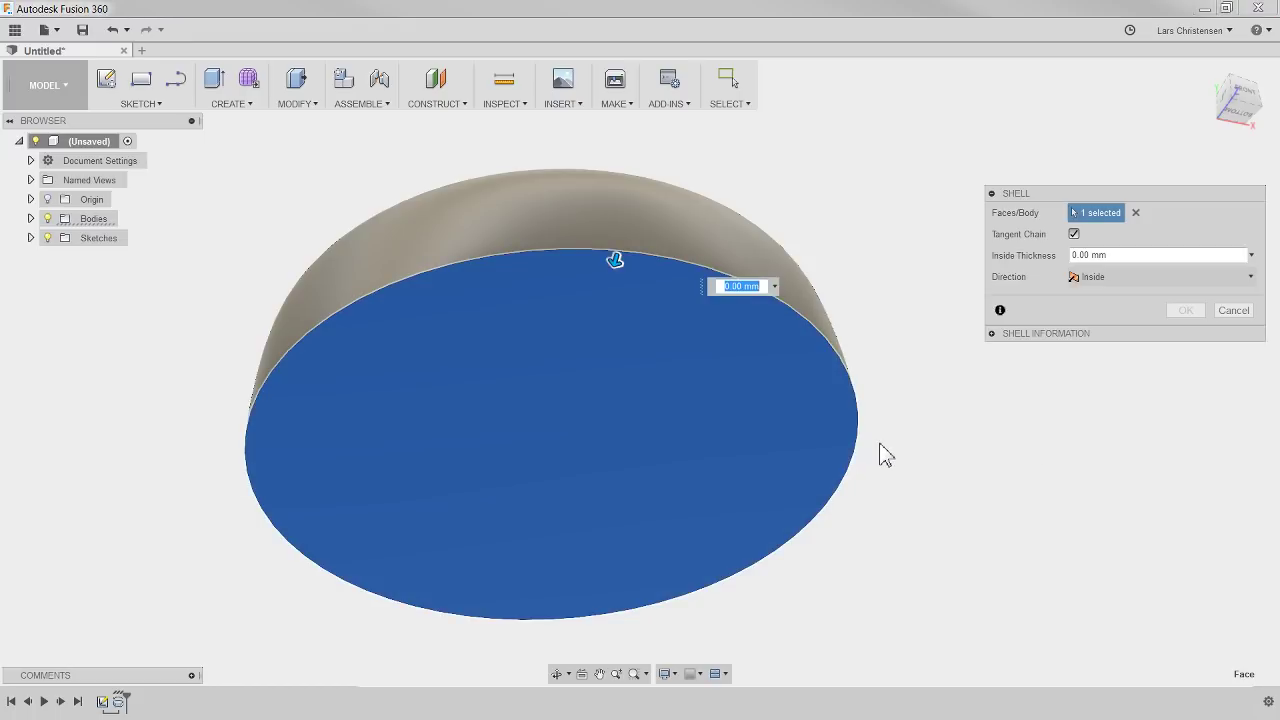
pyautogui.press('Return')
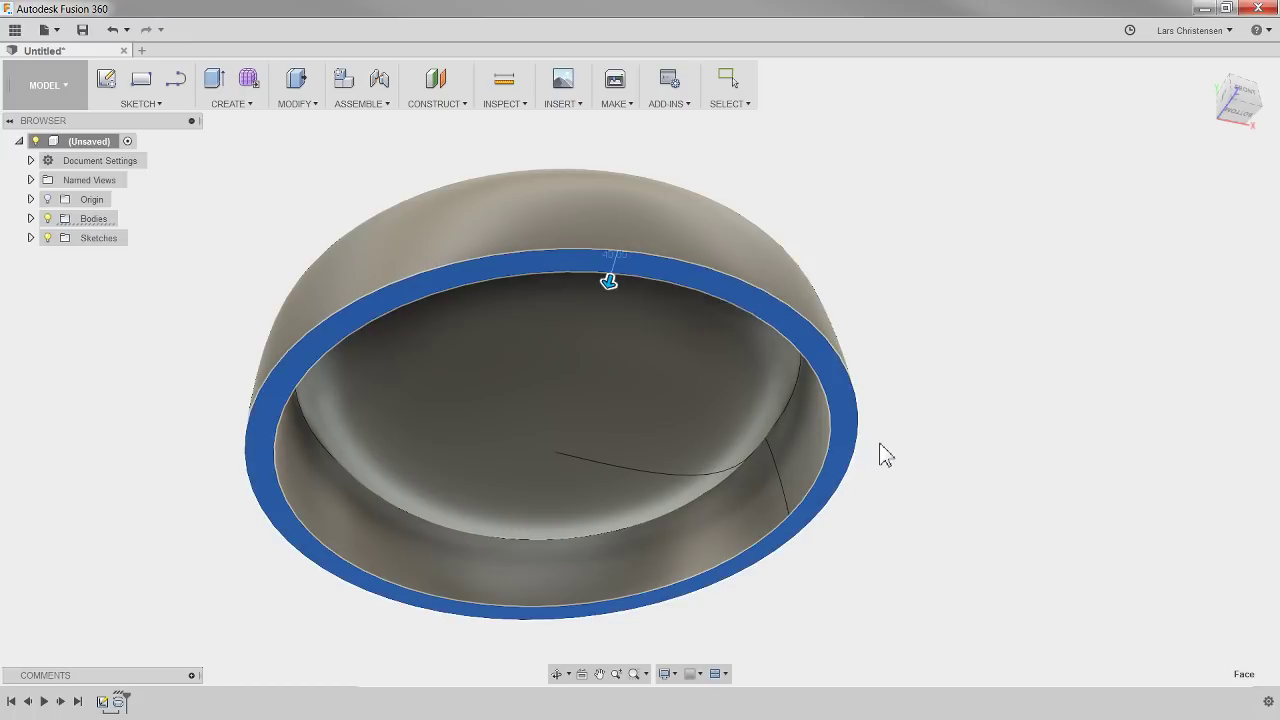
# Step: Delete the shell feature from the bowl
pyautogui.keyDown('shift'); pyautogui.moveTo(891, 451); pyautogui.dragTo(213, 602, button='middle'); pyautogui.keyUp('shift')
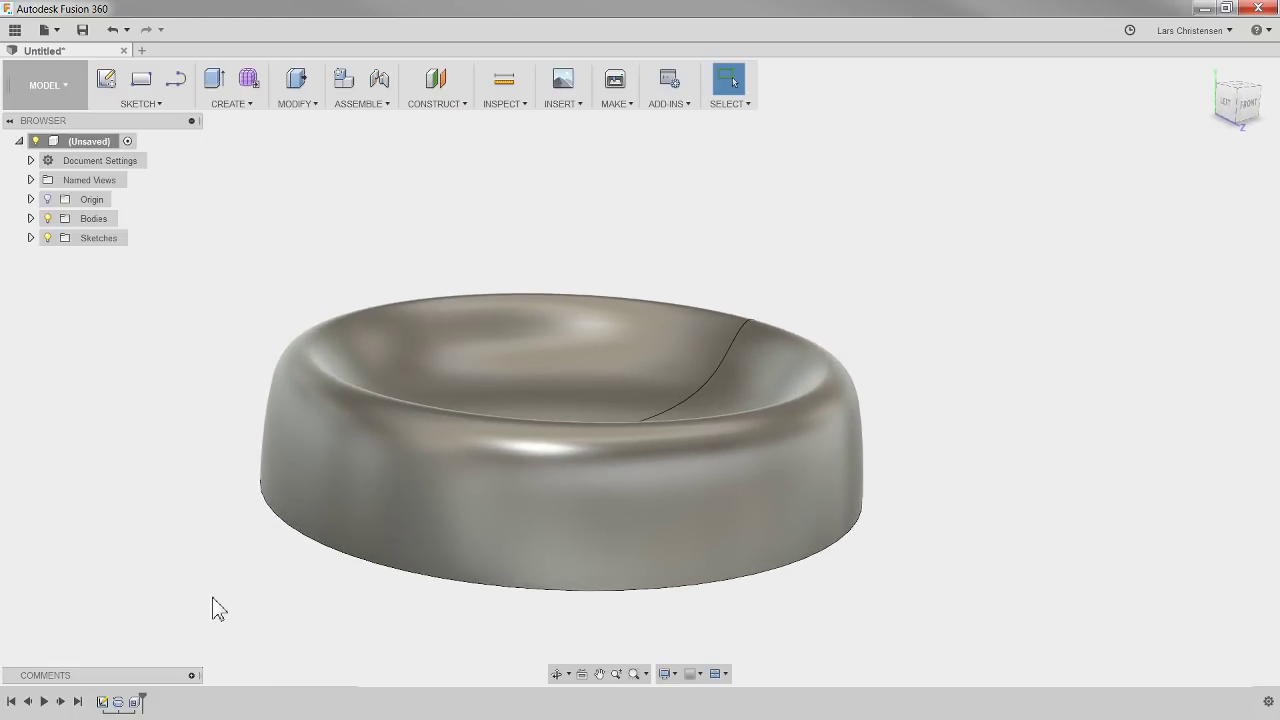
pyautogui.click(139, 702)
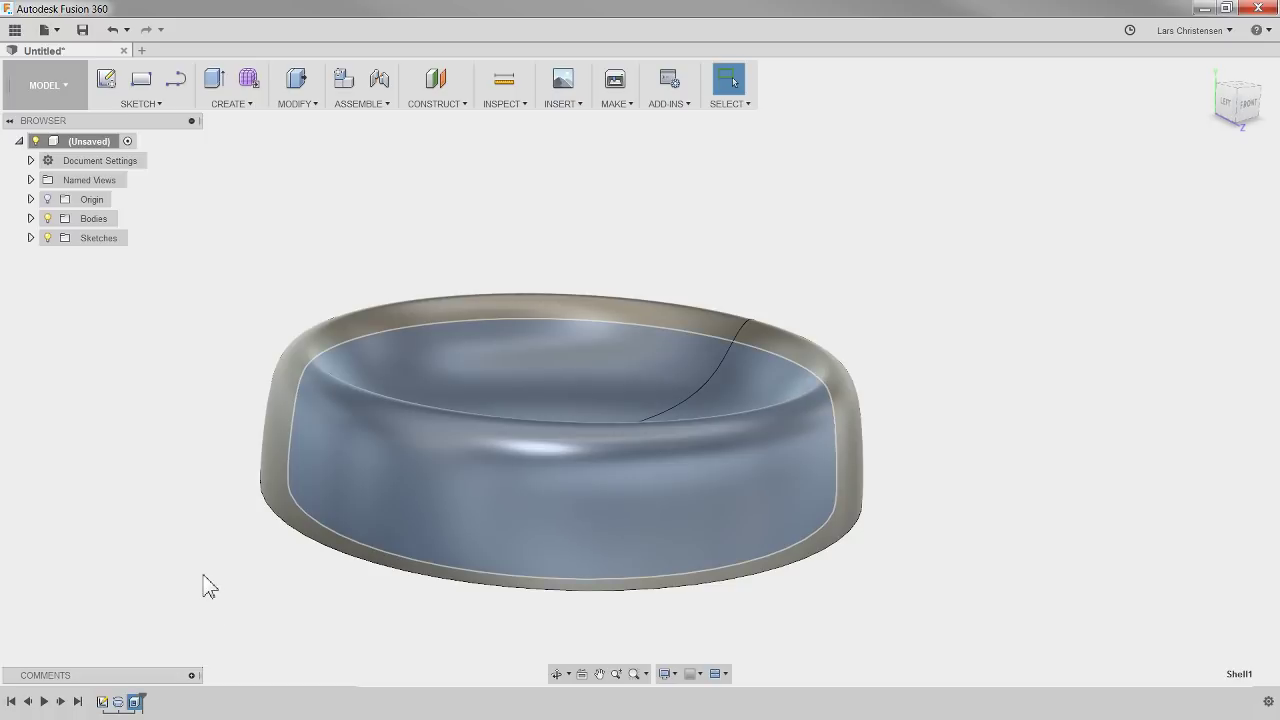
pyautogui.press('Delete')
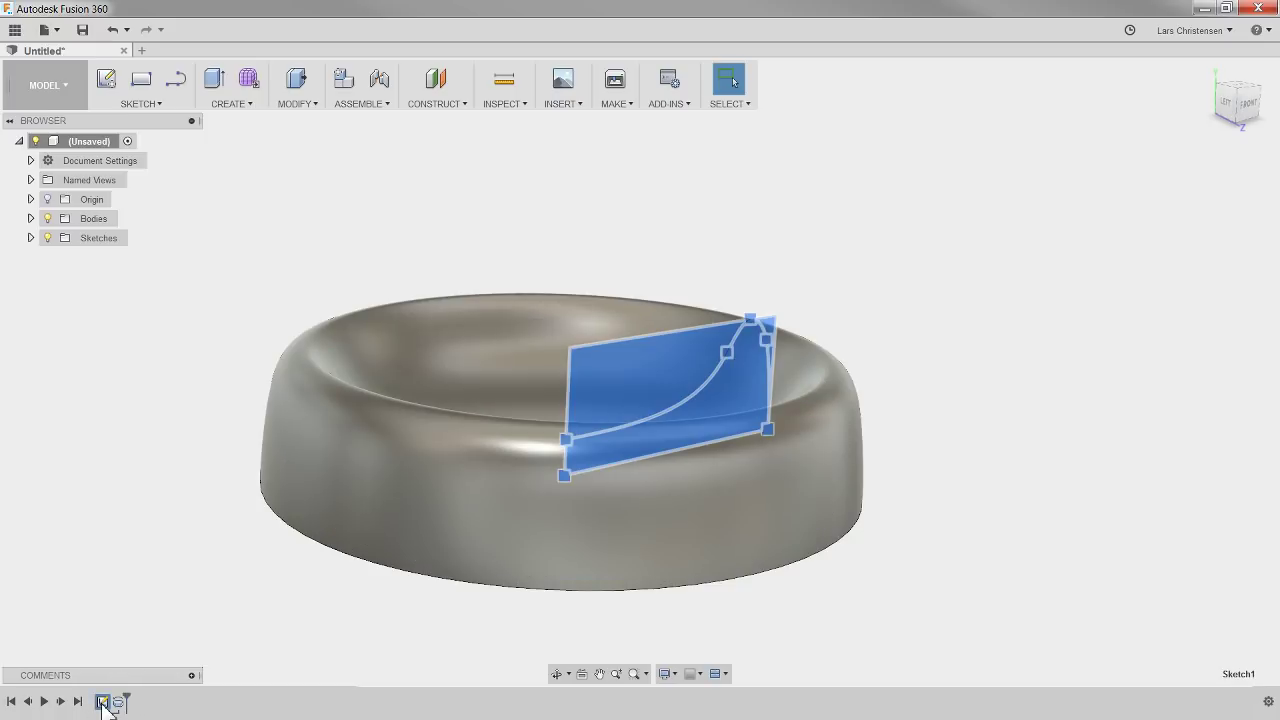
# Step: Reopen the bowl profile sketch and offset the spline 40 mm toward the inside
pyautogui.rightClick(103, 702)
pyautogui.click(129, 570)
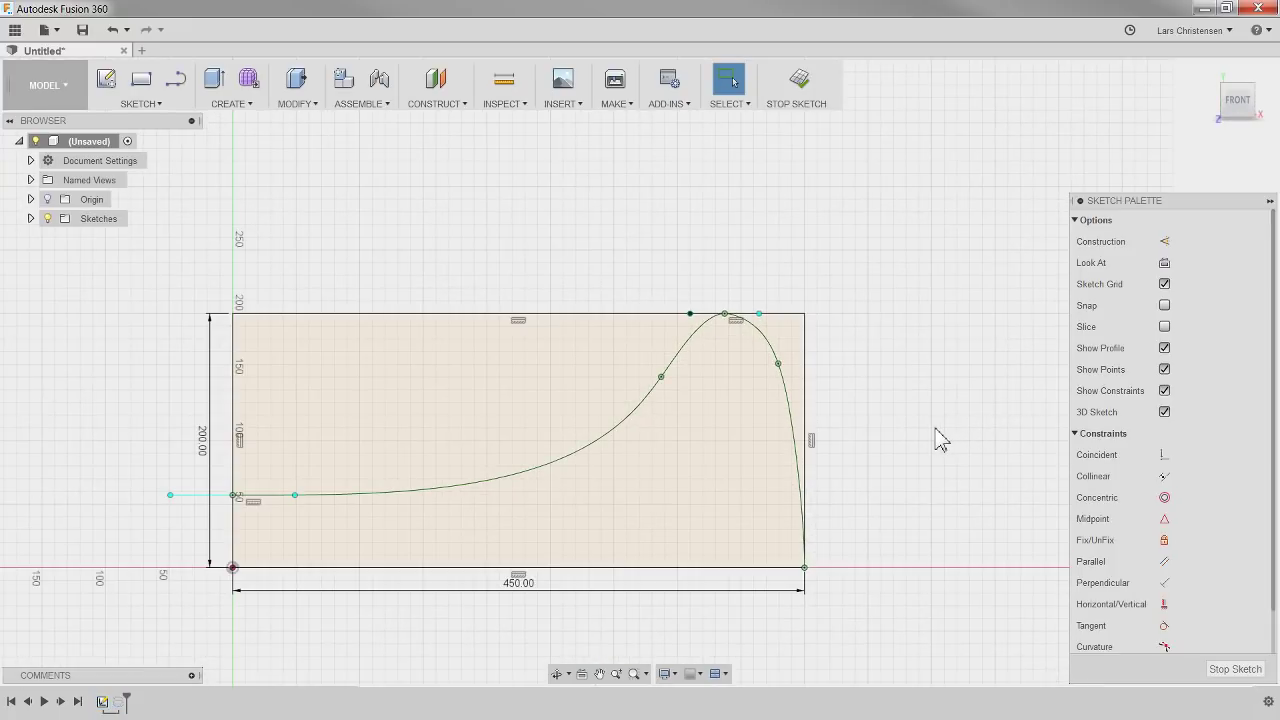
pyautogui.press('o')
pyautogui.click(783, 386)
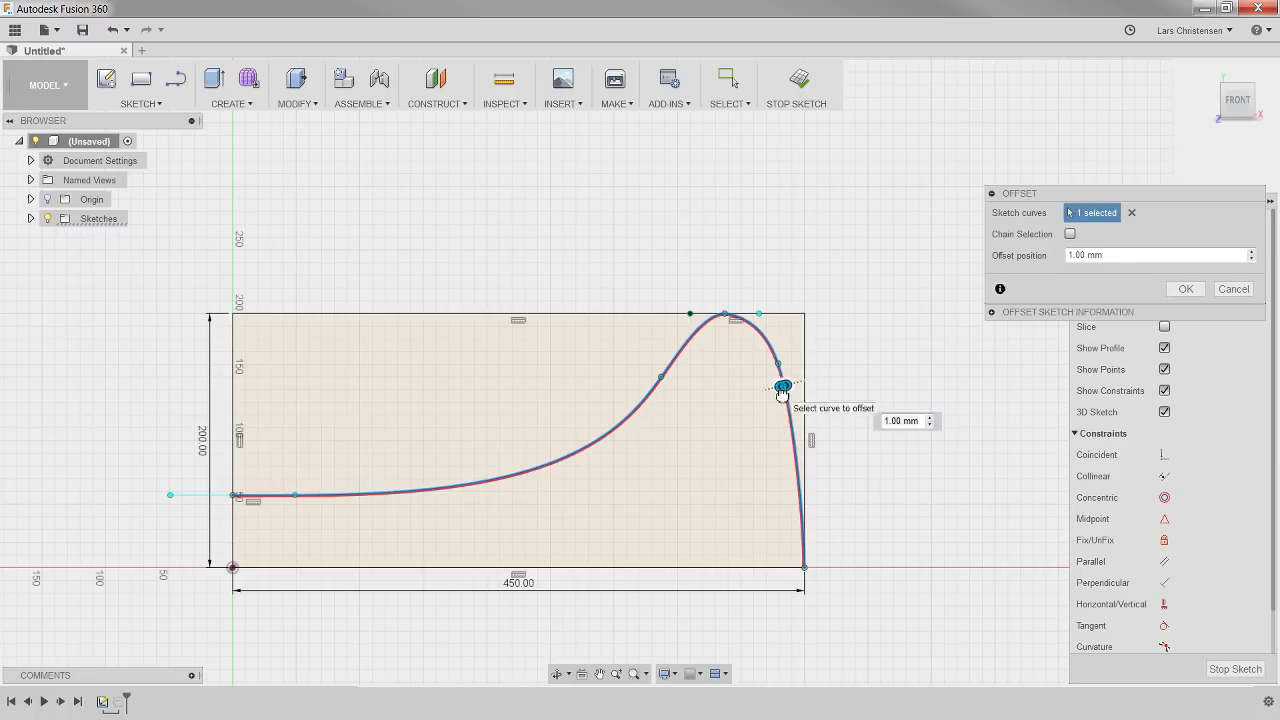
pyautogui.write('4')
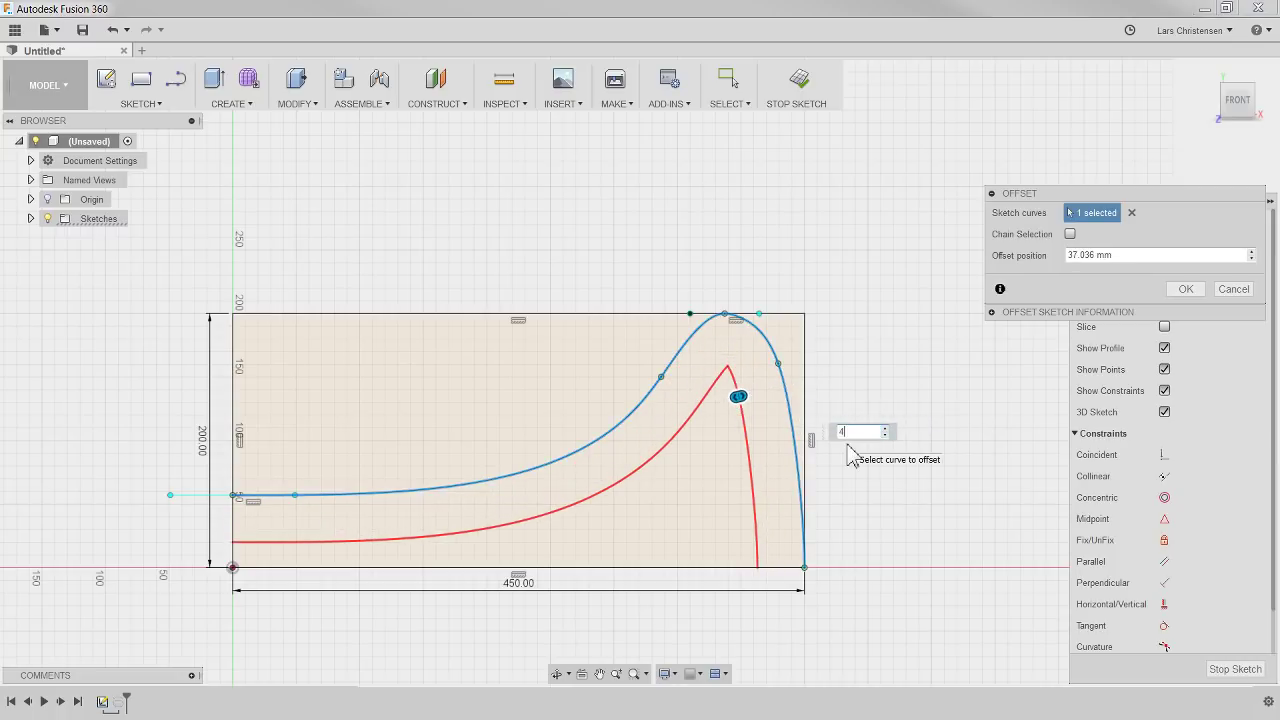
pyautogui.write('0')
pyautogui.press('Return')
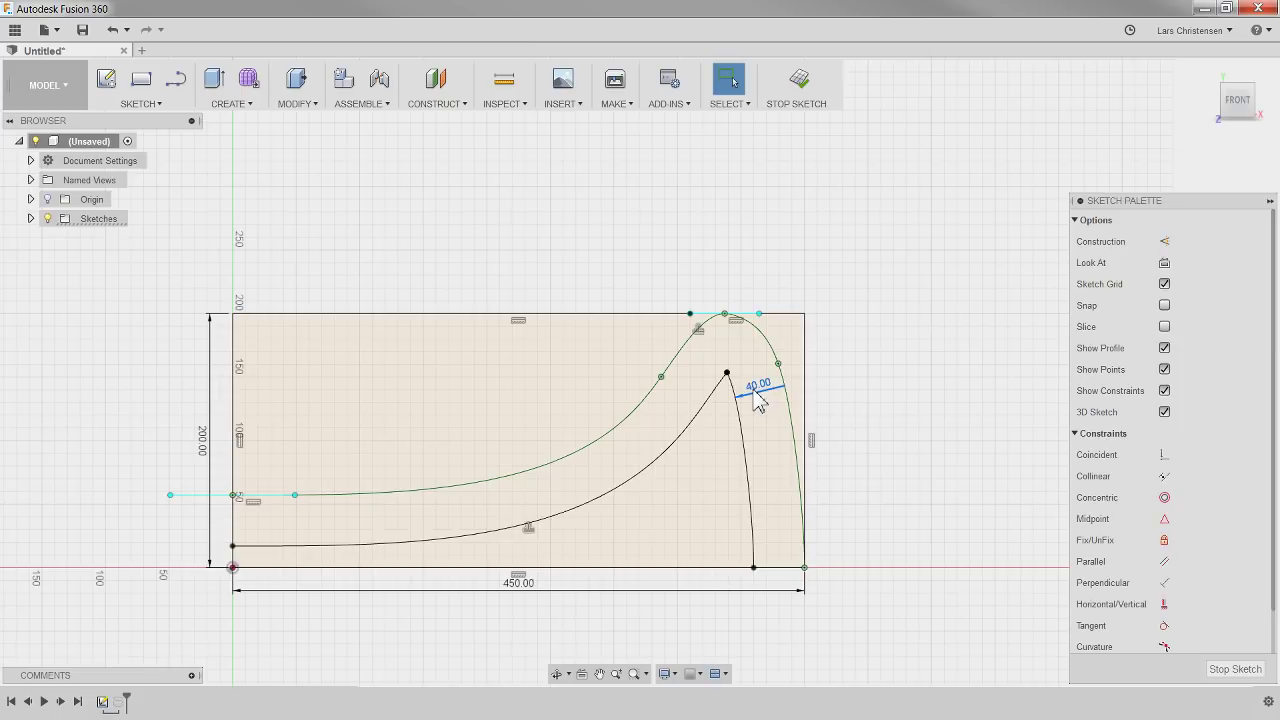
# Step: Delete the 40 mm offset dimension and both offset curves, and finish the sketch
pyautogui.press('Delete')
pyautogui.click(699, 414)
pyautogui.press('Delete')
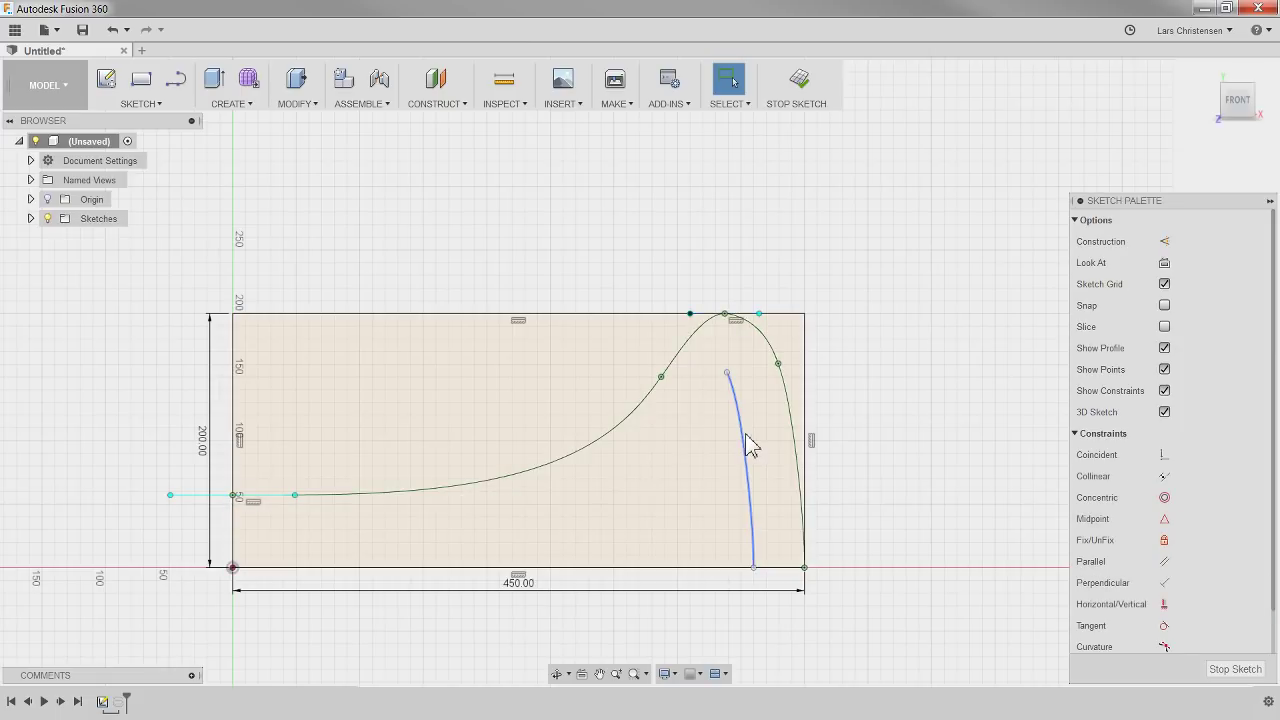
pyautogui.click(748, 447)
pyautogui.press('Delete')
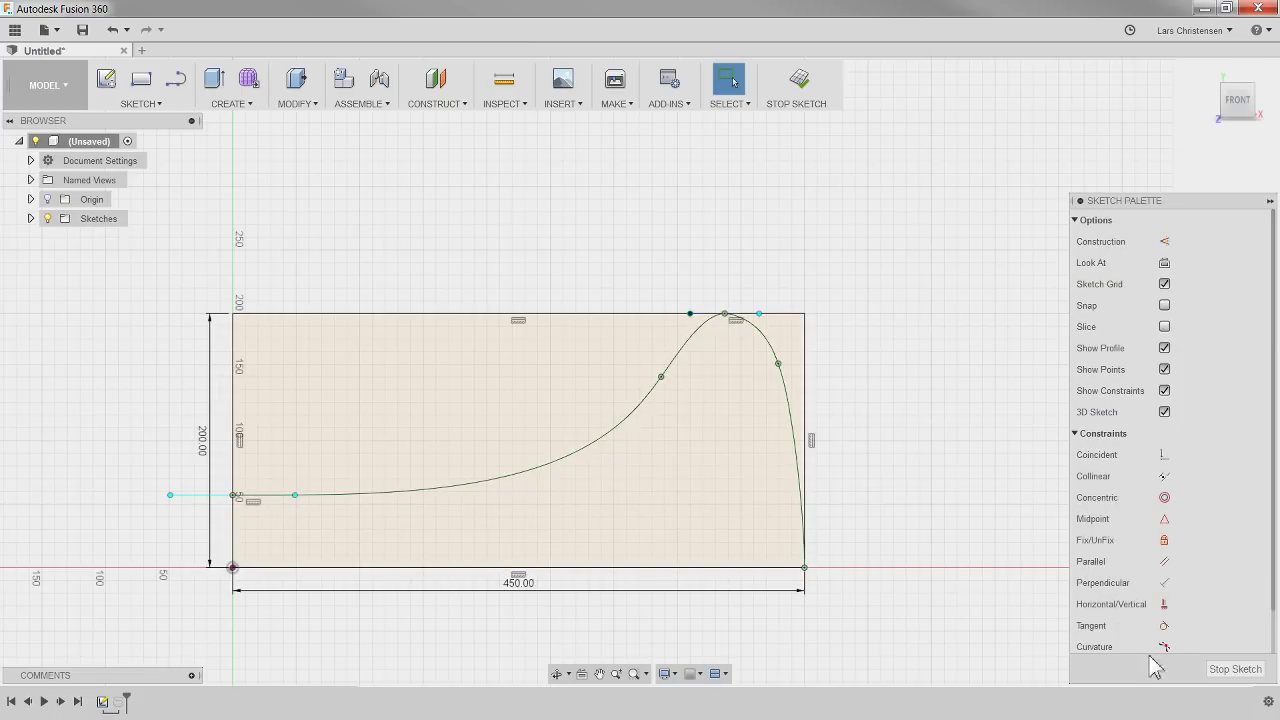
pyautogui.click(1234, 669)
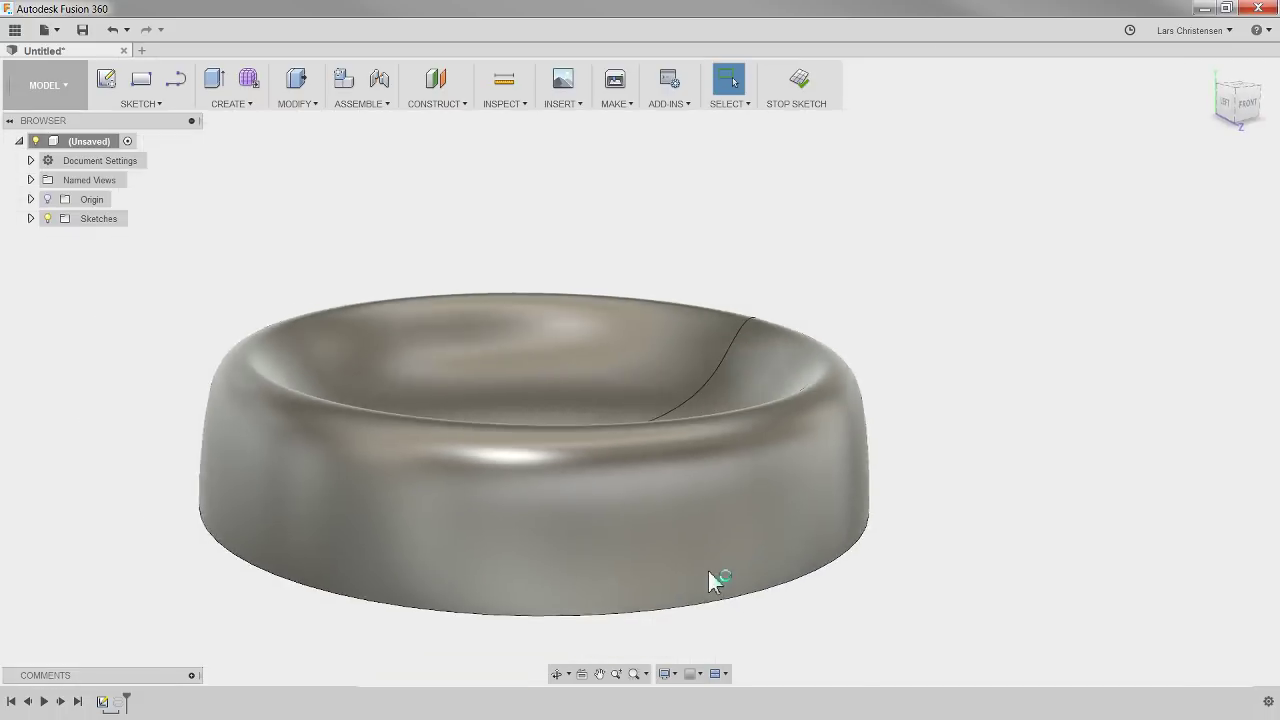
# Step: Shell the revolved bowl to the inside, selecting its flat underside as the open face
pyautogui.click(297, 103)
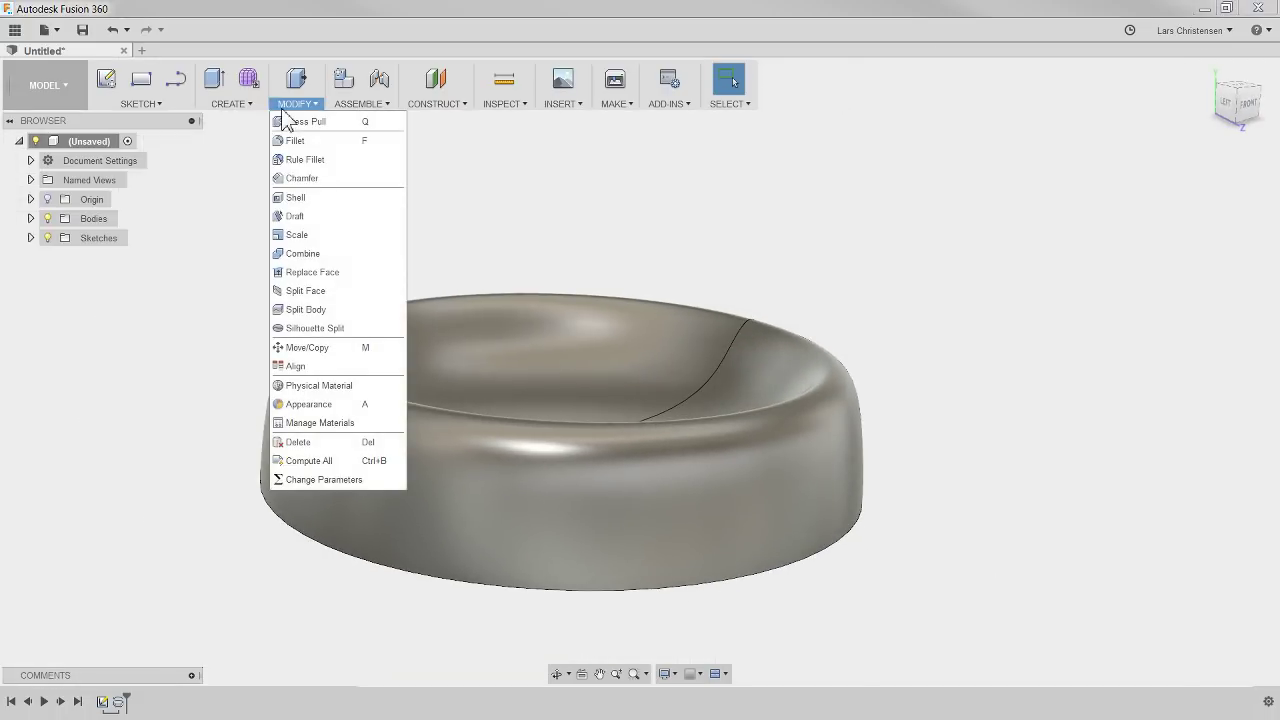
pyautogui.click(305, 196)
pyautogui.keyDown('shift'); pyautogui.moveTo(251, 249); pyautogui.dragTo(148, 566, button='middle'); pyautogui.keyUp('shift')
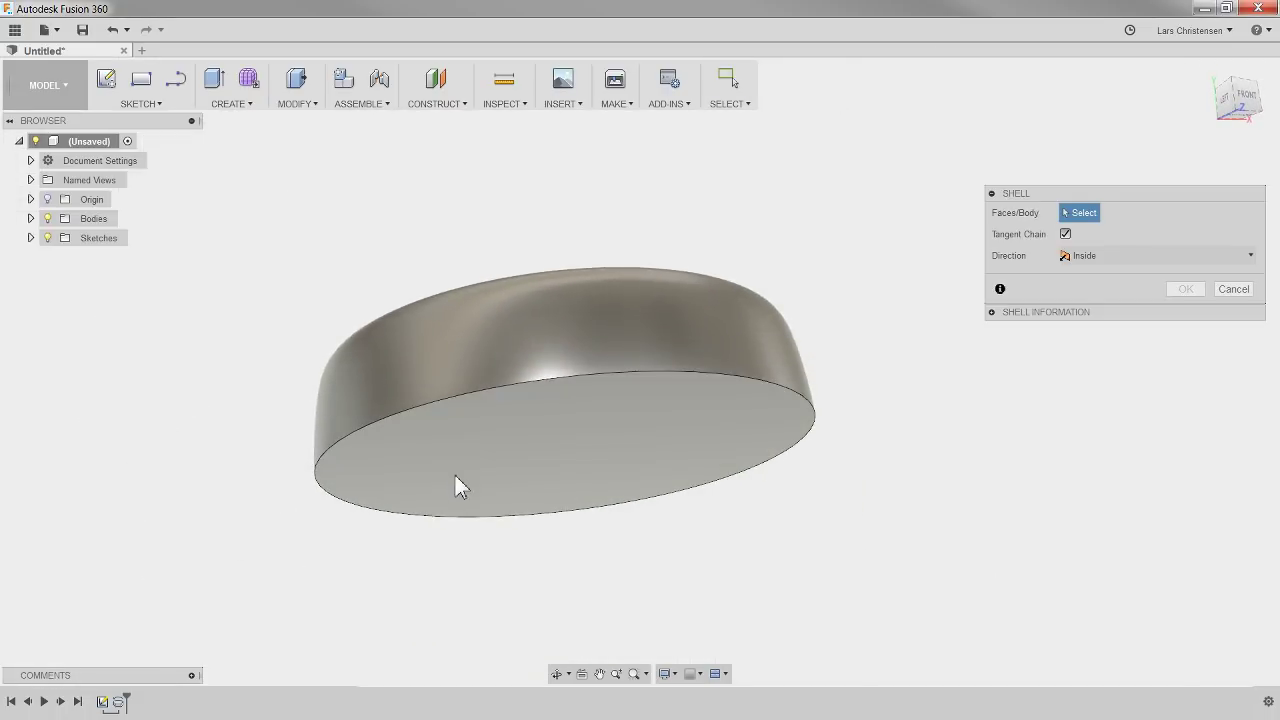
pyautogui.keyDown('shift'); pyautogui.moveTo(988, 471); pyautogui.dragTo(891, 494, button='middle'); pyautogui.keyUp('shift')
pyautogui.click(668, 487)
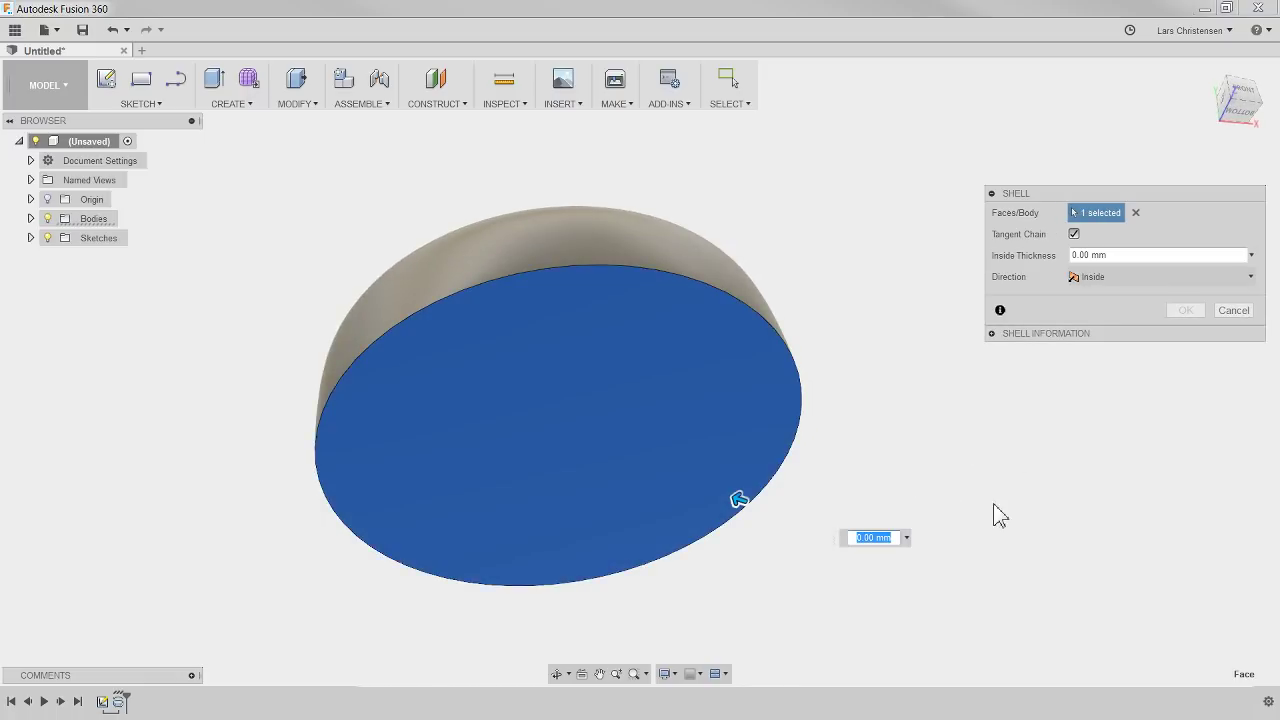
pyautogui.press('Return')
pyautogui.keyDown('shift'); pyautogui.moveTo(994, 514); pyautogui.dragTo(567, 585, button='middle'); pyautogui.keyUp('shift')
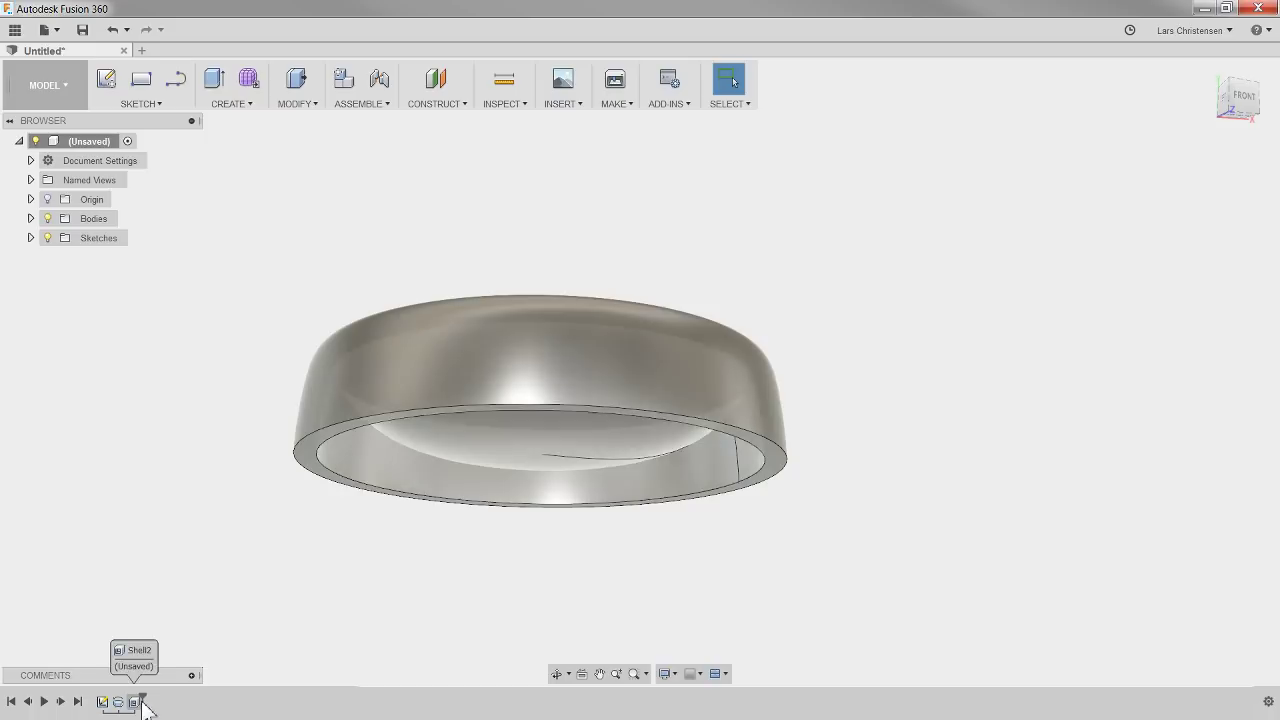
# Step: Show the origin planes and start a new sketch on the front XY plane through the bowl's centre
pyautogui.click(103, 702)
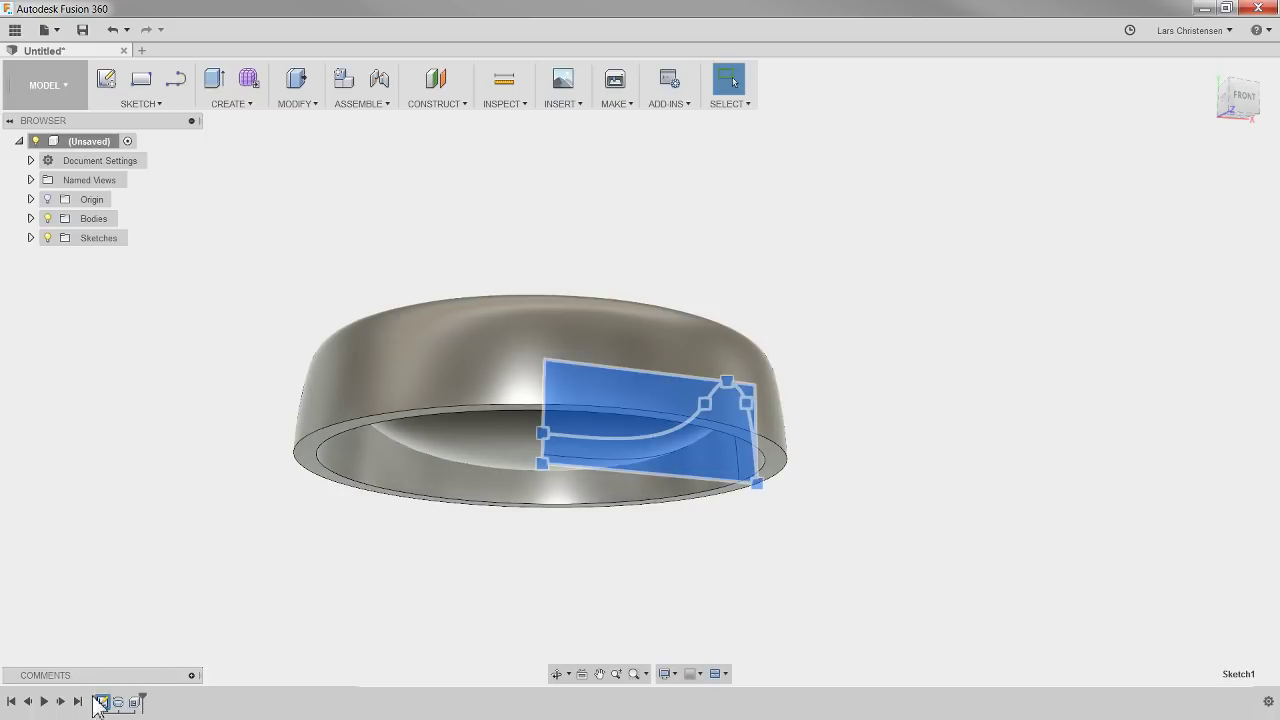
pyautogui.moveTo(257, 586)
pyautogui.keyDown('shift'); pyautogui.mouseDown(button='middle')
pyautogui.moveTo(123, 431)
pyautogui.moveTo(414, 266)
pyautogui.moveTo(868, 212)
pyautogui.moveTo(200, 403)
pyautogui.moveTo(160, 480)
pyautogui.moveTo(126, 660)
pyautogui.moveTo(168, 604)
pyautogui.mouseUp(button='middle'); pyautogui.keyUp('shift')
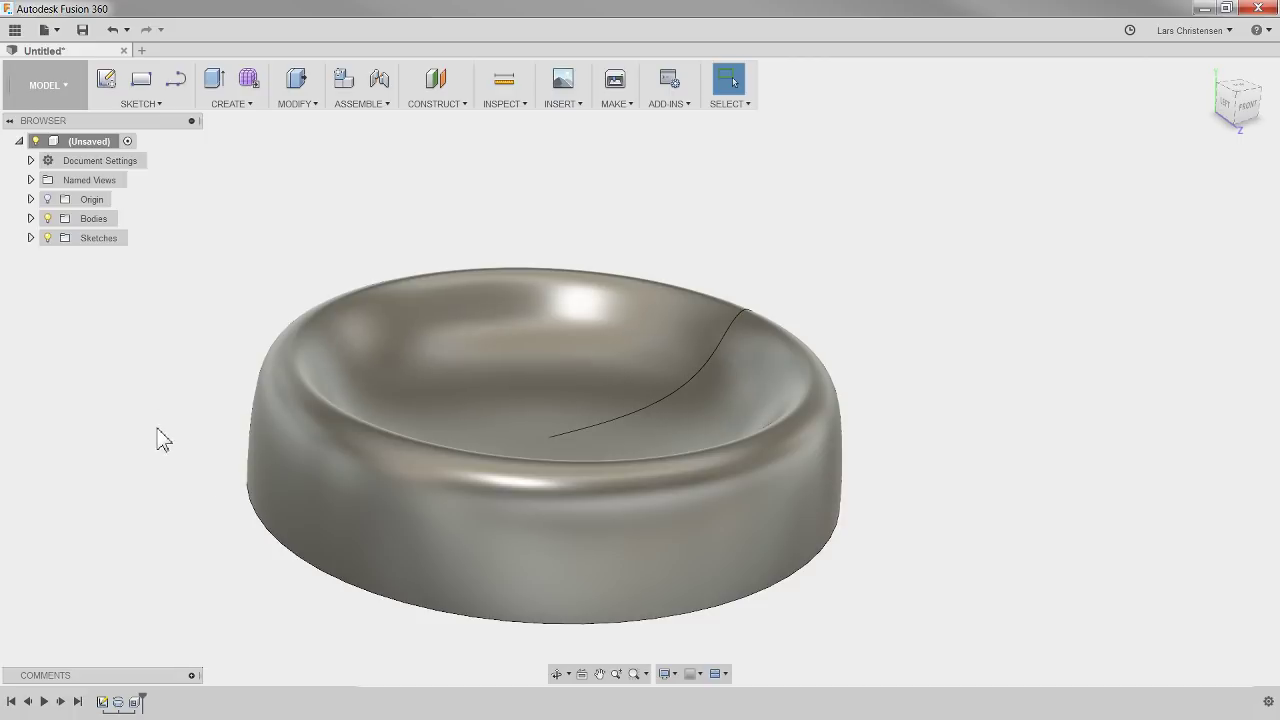
pyautogui.keyDown('shift'); pyautogui.moveTo(157, 428); pyautogui.dragTo(20, 455, button='middle'); pyautogui.keyUp('shift')
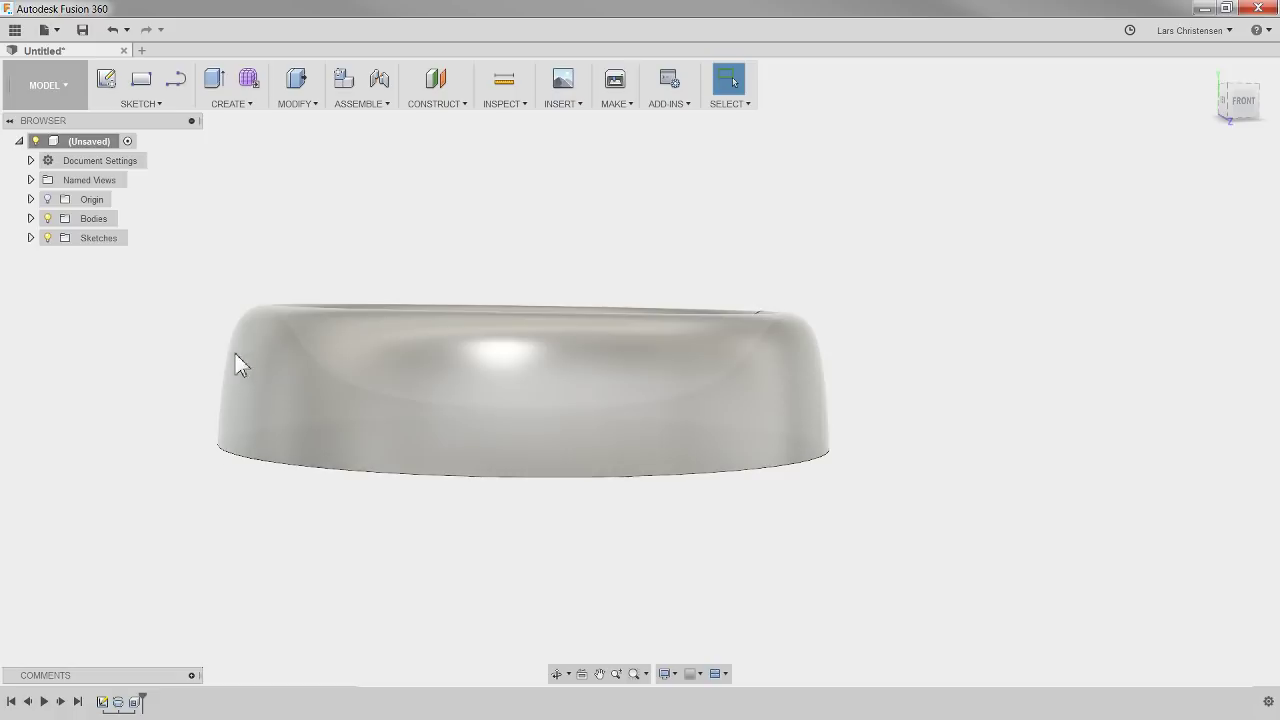
pyautogui.click(1240, 100)
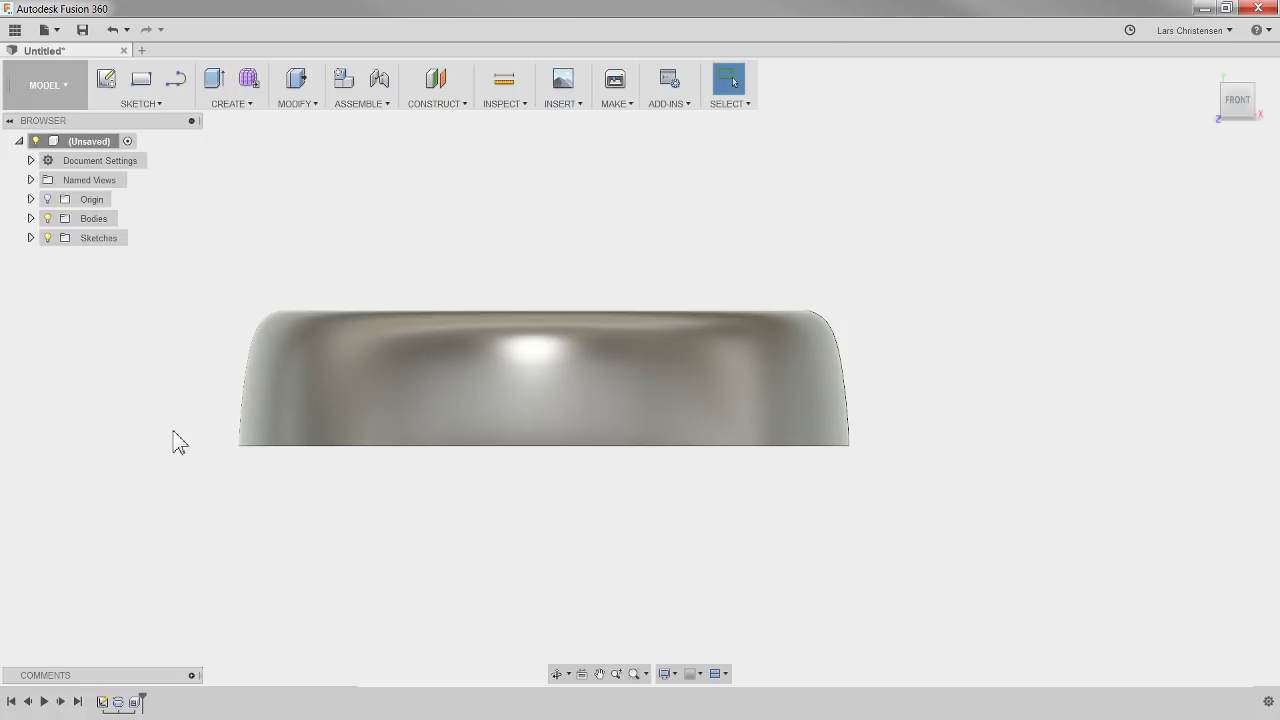
pyautogui.keyDown('shift'); pyautogui.moveTo(173, 432); pyautogui.dragTo(137, 226, button='middle'); pyautogui.keyUp('shift')
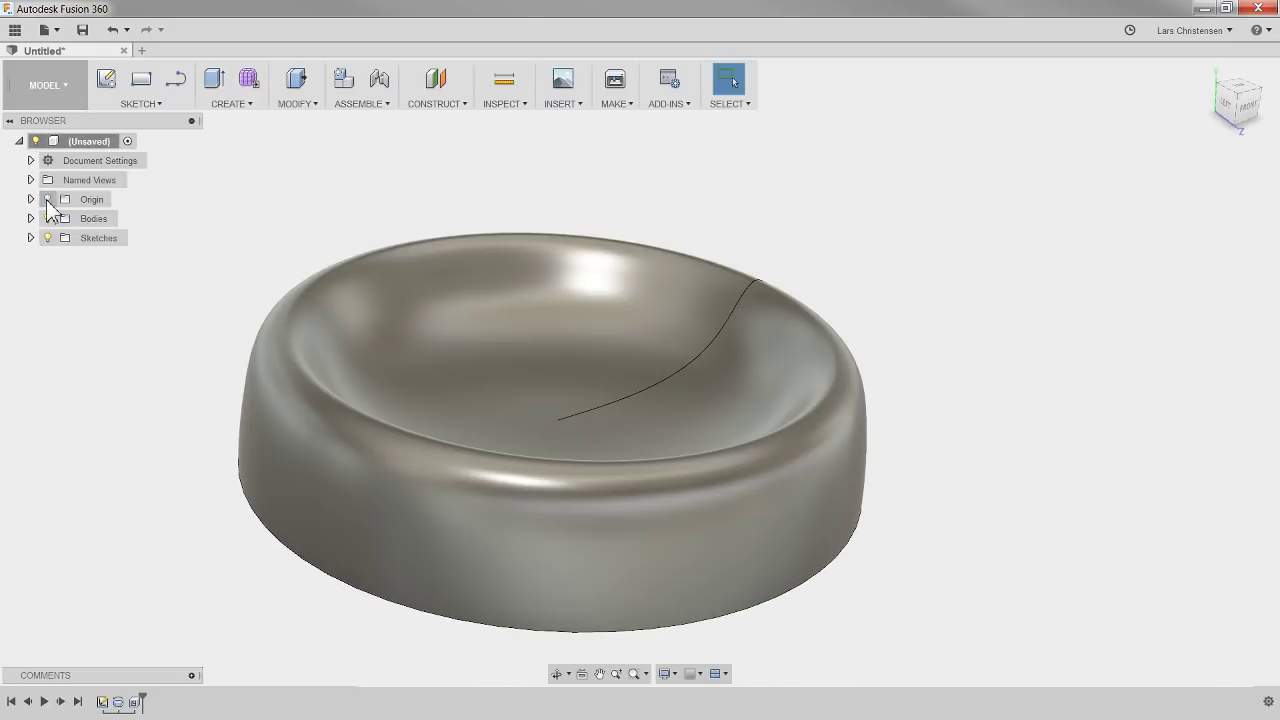
pyautogui.click(47, 200)
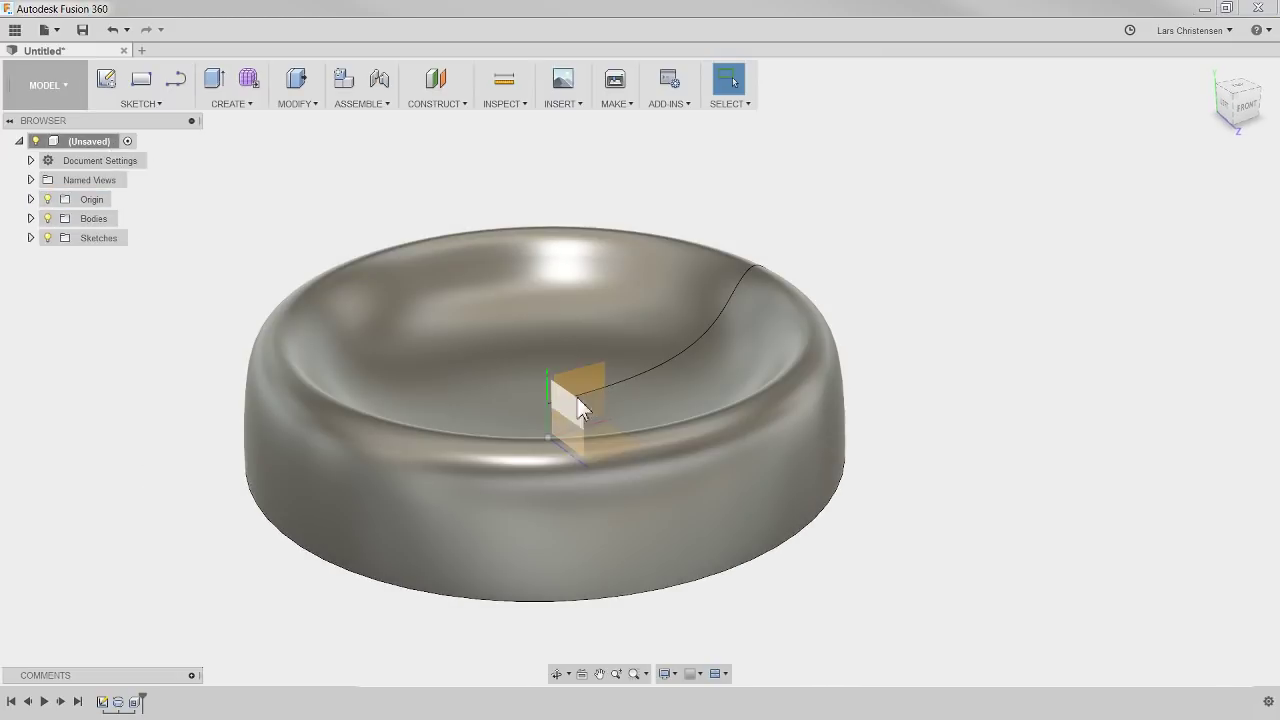
pyautogui.click(413, 177)
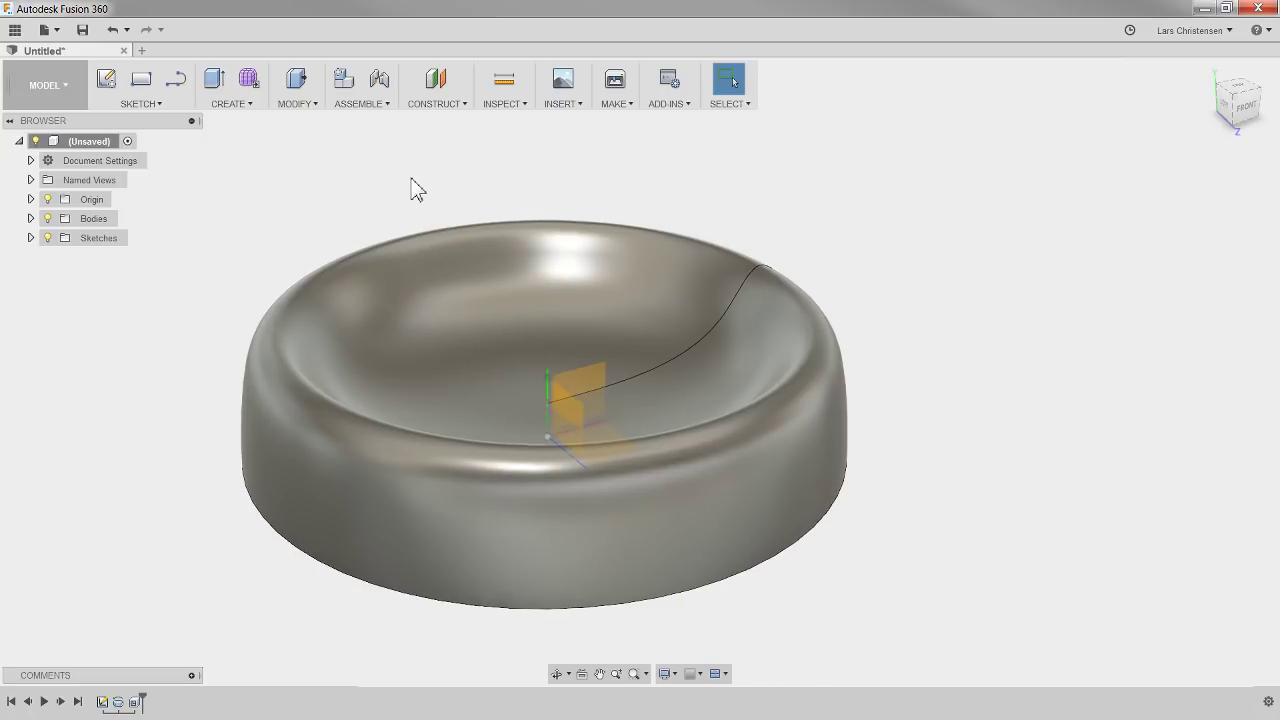
pyautogui.click(107, 86)
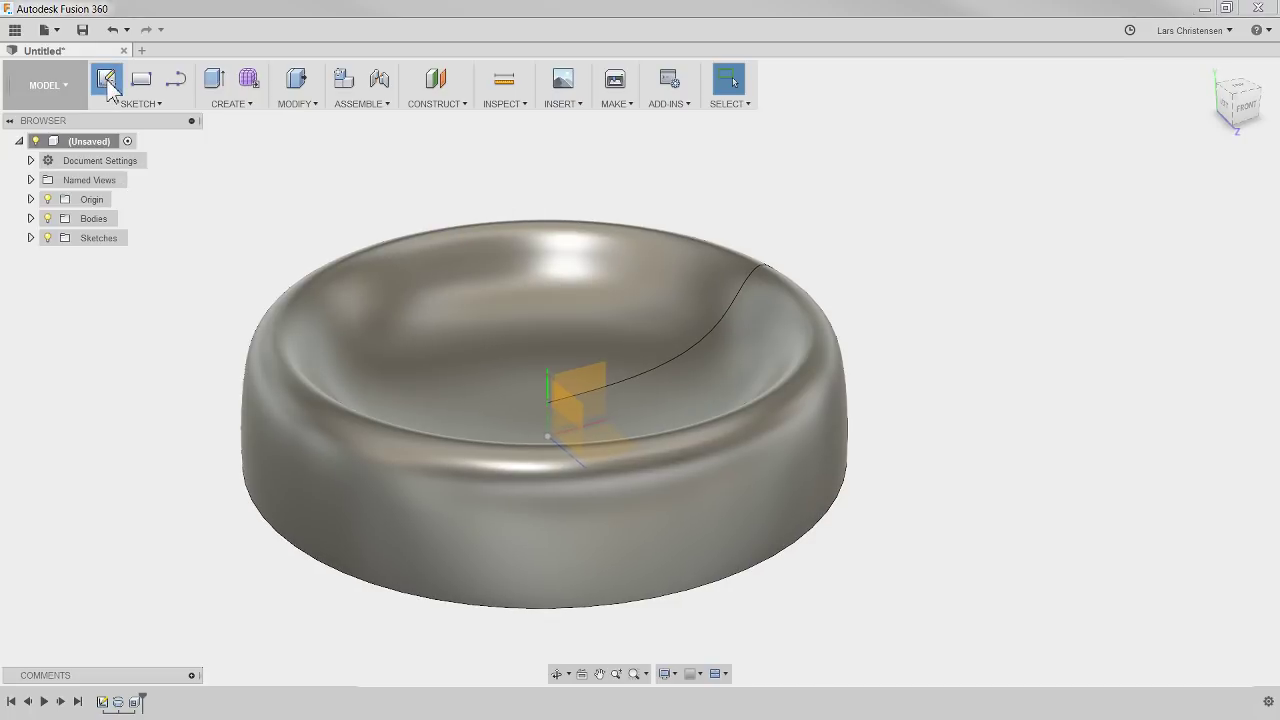
pyautogui.click(587, 388)
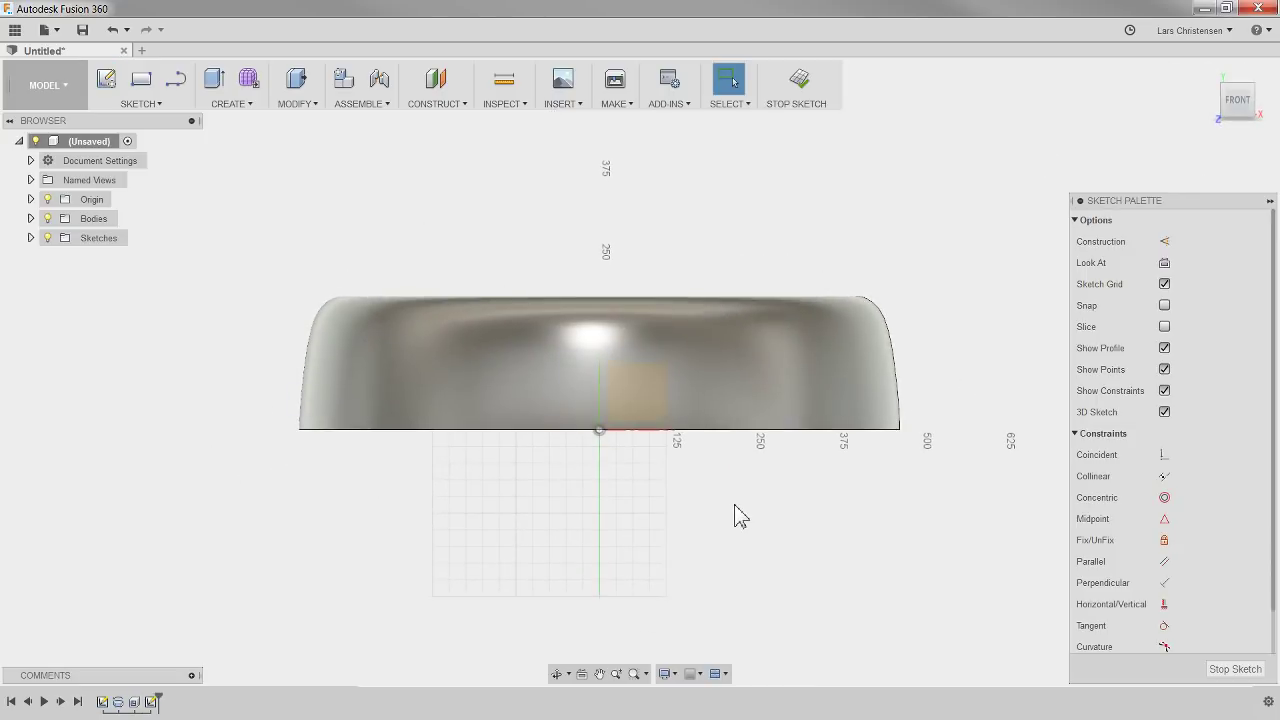
# Step: Draw a horizontal line about 512 mm long from the origin past the bowl's left edge, then a line from its end sloping upward toward the bowl
pyautogui.press('l')
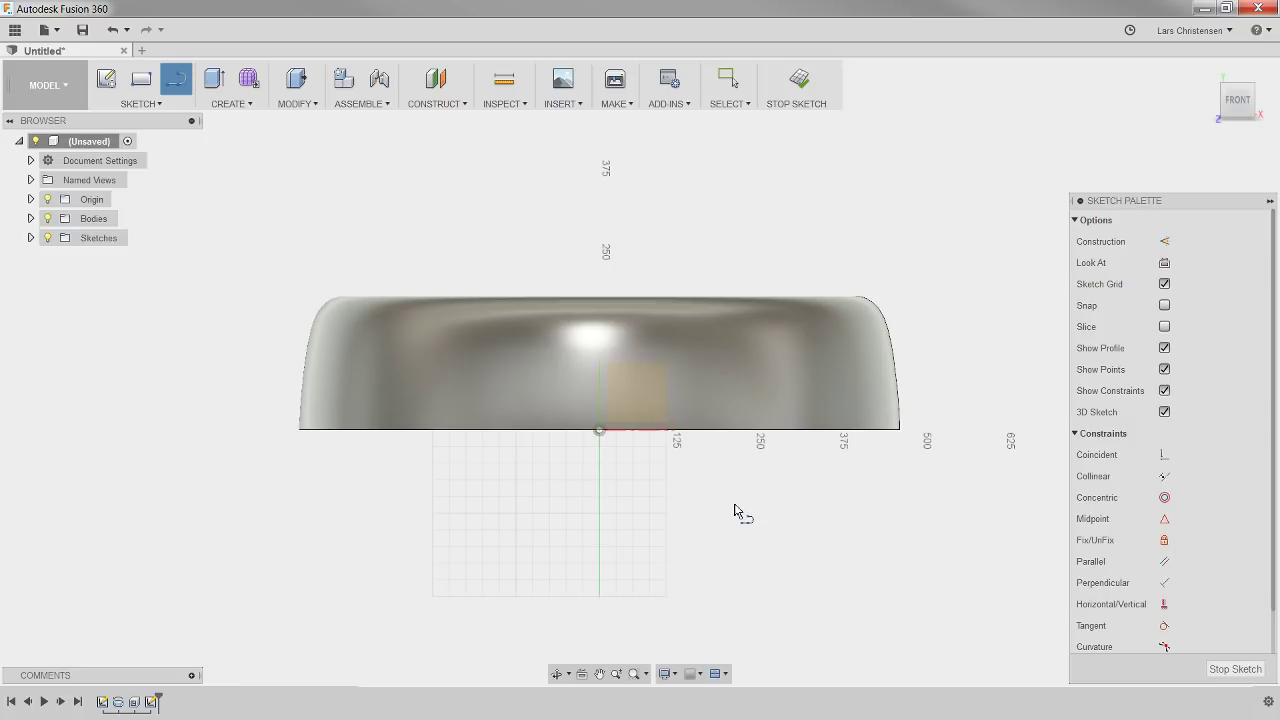
pyautogui.click(600, 431)
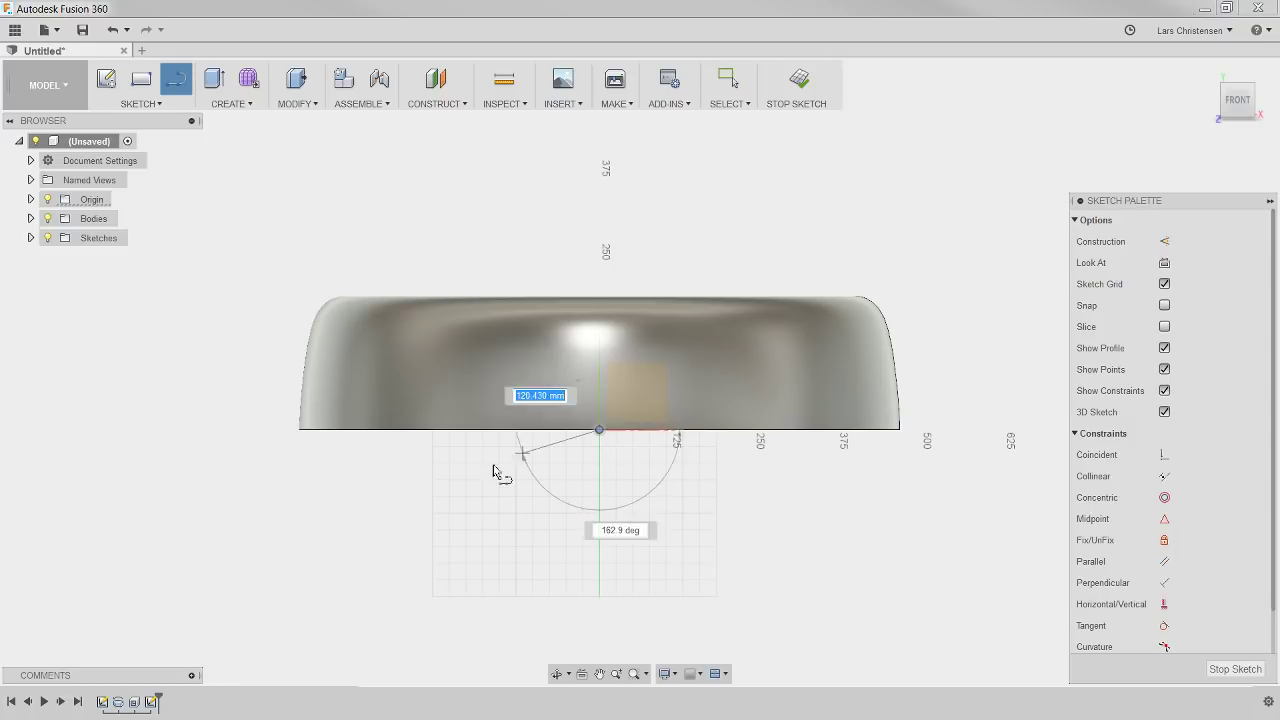
pyautogui.click(262, 430)
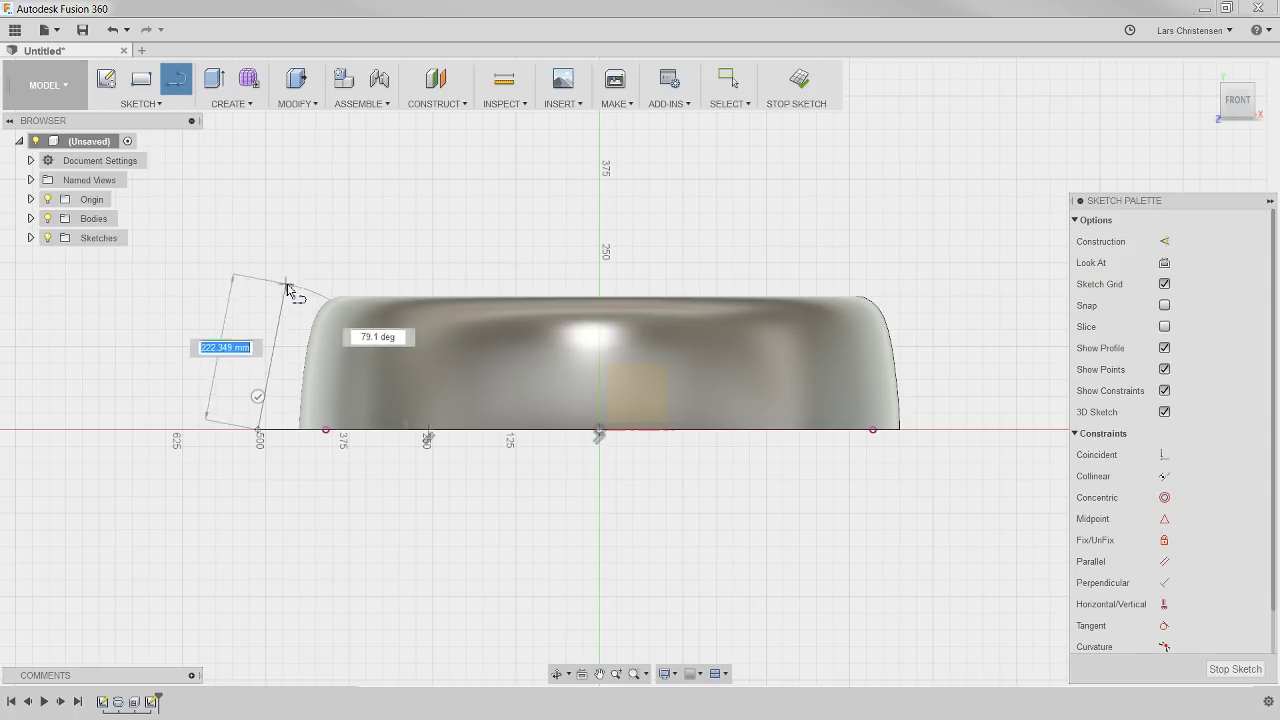
pyautogui.click(276, 286)
pyautogui.scroll(4, 279, 366)
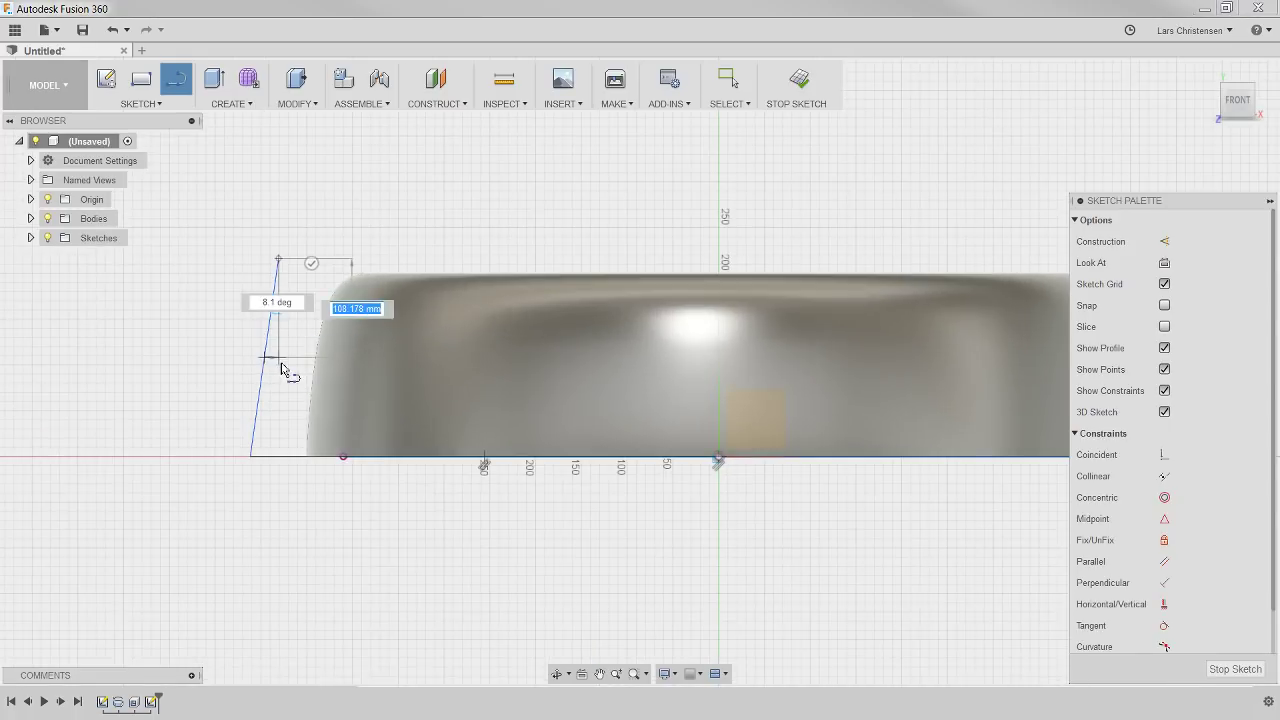
pyautogui.scroll(1, 281, 368)
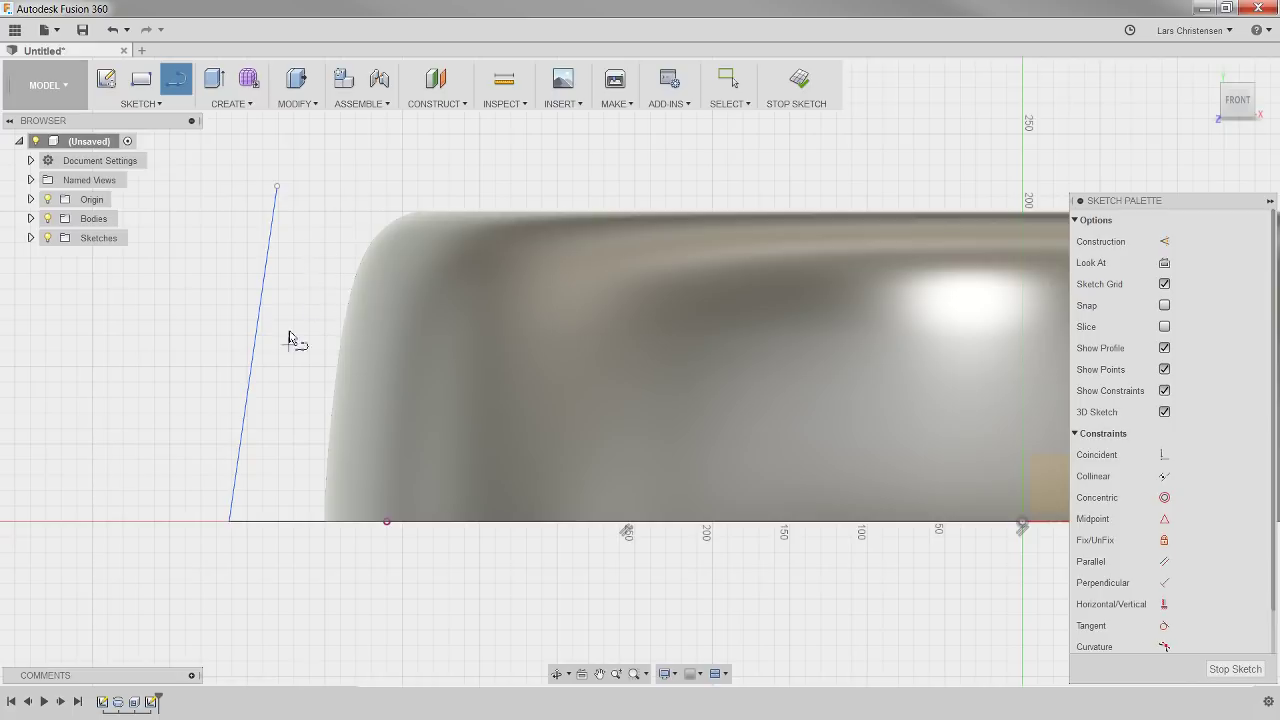
pyautogui.click(432, 104)
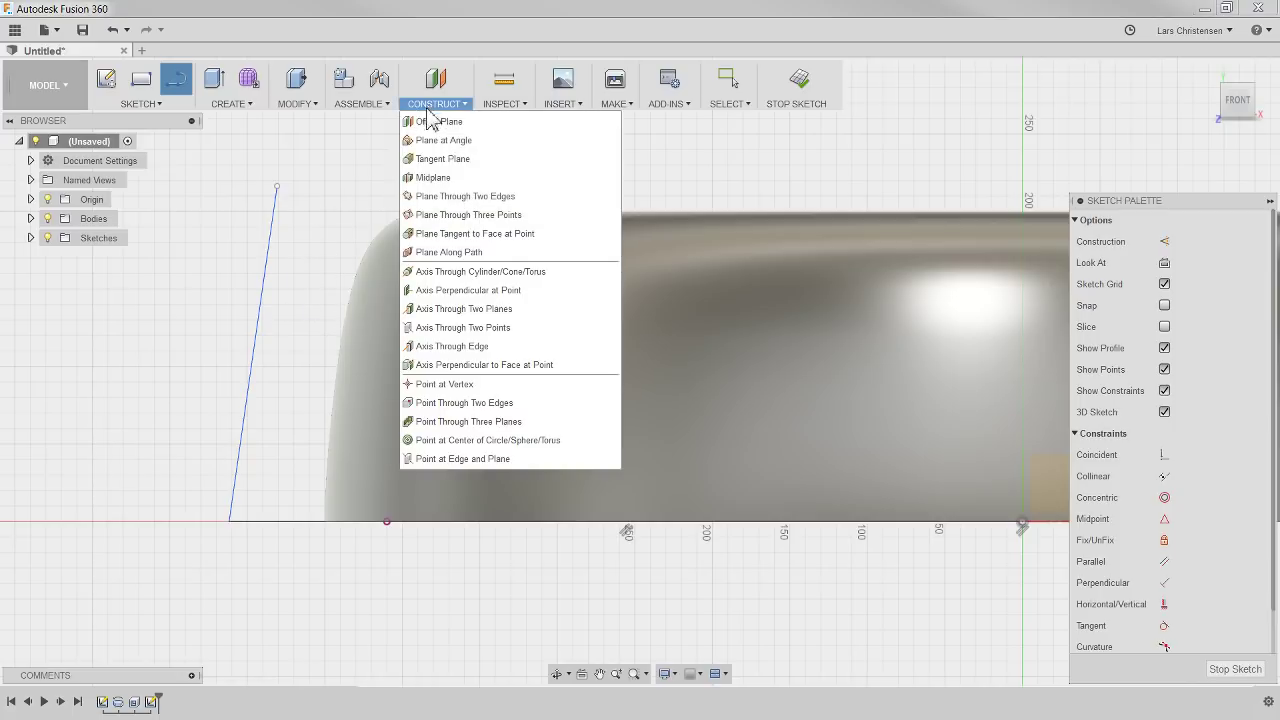
pyautogui.click(217, 240)
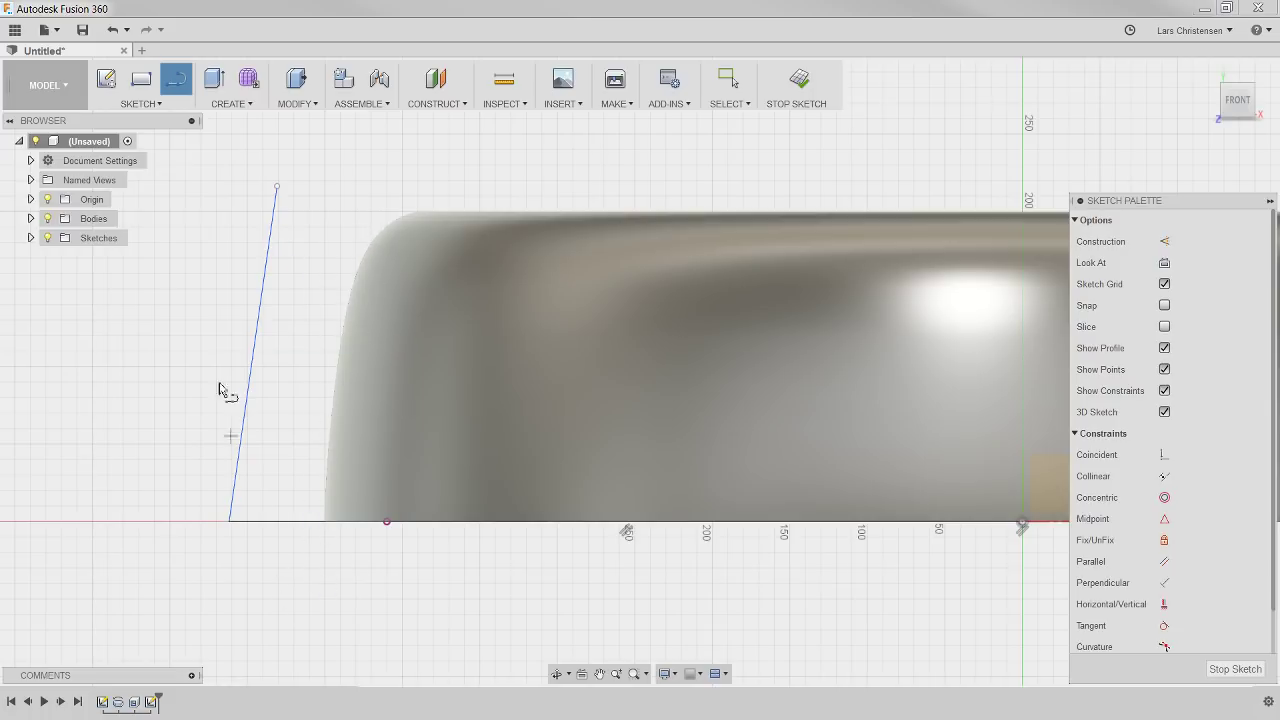
pyautogui.scroll(-2, 198, 432)
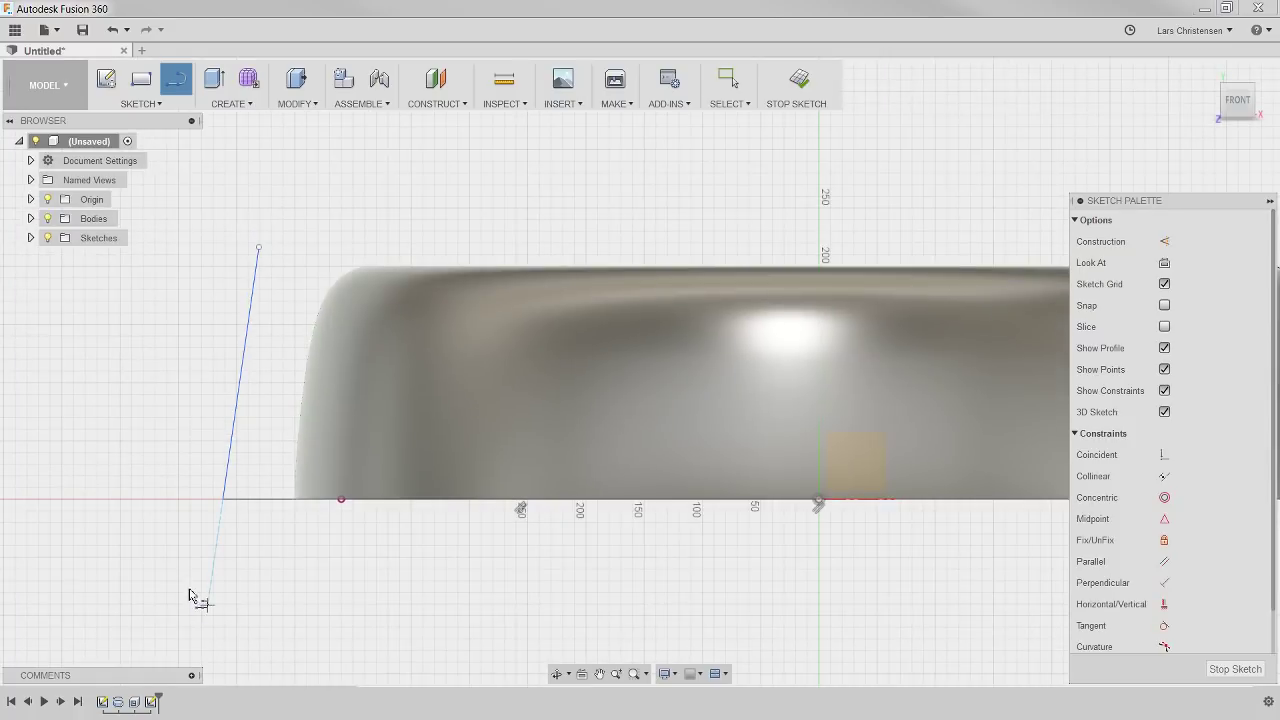
pyautogui.press('Escape')
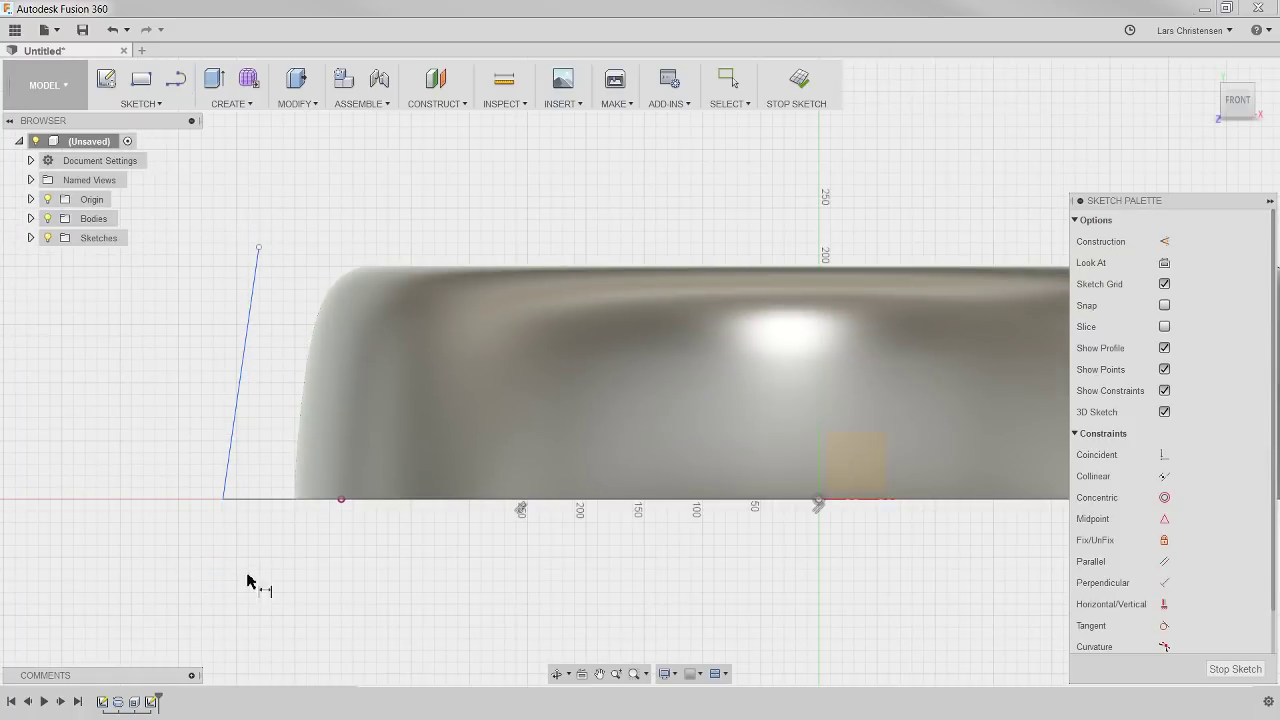
# Step: Dimension the horizontal line to 500 mm and the angle between it and the sloped line to 80 degrees
pyautogui.click(266, 503)
pyautogui.click(432, 588)
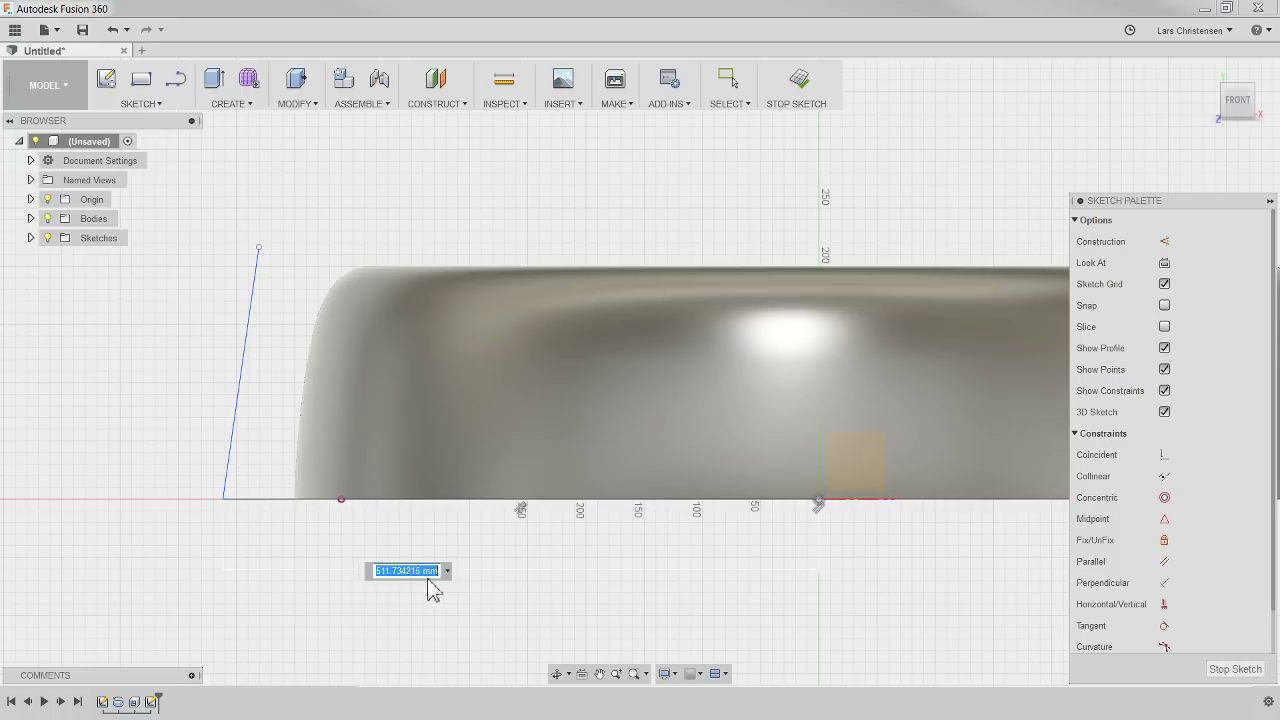
pyautogui.press('Return')
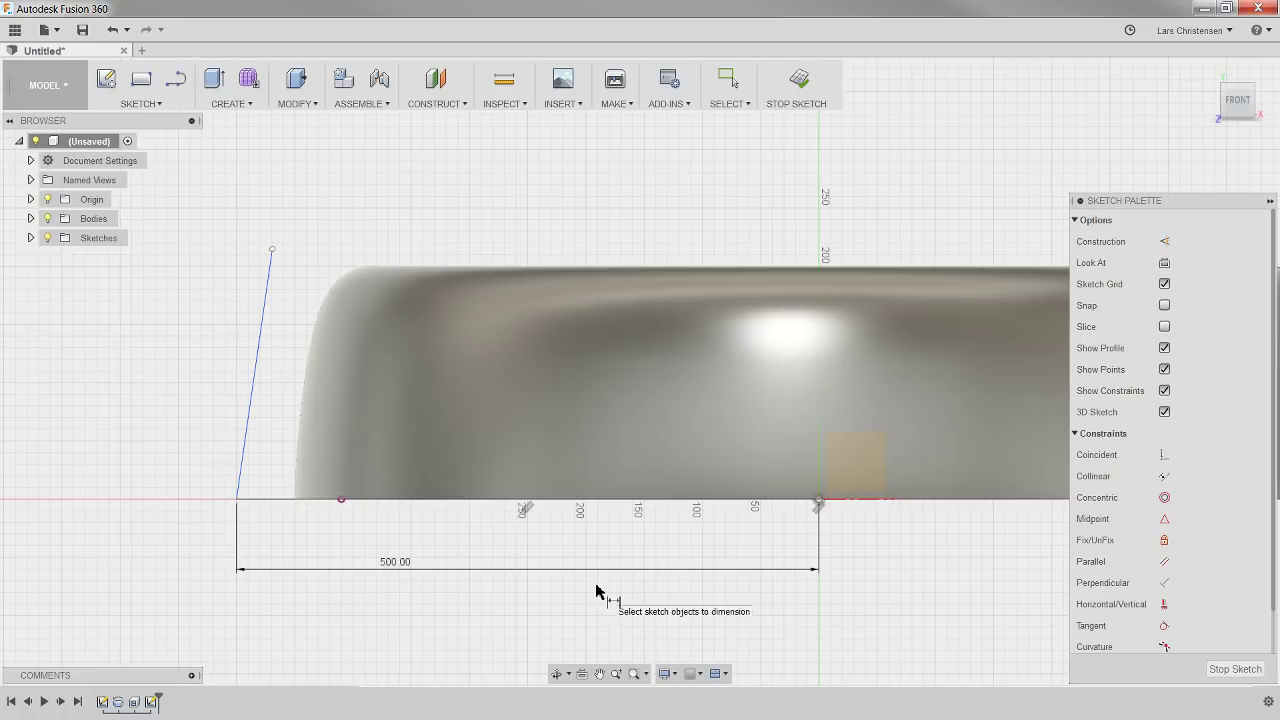
pyautogui.click(255, 484)
pyautogui.click(277, 501)
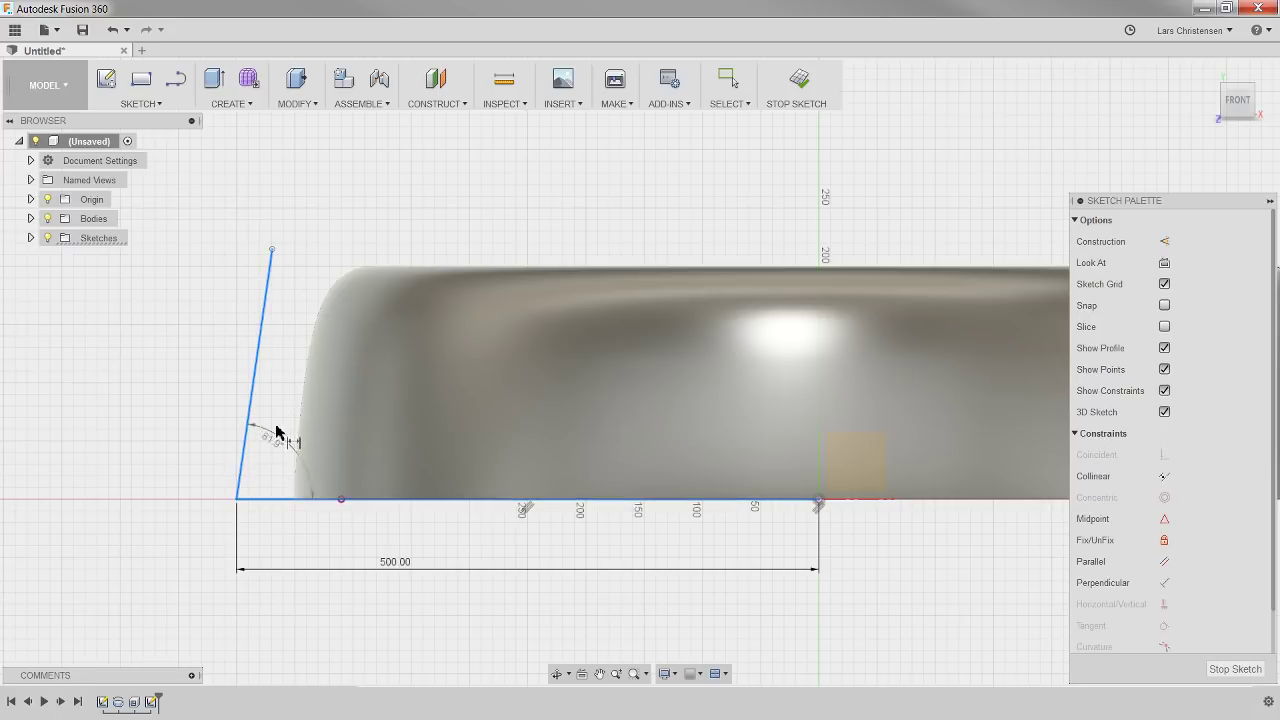
pyautogui.click(286, 455)
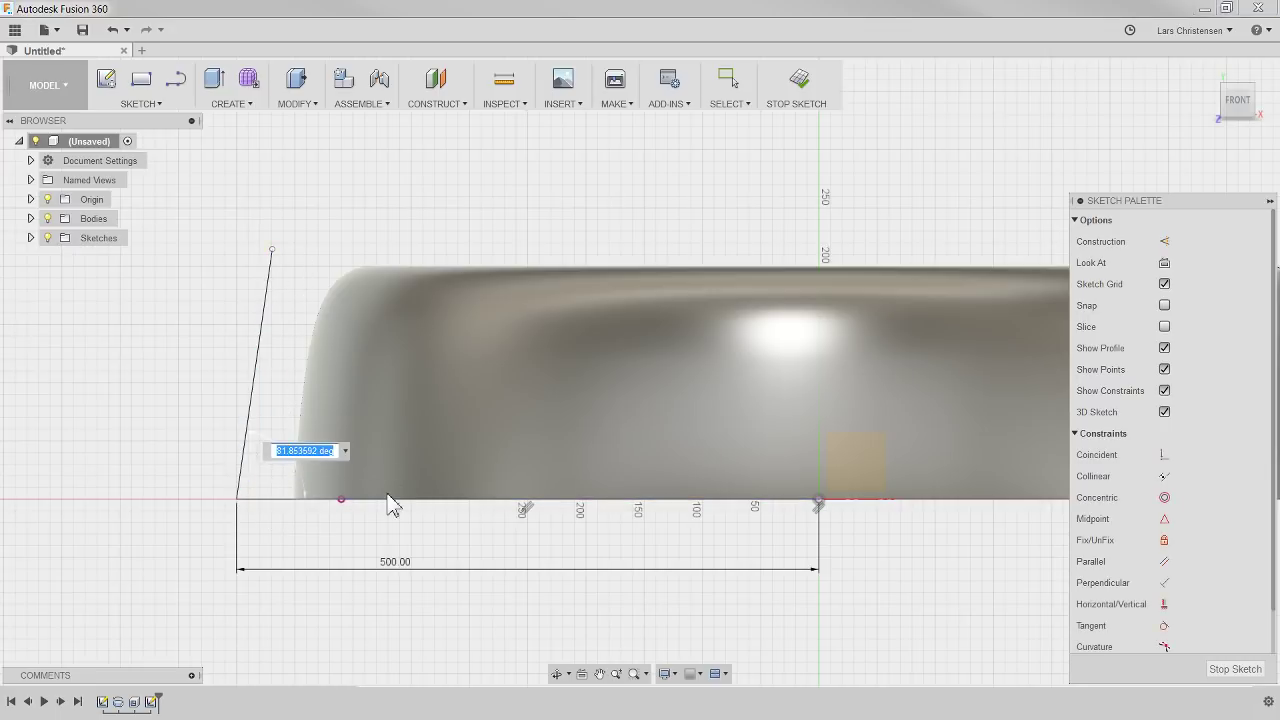
pyautogui.press('Return')
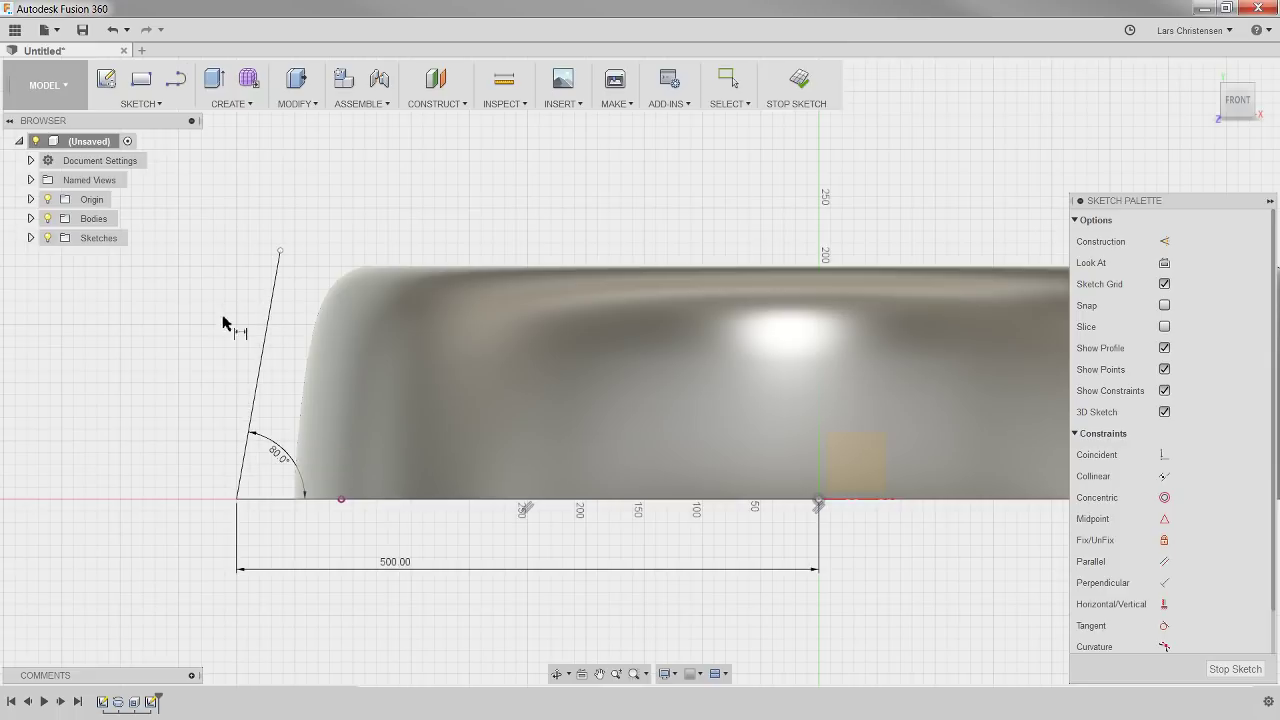
# Step: Dimension the height of the sloped line's upper endpoint above the baseline as 200 mm and finish the sketch
pyautogui.click(280, 250)
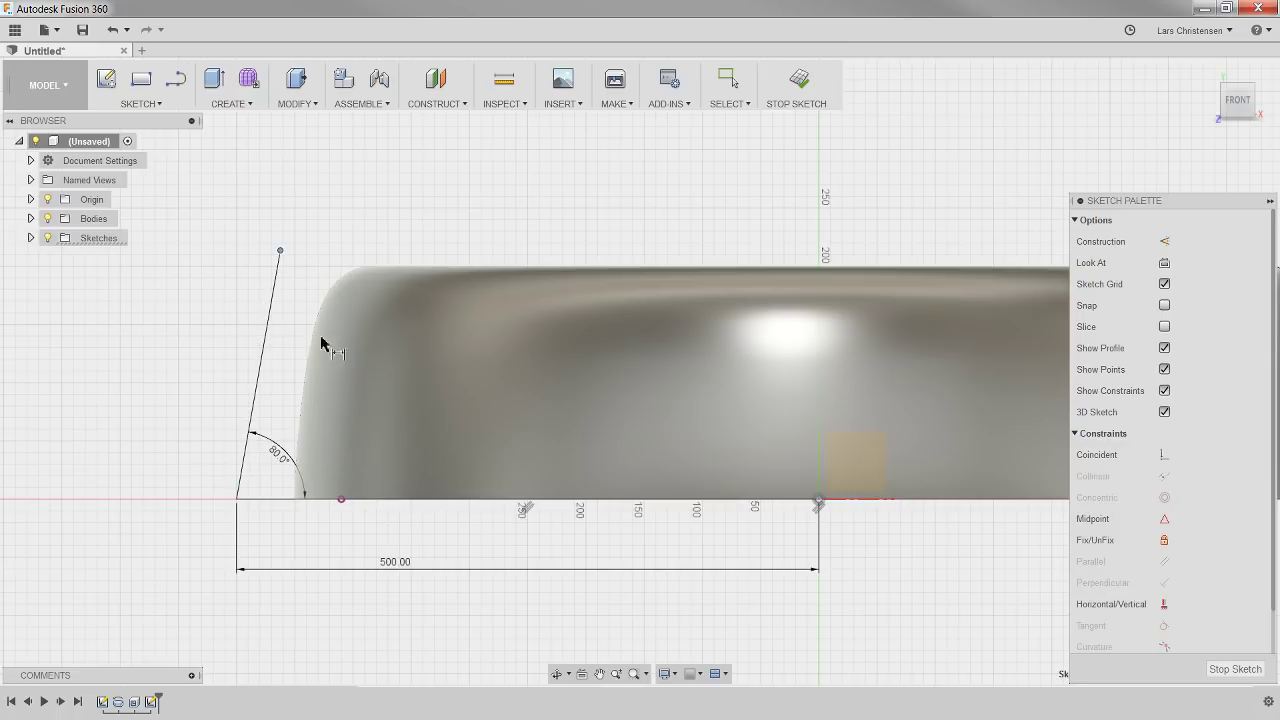
pyautogui.click(286, 510)
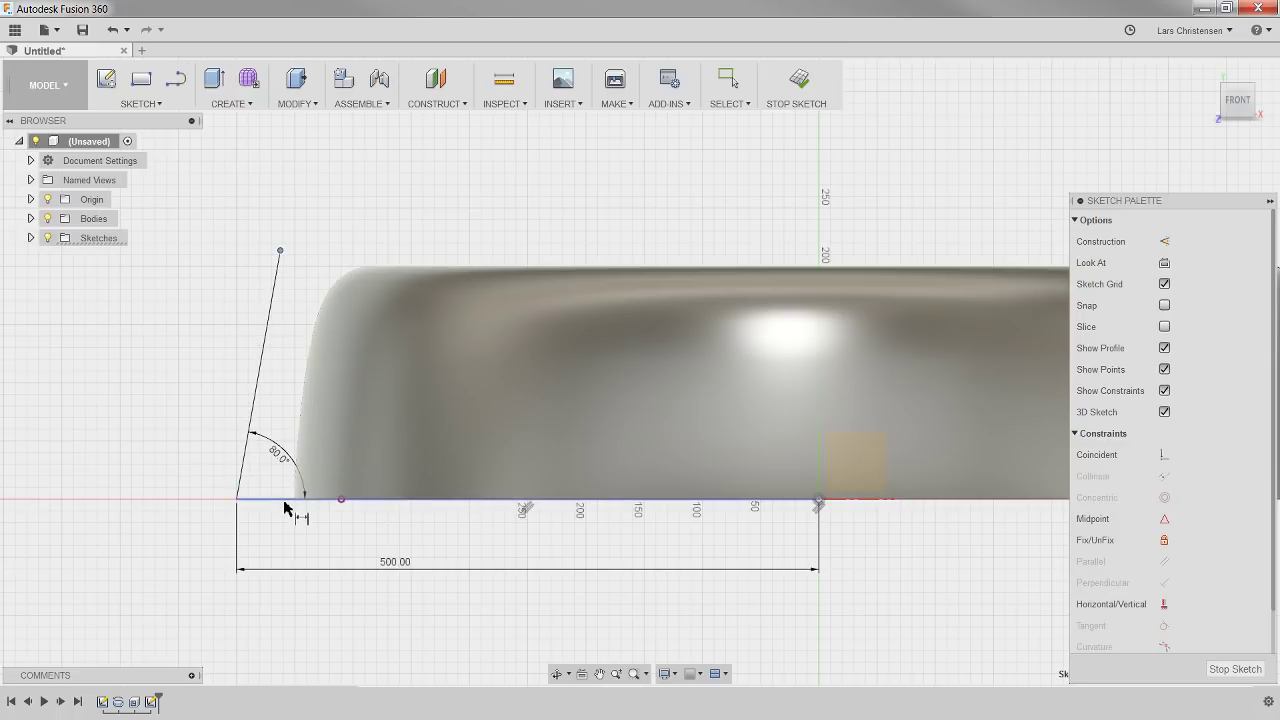
pyautogui.click(185, 378)
pyautogui.press('Return')
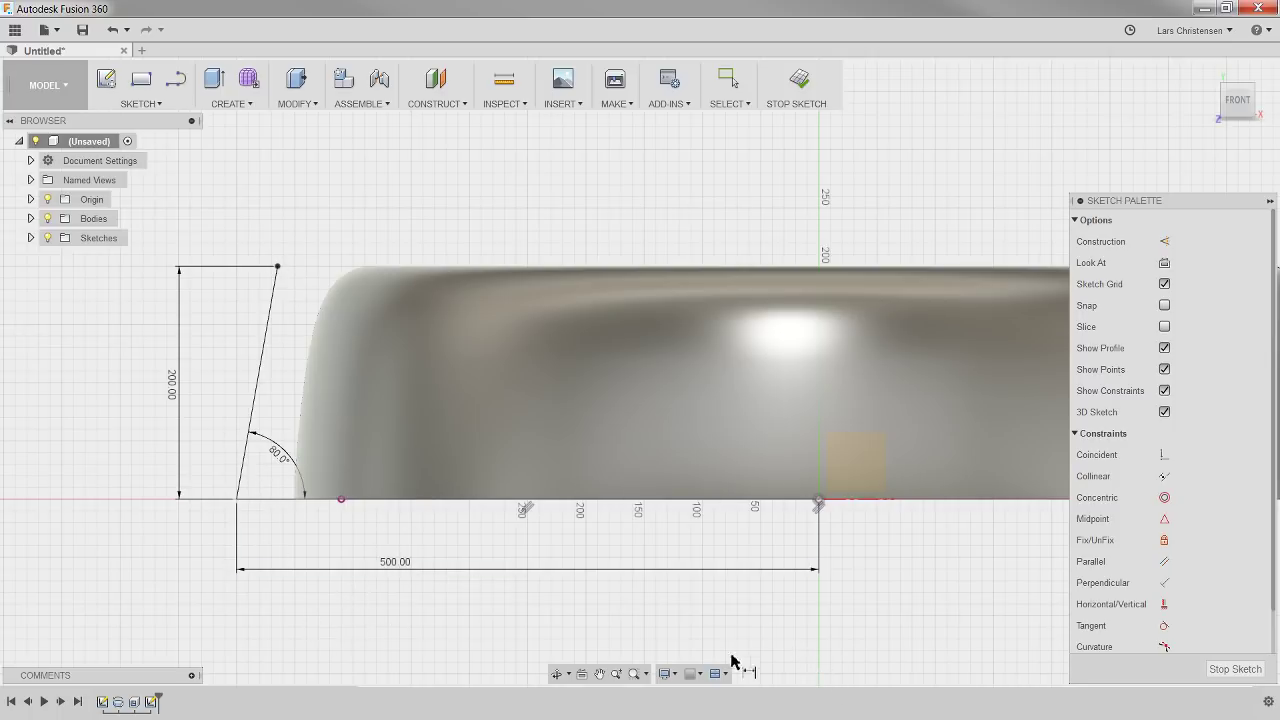
pyautogui.click(1236, 669)
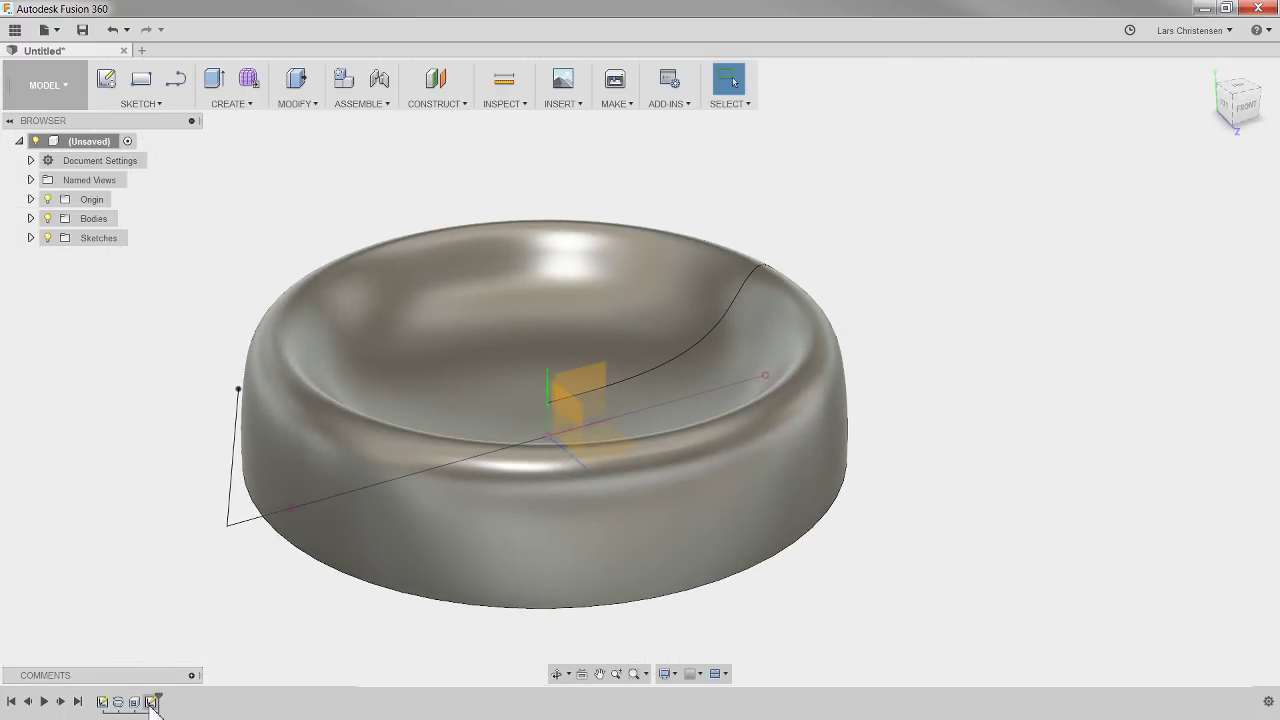
# Step: Examine how the new sketch lines sit relative to the XY plane and the outer wall of the bowl
pyautogui.click(152, 702)
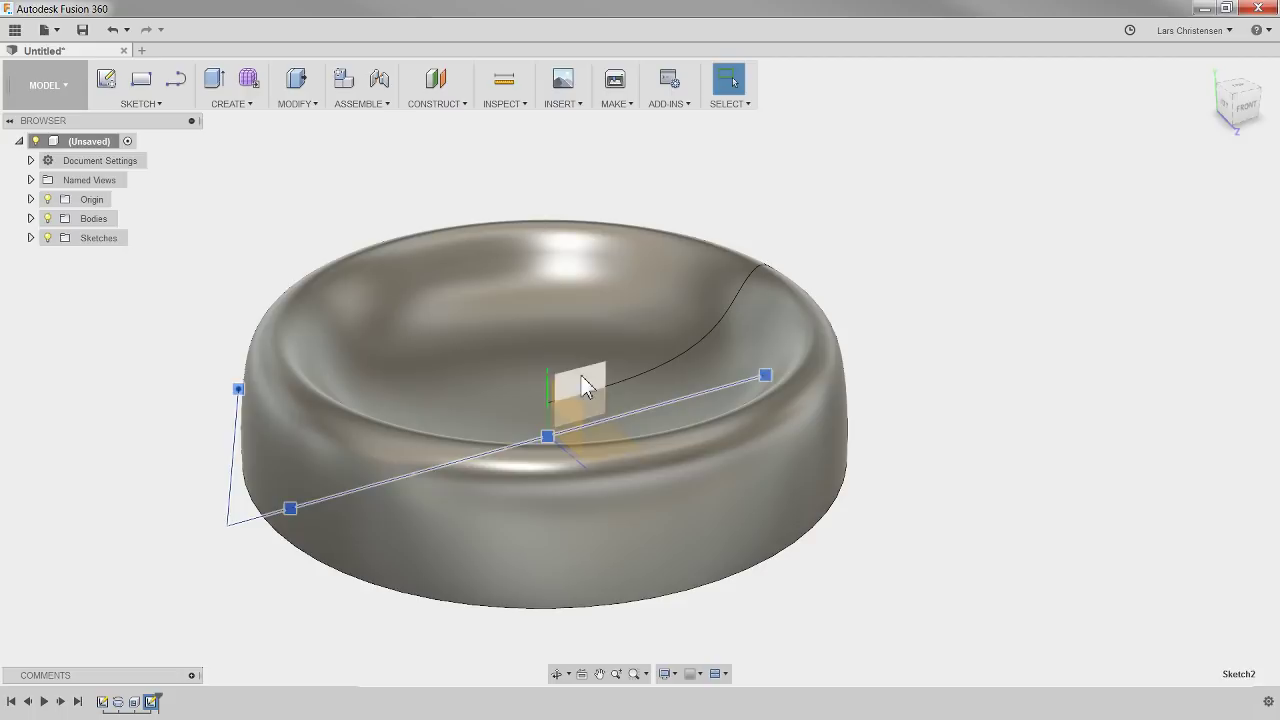
pyautogui.click(584, 383)
pyautogui.keyDown('shift'); pyautogui.moveTo(812, 392); pyautogui.dragTo(779, 420, button='middle'); pyautogui.keyUp('shift')
pyautogui.keyDown('shift'); pyautogui.moveTo(587, 390); pyautogui.dragTo(585, 427, button='middle'); pyautogui.keyUp('shift')
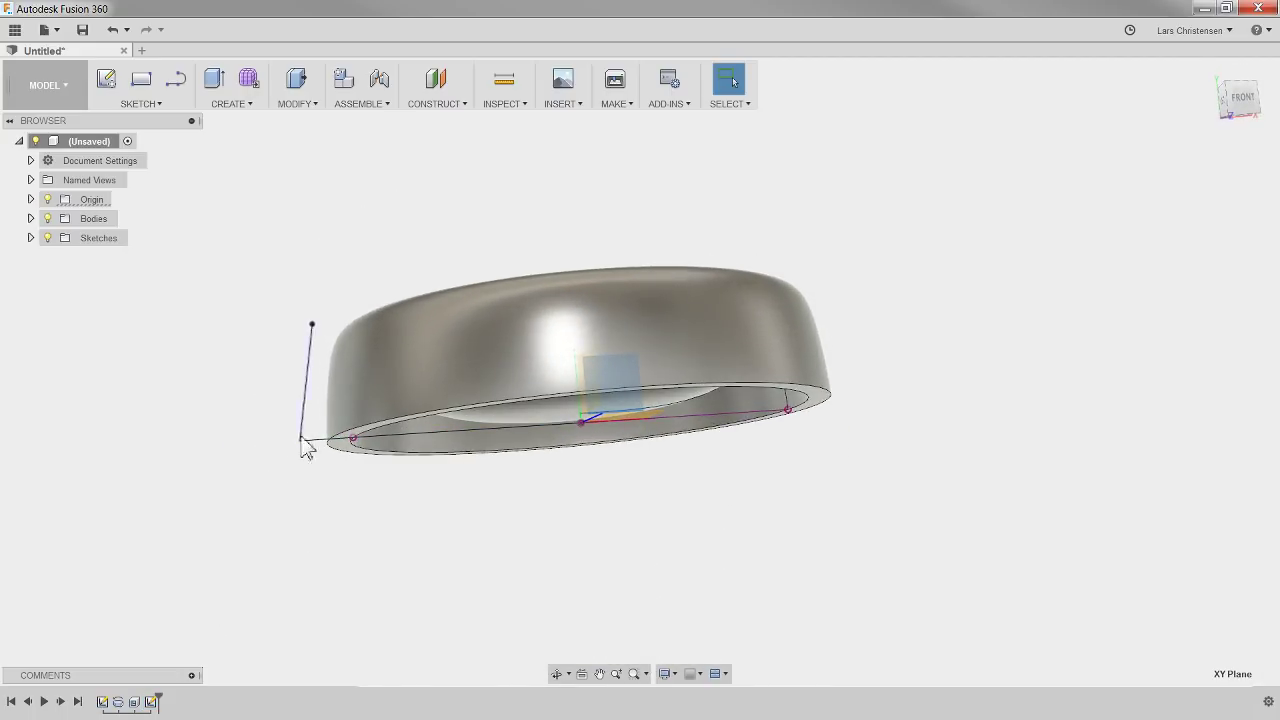
pyautogui.keyDown('shift'); pyautogui.moveTo(305, 447); pyautogui.dragTo(250, 530, button='middle'); pyautogui.keyUp('shift')
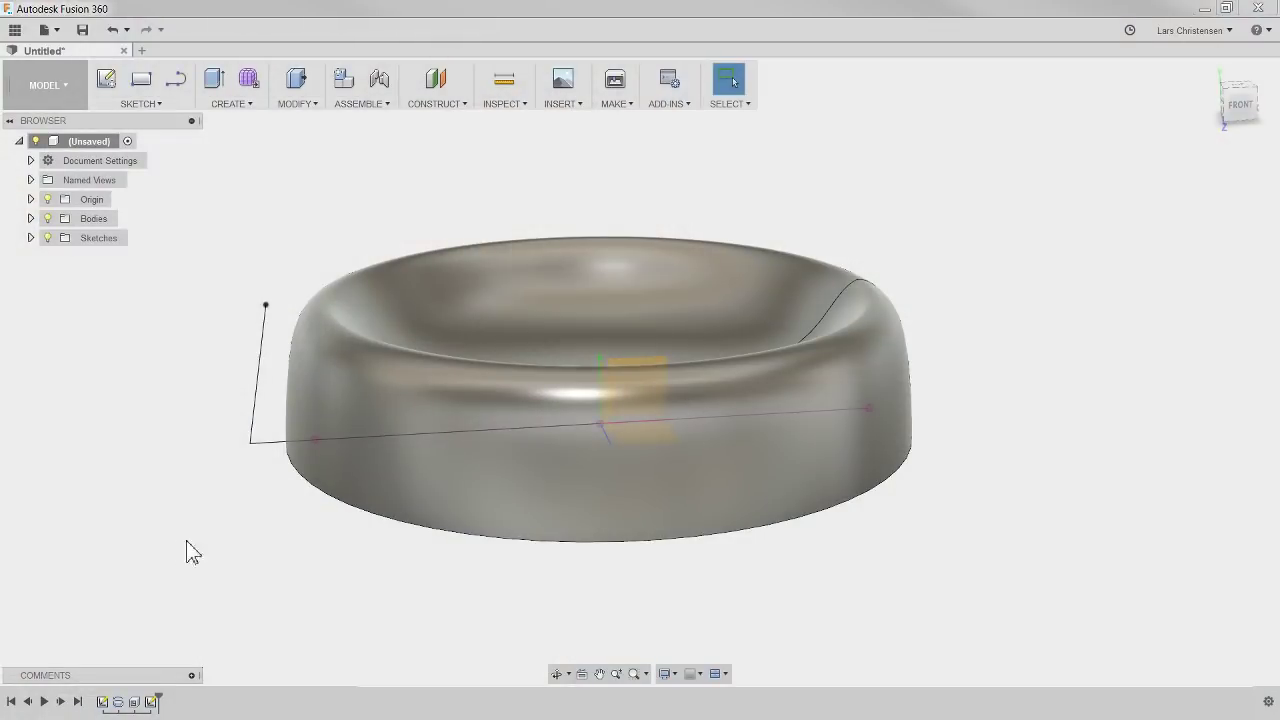
pyautogui.keyDown('shift'); pyautogui.moveTo(346, 609); pyautogui.dragTo(594, 419, button='middle'); pyautogui.keyUp('shift')
pyautogui.keyDown('shift'); pyautogui.moveTo(532, 369); pyautogui.dragTo(441, 127, button='middle'); pyautogui.keyUp('shift')
# Step: Create a construction plane at an angle of -90 degrees through the sloped sketch line beside the bowl
pyautogui.click(440, 108)
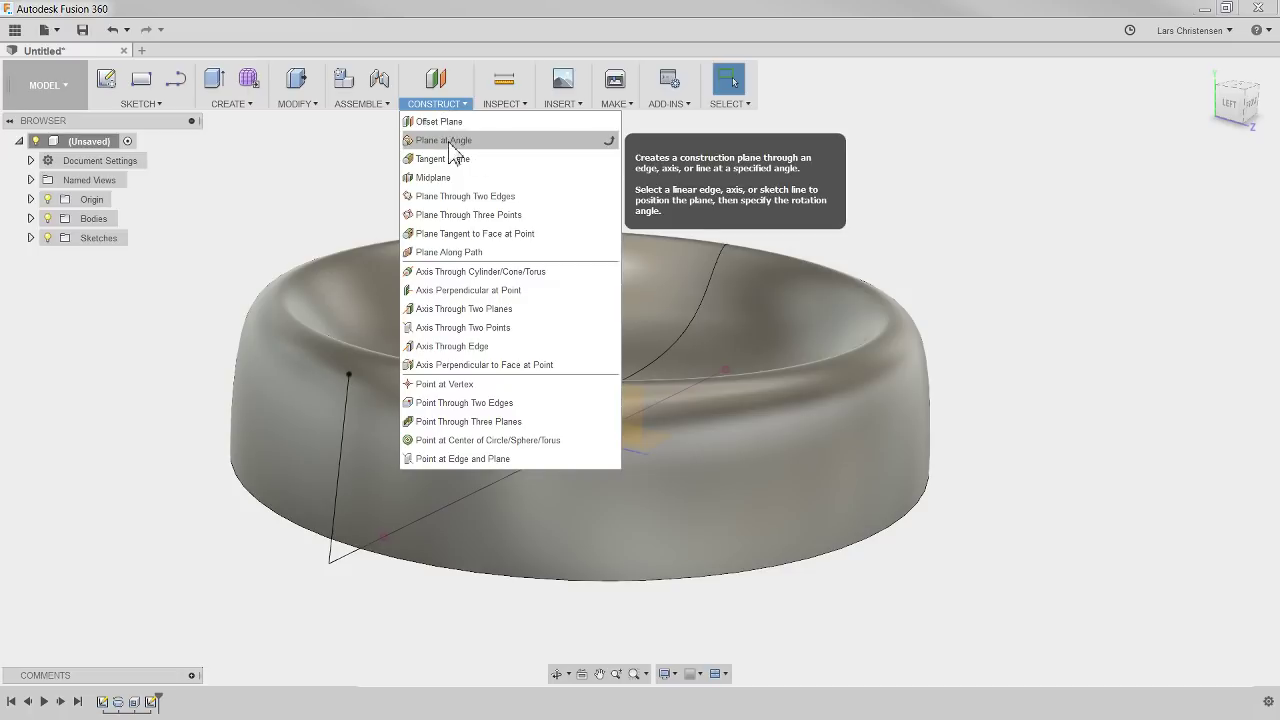
pyautogui.click(452, 141)
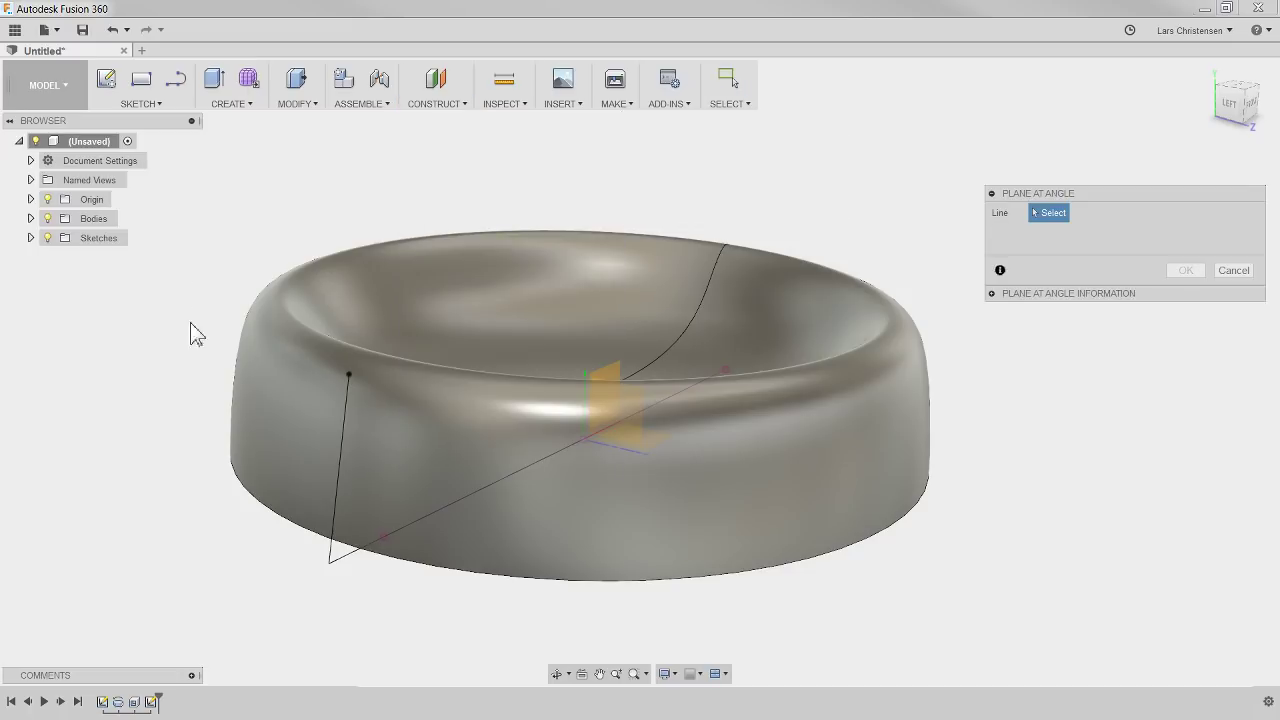
pyautogui.click(339, 486)
pyautogui.keyDown('shift'); pyautogui.moveTo(268, 580); pyautogui.dragTo(447, 484, button='middle'); pyautogui.keyUp('shift')
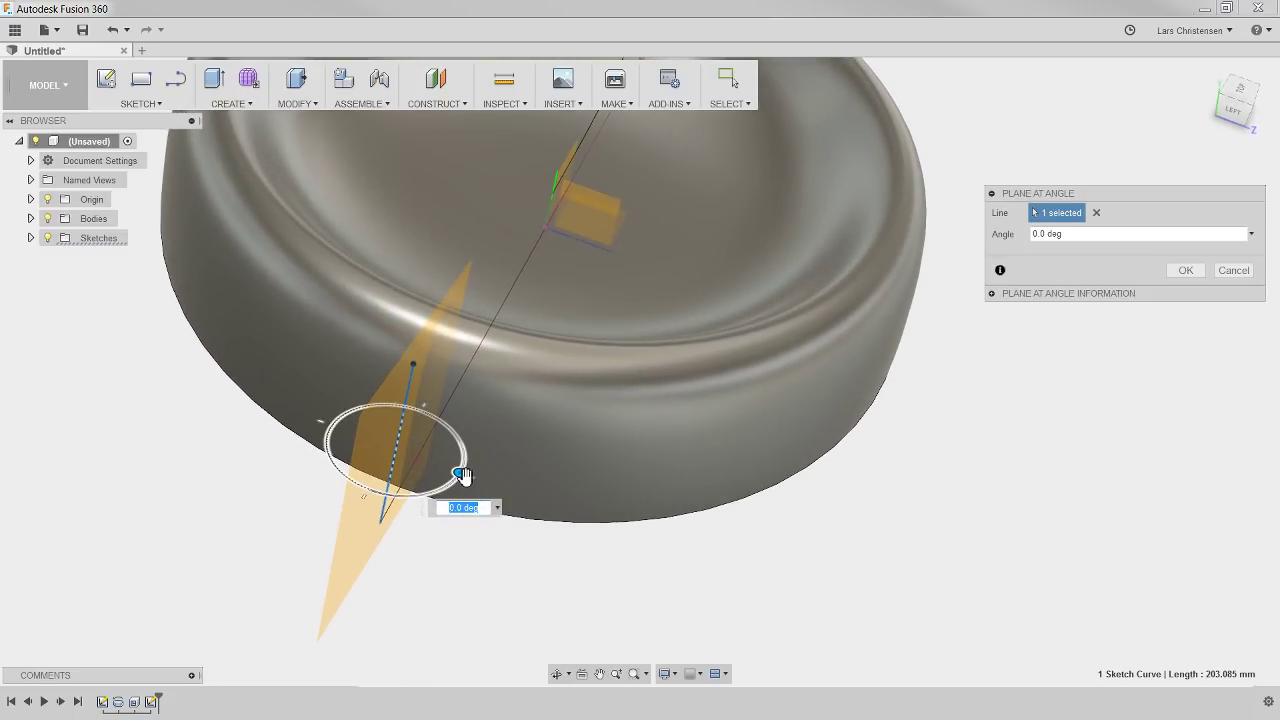
pyautogui.moveTo(457, 477); pyautogui.dragTo(367, 500)
pyautogui.keyDown('shift'); pyautogui.moveTo(404, 515); pyautogui.dragTo(276, 466, button='middle'); pyautogui.keyUp('shift')
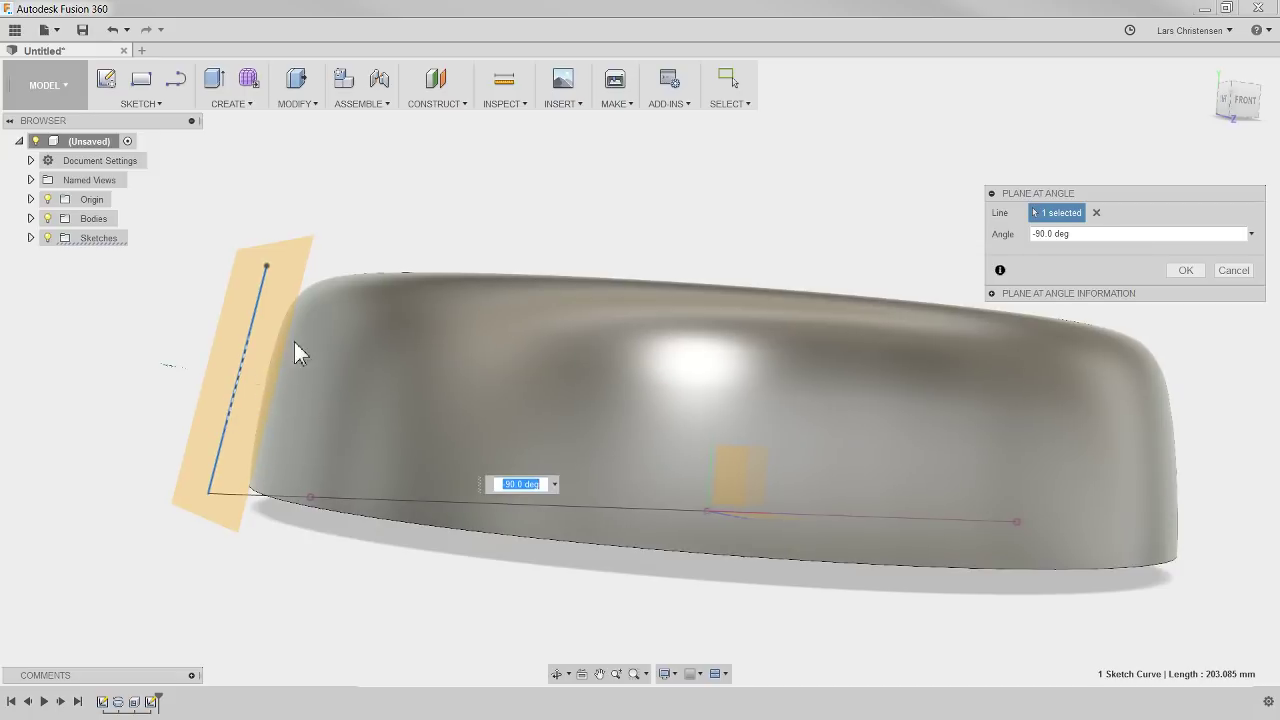
pyautogui.keyDown('shift'); pyautogui.moveTo(317, 367); pyautogui.dragTo(275, 445, button='middle'); pyautogui.keyUp('shift')
pyautogui.click(1185, 270)
# Step: Start a new sketch on the angled construction plane in front of the bowl's side
pyautogui.keyDown('shift'); pyautogui.moveTo(451, 603); pyautogui.dragTo(375, 488, button='middle'); pyautogui.keyUp('shift')
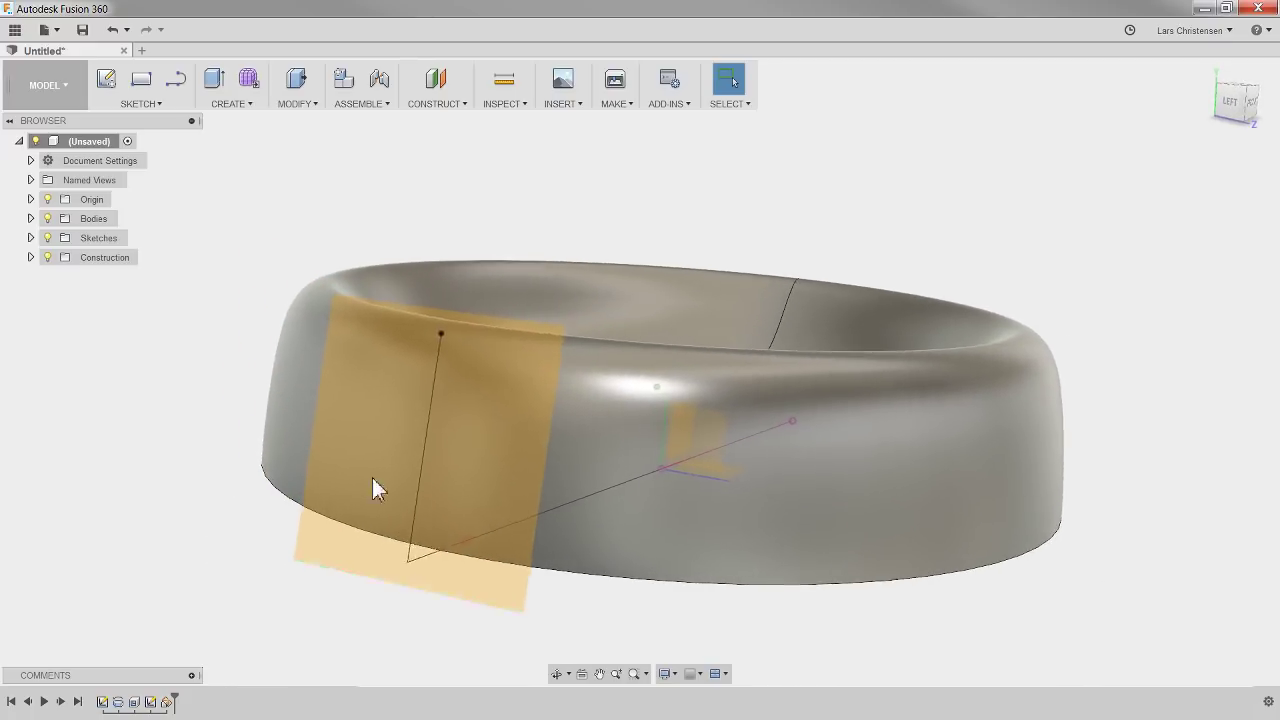
pyautogui.click(370, 440)
pyautogui.rightClick(362, 415)
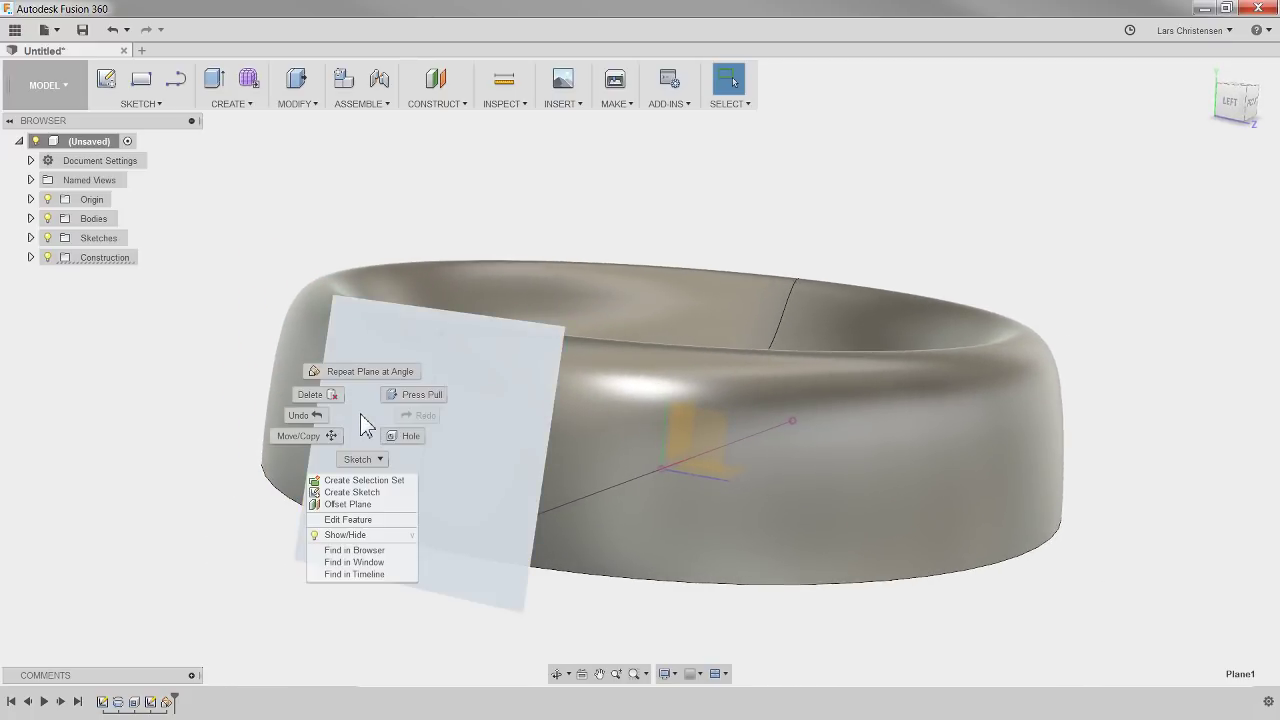
pyautogui.click(188, 468)
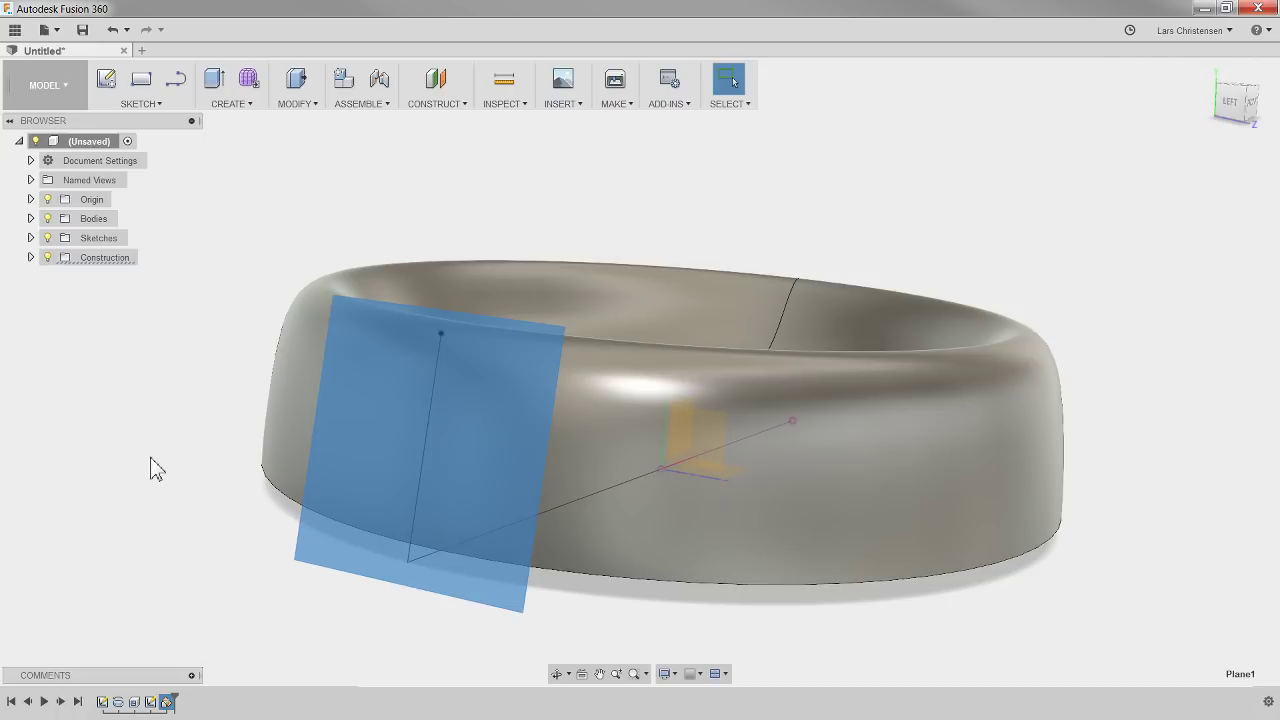
pyautogui.click(135, 177)
pyautogui.click(115, 81)
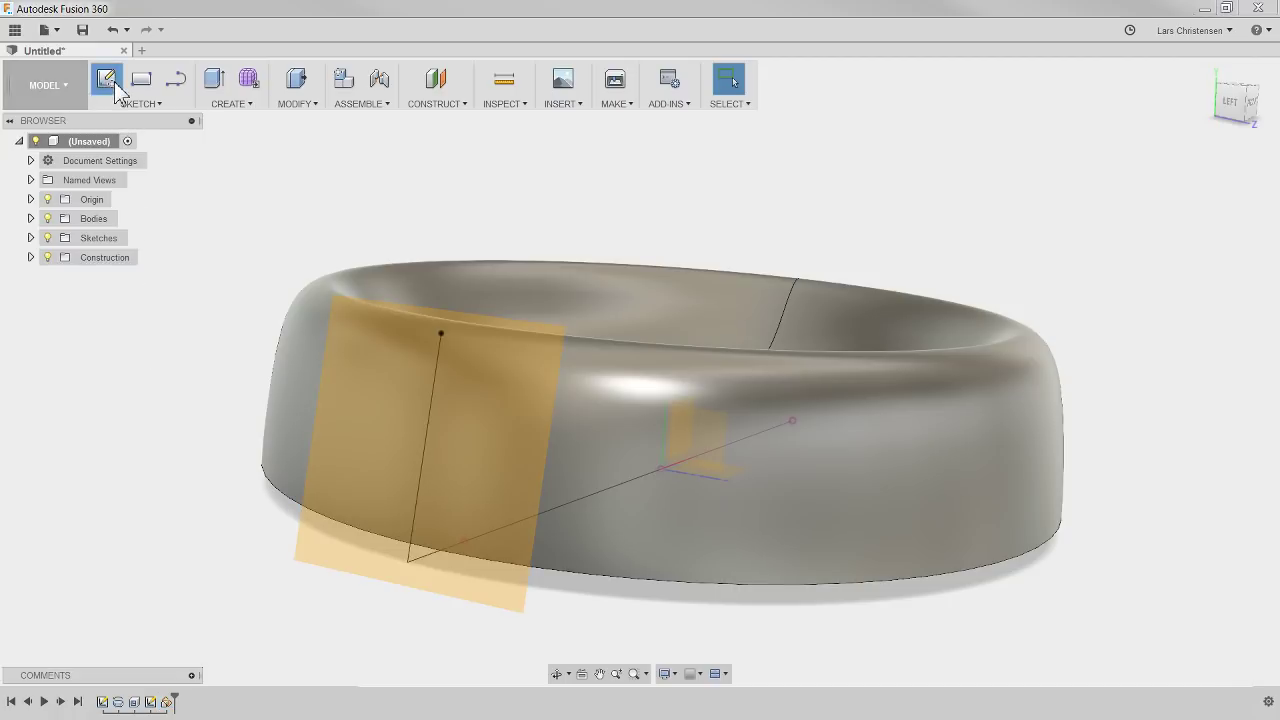
pyautogui.click(116, 88)
pyautogui.click(360, 429)
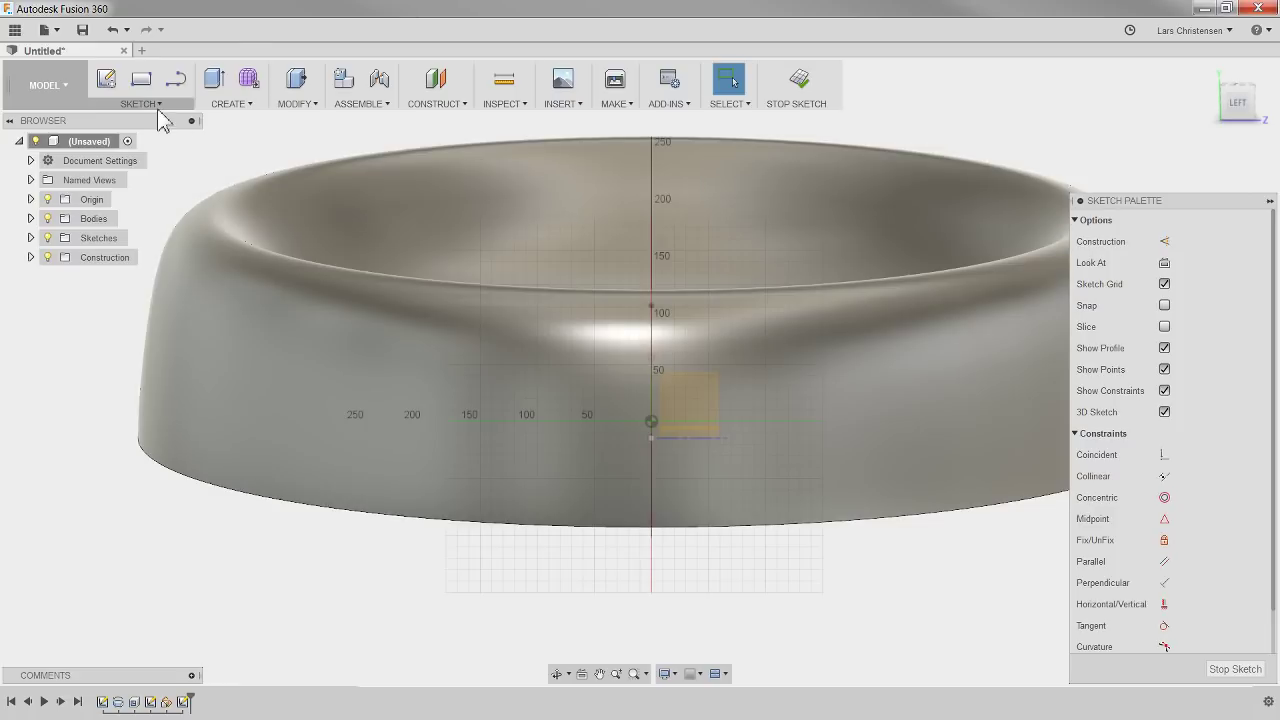
# Step: Add the sketch text "R" at a height of 150 mm on the angled plane in front of the bowl
pyautogui.click(155, 104)
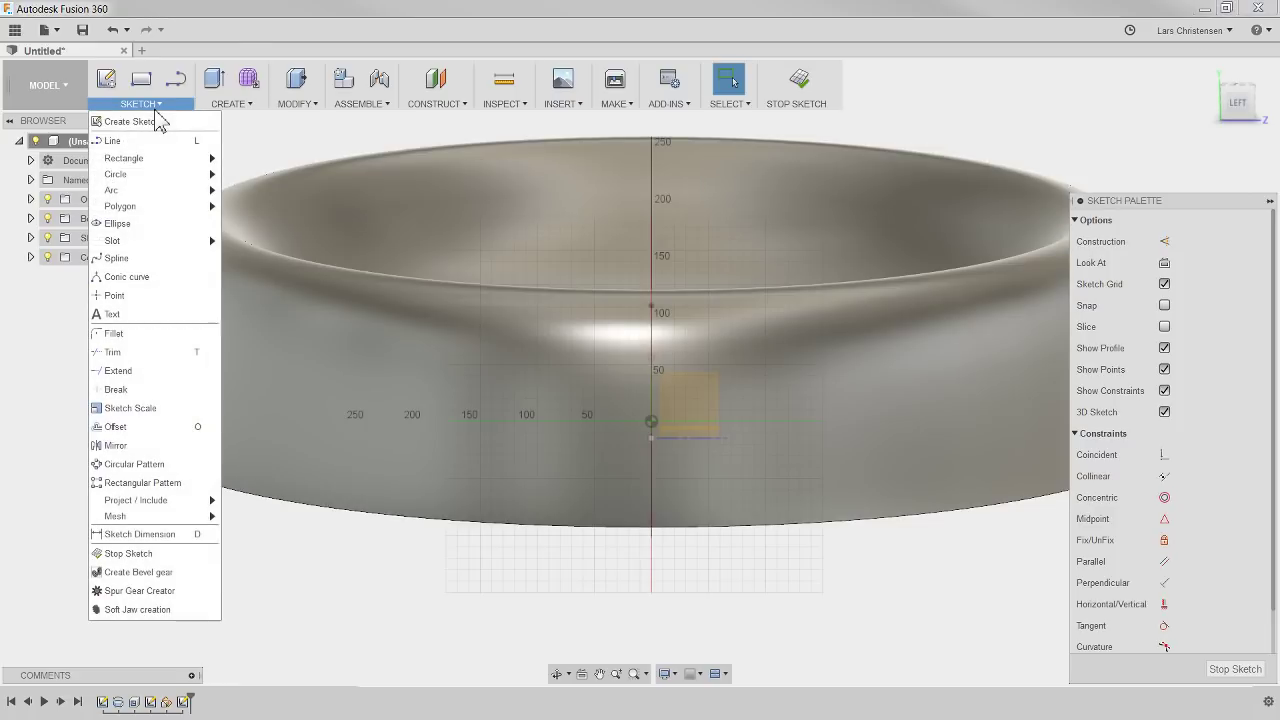
pyautogui.click(140, 313)
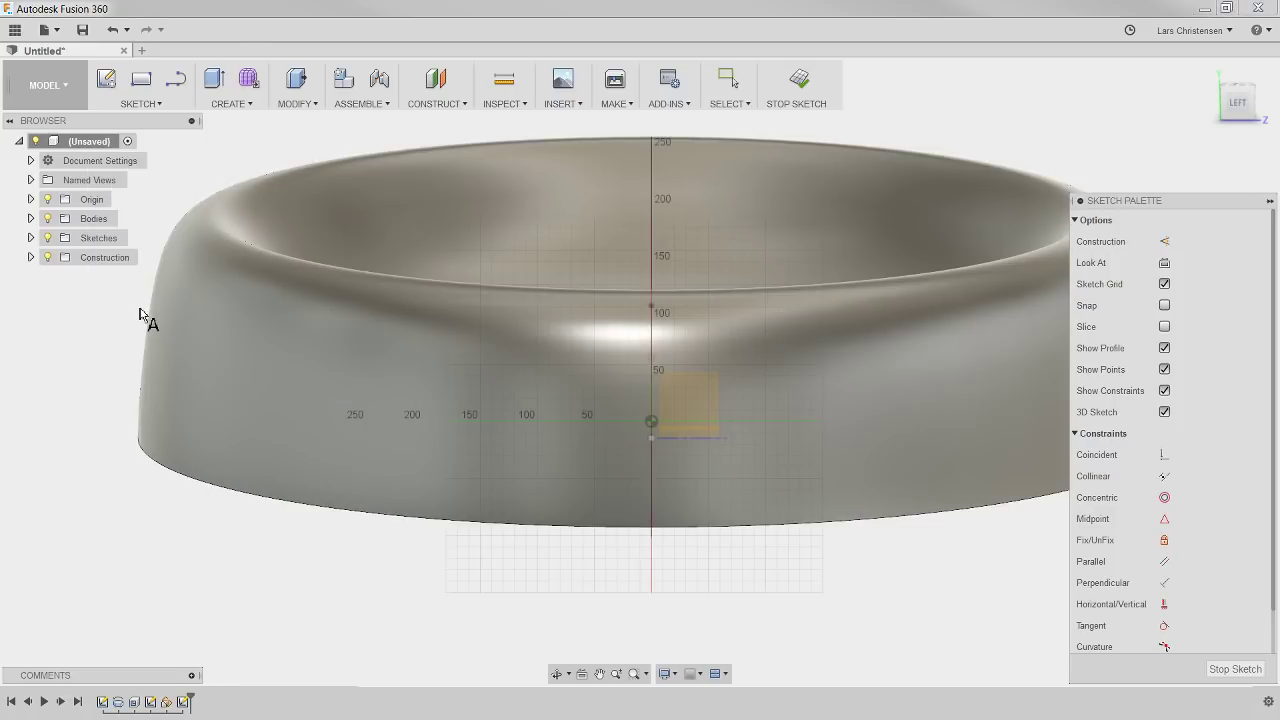
pyautogui.click(522, 466)
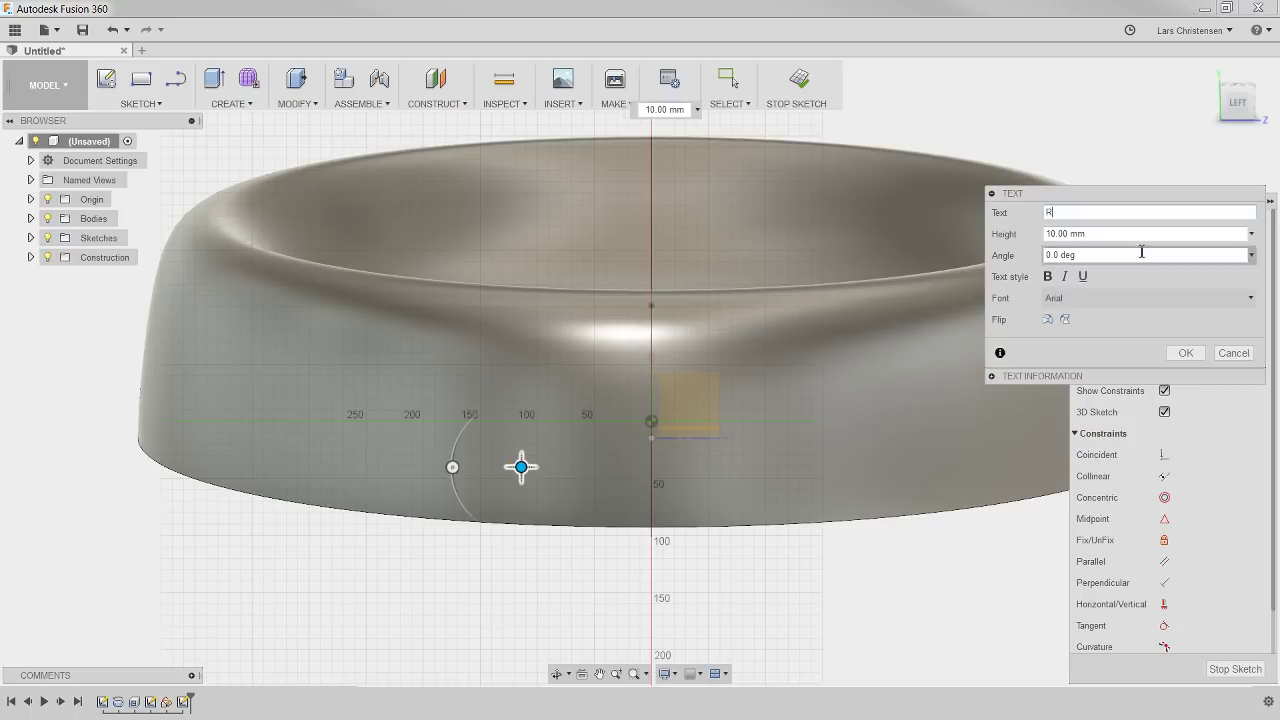
pyautogui.moveTo(1127, 237); pyautogui.dragTo(1007, 243)
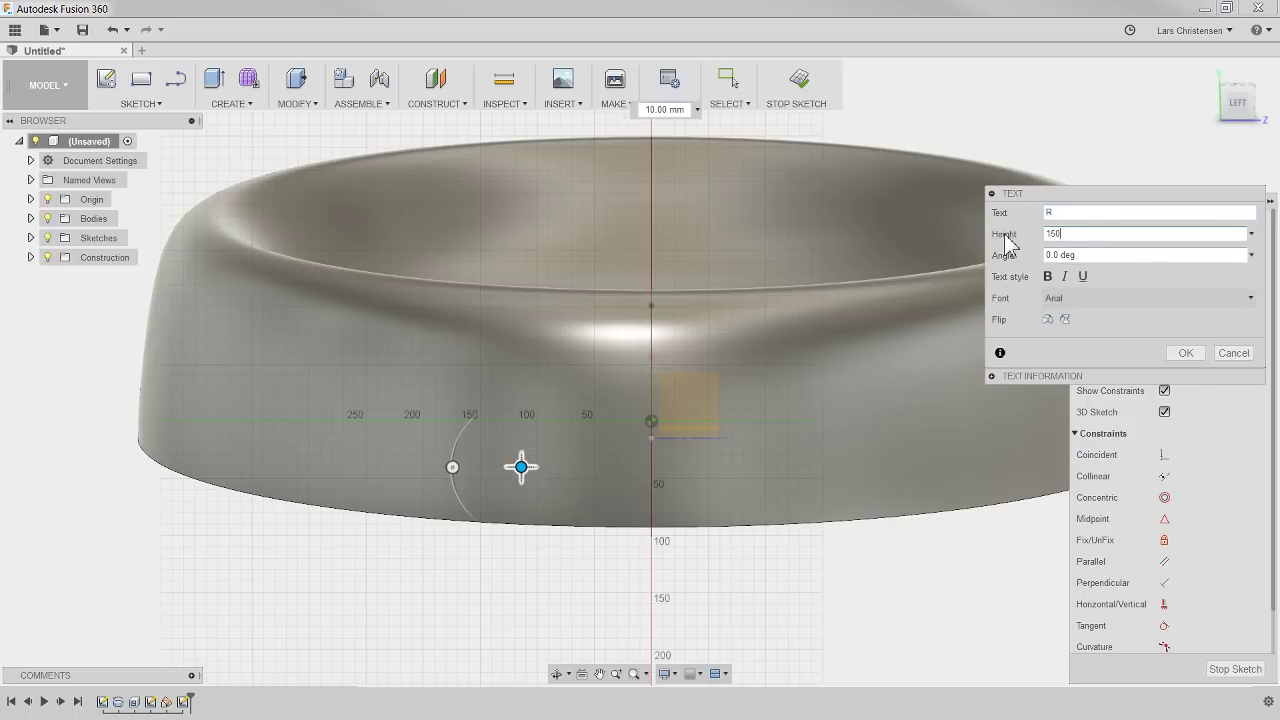
pyautogui.press('Return')
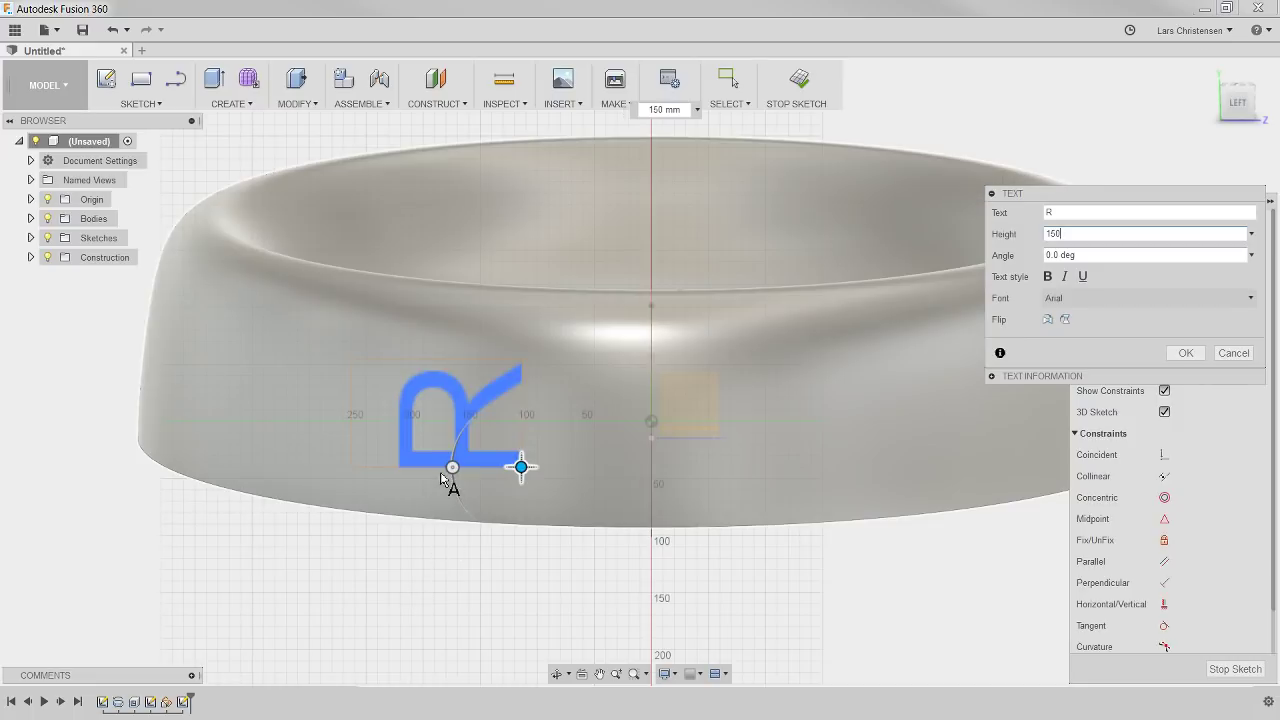
# Step: Rotate the letter R to -90 degrees so it stands upright, centre it roughly on the vertical sketch axis, and finish the text
pyautogui.moveTo(452, 467); pyautogui.dragTo(521, 397)
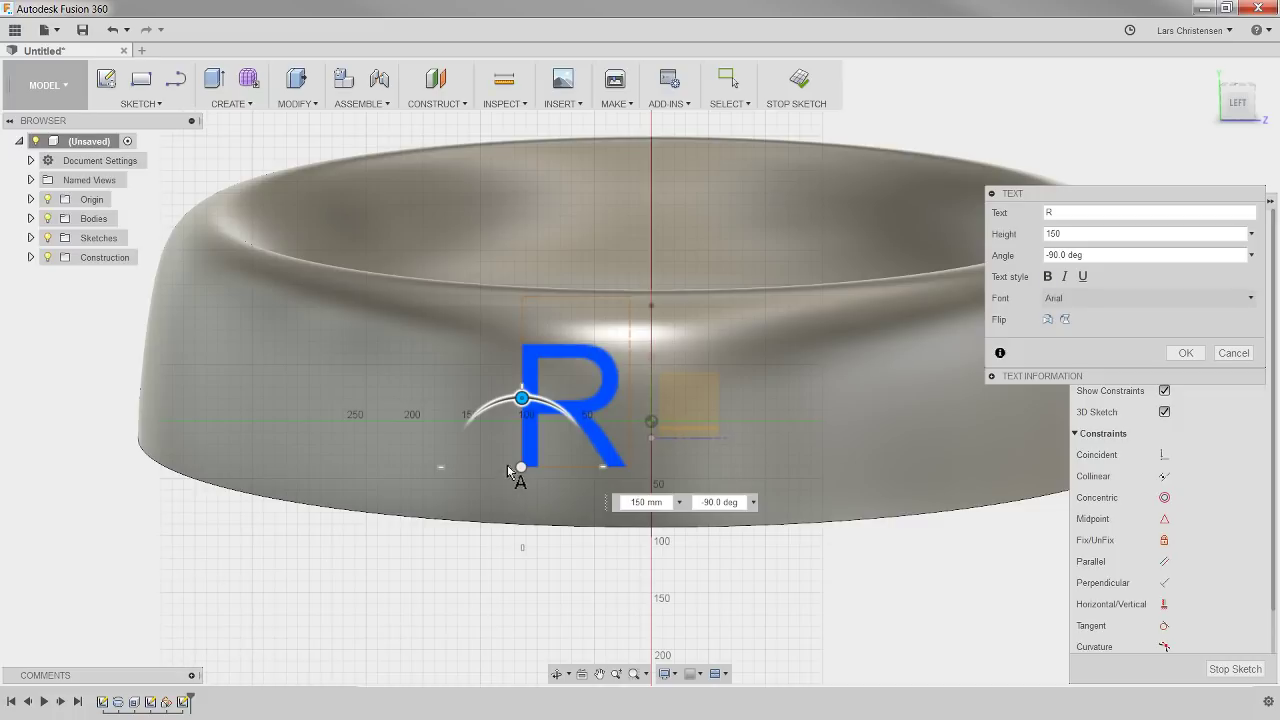
pyautogui.moveTo(521, 469); pyautogui.dragTo(613, 481)
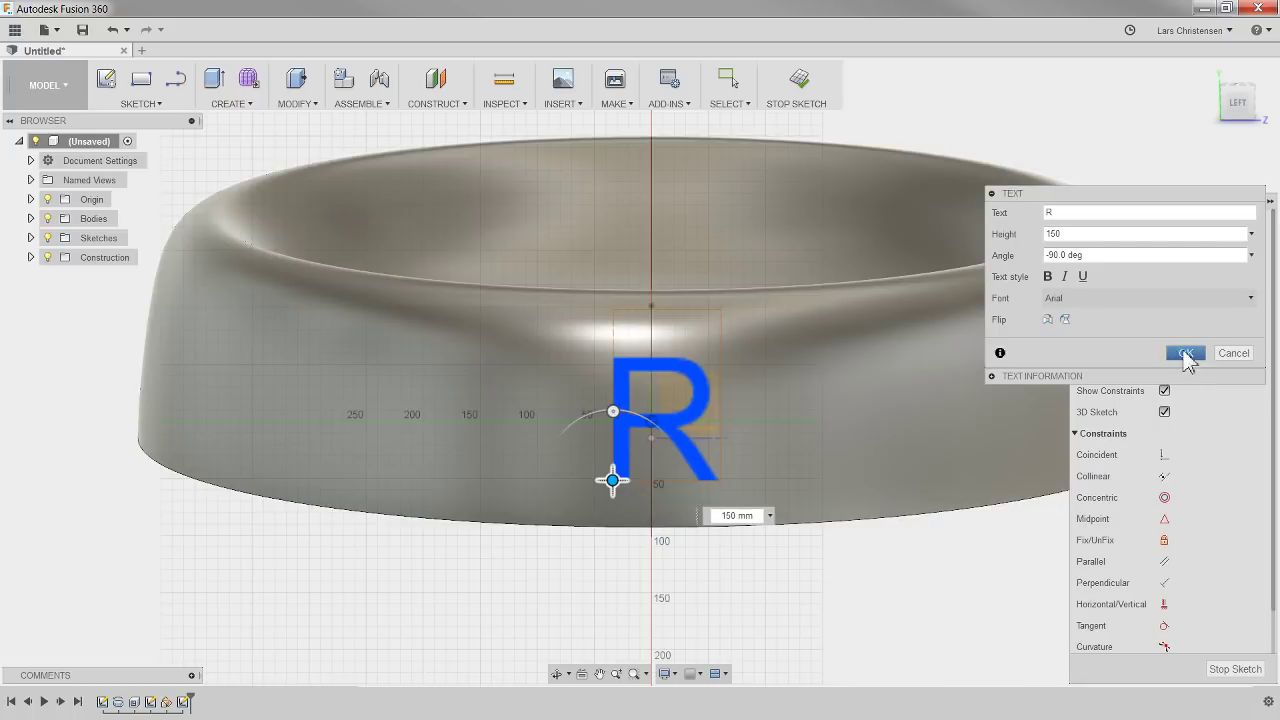
pyautogui.click(1185, 352)
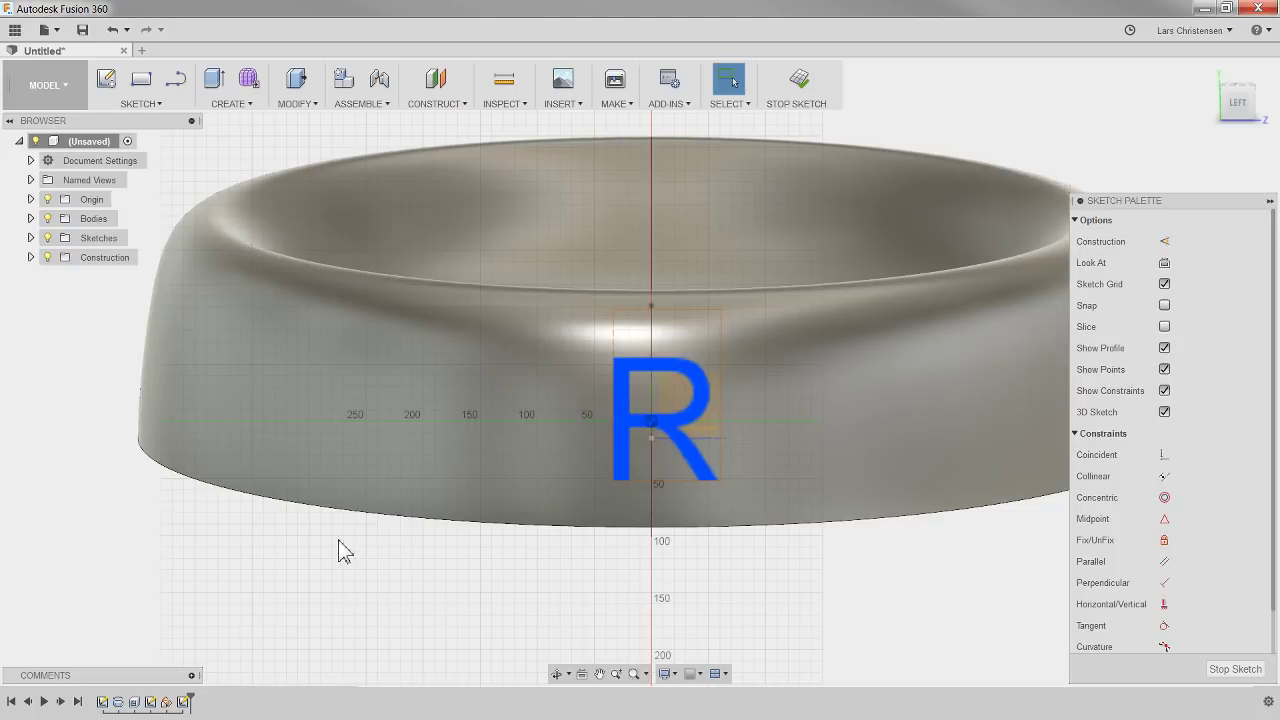
# Step: Extrude the letter R with the To Object extent up to the bowl's outer wall, joining it to the bowl
pyautogui.moveTo(886, 621)
pyautogui.keyDown('shift'); pyautogui.mouseDown(button='middle')
pyautogui.moveTo(366, 569)
pyautogui.moveTo(223, 600)
pyautogui.moveTo(248, 412)
pyautogui.moveTo(234, 424)
pyautogui.moveTo(300, 420)
pyautogui.moveTo(886, 631)
pyautogui.moveTo(717, 626)
pyautogui.moveTo(278, 405)
pyautogui.moveTo(266, 497)
pyautogui.mouseUp(button='middle'); pyautogui.keyUp('shift')
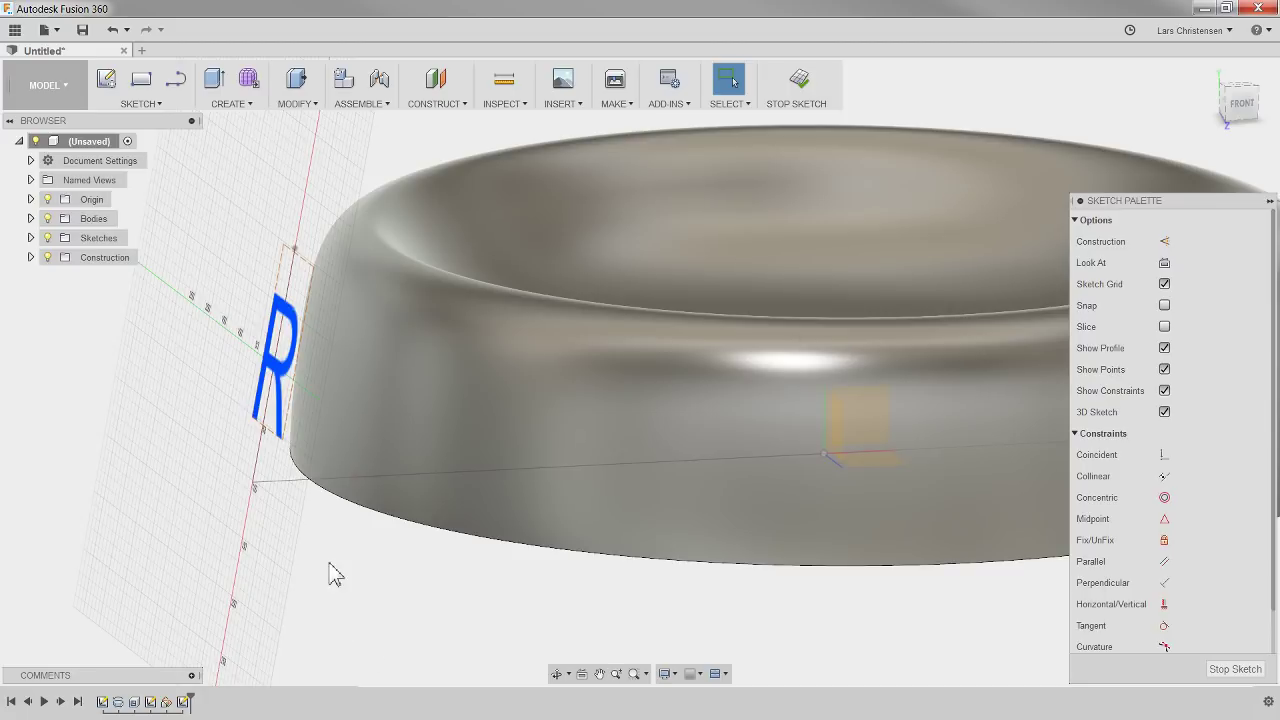
pyautogui.press('q')
pyautogui.keyDown('shift'); pyautogui.moveTo(345, 498); pyautogui.dragTo(364, 497, button='middle'); pyautogui.keyUp('shift')
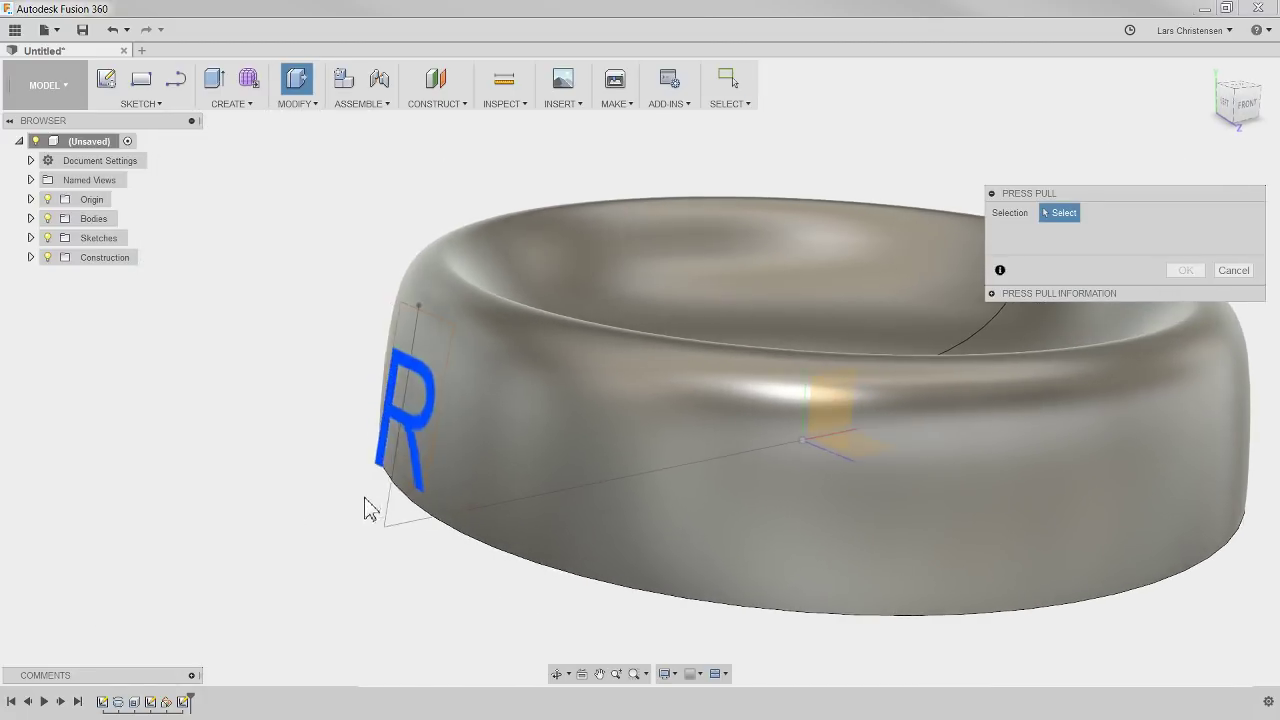
pyautogui.click(404, 430)
pyautogui.keyDown('shift'); pyautogui.moveTo(404, 430); pyautogui.dragTo(288, 335, button='middle'); pyautogui.keyUp('shift')
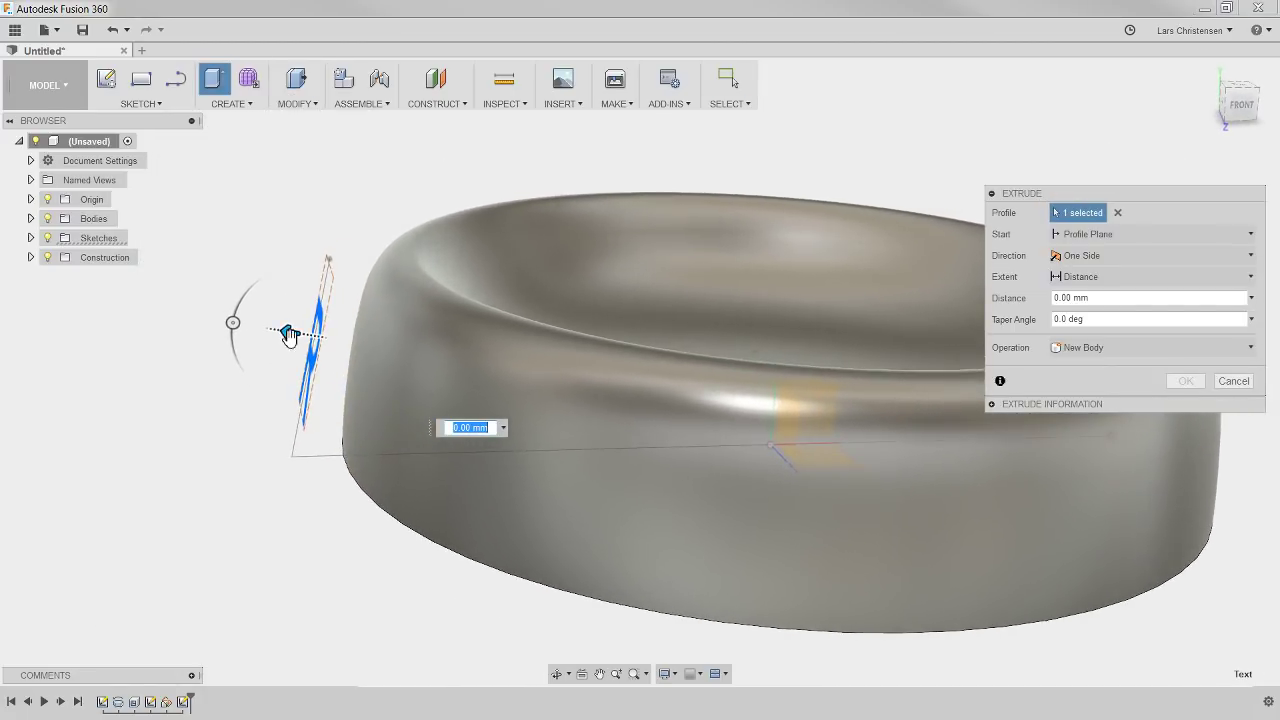
pyautogui.moveTo(288, 335)
pyautogui.mouseDown()
pyautogui.moveTo(200, 335)
pyautogui.moveTo(410, 333)
pyautogui.moveTo(175, 330)
pyautogui.moveTo(311, 342)
pyautogui.mouseUp()
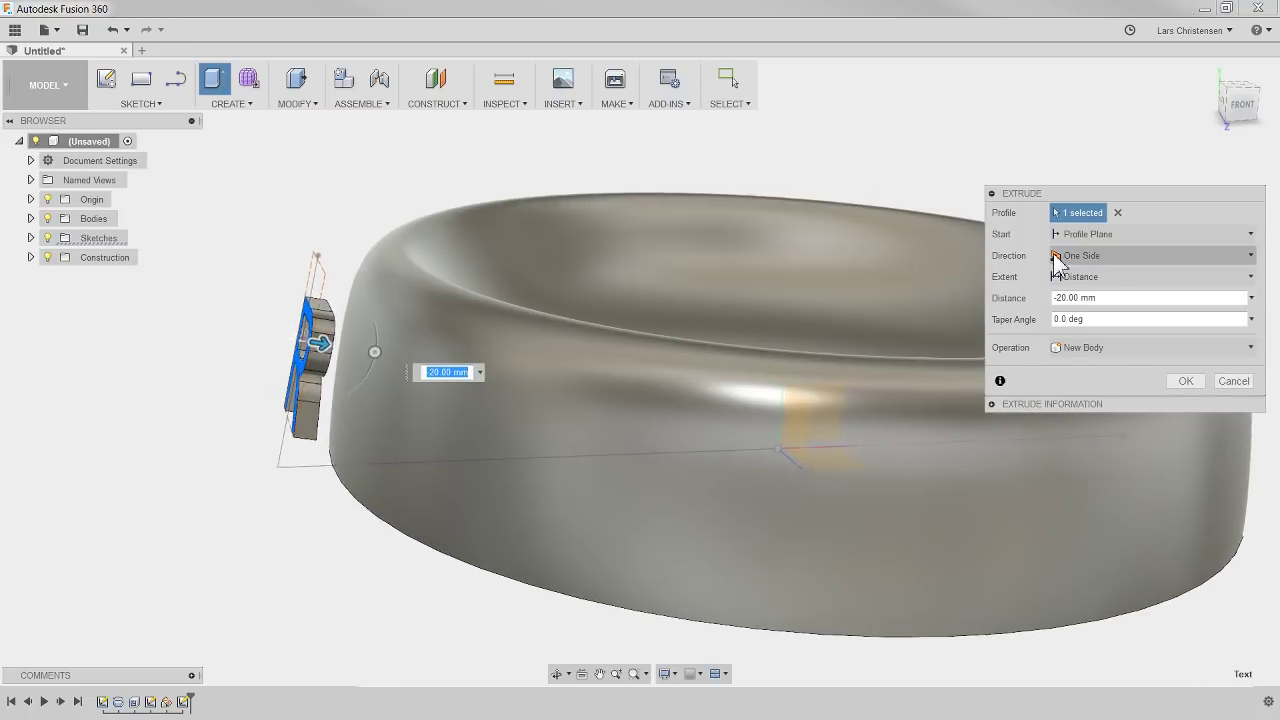
pyautogui.click(1078, 277)
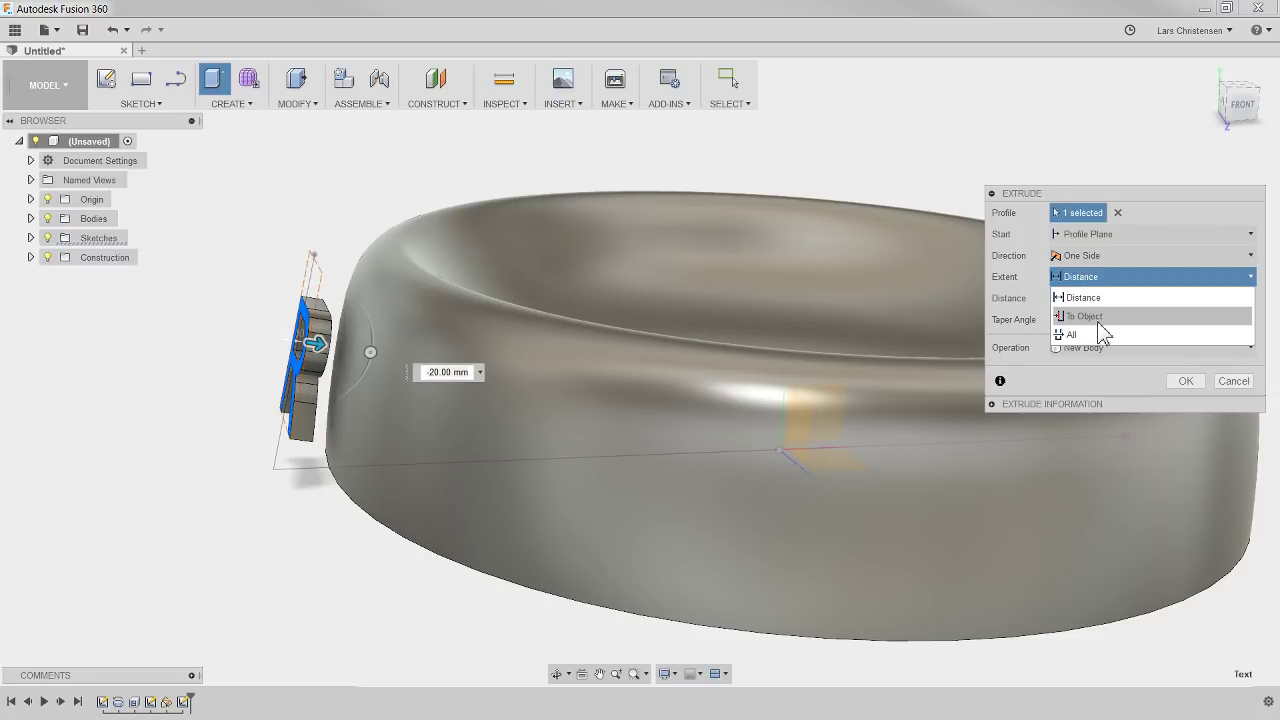
pyautogui.click(1084, 316)
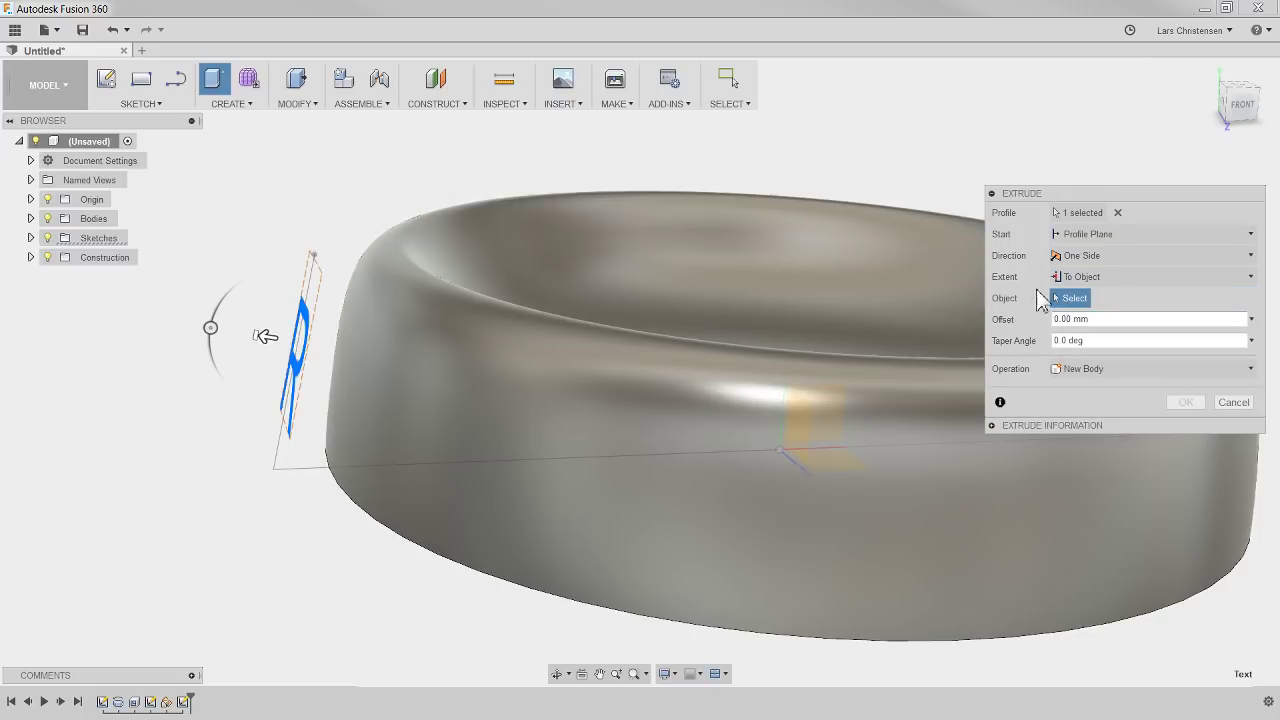
pyautogui.click(1075, 280)
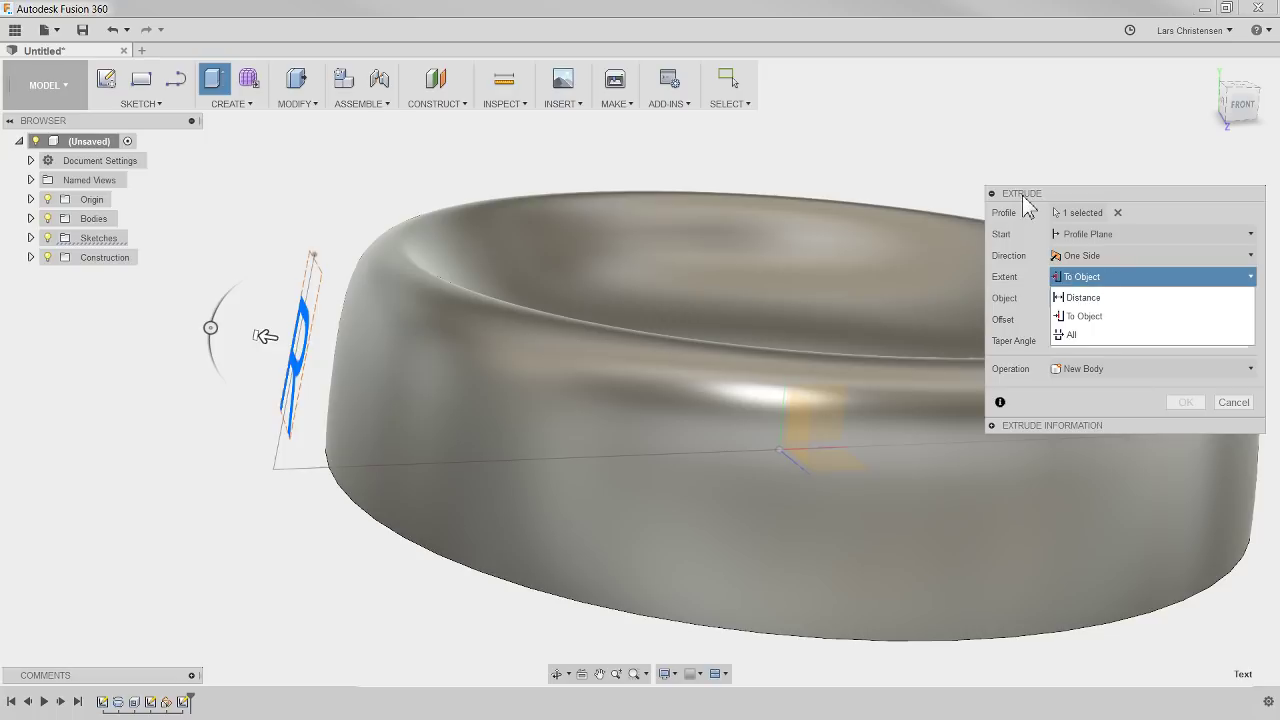
pyautogui.click(1090, 316)
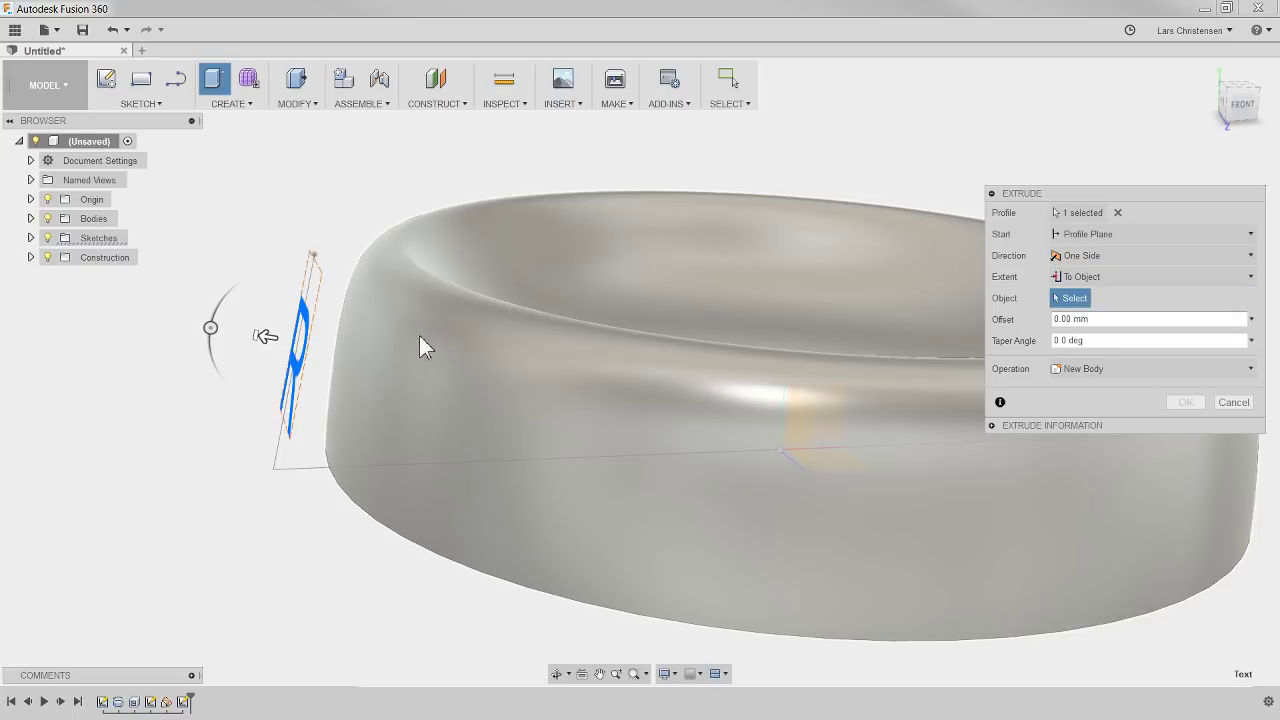
pyautogui.click(409, 409)
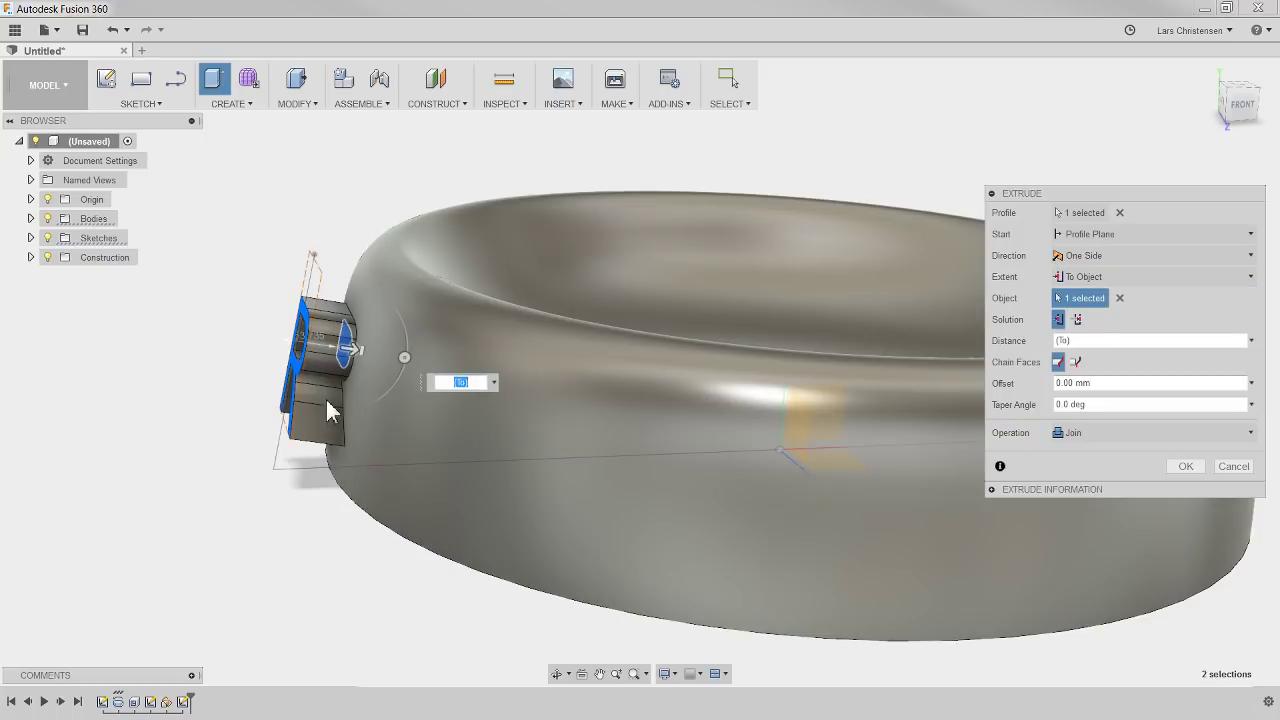
pyautogui.click(1185, 466)
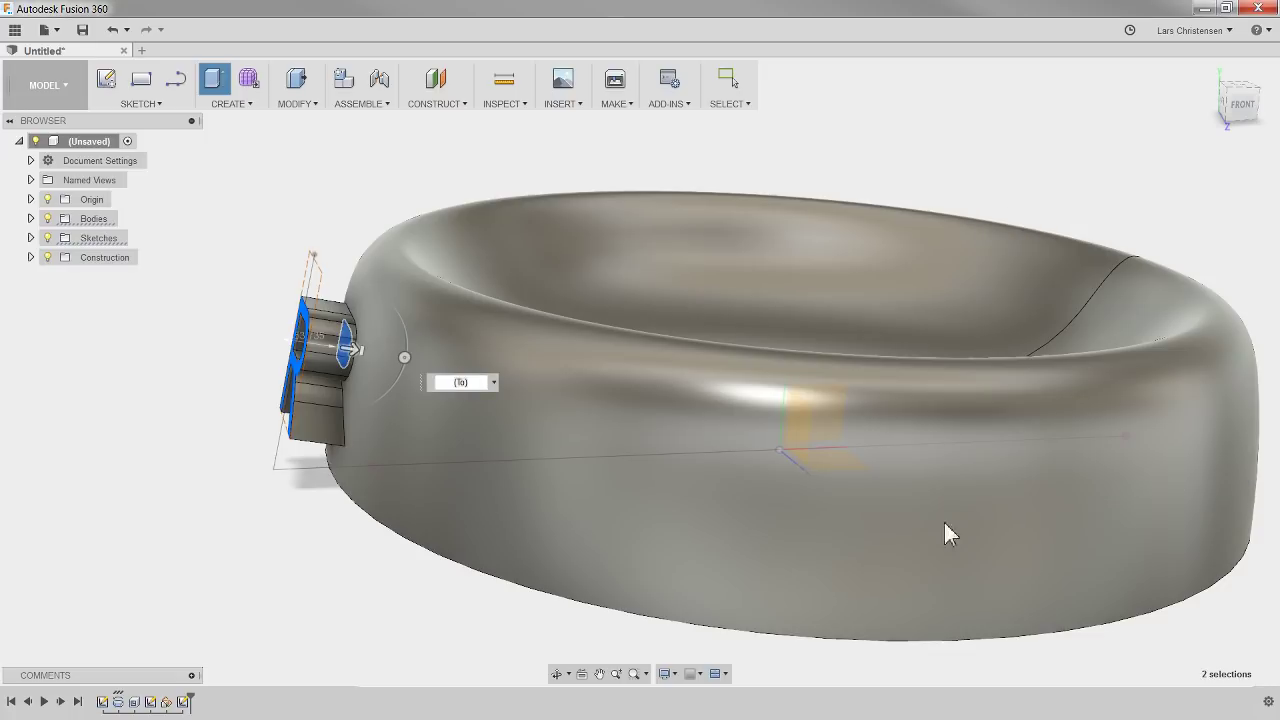
# Step: Examine the extruded letter R against the bowl's curved wall and its position relative to the origin XY plane
pyautogui.keyDown('shift'); pyautogui.moveTo(293, 597); pyautogui.dragTo(252, 562, button='middle'); pyautogui.keyUp('shift')
pyautogui.scroll(2, 300, 391)
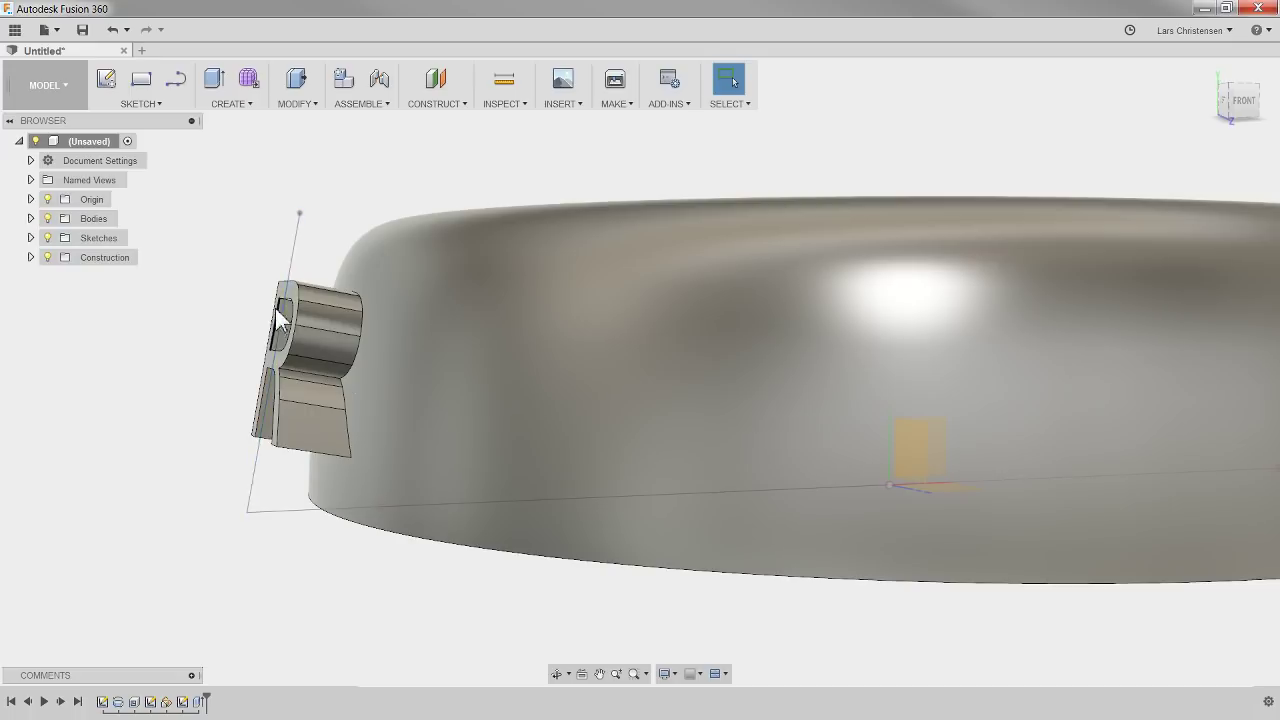
pyautogui.keyDown('shift'); pyautogui.moveTo(358, 340); pyautogui.dragTo(371, 603, button='middle'); pyautogui.keyUp('shift')
pyautogui.scroll(-2, 371, 603)
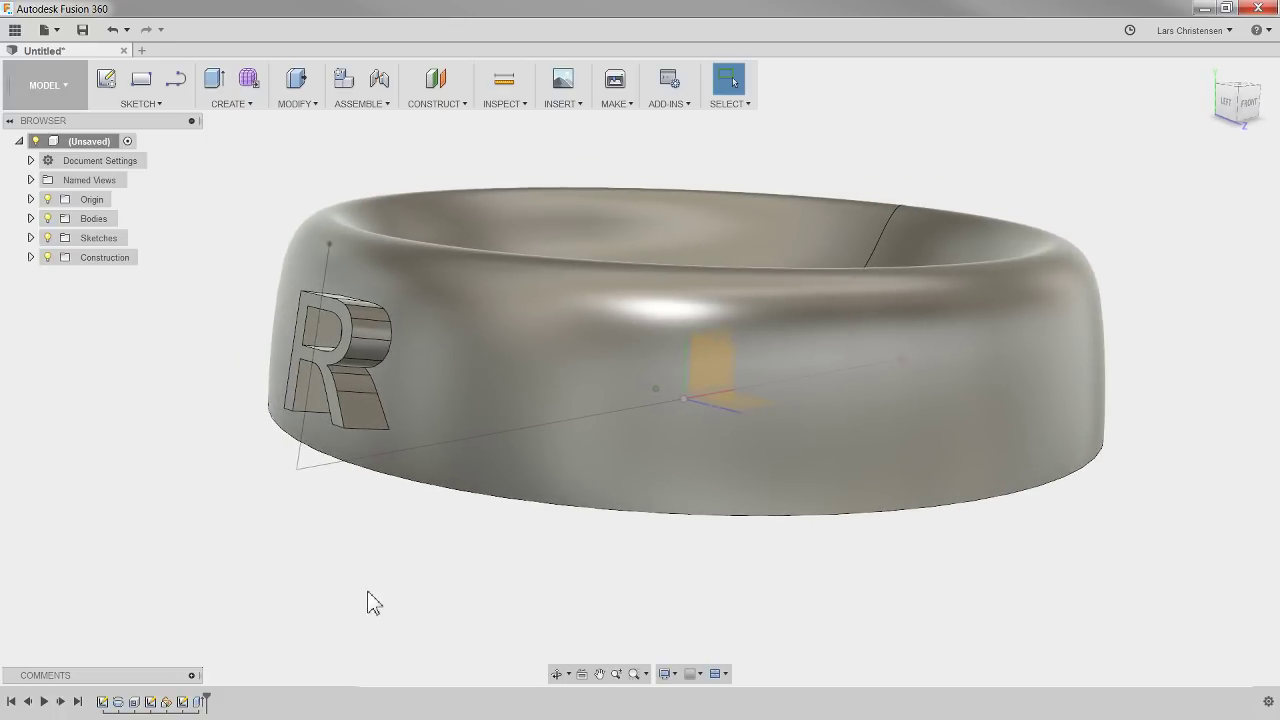
pyautogui.scroll(1, 371, 603)
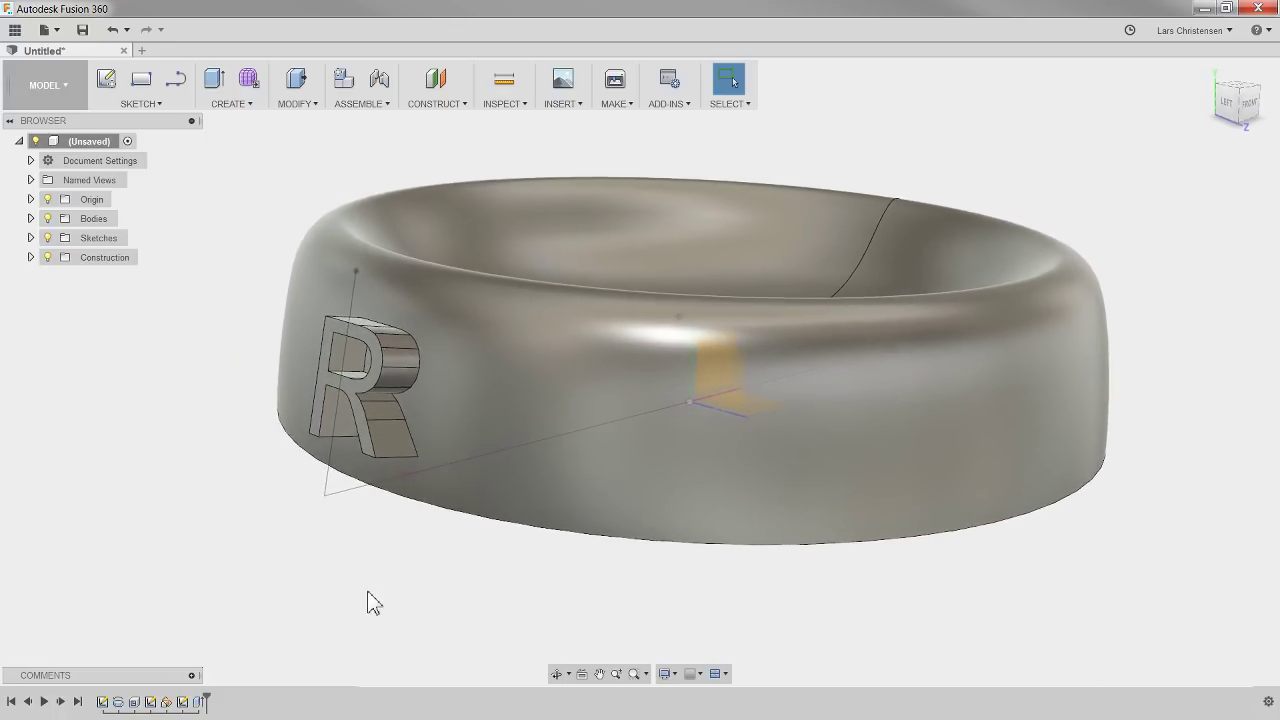
pyautogui.keyDown('shift'); pyautogui.moveTo(368, 593); pyautogui.dragTo(336, 573, button='middle'); pyautogui.keyUp('shift')
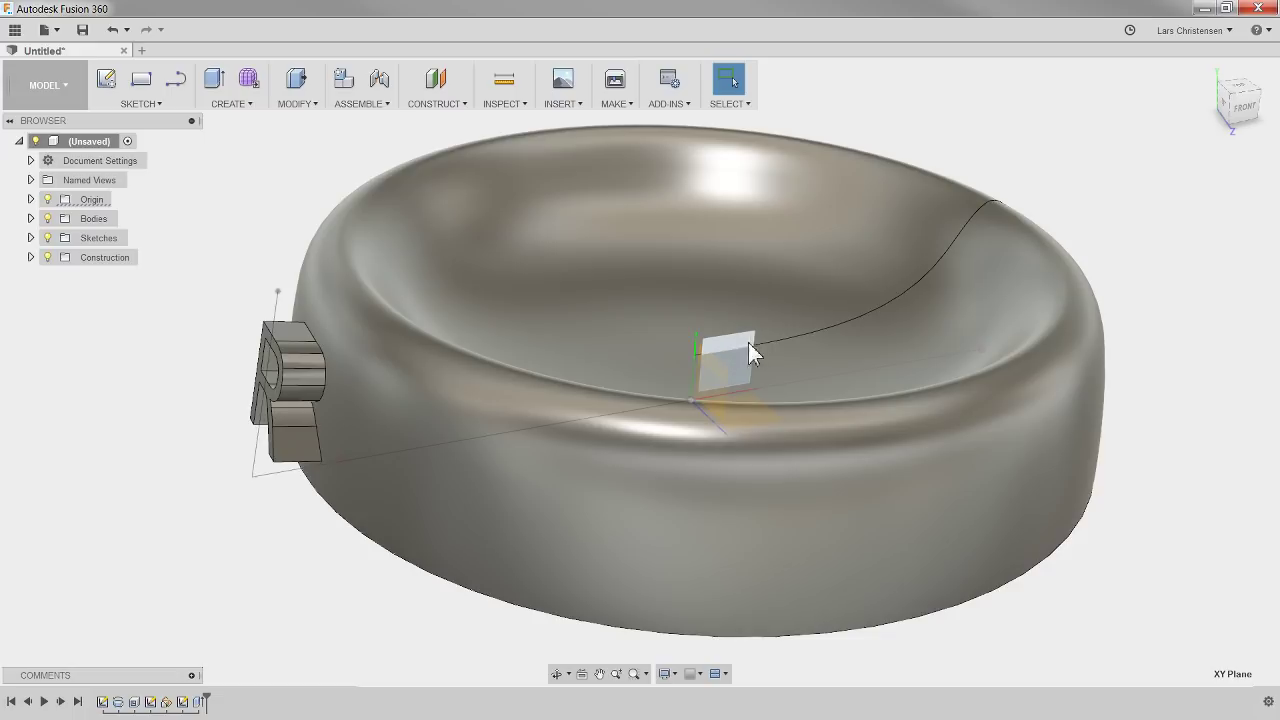
pyautogui.click(728, 345)
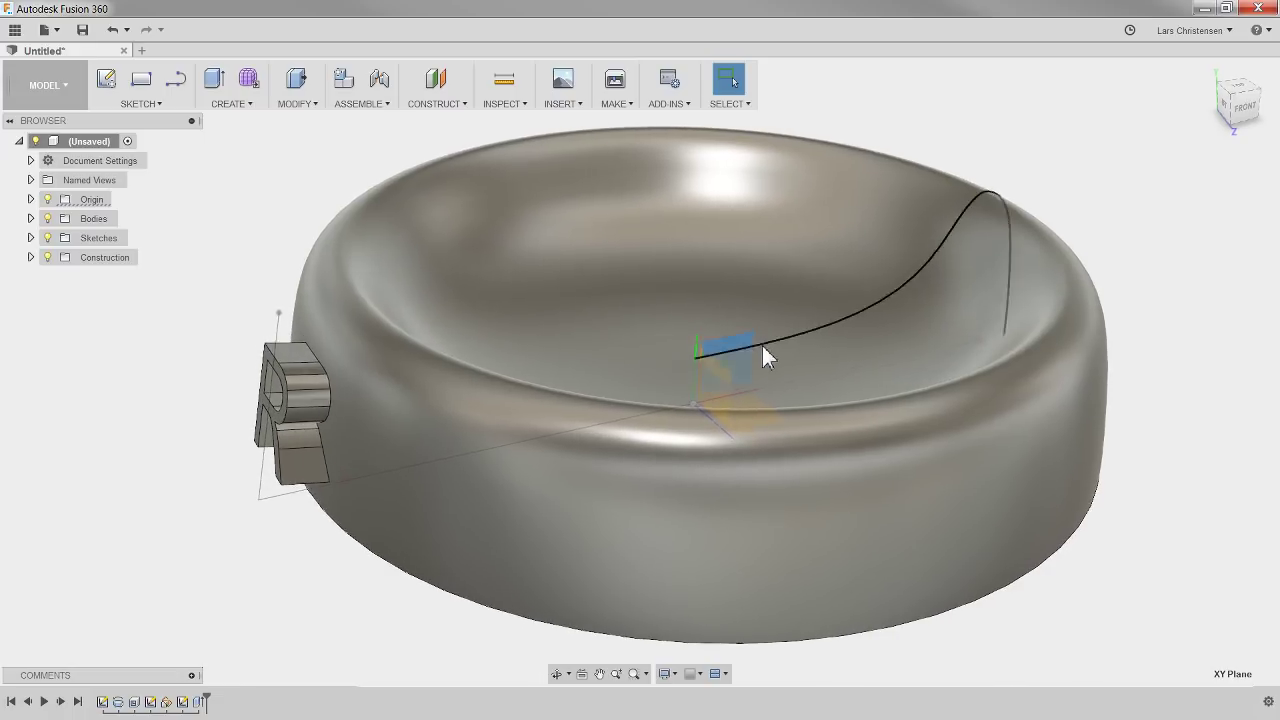
pyautogui.keyDown('shift'); pyautogui.moveTo(745, 380); pyautogui.dragTo(590, 520, button='middle'); pyautogui.keyUp('shift')
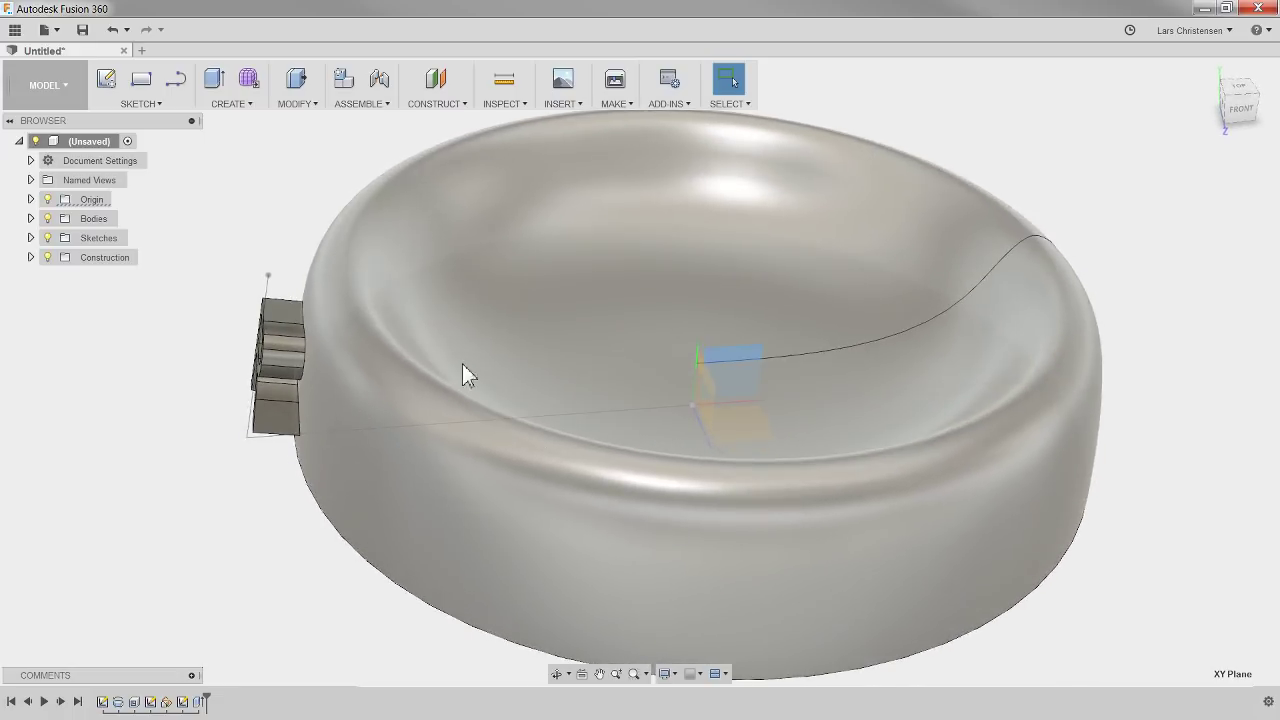
pyautogui.keyDown('shift'); pyautogui.moveTo(462, 364); pyautogui.dragTo(540, 464, button='middle'); pyautogui.keyUp('shift')
pyautogui.keyDown('shift'); pyautogui.moveTo(365, 385); pyautogui.dragTo(475, 440, button='middle'); pyautogui.keyUp('shift')
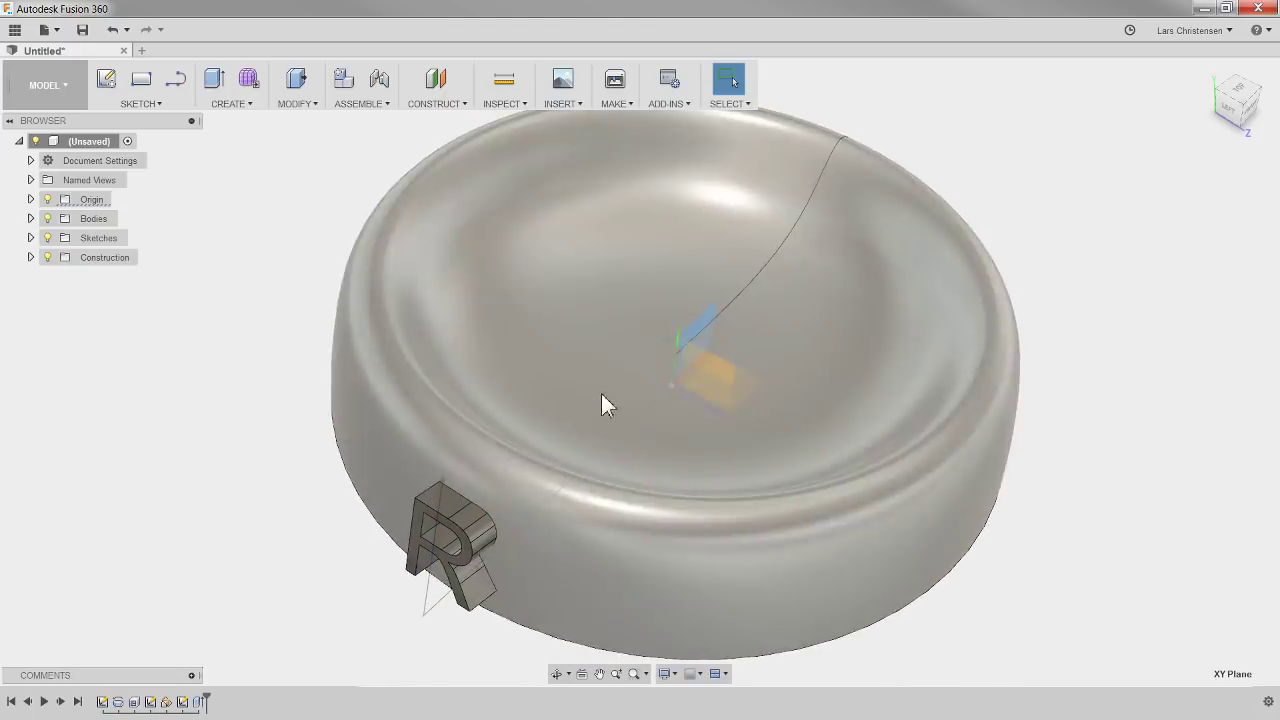
pyautogui.keyDown('shift'); pyautogui.moveTo(601, 394); pyautogui.dragTo(414, 123, button='middle'); pyautogui.keyUp('shift')
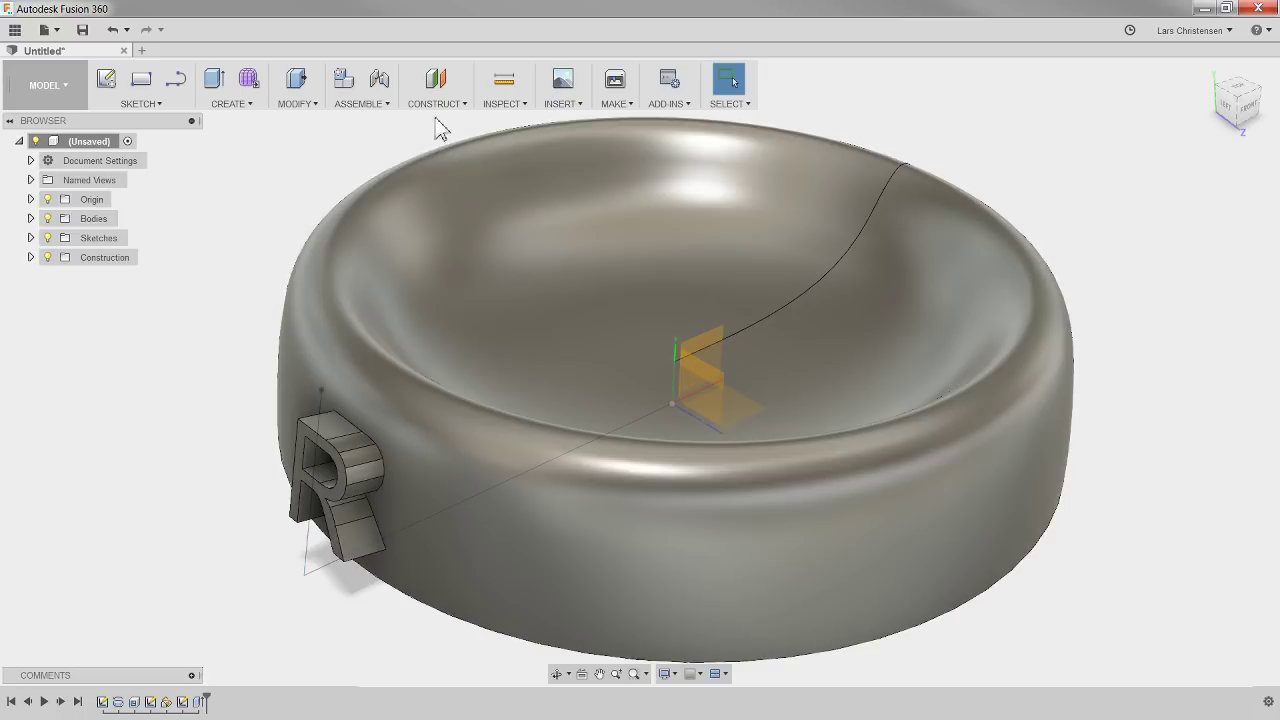
# Step: Create a construction plane at an angle of 20 degrees through the vertical Y axis, hiding the bodies while setting it
pyautogui.click(437, 100)
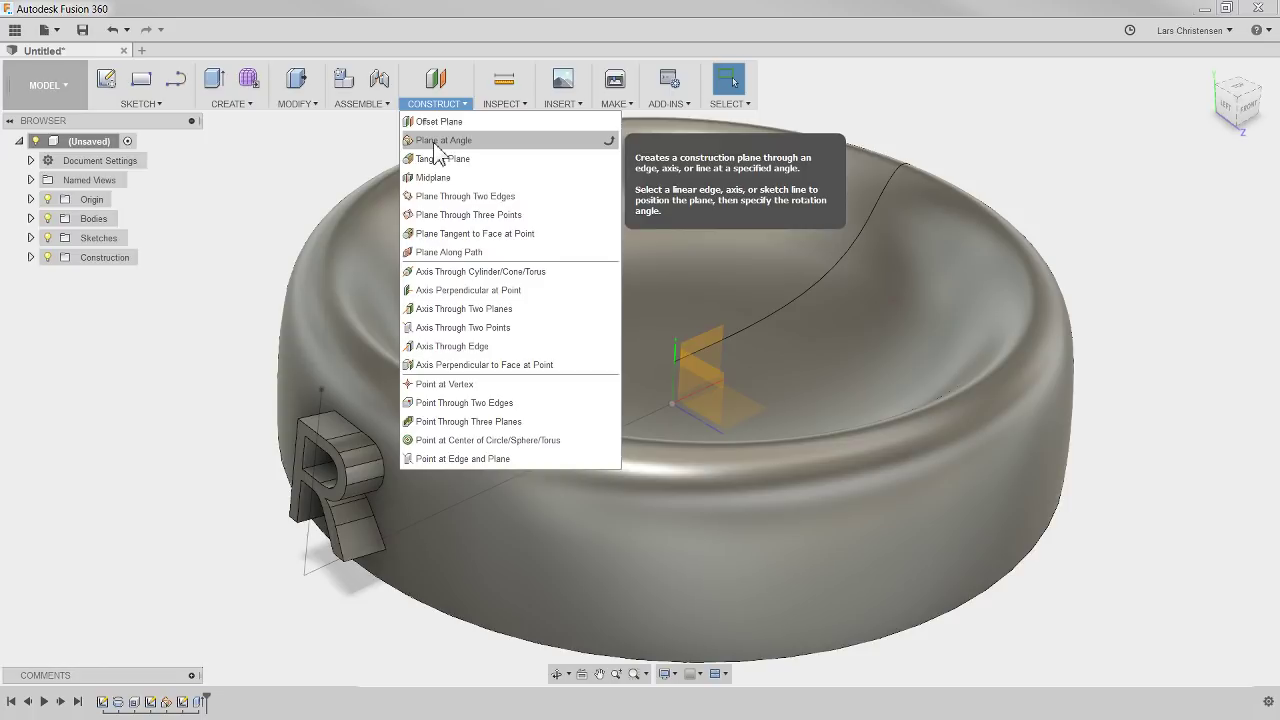
pyautogui.click(440, 141)
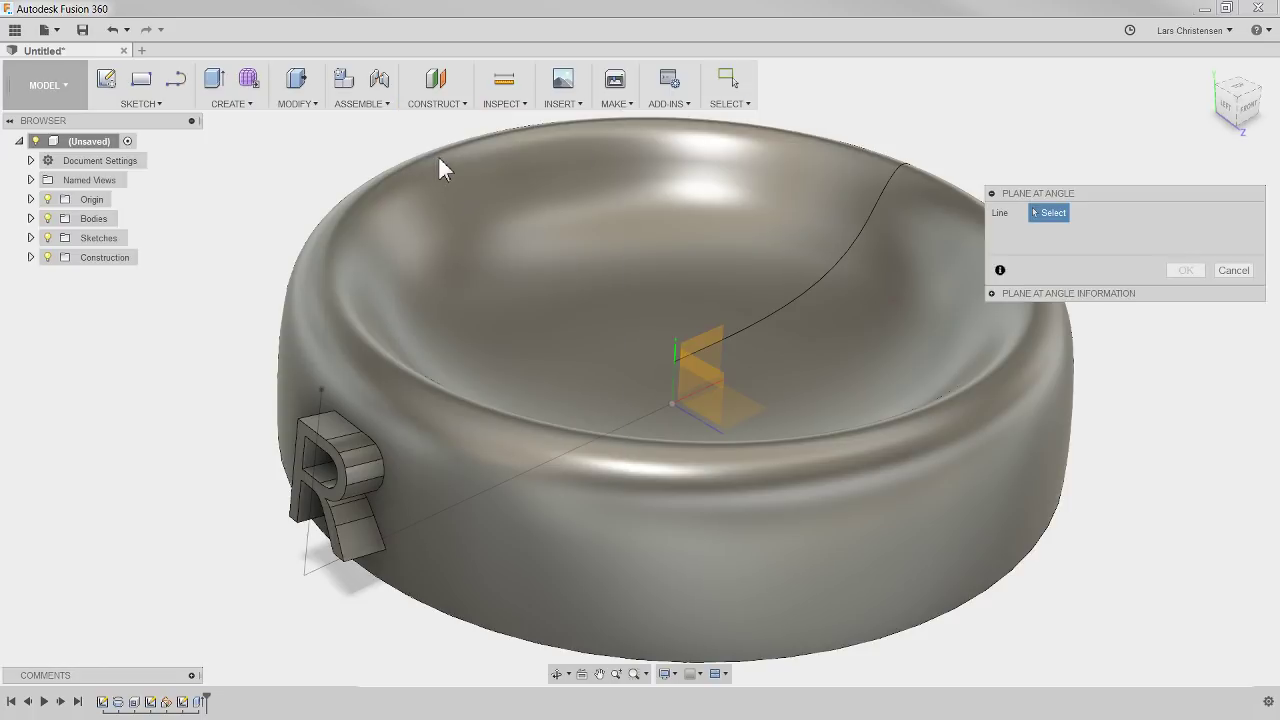
pyautogui.click(677, 357)
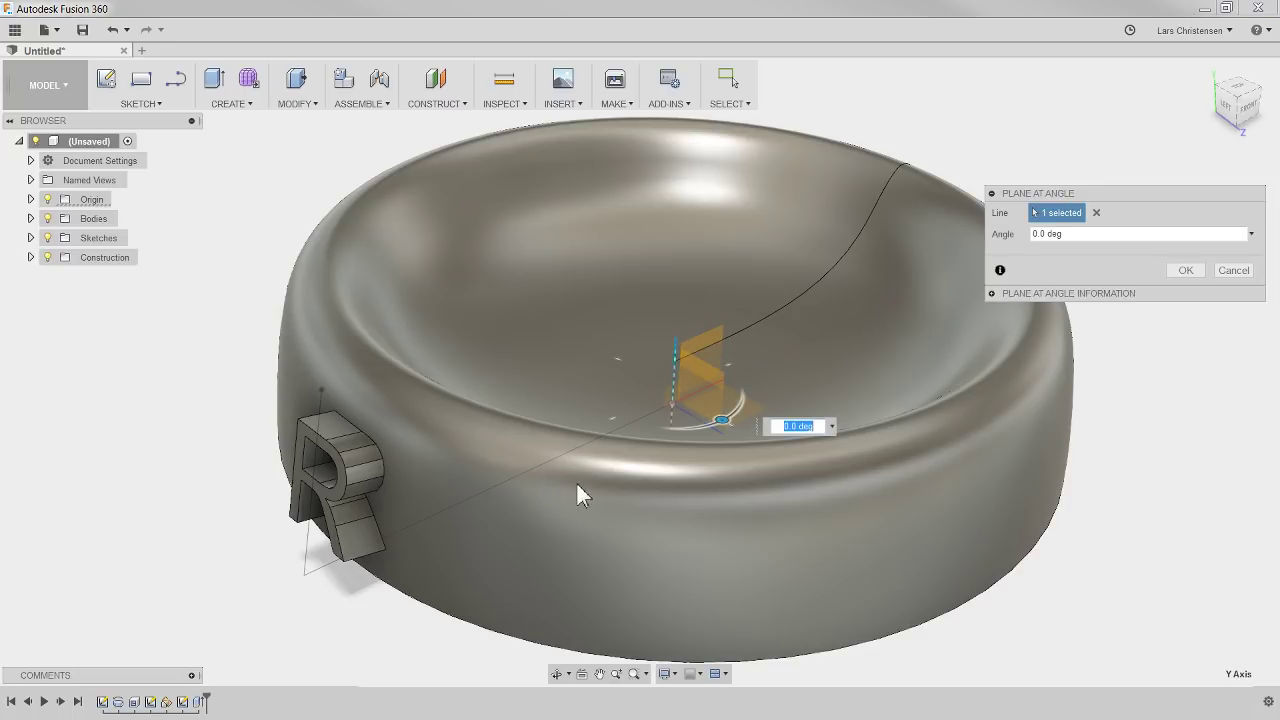
pyautogui.keyDown('shift'); pyautogui.moveTo(76, 332); pyautogui.dragTo(661, 486, button='middle'); pyautogui.keyUp('shift')
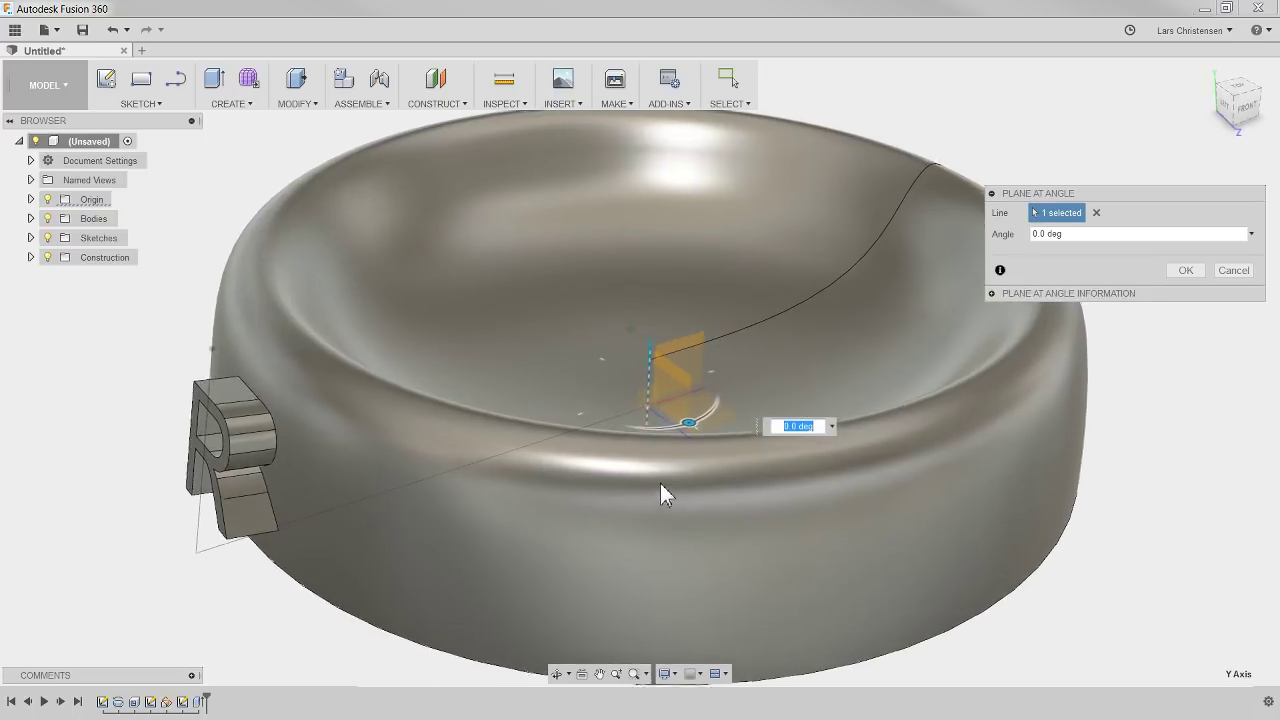
pyautogui.click(47, 218)
pyautogui.keyDown('shift'); pyautogui.moveTo(703, 466); pyautogui.dragTo(719, 438, button='middle'); pyautogui.keyUp('shift')
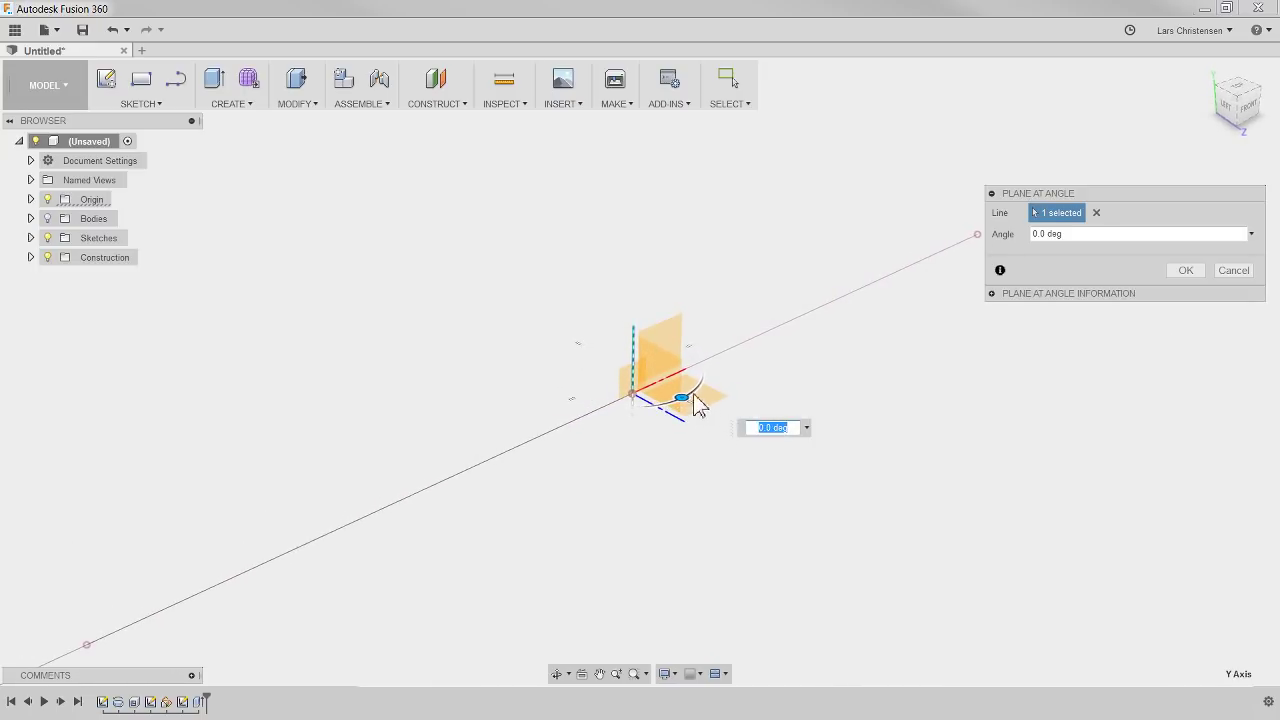
pyautogui.moveTo(681, 400); pyautogui.dragTo(684, 402)
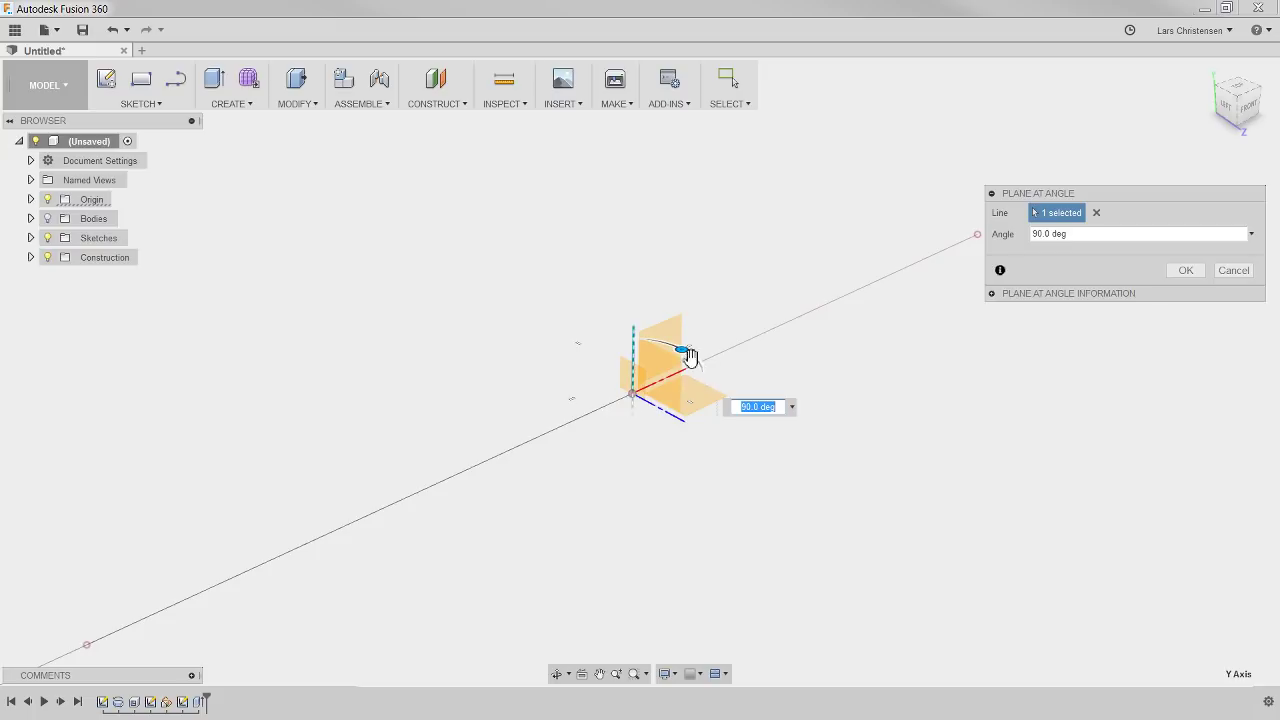
pyautogui.moveTo(690, 357); pyautogui.dragTo(707, 393)
pyautogui.keyDown('shift'); pyautogui.moveTo(707, 393); pyautogui.dragTo(634, 450, button='middle'); pyautogui.keyUp('shift')
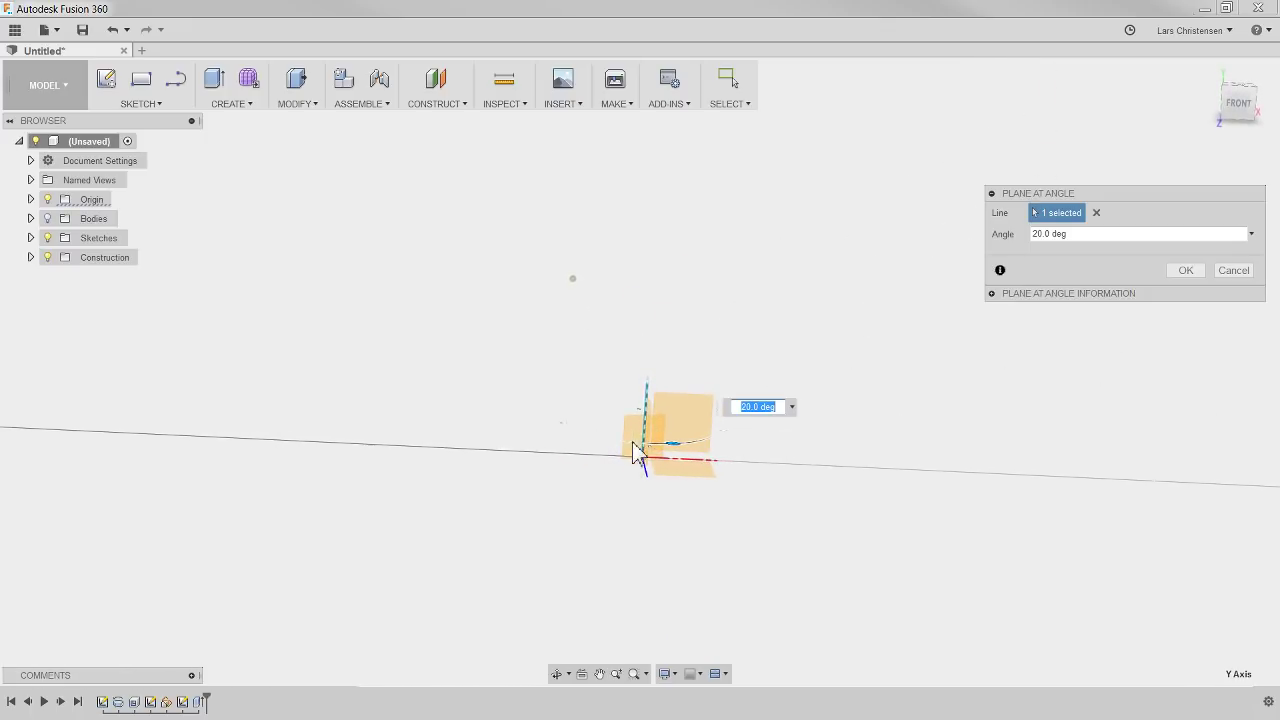
pyautogui.click(1185, 270)
# Step: Inspect the new angled plane at the origin and show the bodies again
pyautogui.keyDown('shift'); pyautogui.moveTo(729, 489); pyautogui.dragTo(651, 451, button='middle'); pyautogui.keyUp('shift')
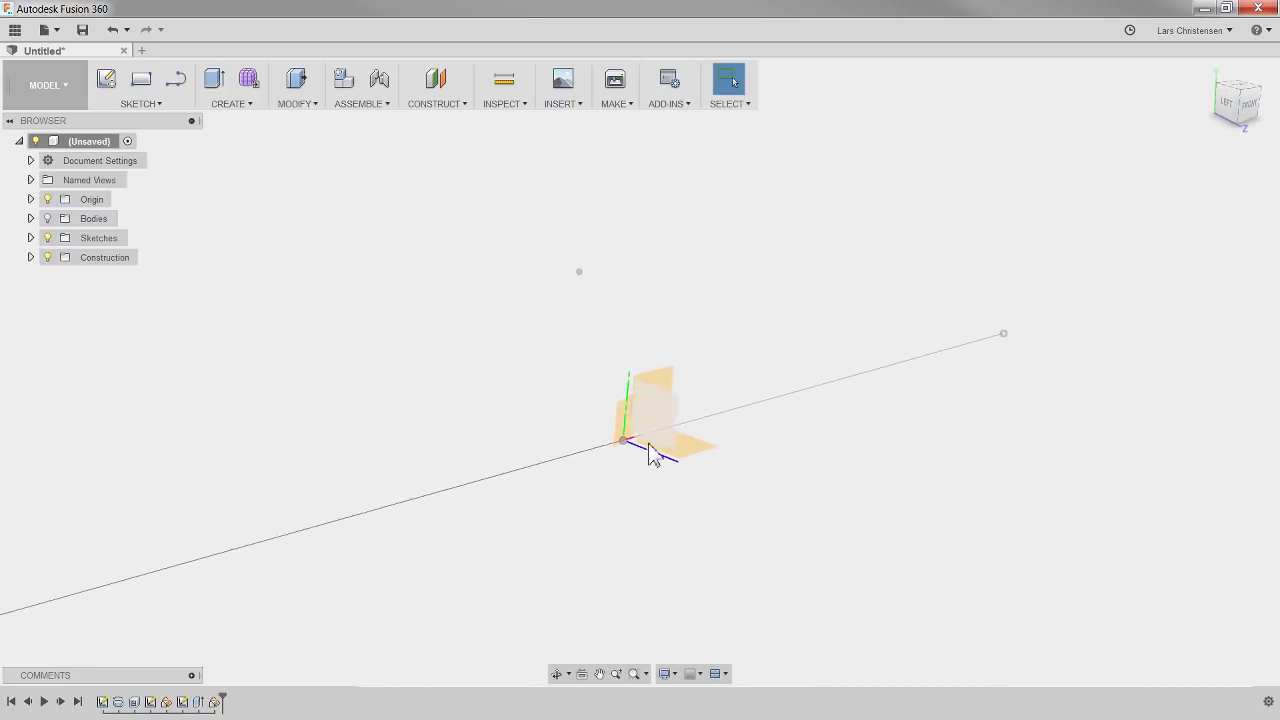
pyautogui.keyDown('shift'); pyautogui.moveTo(698, 510); pyautogui.dragTo(137, 229, button='middle'); pyautogui.keyUp('shift')
pyautogui.click(48, 218)
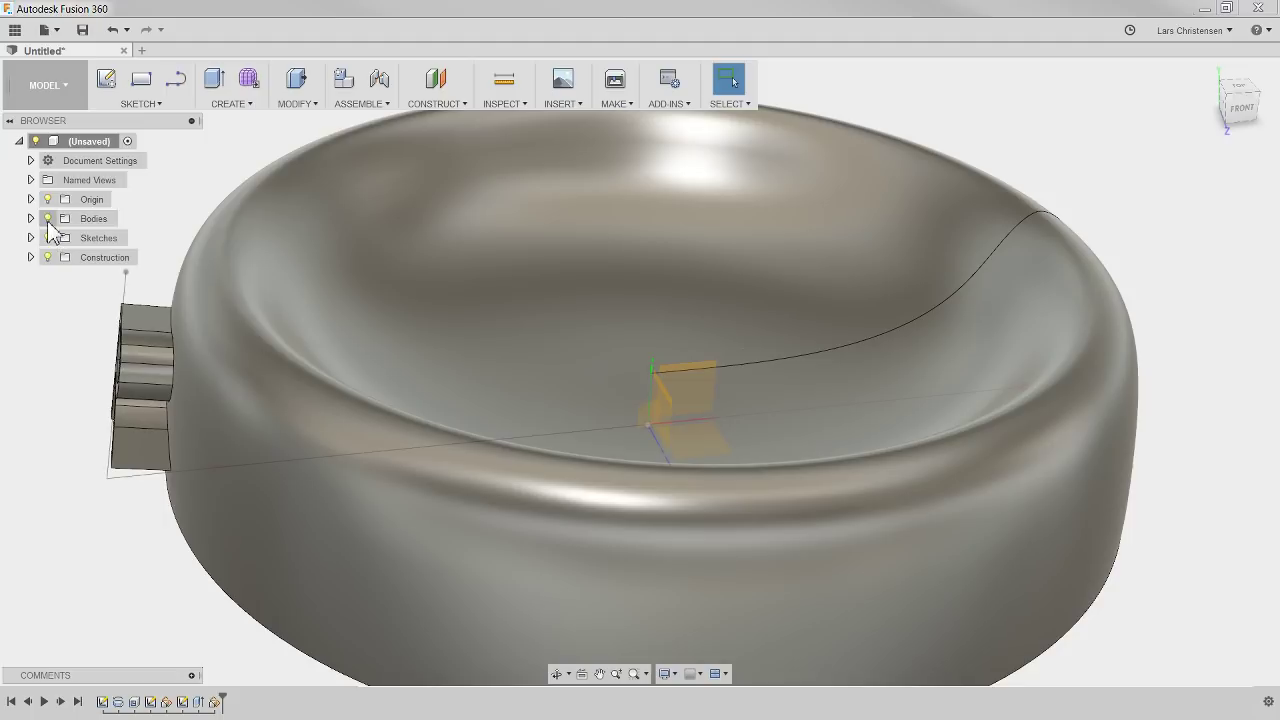
# Step: Start a sketch on the 20-degree angled plane with the bodies hidden for picking, and show the bodies again
pyautogui.click(47, 218)
pyautogui.click(106, 79)
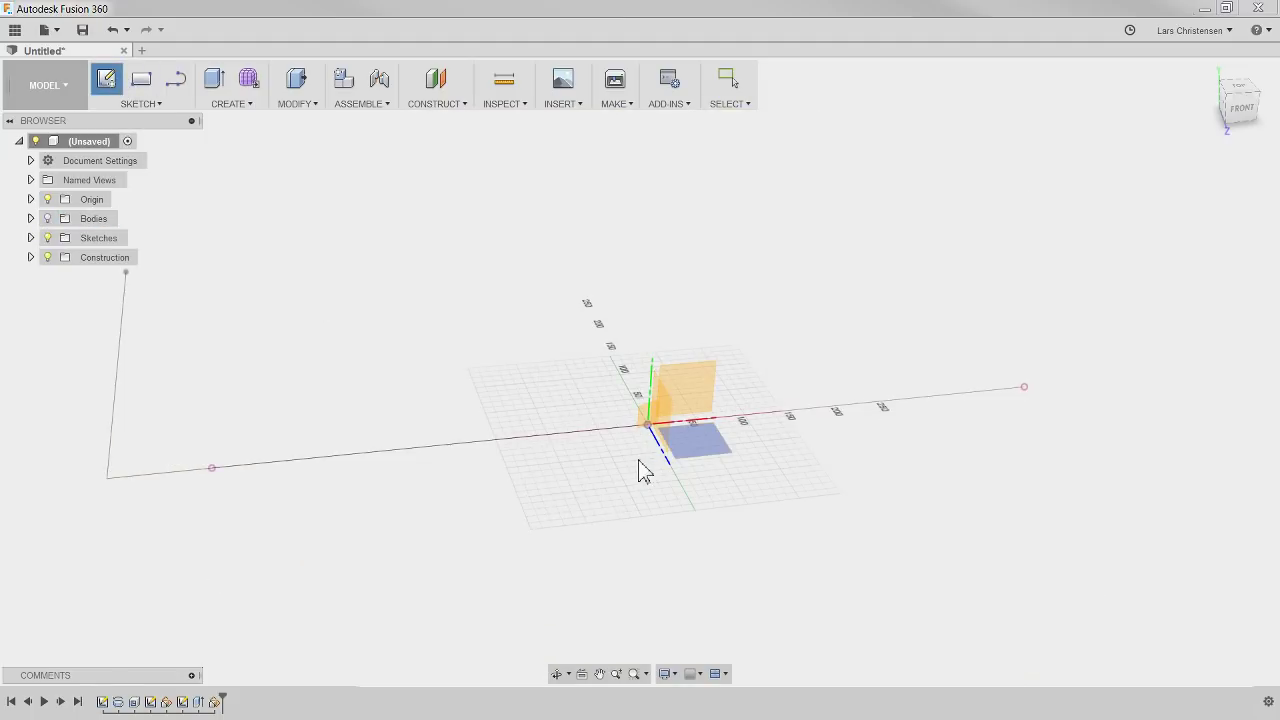
pyautogui.click(646, 428)
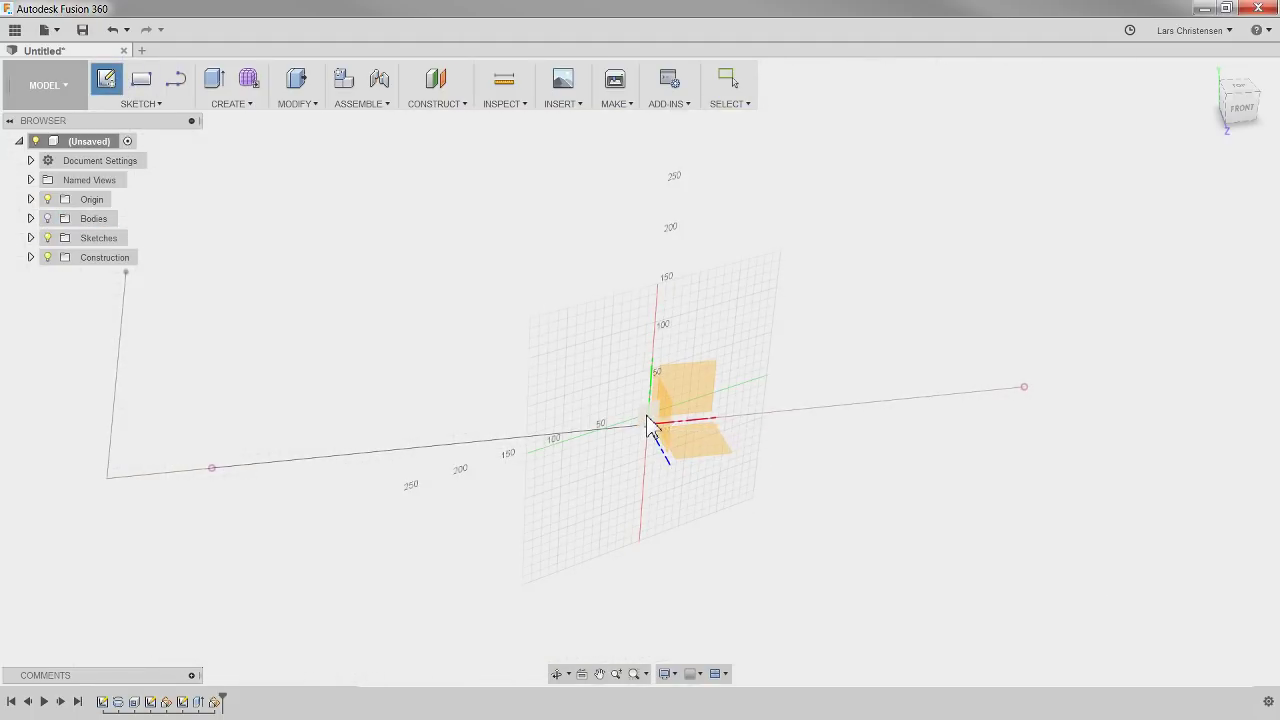
pyautogui.scroll(-2, 737, 459)
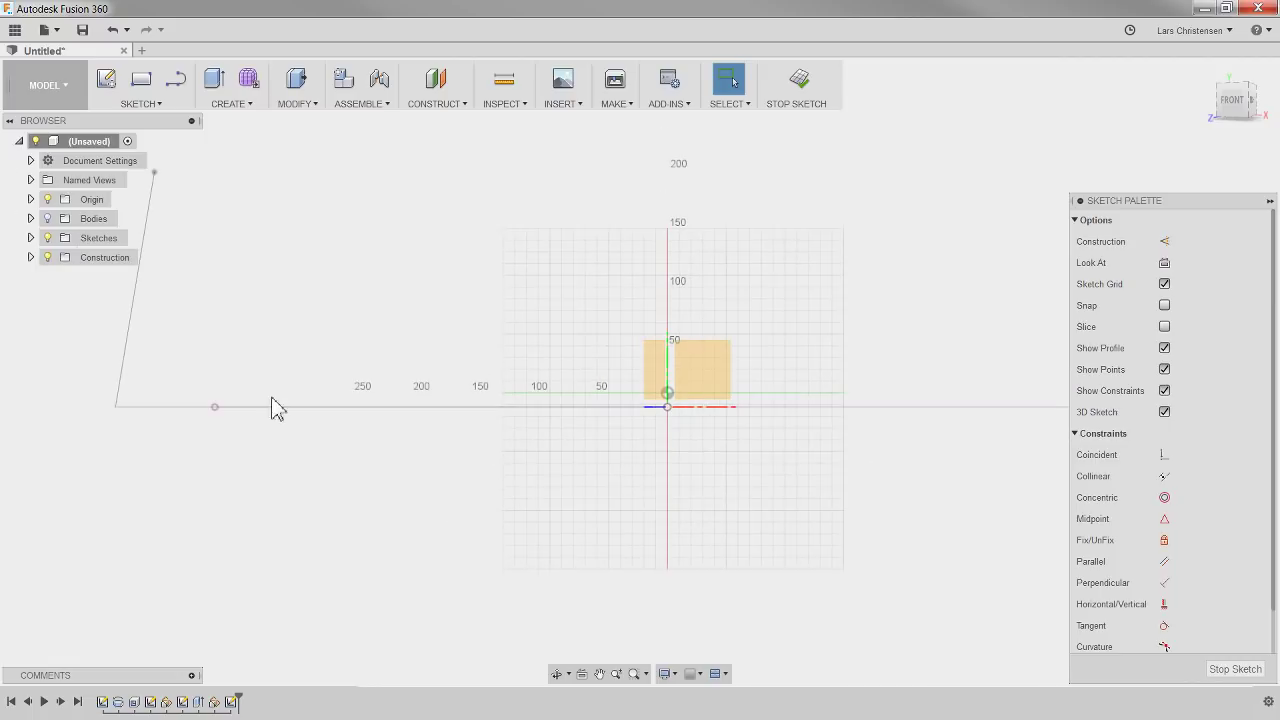
pyautogui.click(47, 218)
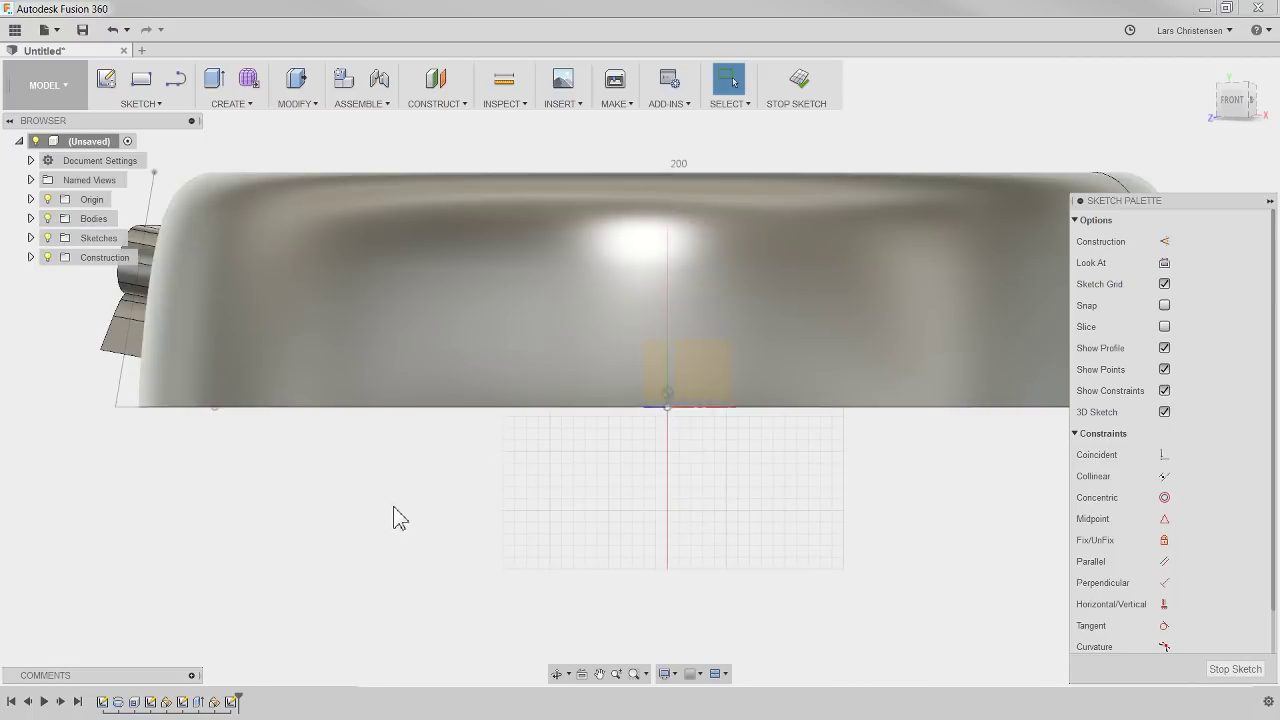
# Step: Sketch a horizontal line about 563 mm long from the origin past the bowl wall, ending in a slanted line that leans towards the bowl
pyautogui.press('l')
pyautogui.scroll(-2, 860, 550)
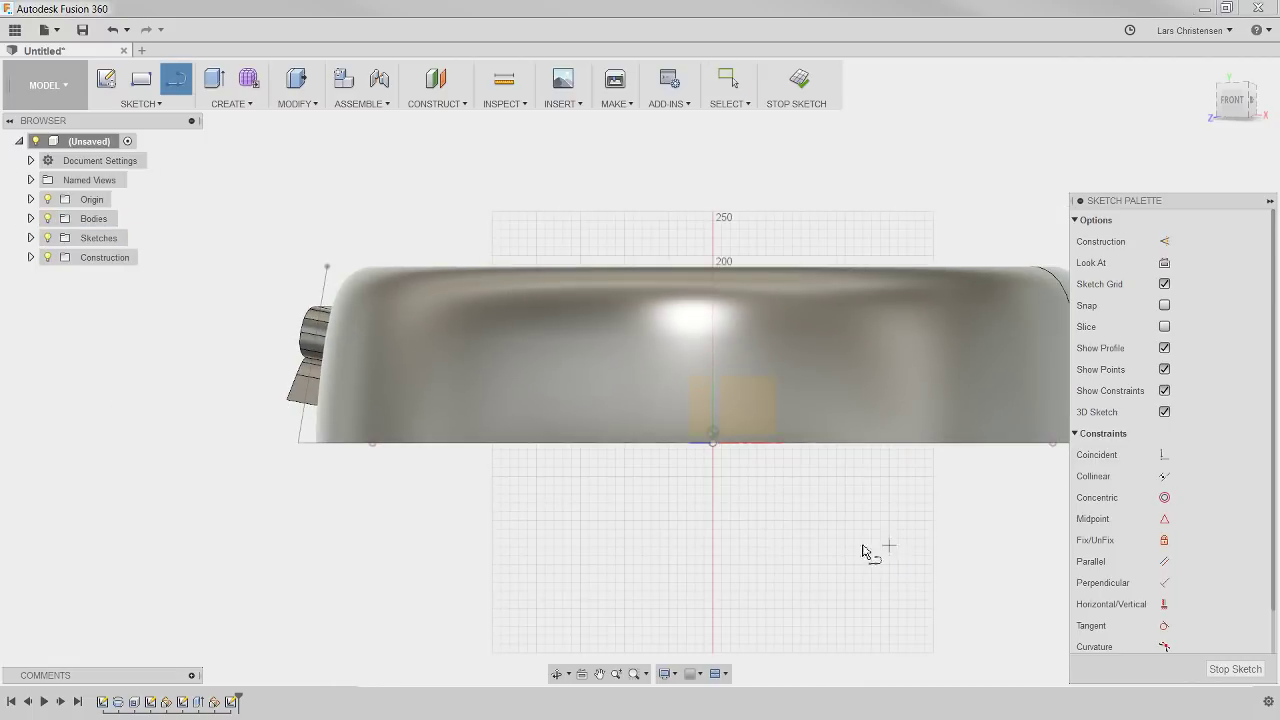
pyautogui.click(712, 443)
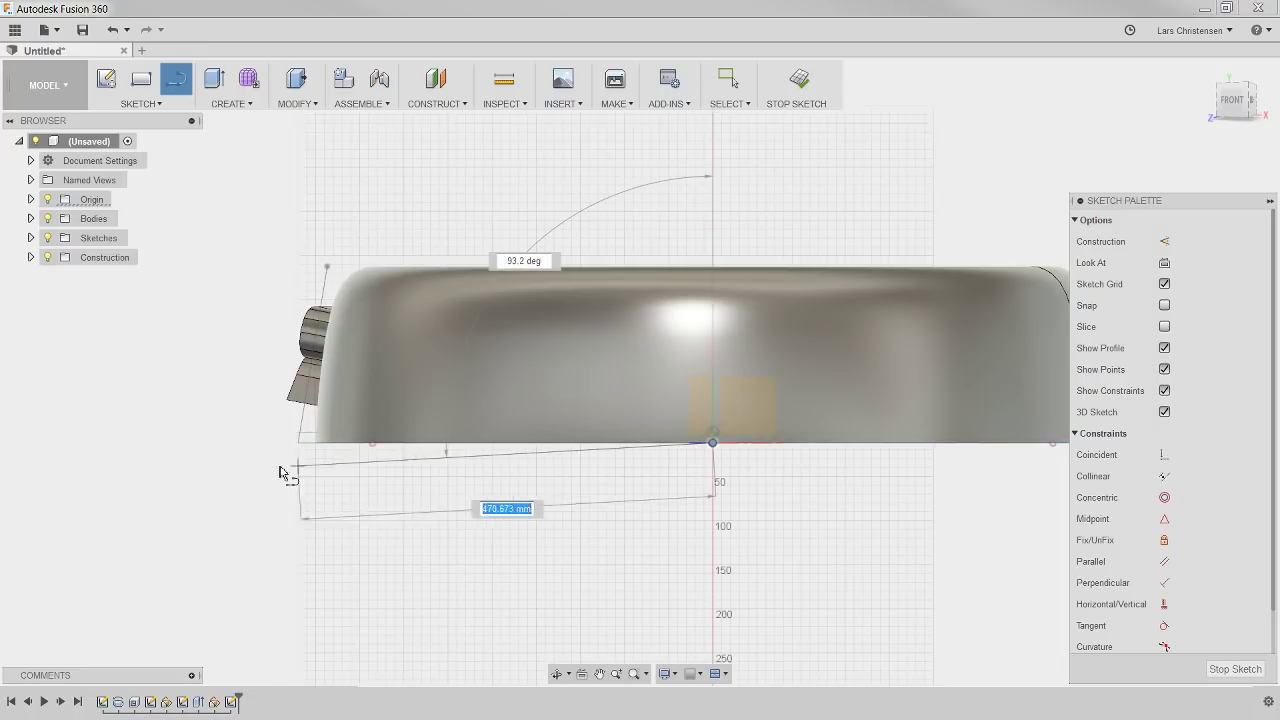
pyautogui.click(216, 443)
pyautogui.click(257, 238)
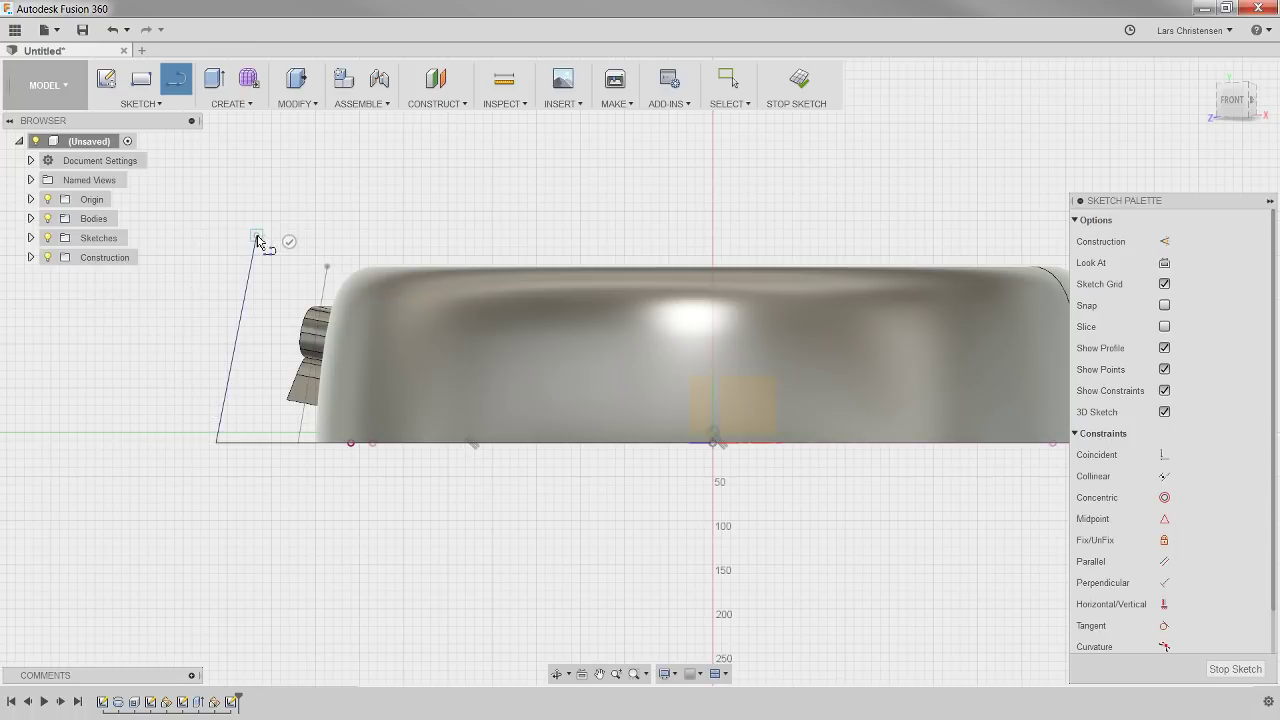
pyautogui.click(287, 243)
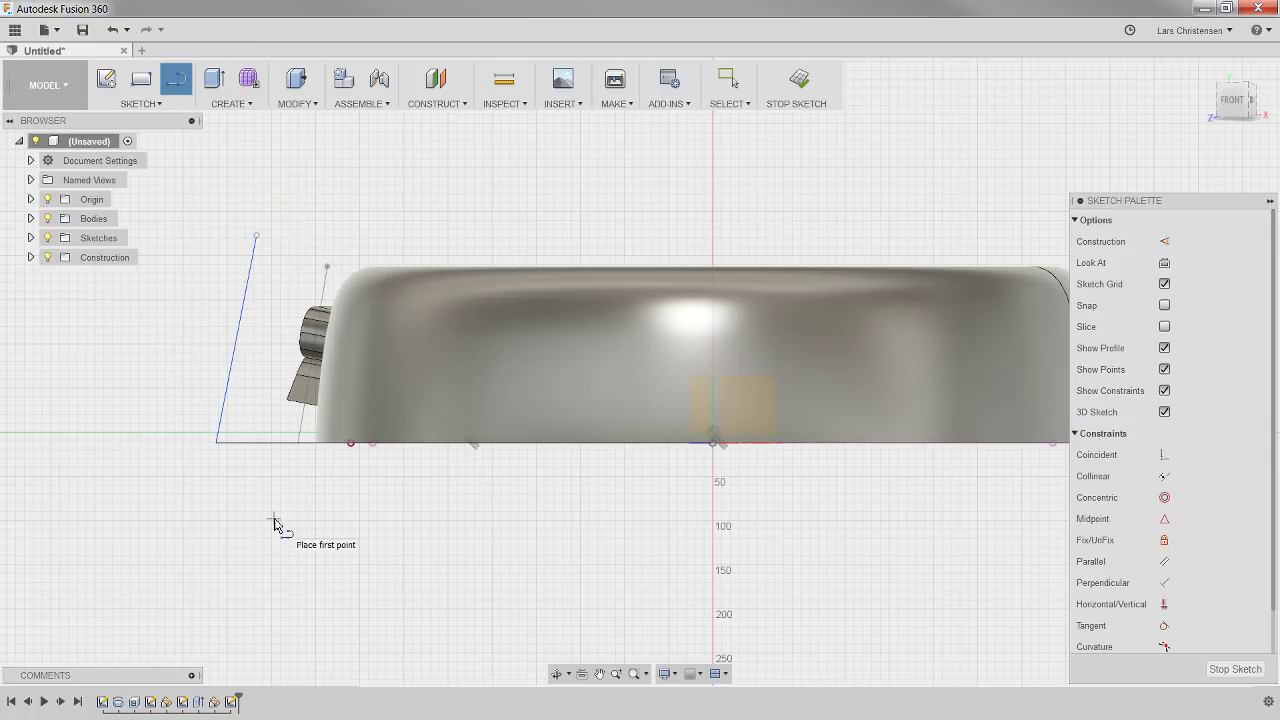
# Step: Dimension the horizontal baseline from the origin at 500 mm
pyautogui.scroll(2, 234, 410)
pyautogui.press('d')
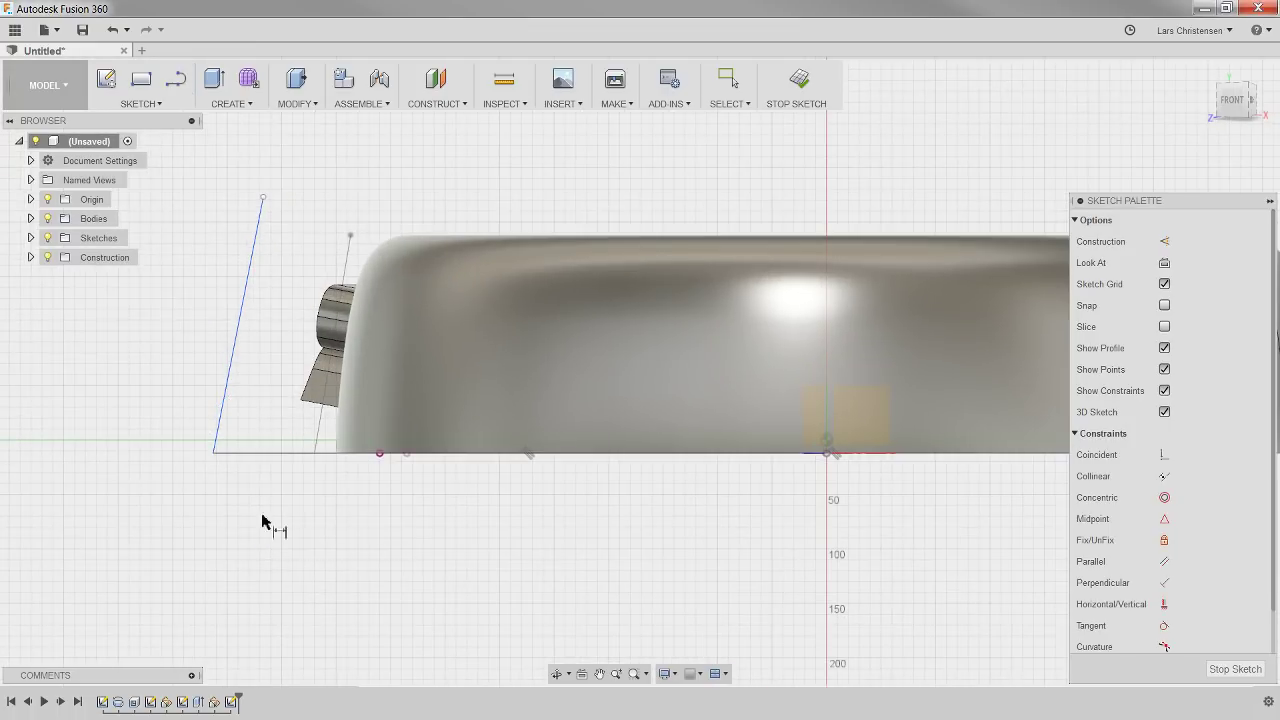
pyautogui.click(286, 457)
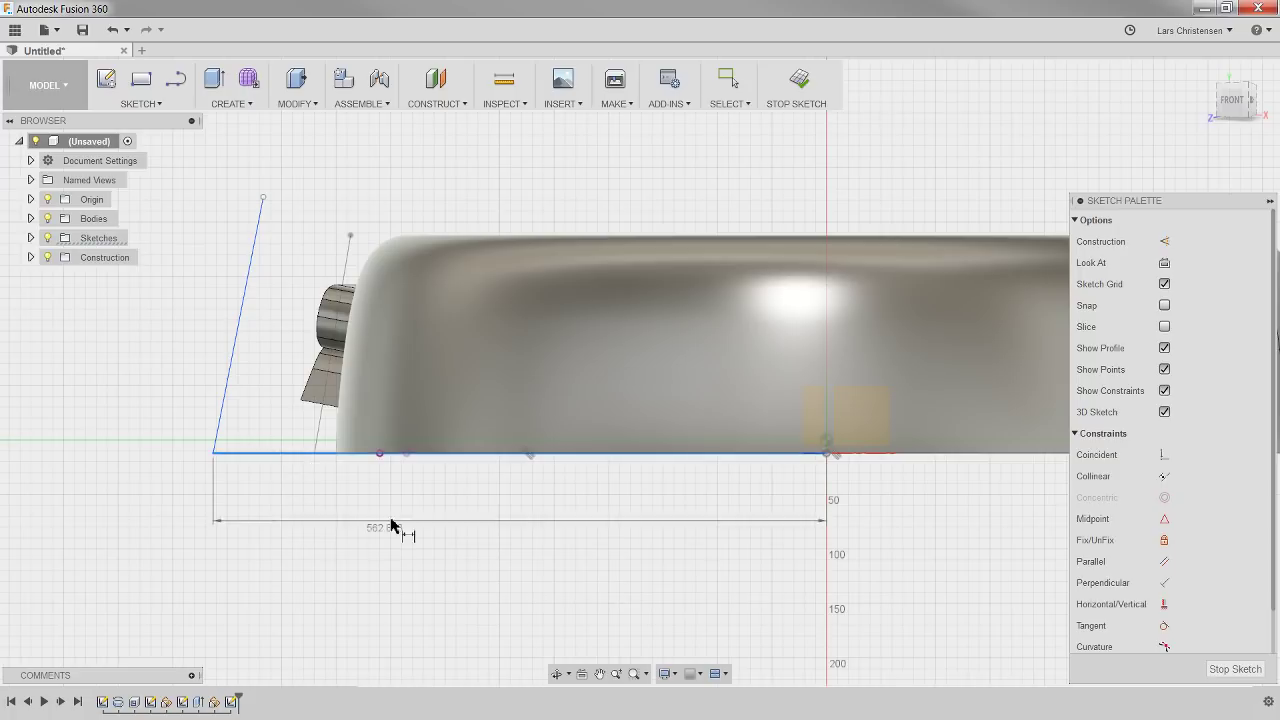
pyautogui.click(405, 522)
pyautogui.write('500')
pyautogui.press('Return')
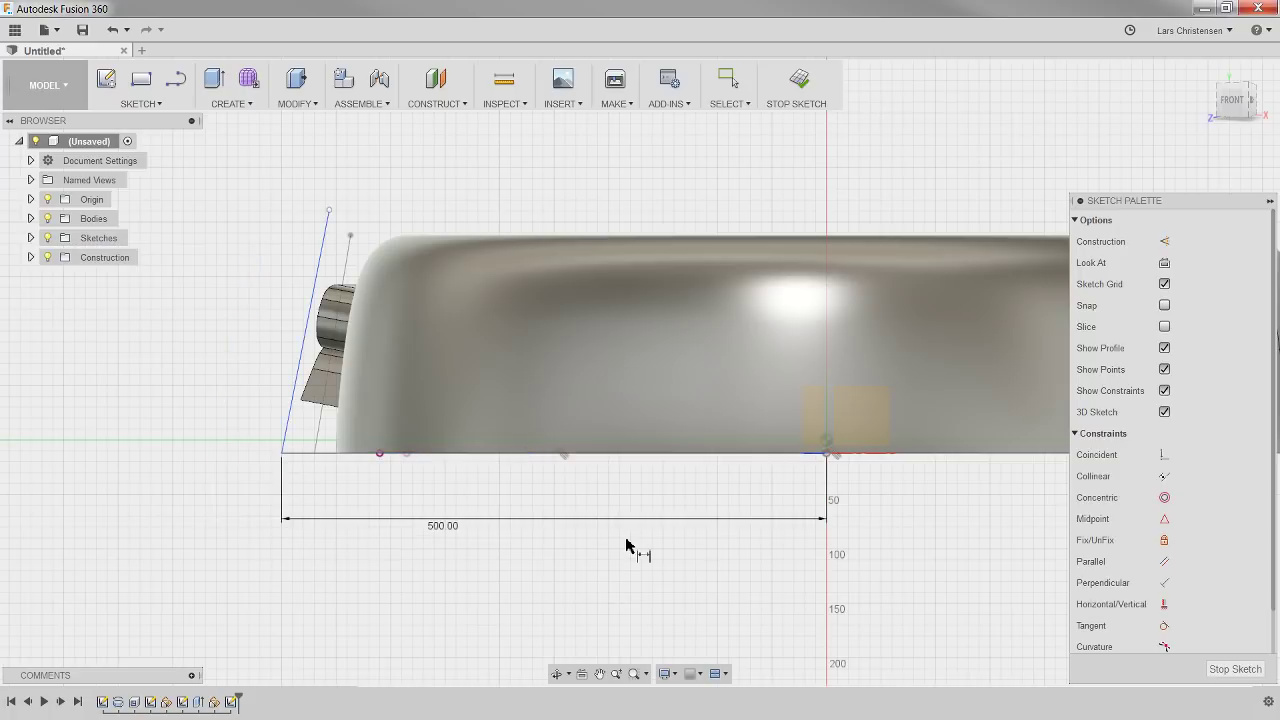
# Step: Dimension the angle between the baseline and the slanted line at 80 degrees
pyautogui.click(296, 455)
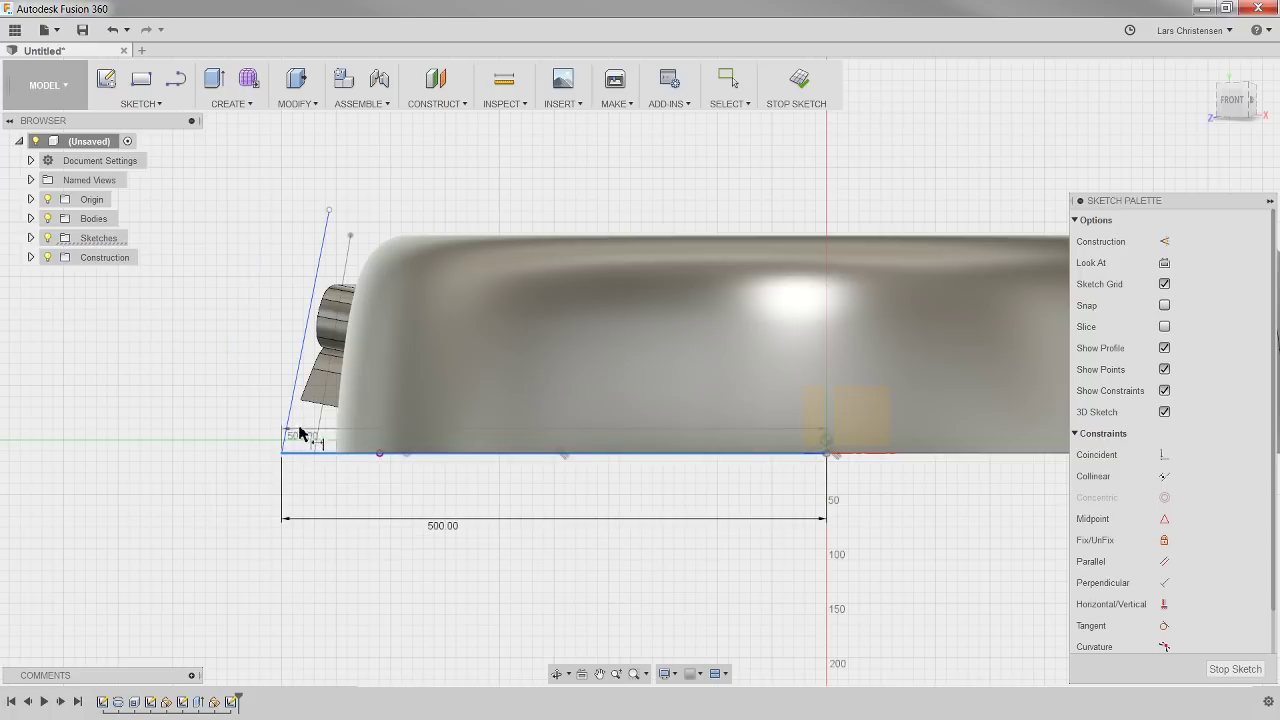
pyautogui.click(288, 424)
pyautogui.click(311, 434)
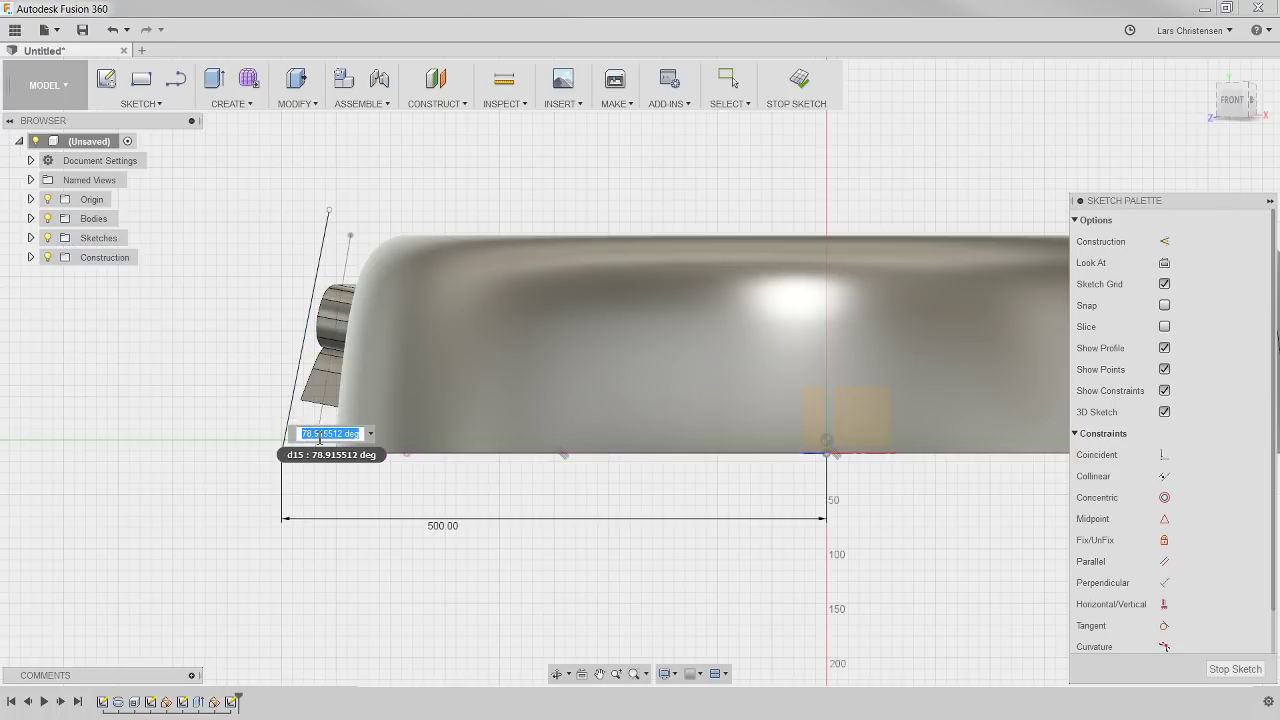
pyautogui.press('Return')
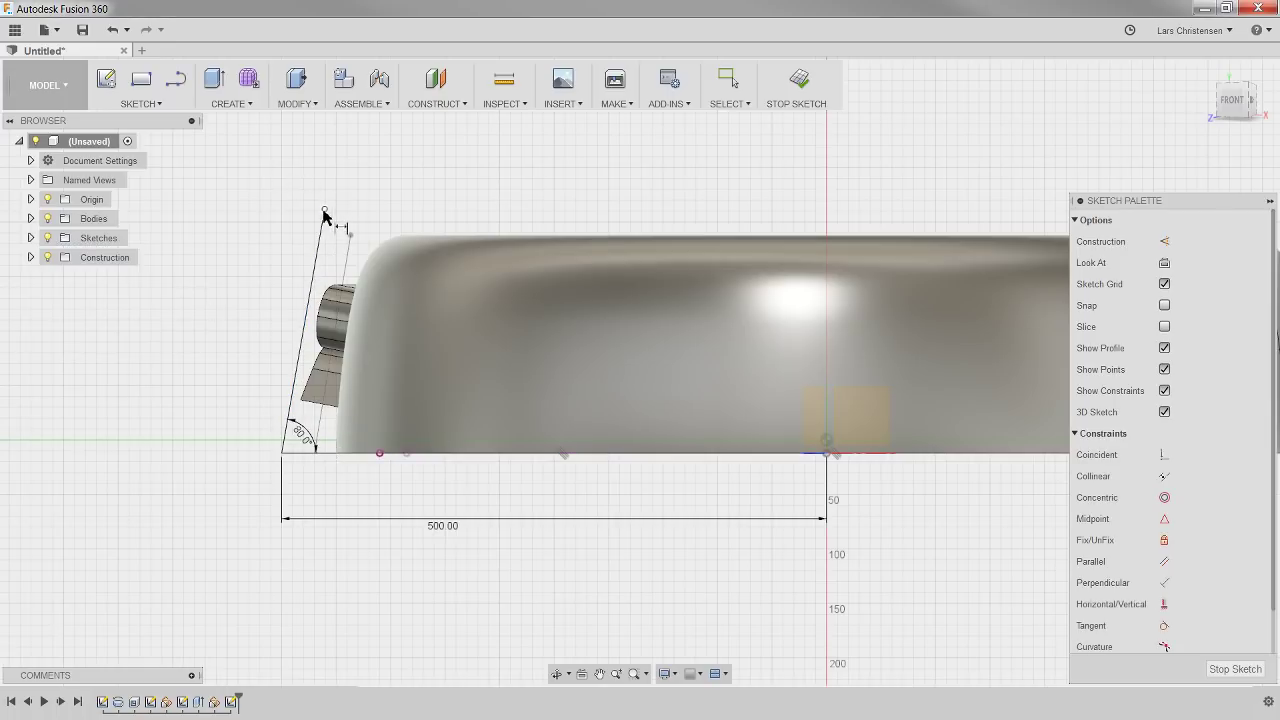
# Step: Dimension the height of the slanted line's upper endpoint above the baseline at 200 mm
pyautogui.click(324, 211)
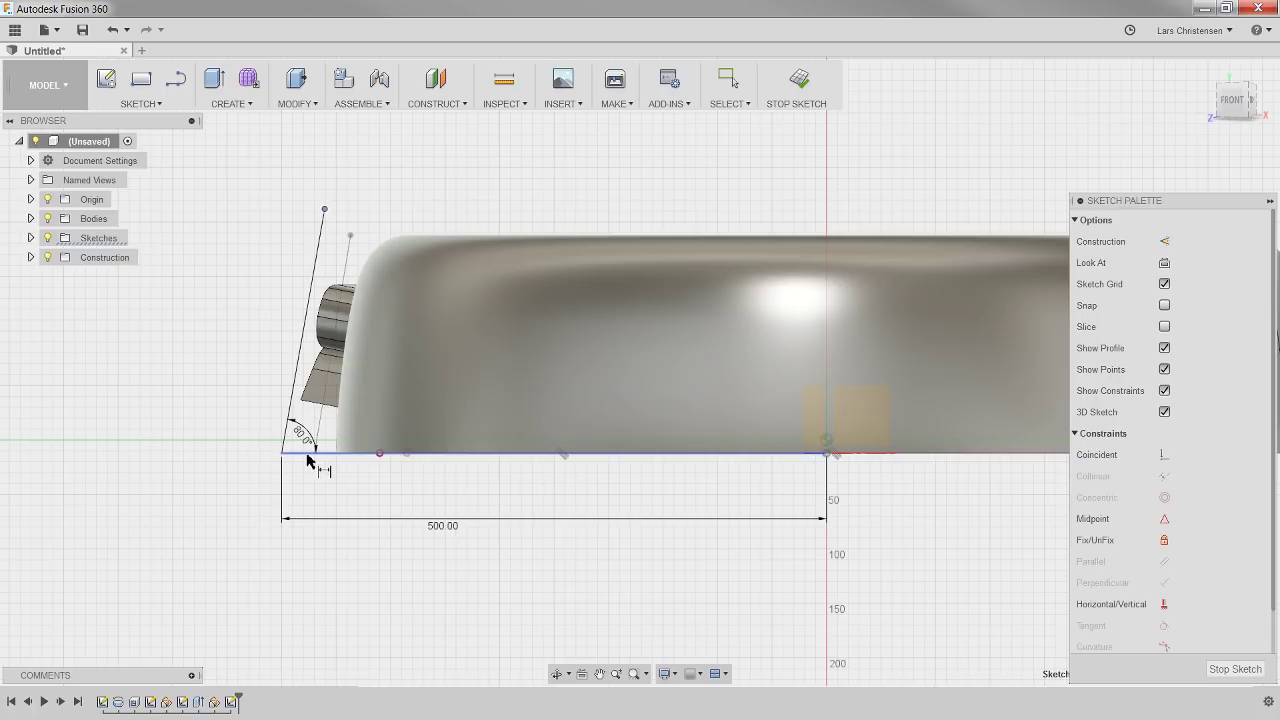
pyautogui.click(292, 425)
pyautogui.click(229, 337)
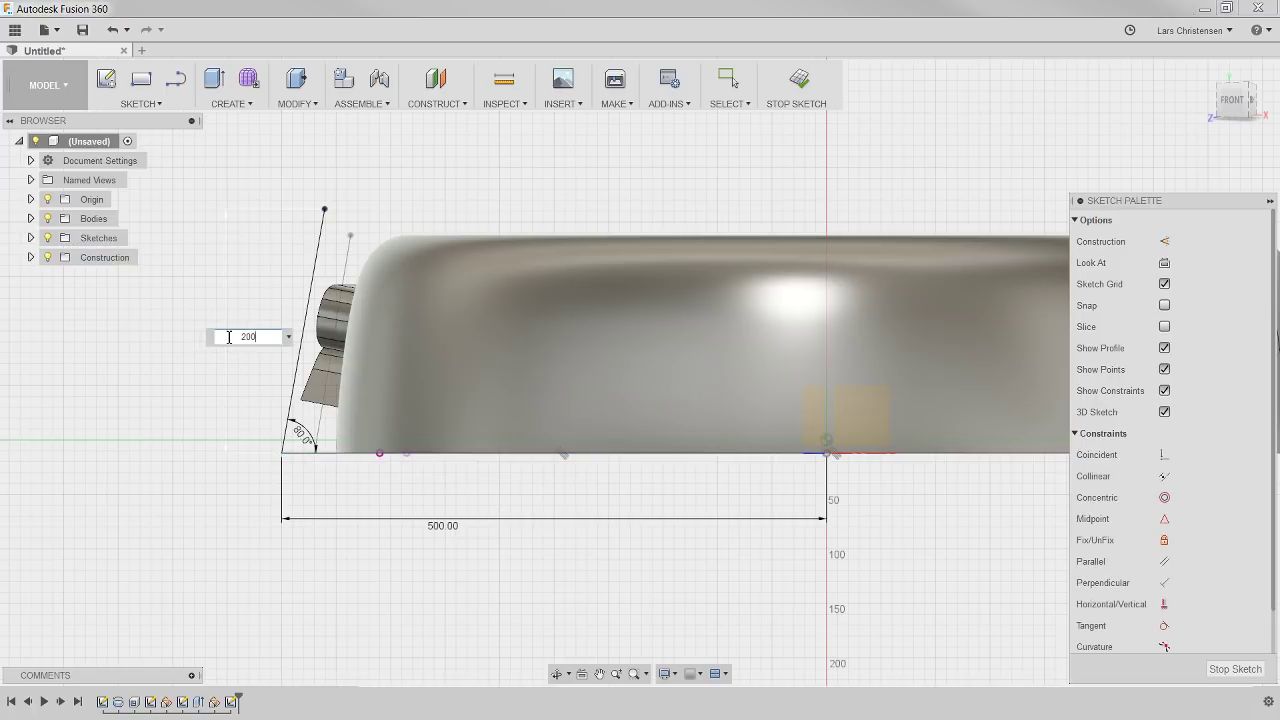
pyautogui.write('200')
pyautogui.press('Return')
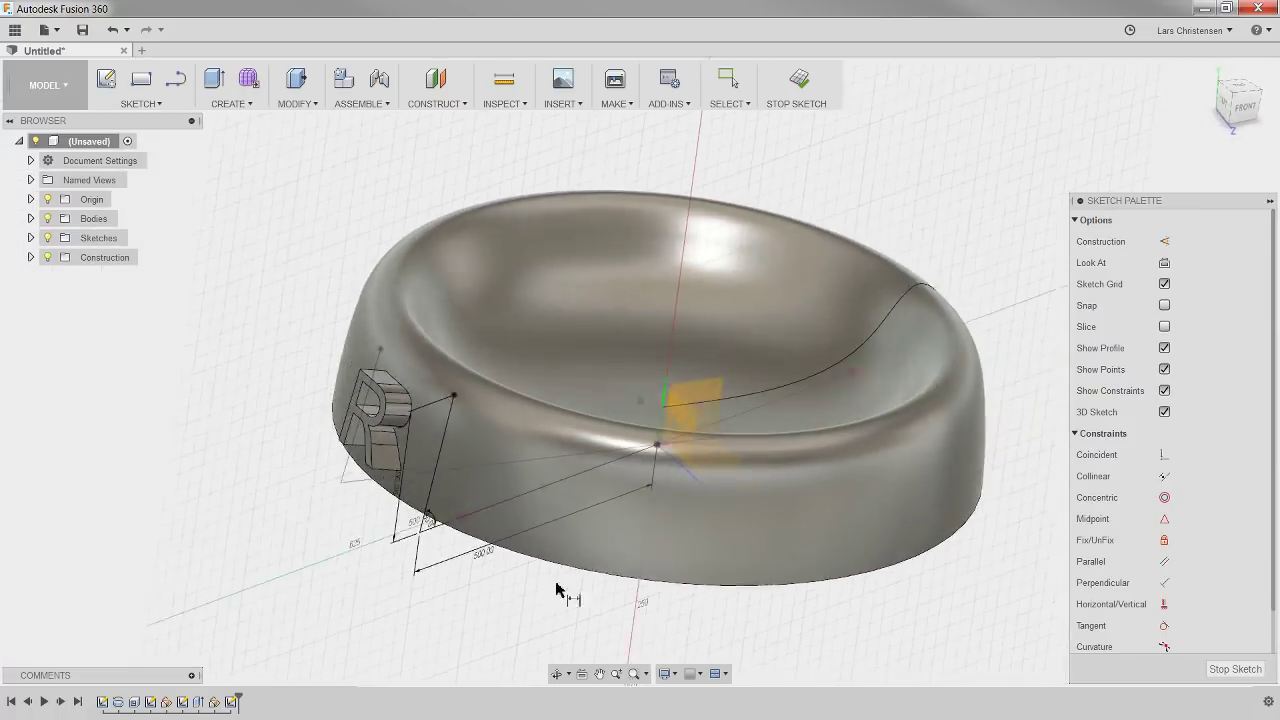
# Step: Finish the sketch and hide the bodies
pyautogui.click(1235, 669)
pyautogui.moveTo(620, 573)
pyautogui.keyDown('shift'); pyautogui.mouseDown(button='middle')
pyautogui.moveTo(414, 700)
pyautogui.moveTo(349, 591)
pyautogui.moveTo(566, 443)
pyautogui.moveTo(295, 612)
pyautogui.mouseUp(button='middle'); pyautogui.keyUp('shift')
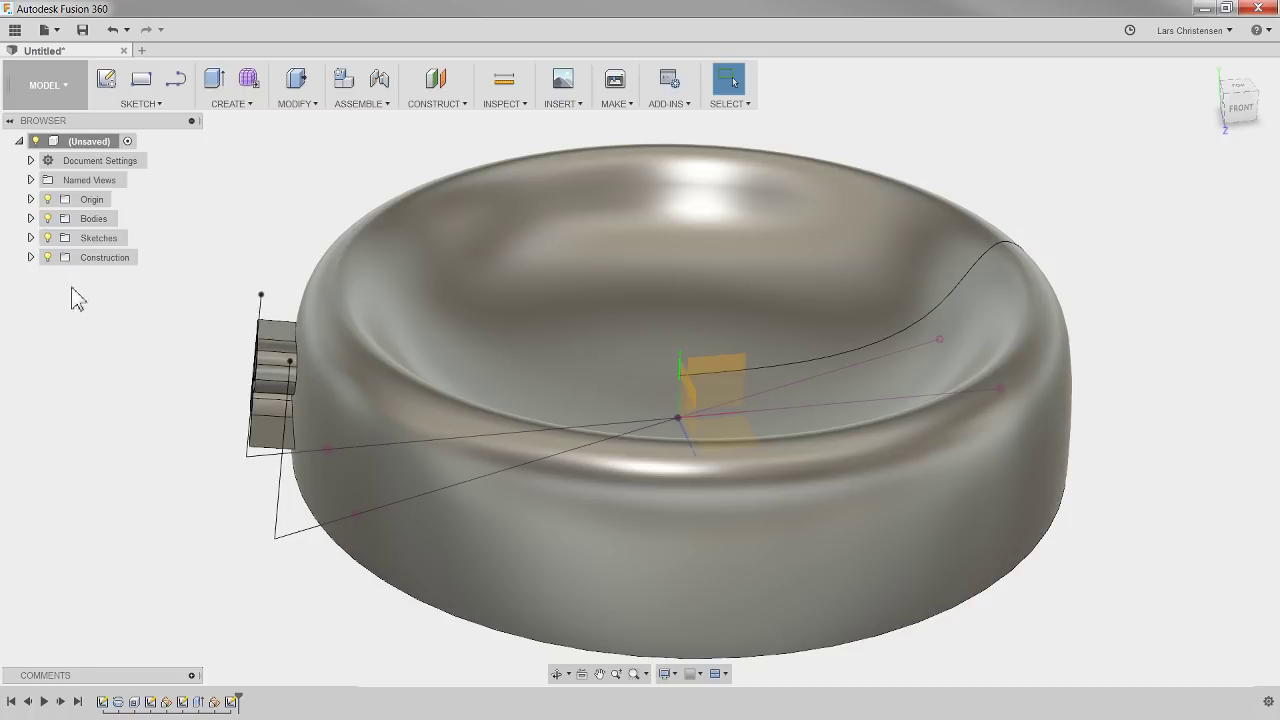
pyautogui.click(47, 218)
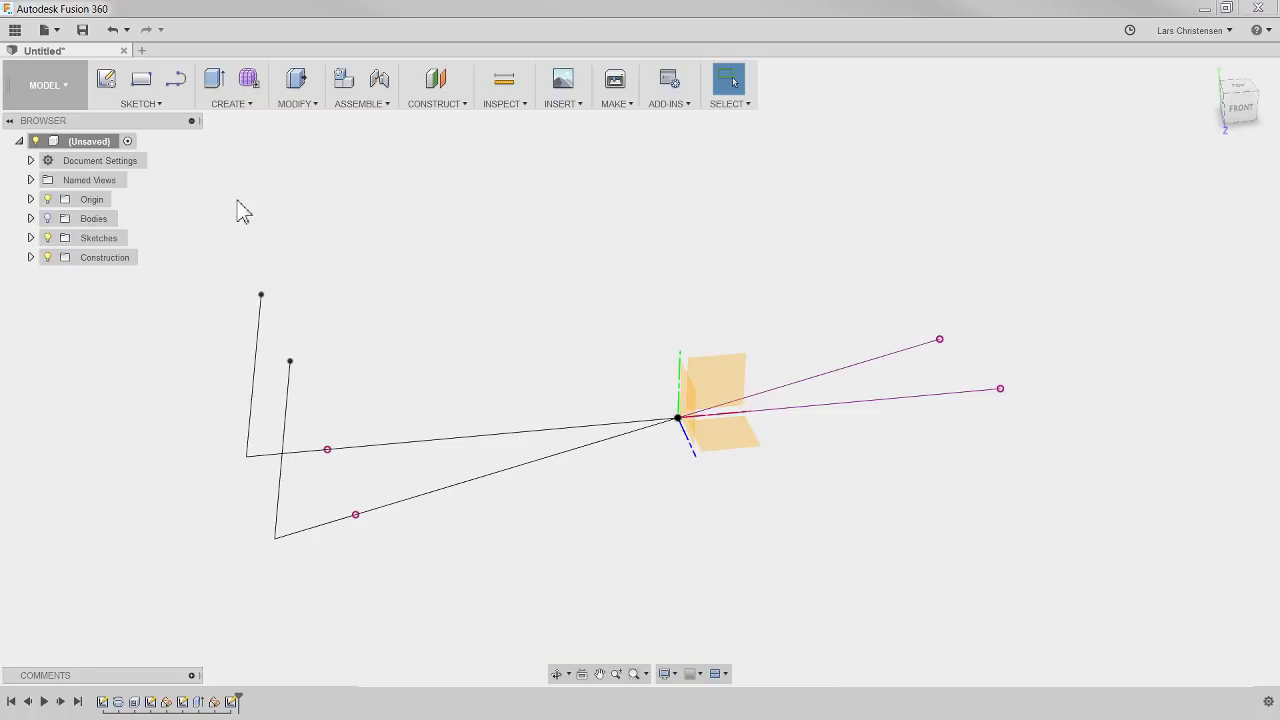
pyautogui.click(450, 104)
pyautogui.click(439, 160)
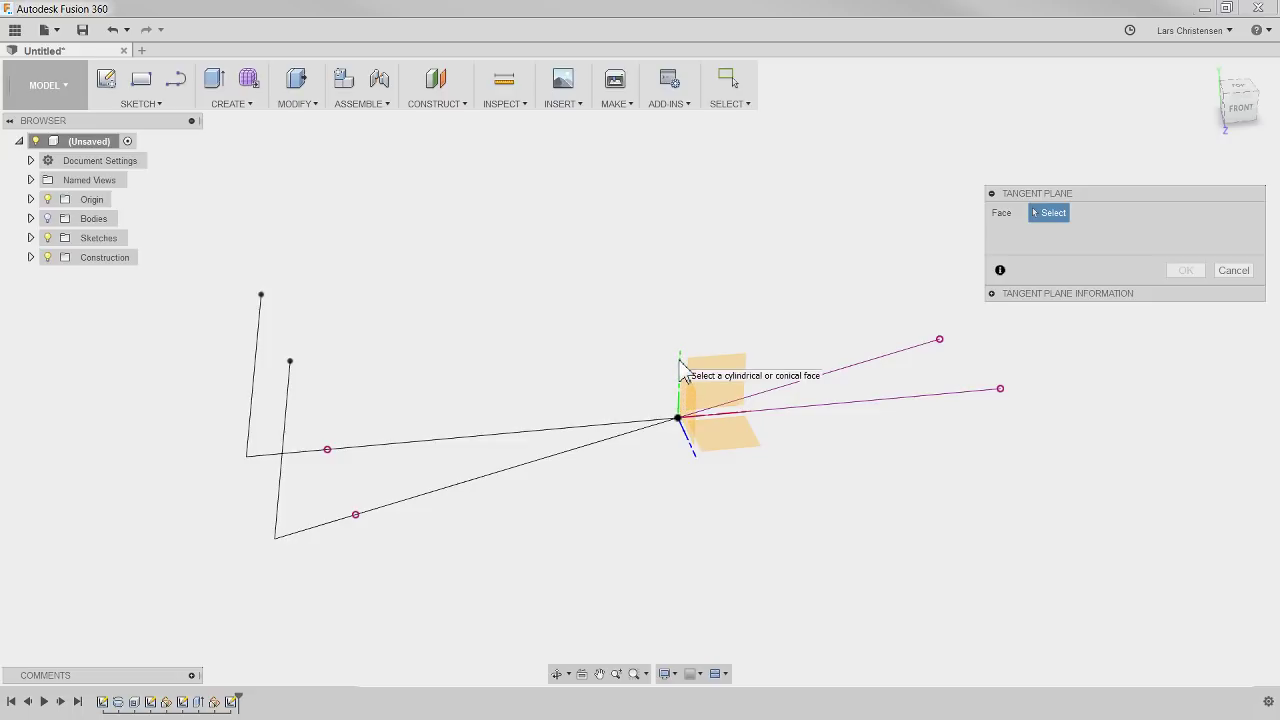
pyautogui.click(1232, 272)
# Step: Create a construction plane at an angle of 40 degrees through the vertical Y axis
pyautogui.click(440, 103)
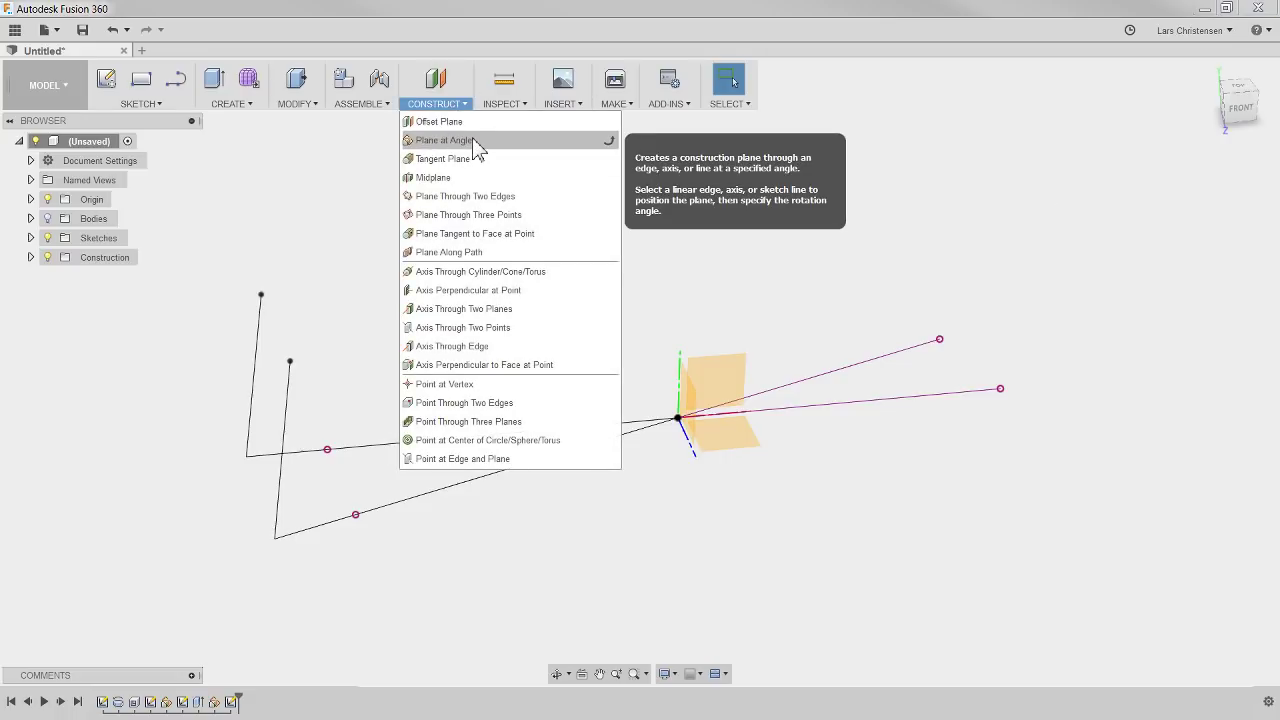
pyautogui.click(476, 142)
pyautogui.click(681, 388)
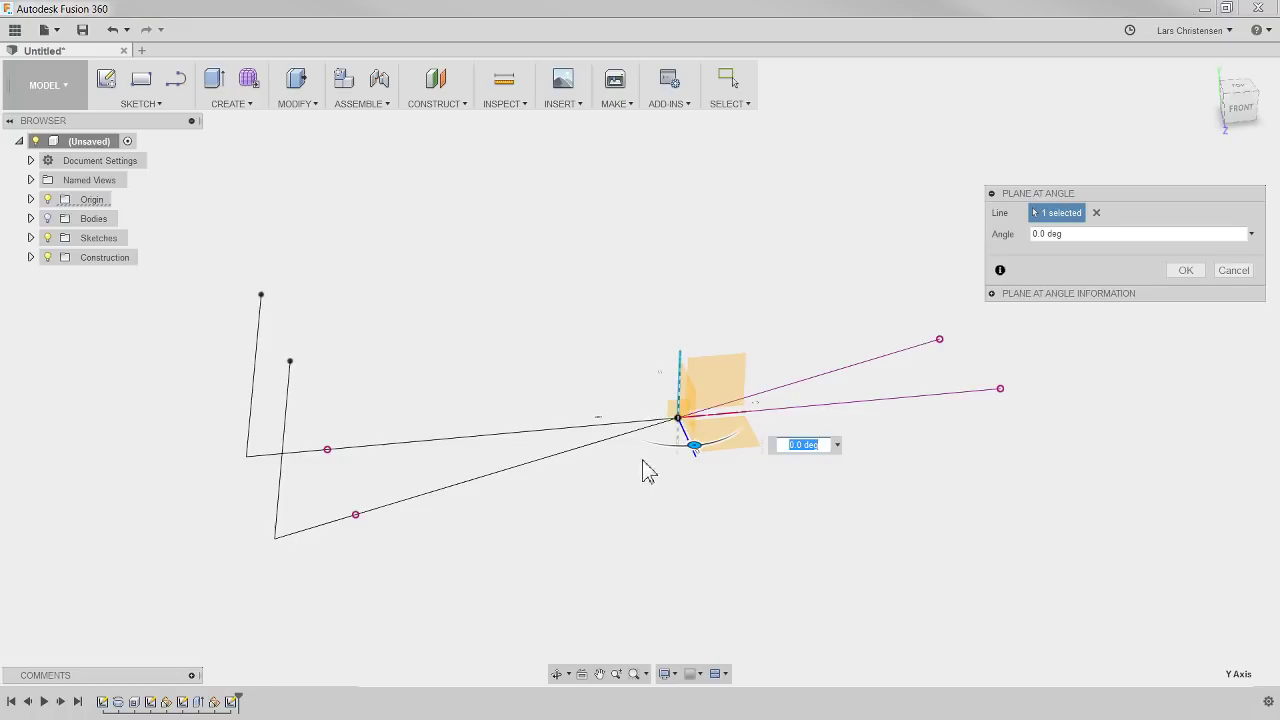
pyautogui.moveTo(692, 448); pyautogui.dragTo(714, 448)
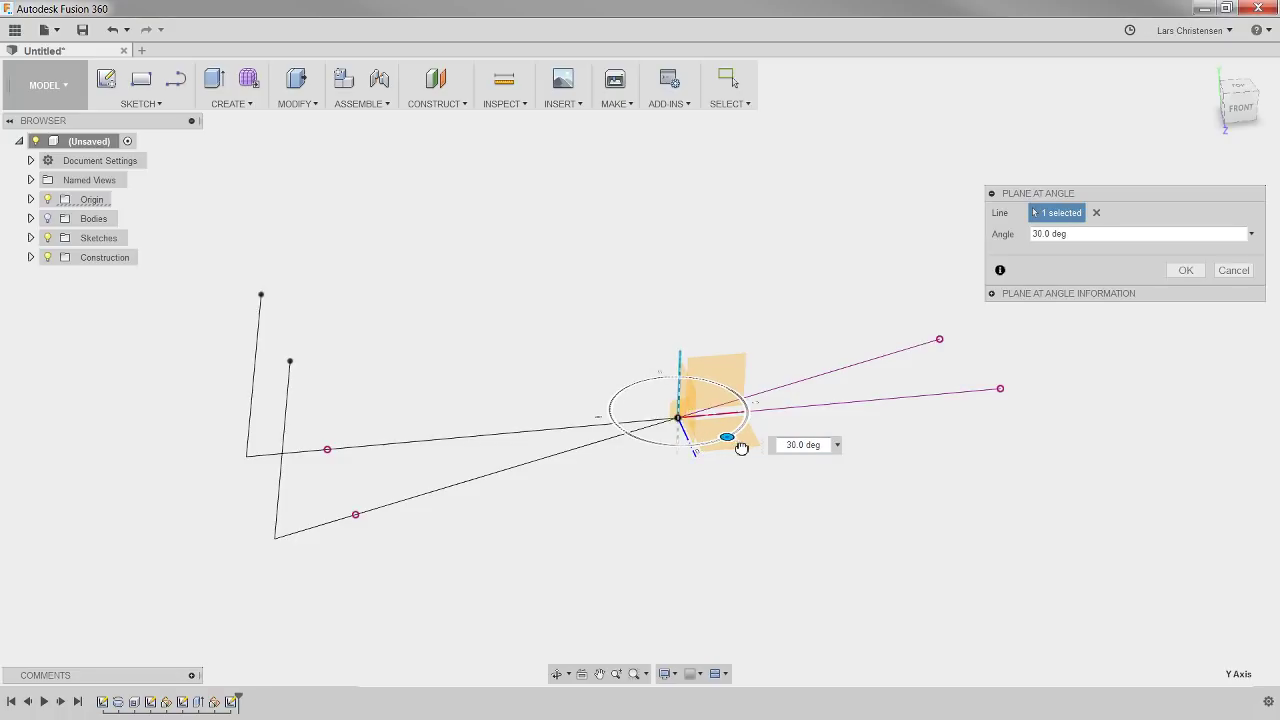
pyautogui.moveTo(758, 445); pyautogui.dragTo(758, 444)
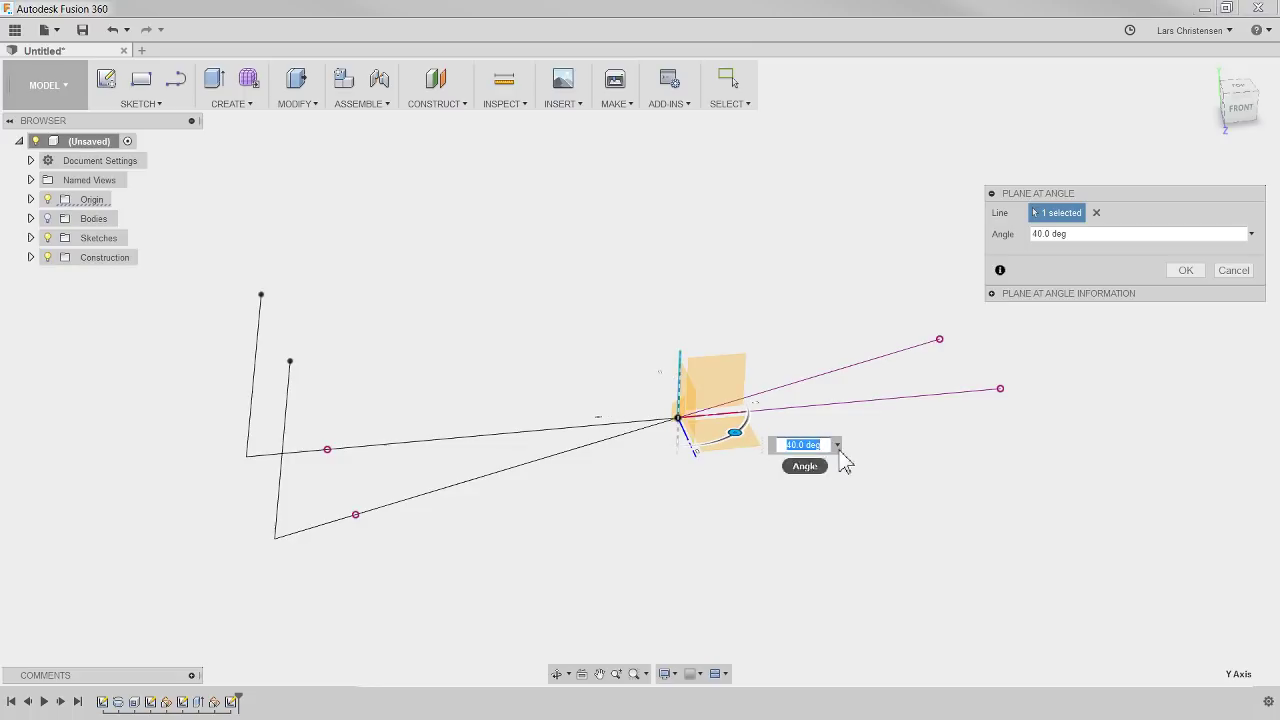
pyautogui.keyDown('shift'); pyautogui.moveTo(839, 455); pyautogui.dragTo(697, 498, button='middle'); pyautogui.keyUp('shift')
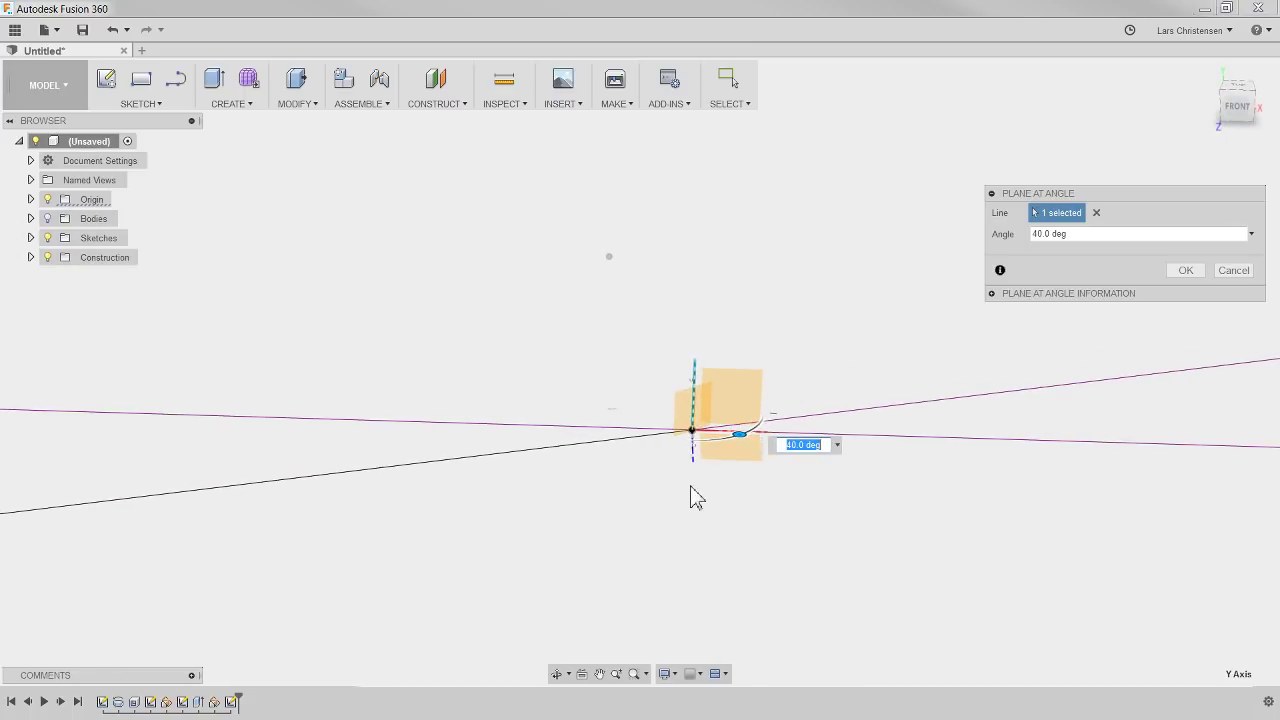
pyautogui.click(1172, 271)
# Step: Start a sketch on the 40-degree angled plane and show the bodies
pyautogui.moveTo(838, 542)
pyautogui.keyDown('shift'); pyautogui.mouseDown(button='middle')
pyautogui.moveTo(734, 563)
pyautogui.moveTo(671, 509)
pyautogui.moveTo(660, 460)
pyautogui.moveTo(677, 449)
pyautogui.moveTo(646, 506)
pyautogui.moveTo(517, 303)
pyautogui.mouseUp(button='middle'); pyautogui.keyUp('shift')
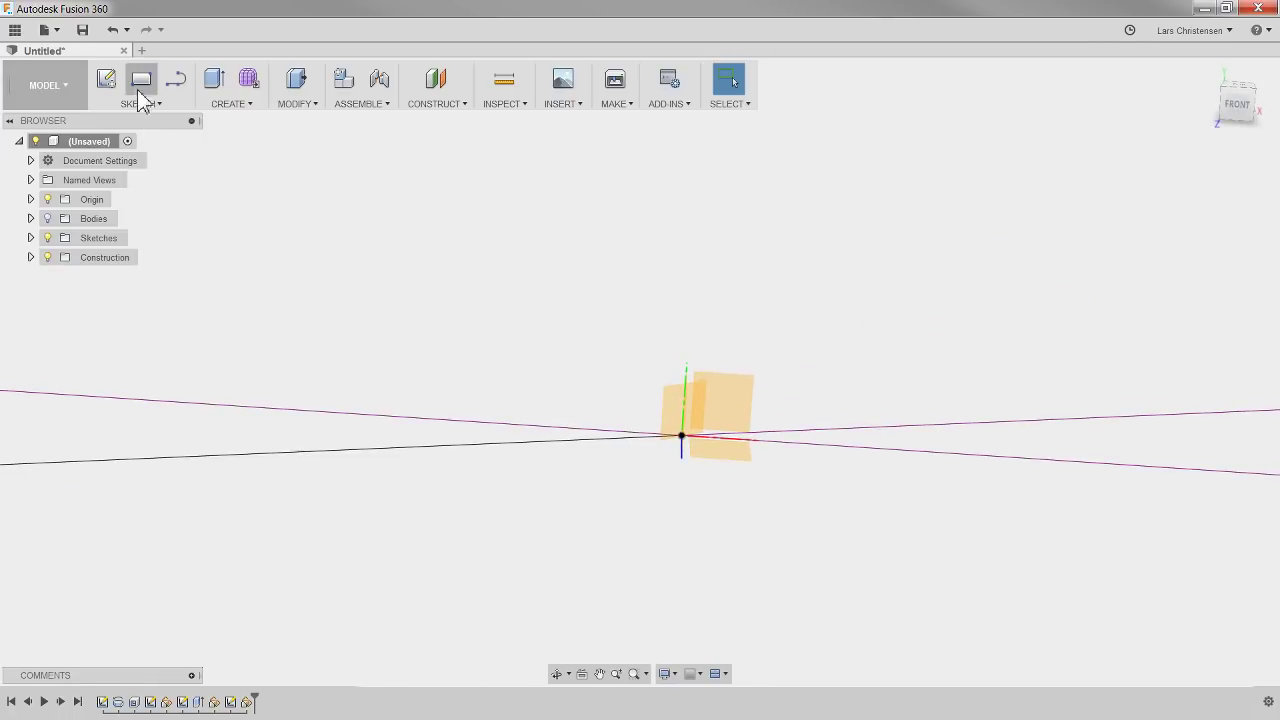
pyautogui.click(106, 78)
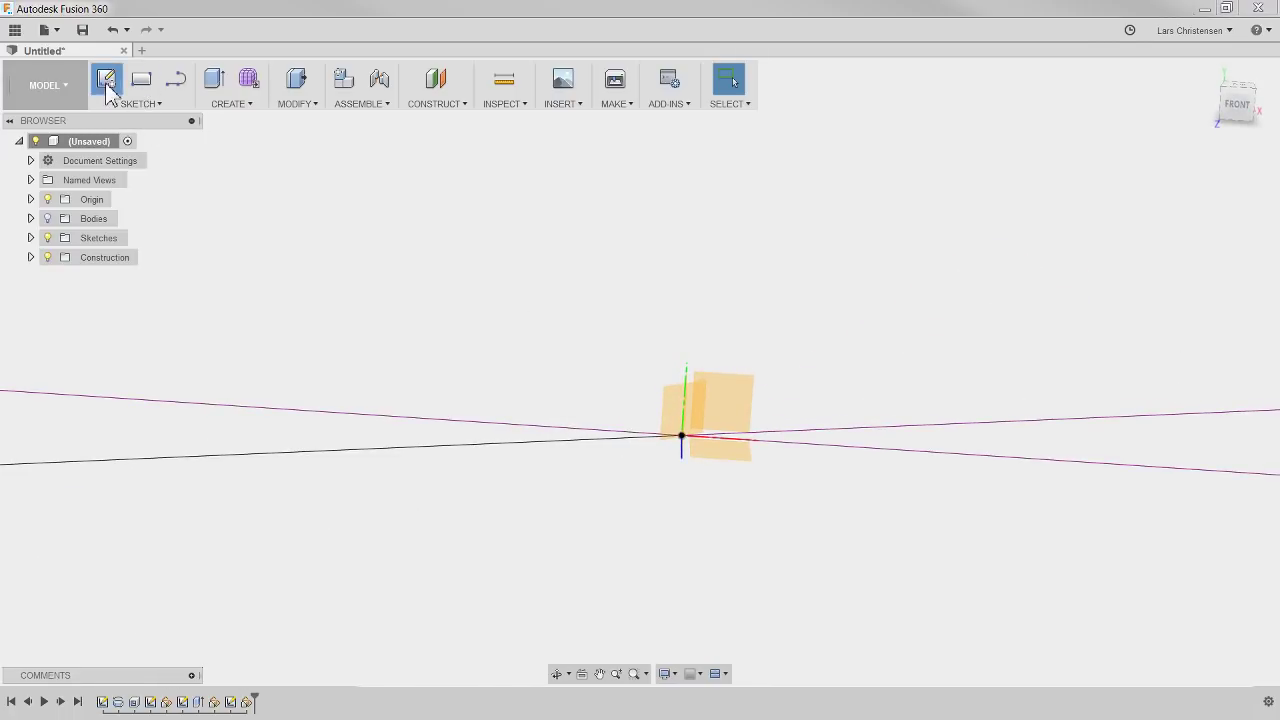
pyautogui.click(672, 407)
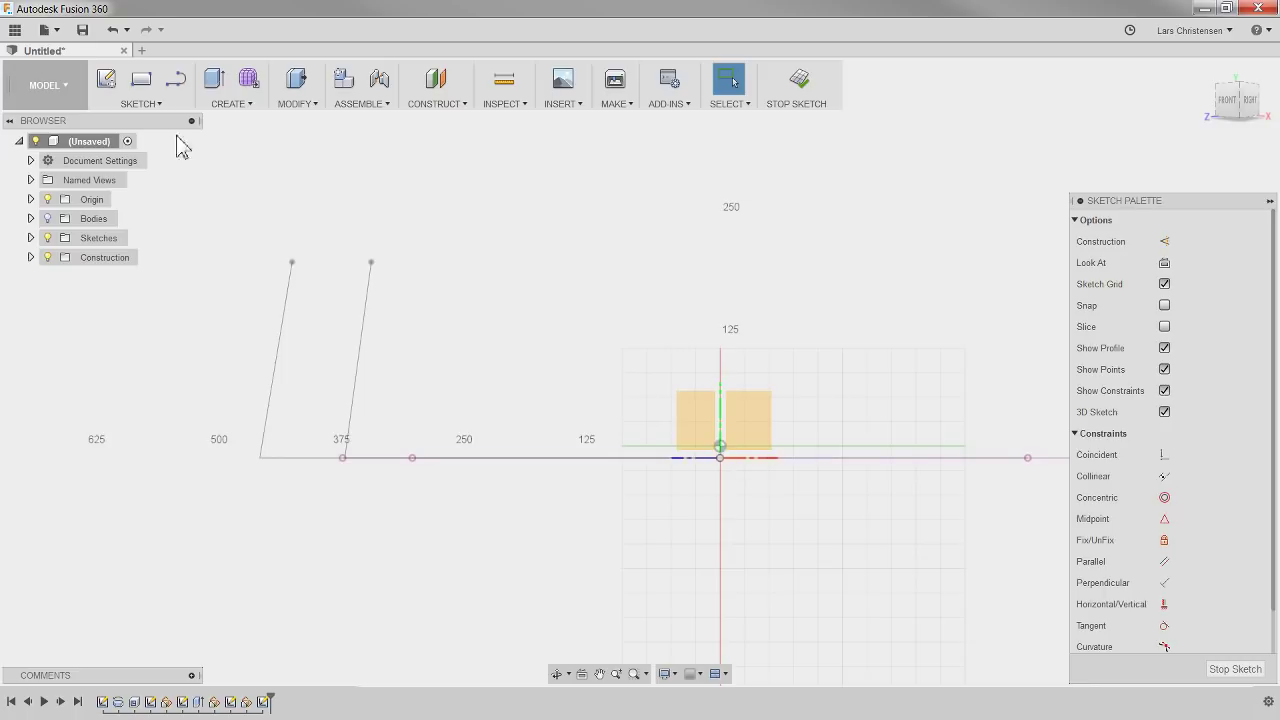
pyautogui.click(47, 218)
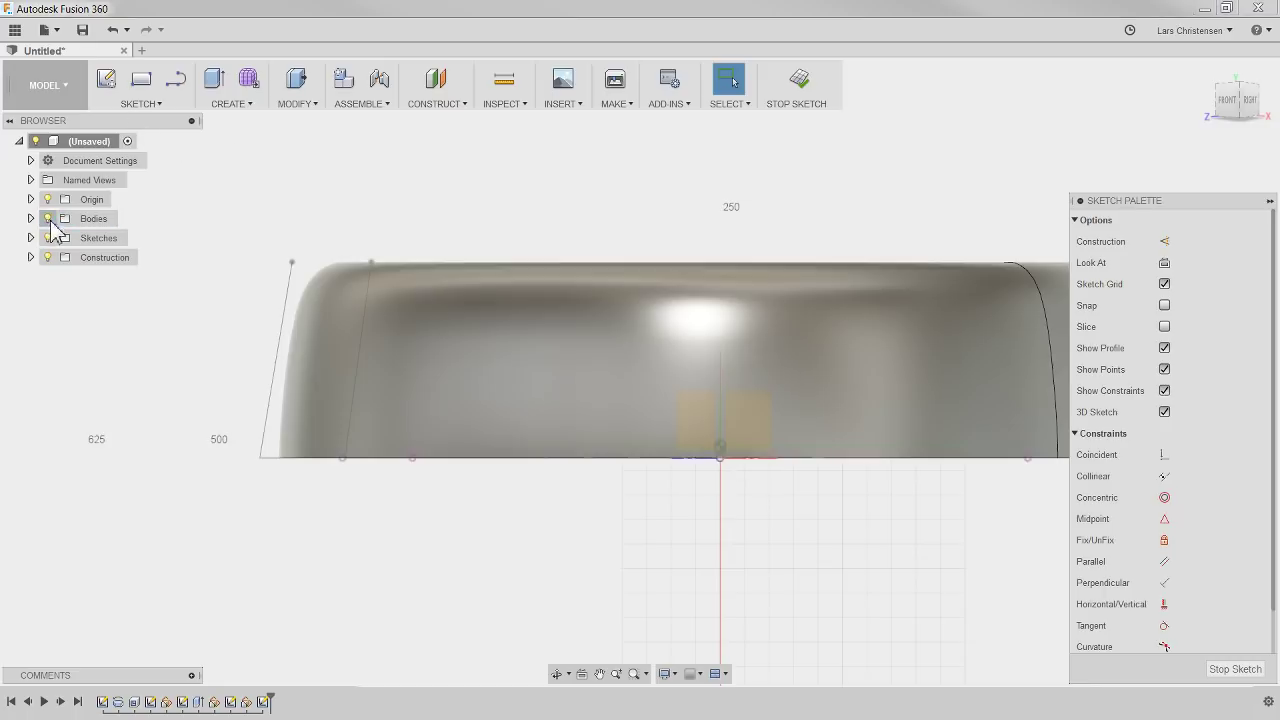
# Step: Sketch a baseline about 567 mm long from the origin past the bowl wall, continuing into a slanted line up towards the bowl
pyautogui.scroll(-2, 326, 343)
pyautogui.press('p')
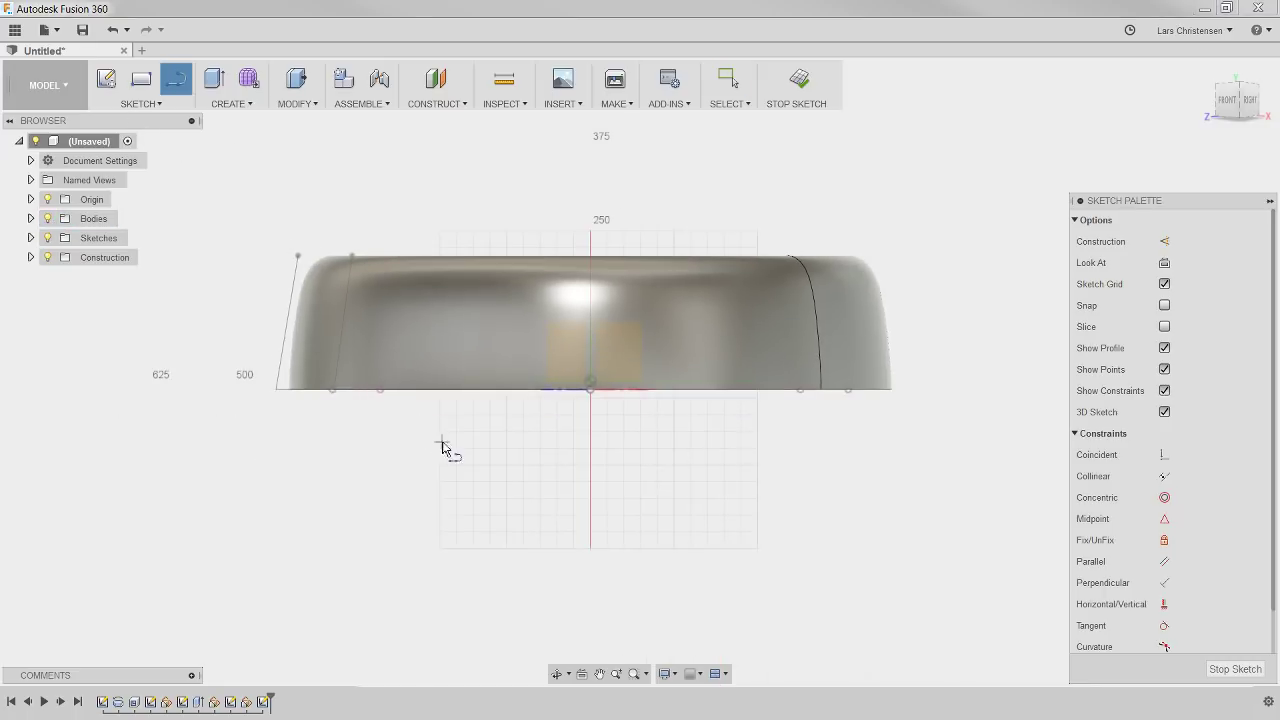
pyautogui.click(591, 389)
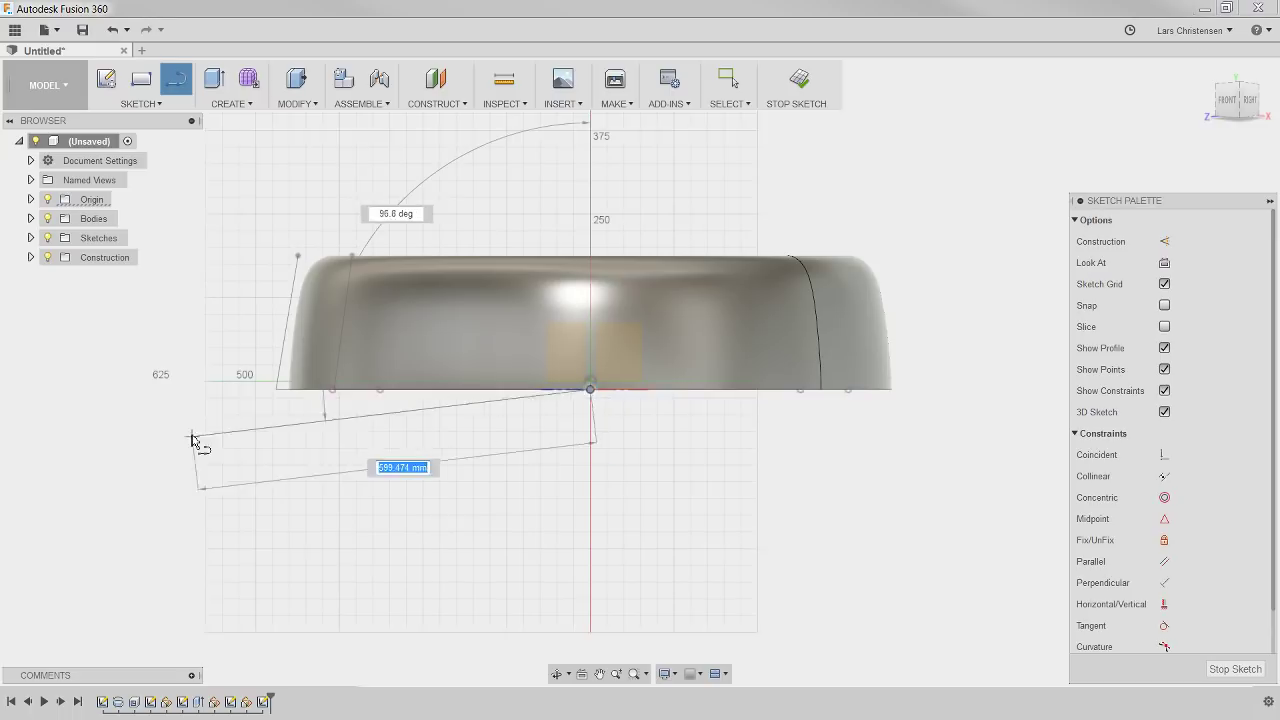
pyautogui.click(211, 389)
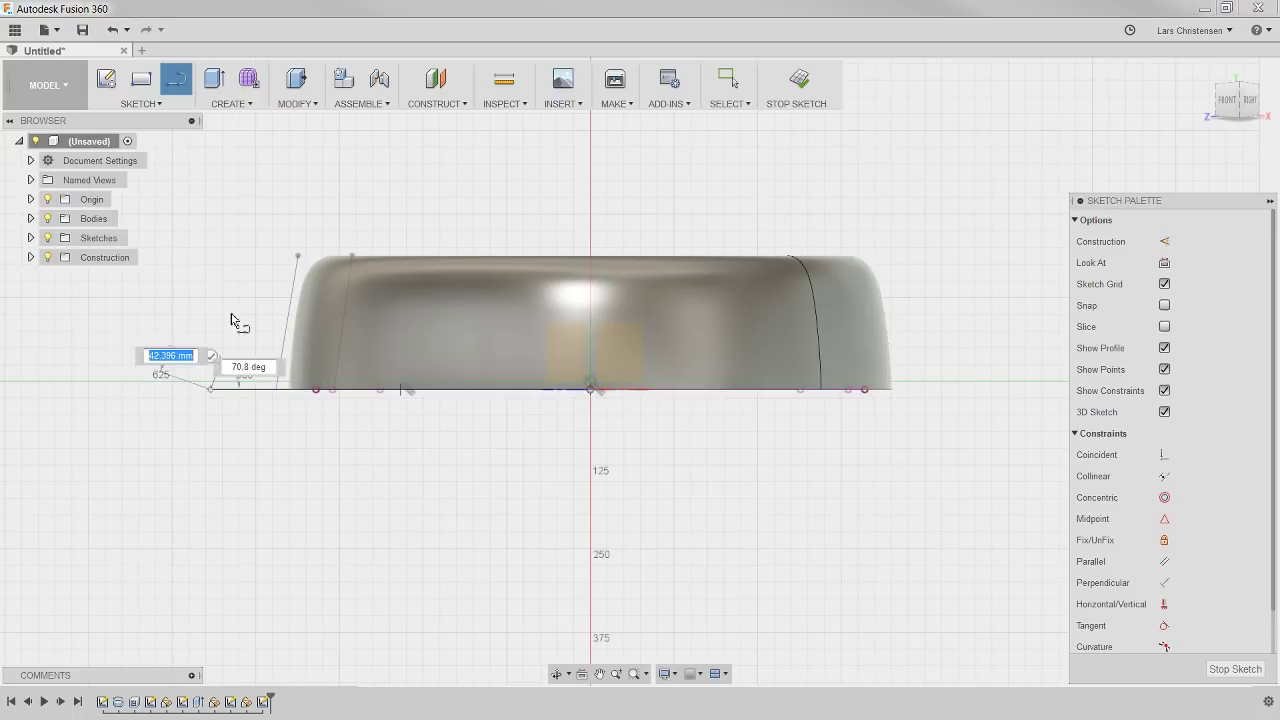
pyautogui.click(238, 246)
pyautogui.click(271, 254)
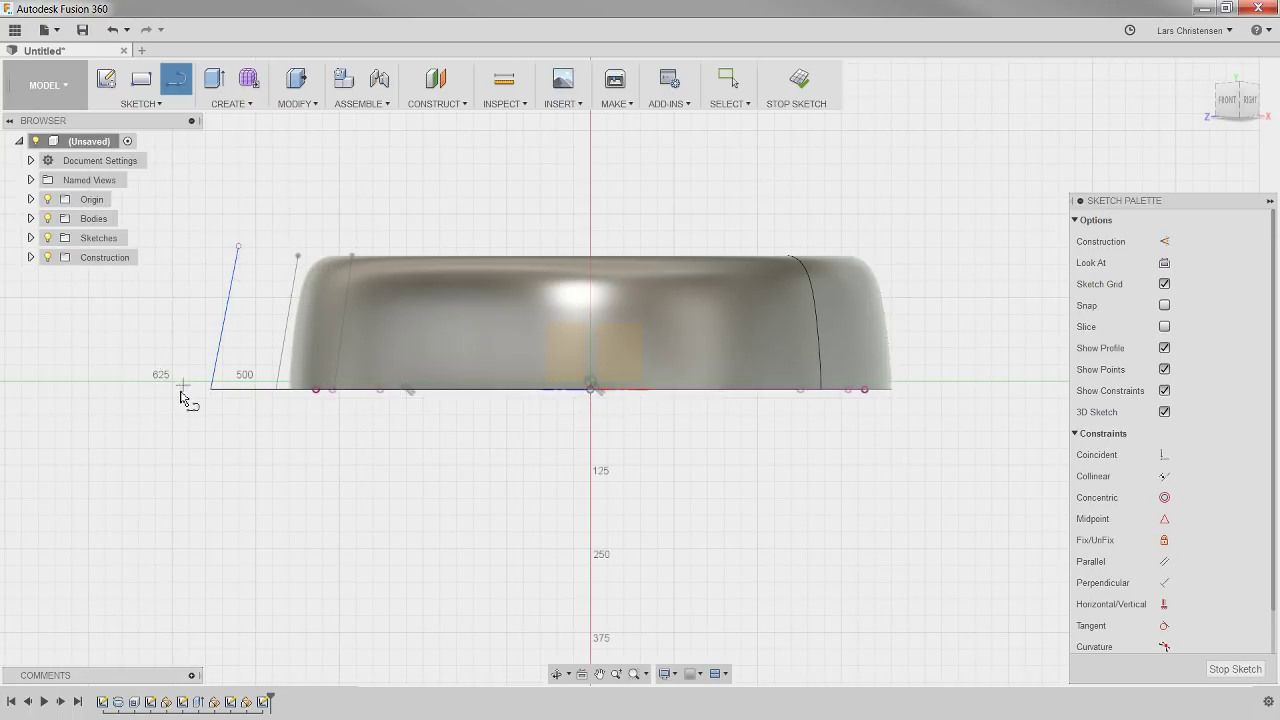
# Step: Dimension the sketch's baseline from the origin to a length of 500 mm
pyautogui.scroll(3, 180, 390)
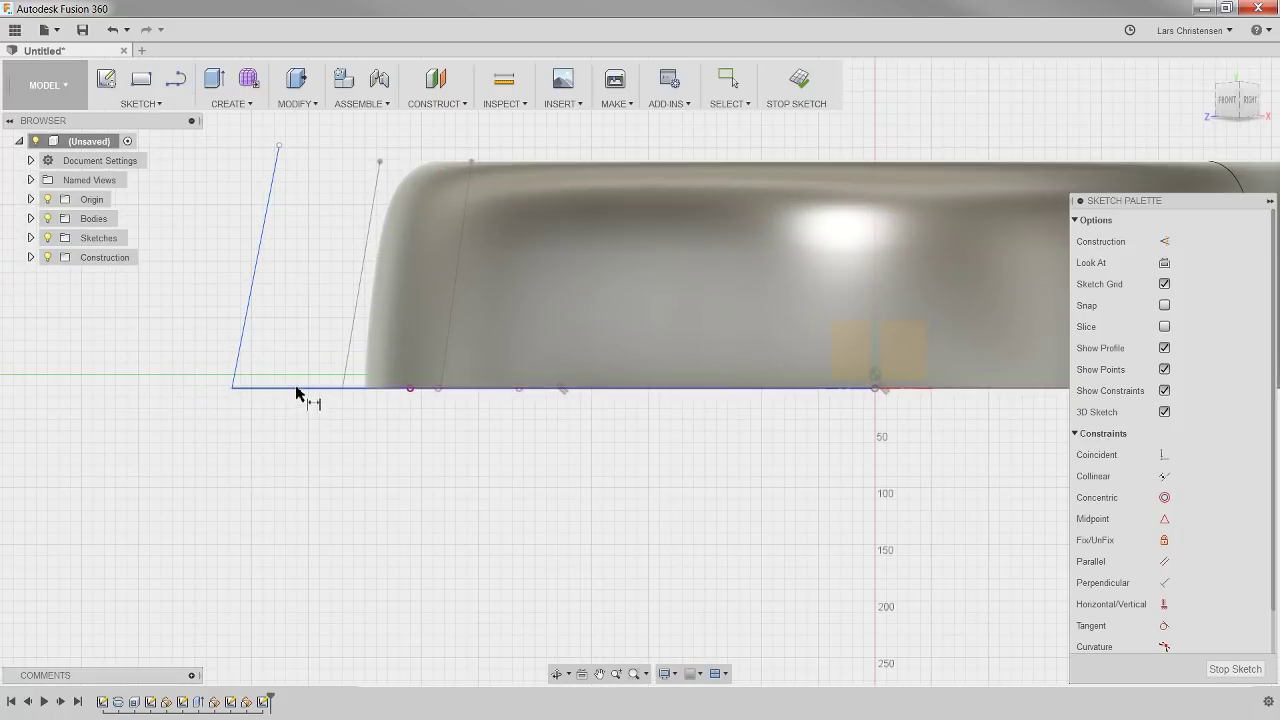
pyautogui.click(296, 390)
pyautogui.click(370, 473)
pyautogui.write('500')
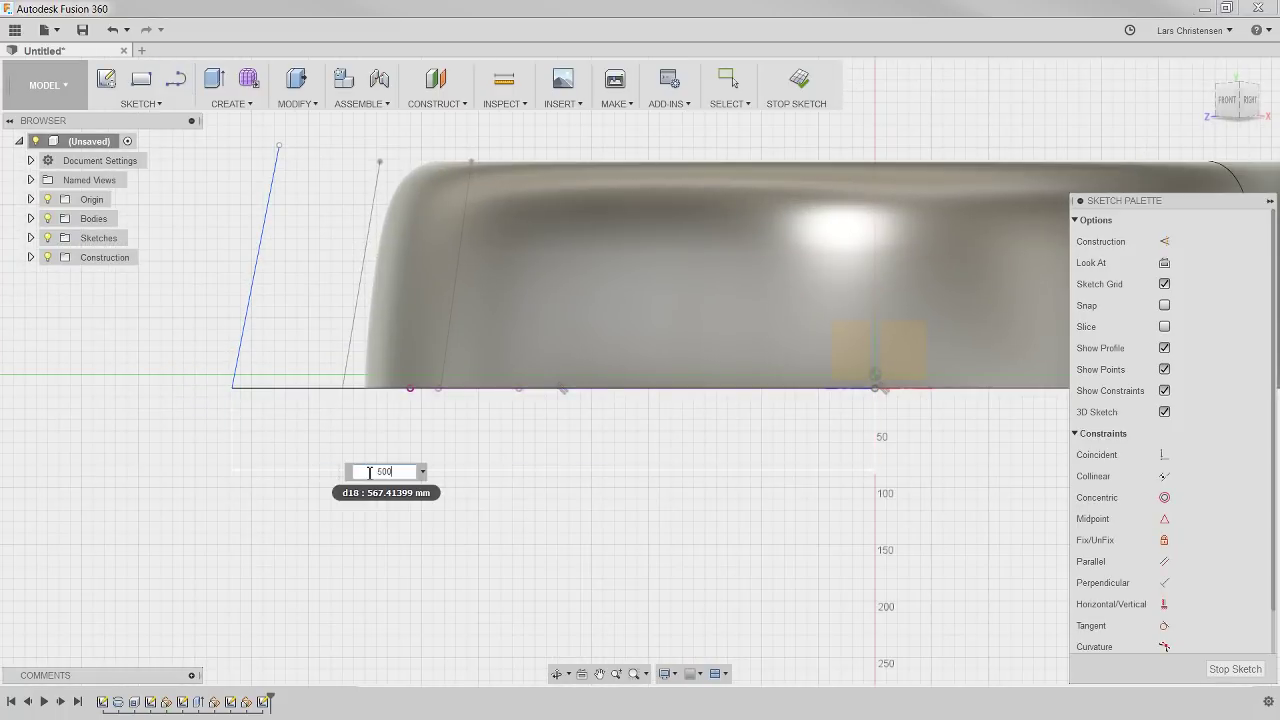
pyautogui.press('Return')
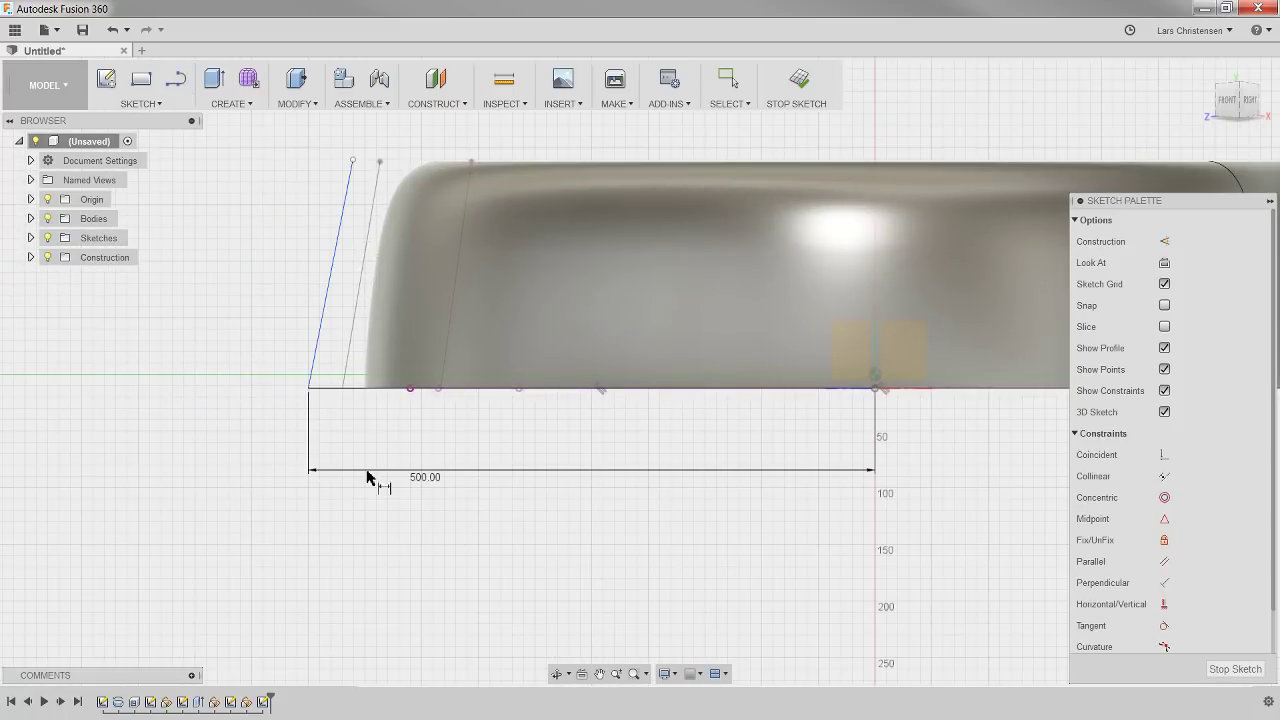
# Step: Dimension the angle between the baseline and the slanted line as 80 degrees
pyautogui.click(331, 387)
pyautogui.click(317, 349)
pyautogui.click(342, 345)
pyautogui.click(344, 350)
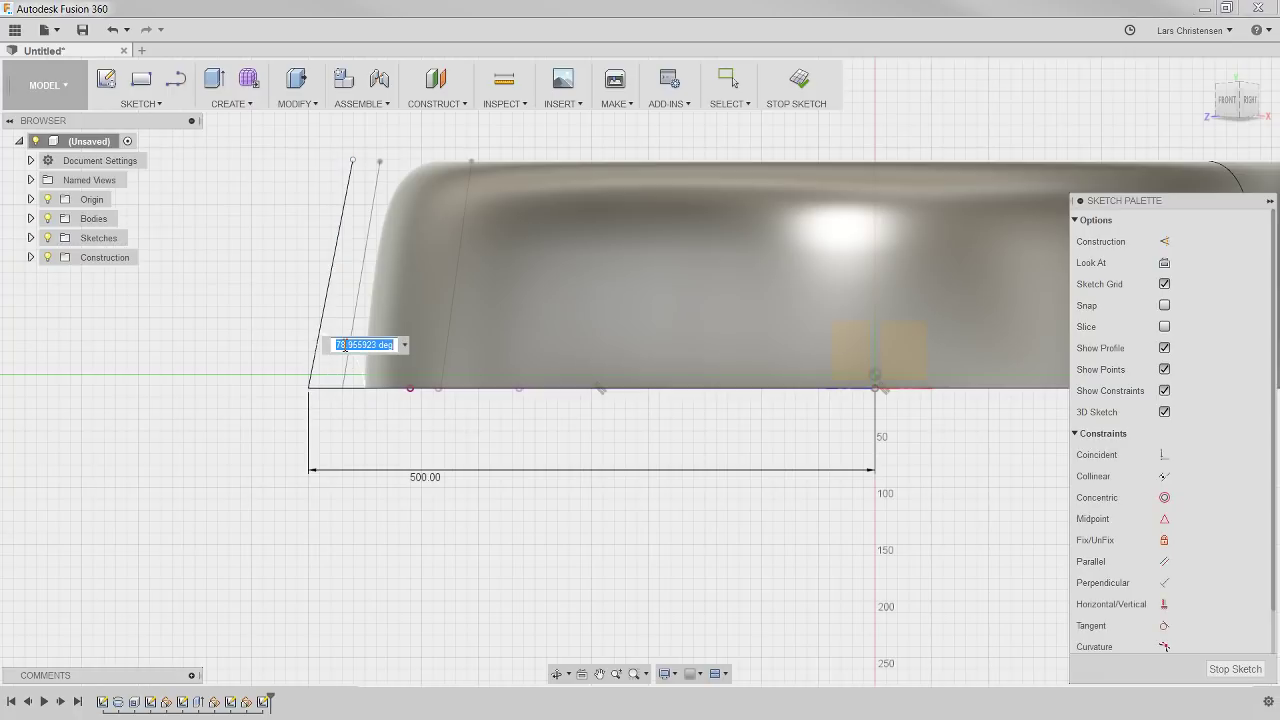
pyautogui.write('80')
pyautogui.press('Return')
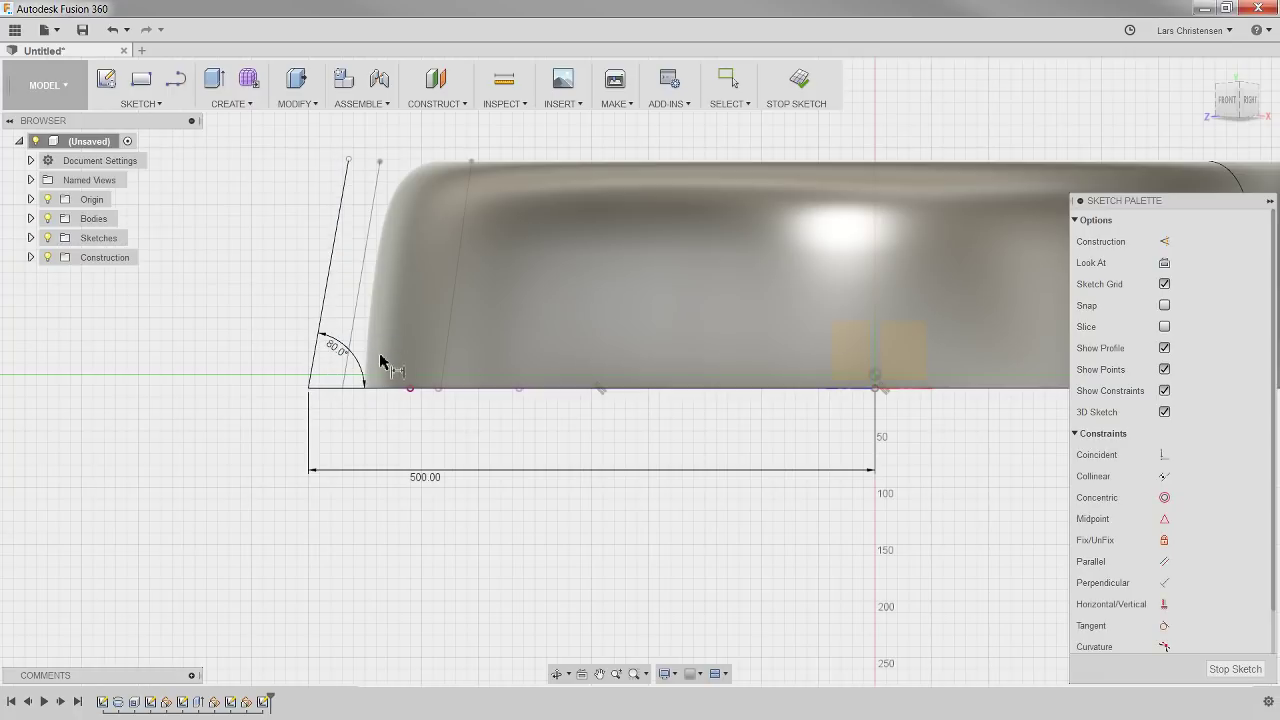
# Step: Set the slanted line's vertical height above the baseline to 200 mm and finish the sketch
pyautogui.click(332, 388)
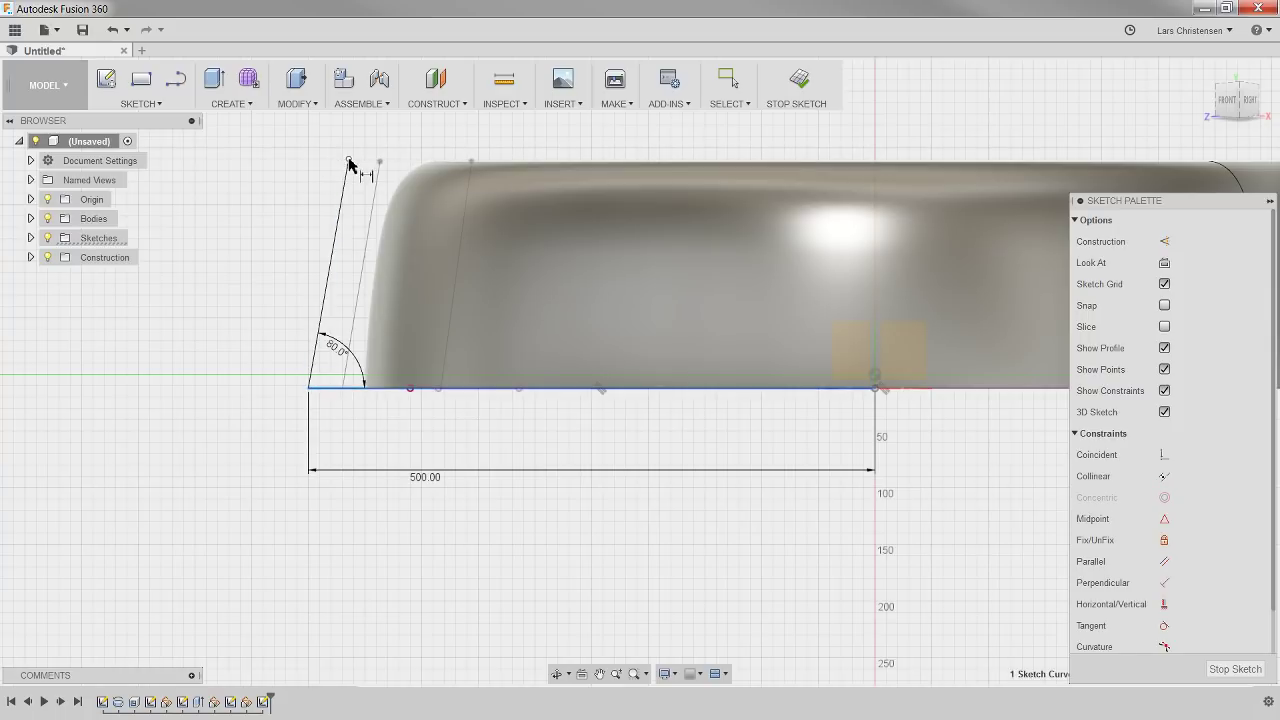
pyautogui.click(348, 160)
pyautogui.click(182, 285)
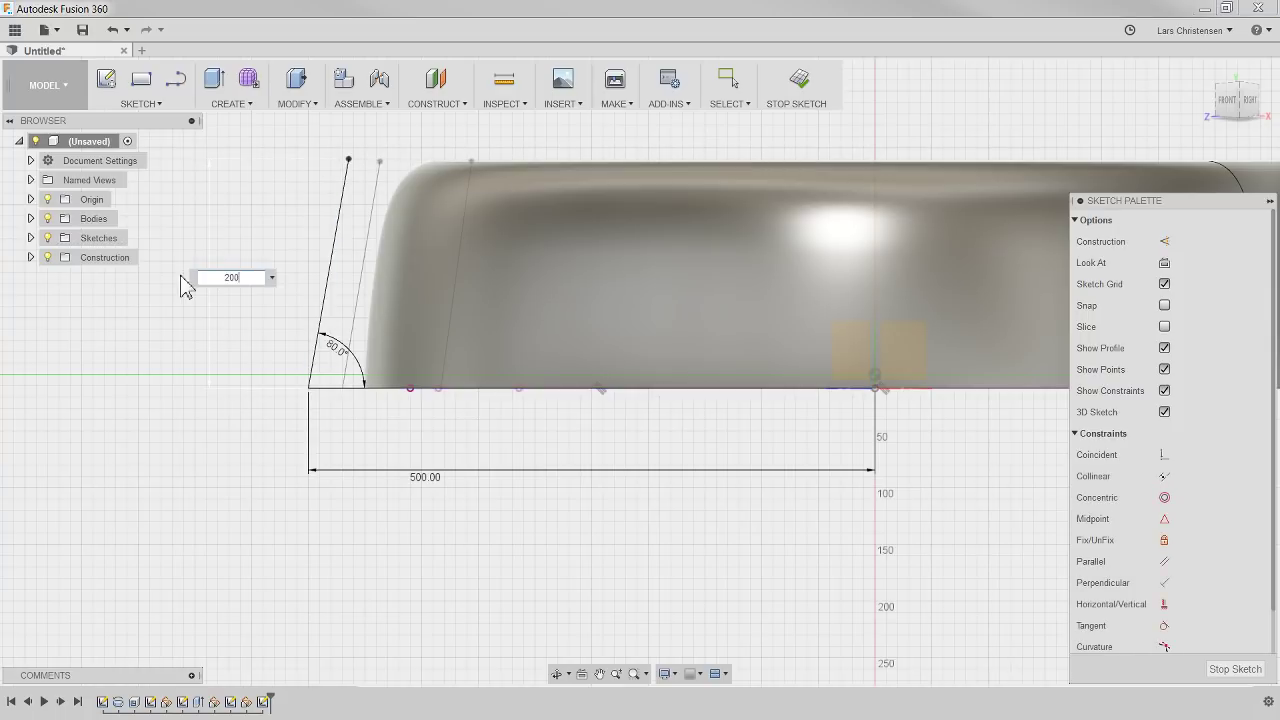
pyautogui.write('200')
pyautogui.press('Return')
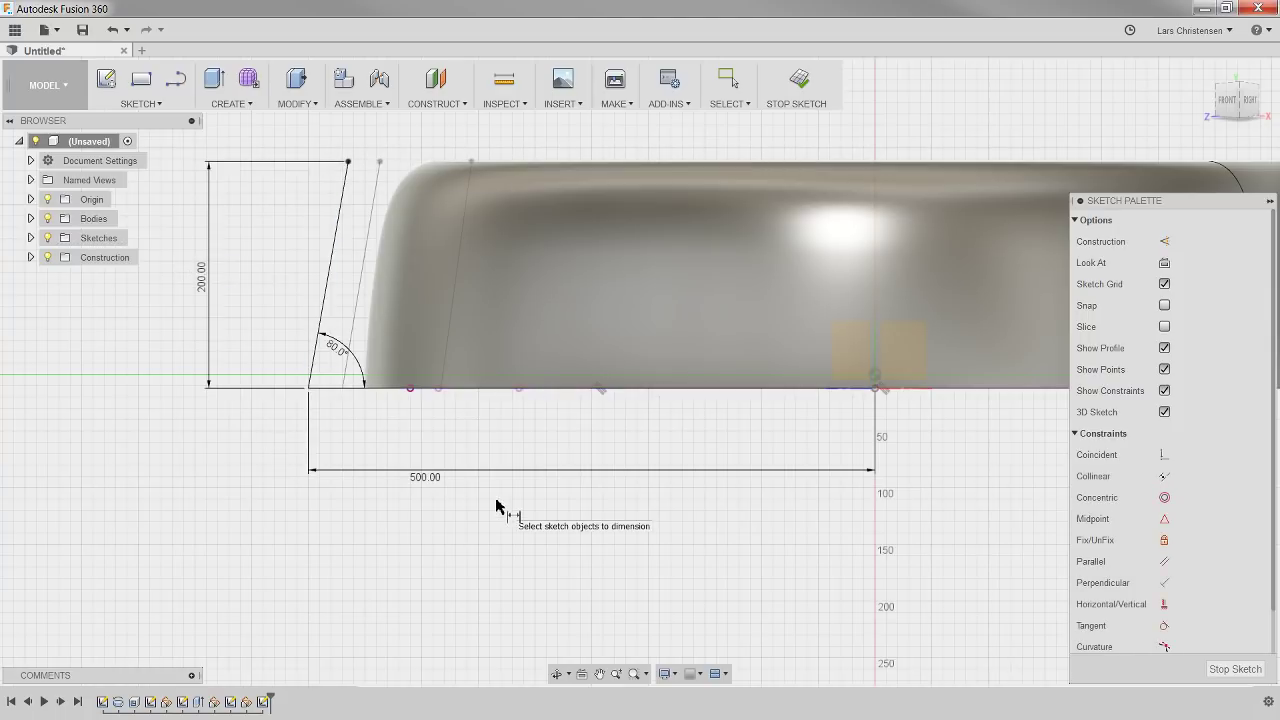
pyautogui.click(1234, 669)
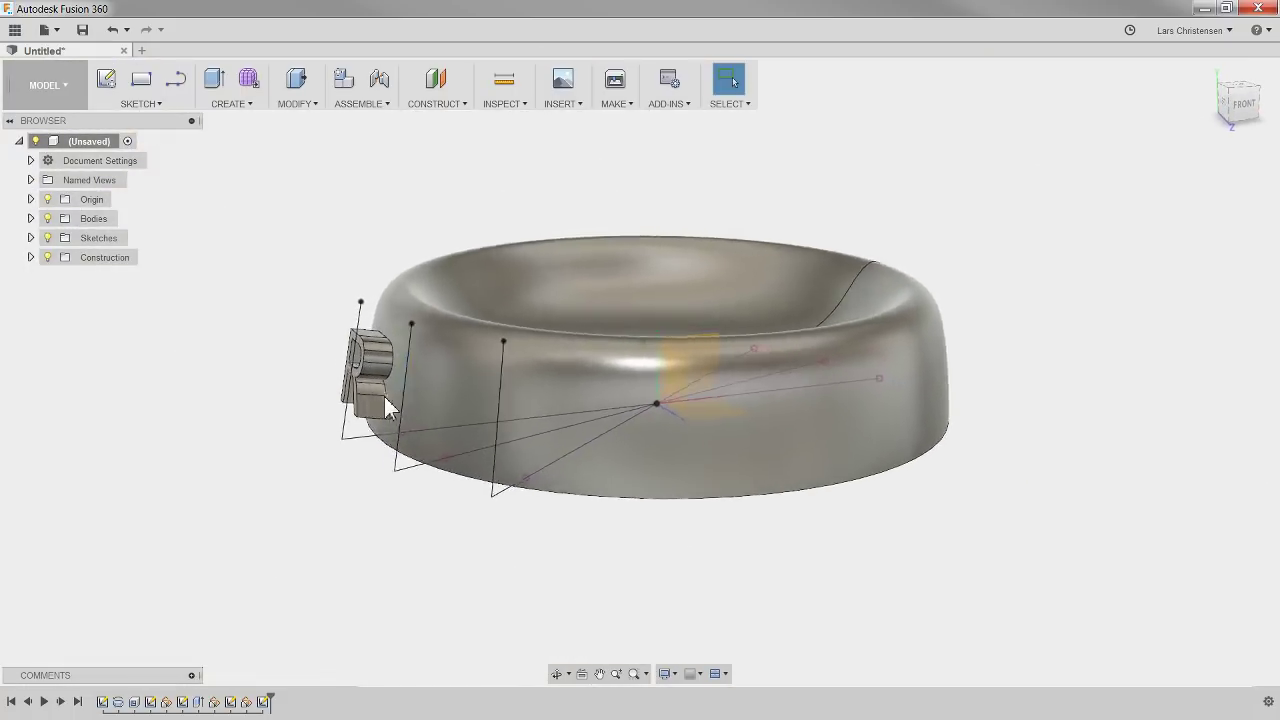
# Step: Create a construction plane at an angle of -70 degrees through the middle slanted guide line, facing the bowl wall
pyautogui.scroll(3, 384, 396)
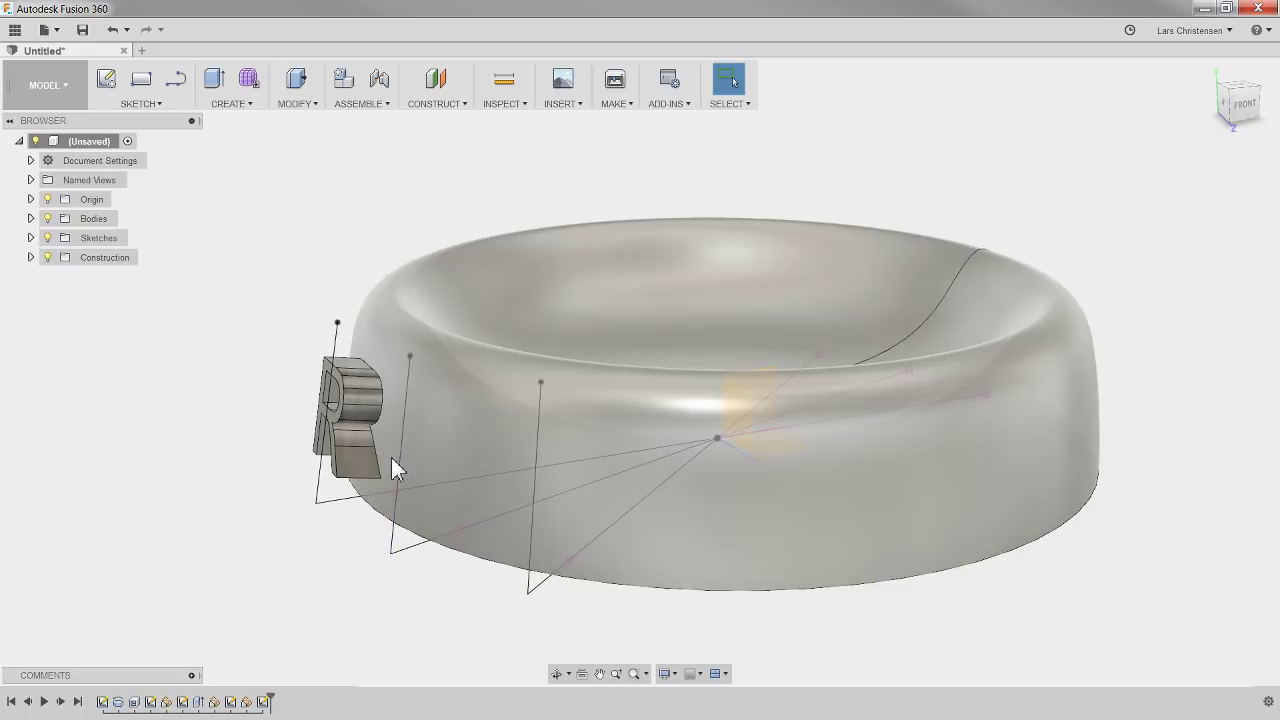
pyautogui.keyDown('shift'); pyautogui.moveTo(272, 482); pyautogui.dragTo(247, 430, button='middle'); pyautogui.keyUp('shift')
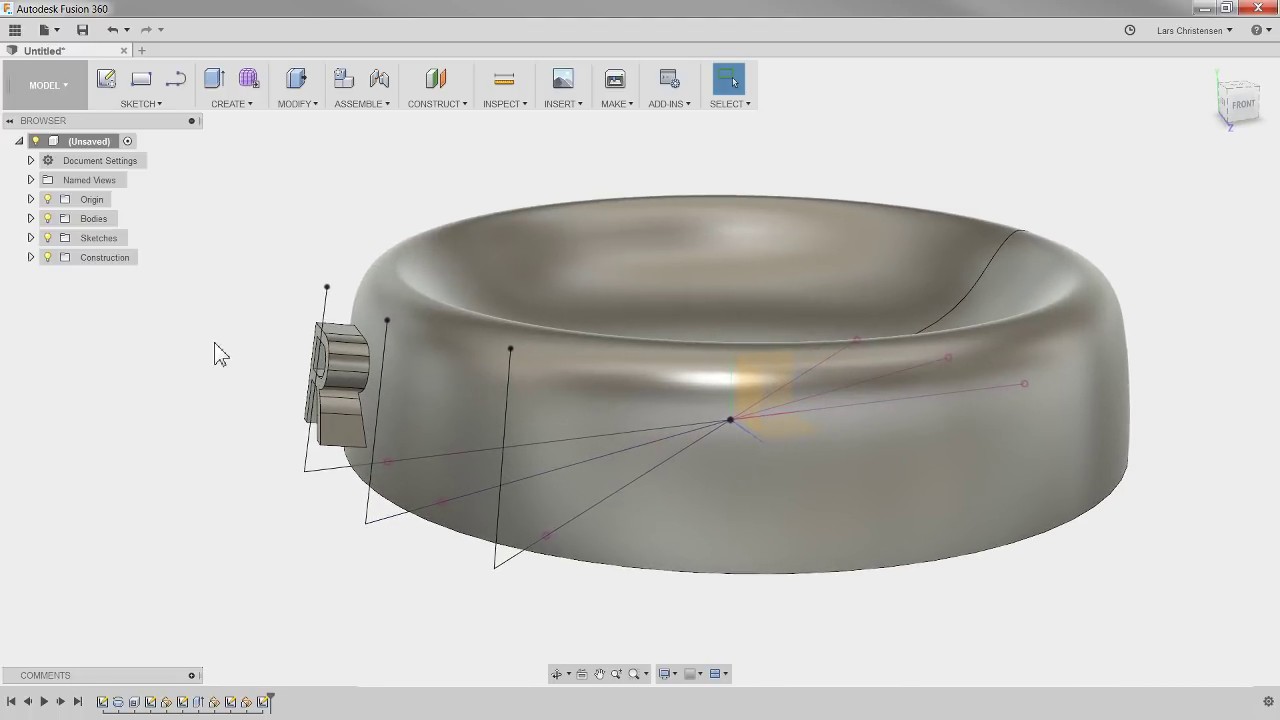
pyautogui.click(438, 104)
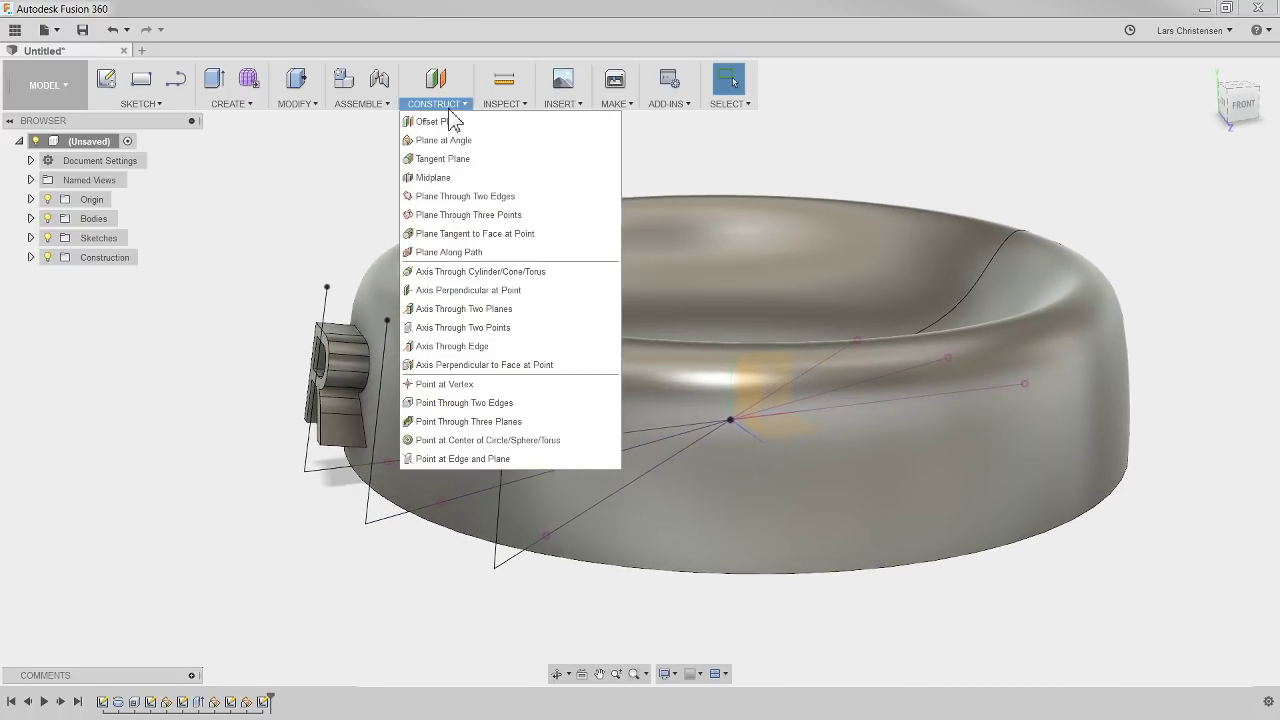
pyautogui.click(452, 140)
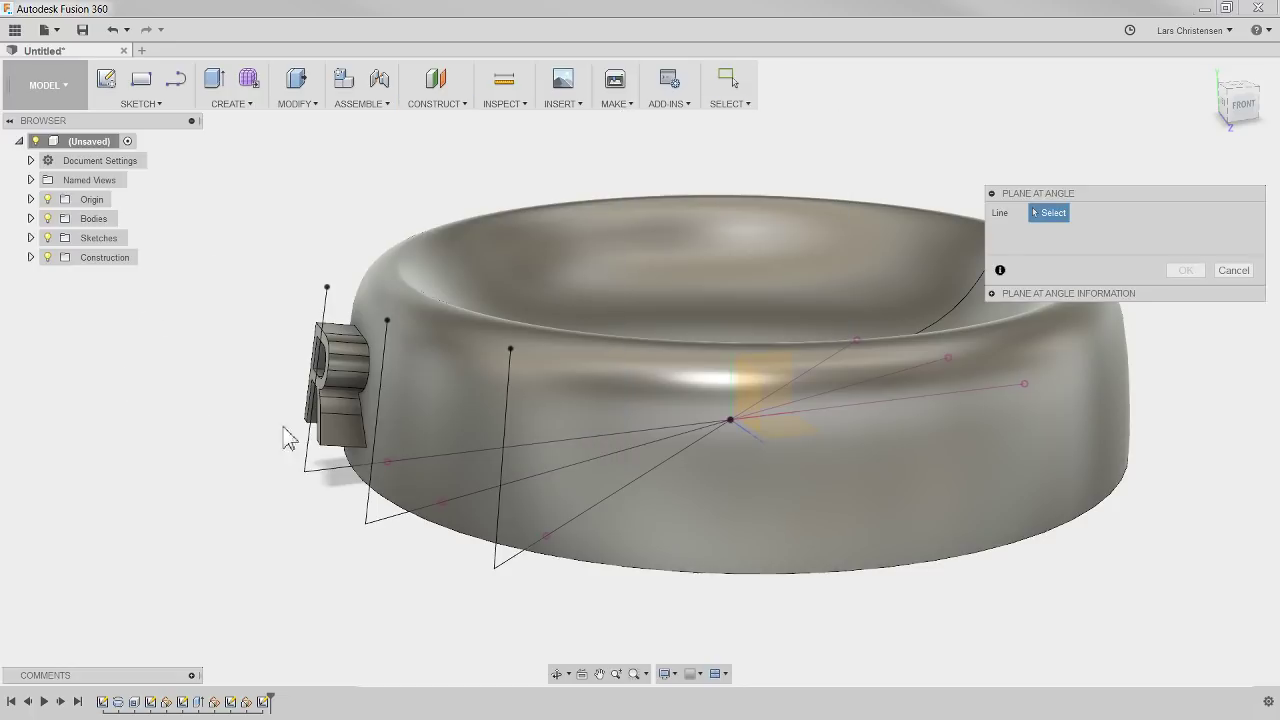
pyautogui.click(380, 408)
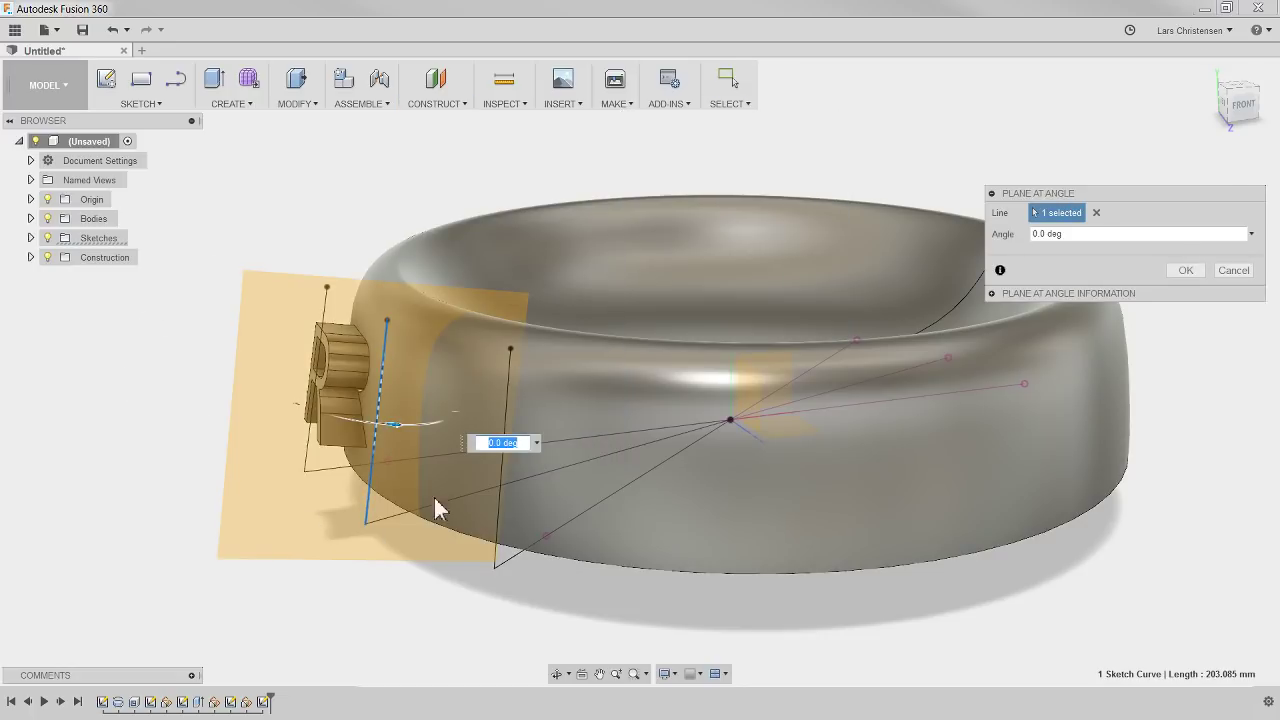
pyautogui.keyDown('shift'); pyautogui.moveTo(1110, 285); pyautogui.dragTo(1158, 442, button='middle'); pyautogui.keyUp('shift')
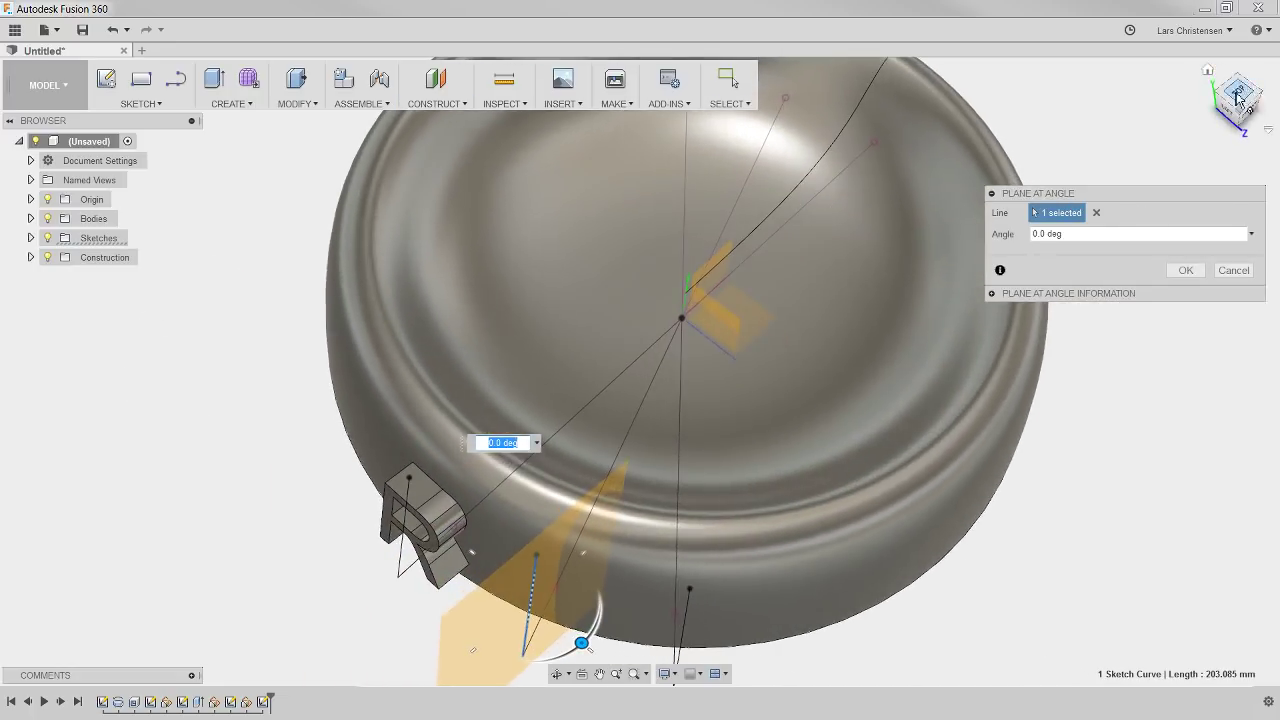
pyautogui.click(1240, 97)
pyautogui.click(1240, 95)
pyautogui.scroll(-2, 691, 486)
pyautogui.scroll(3, 810, 578)
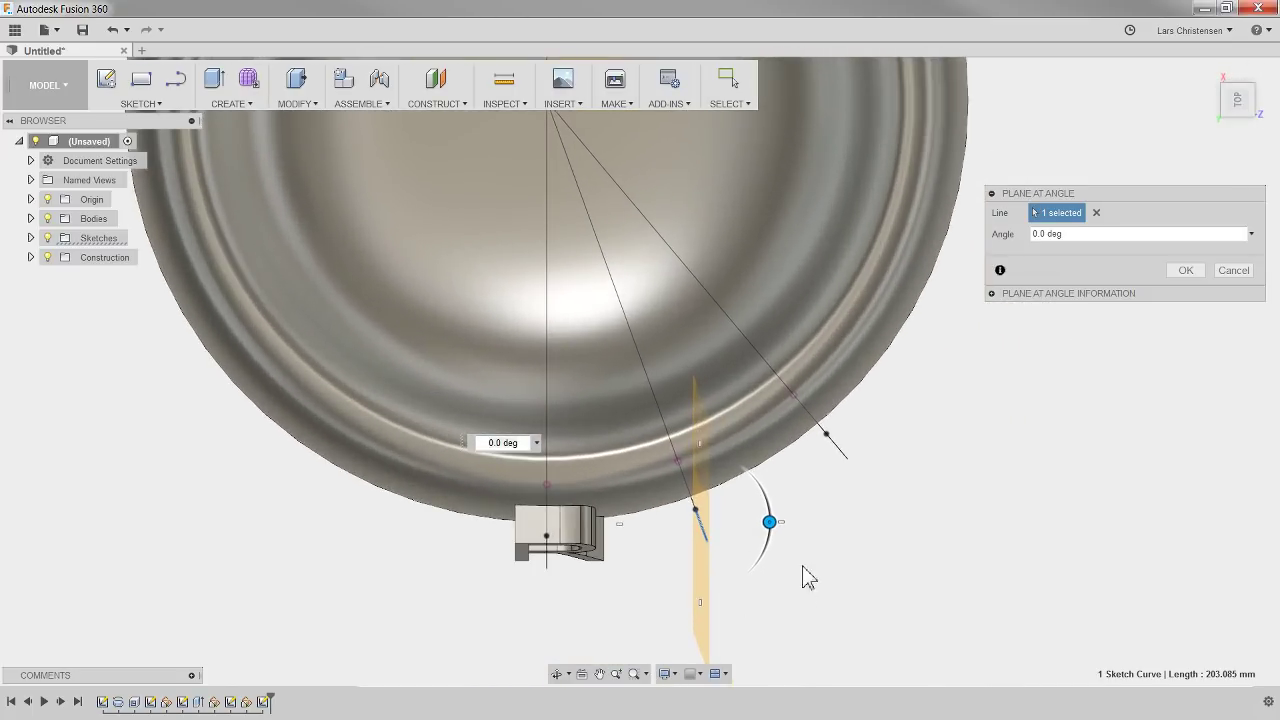
pyautogui.moveTo(779, 524); pyautogui.dragTo(724, 587)
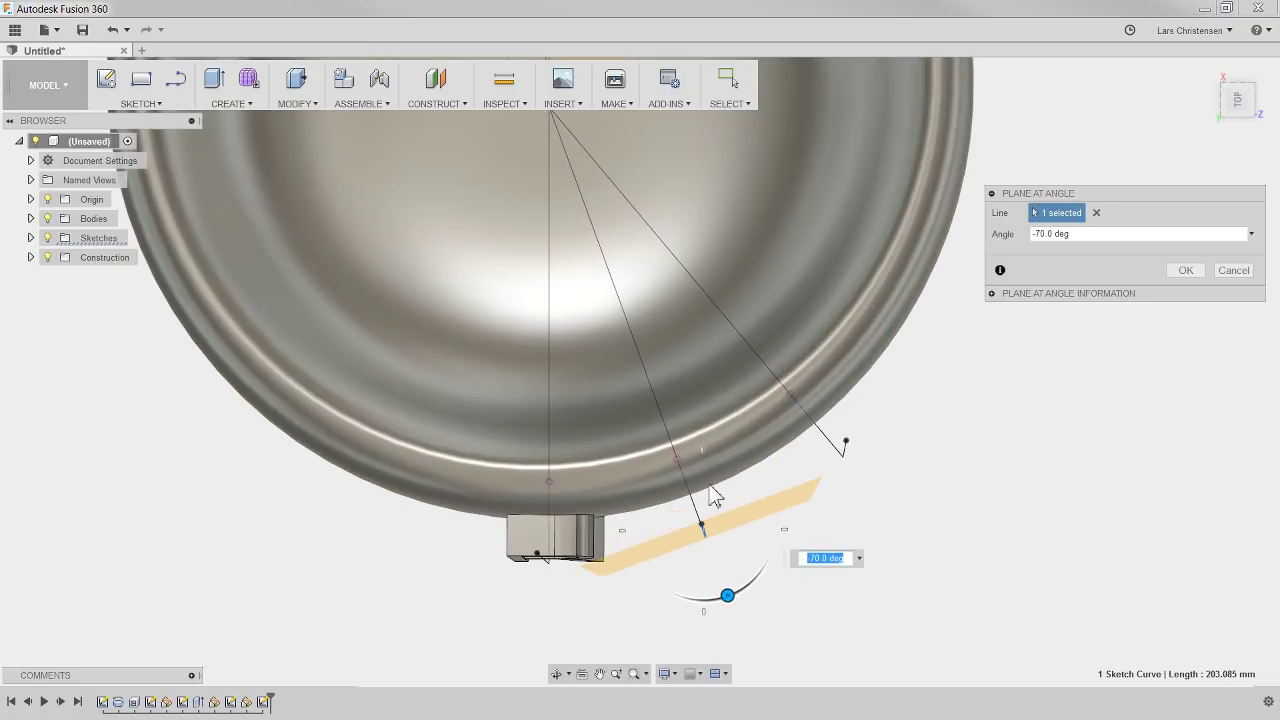
pyautogui.click(1185, 270)
# Step: Start a sketch on the new angled plane through the middle guide line
pyautogui.keyDown('shift'); pyautogui.moveTo(1006, 491); pyautogui.dragTo(538, 348, button='middle'); pyautogui.keyUp('shift')
pyautogui.rightClick(538, 350)
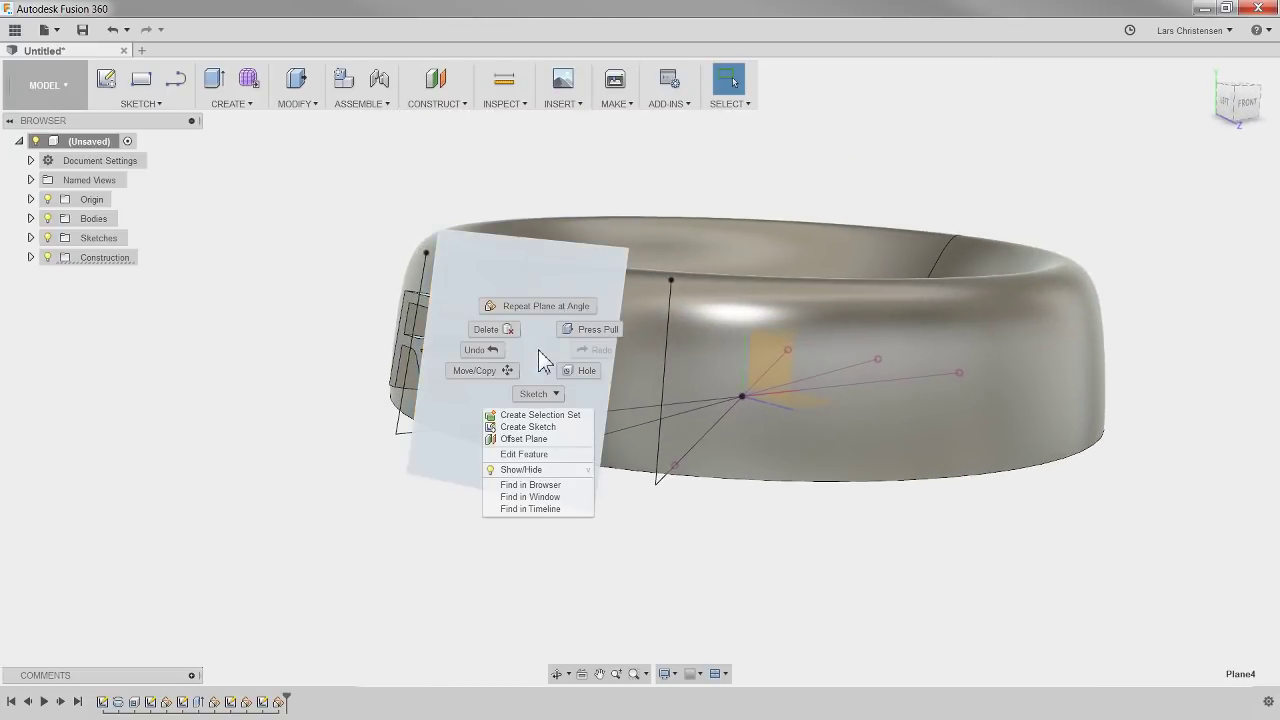
pyautogui.click(537, 428)
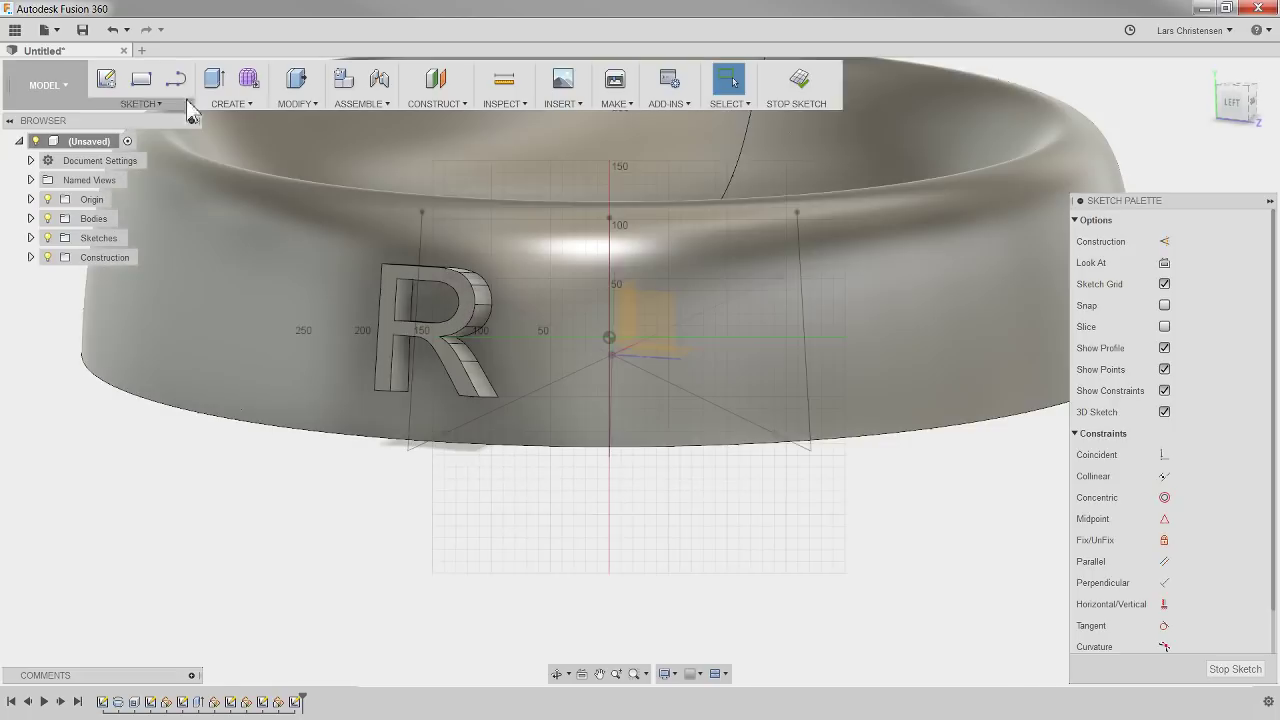
# Step: Add the sketch text "E" in Arial beside the letter R with a height of 150 mm
pyautogui.click(184, 102)
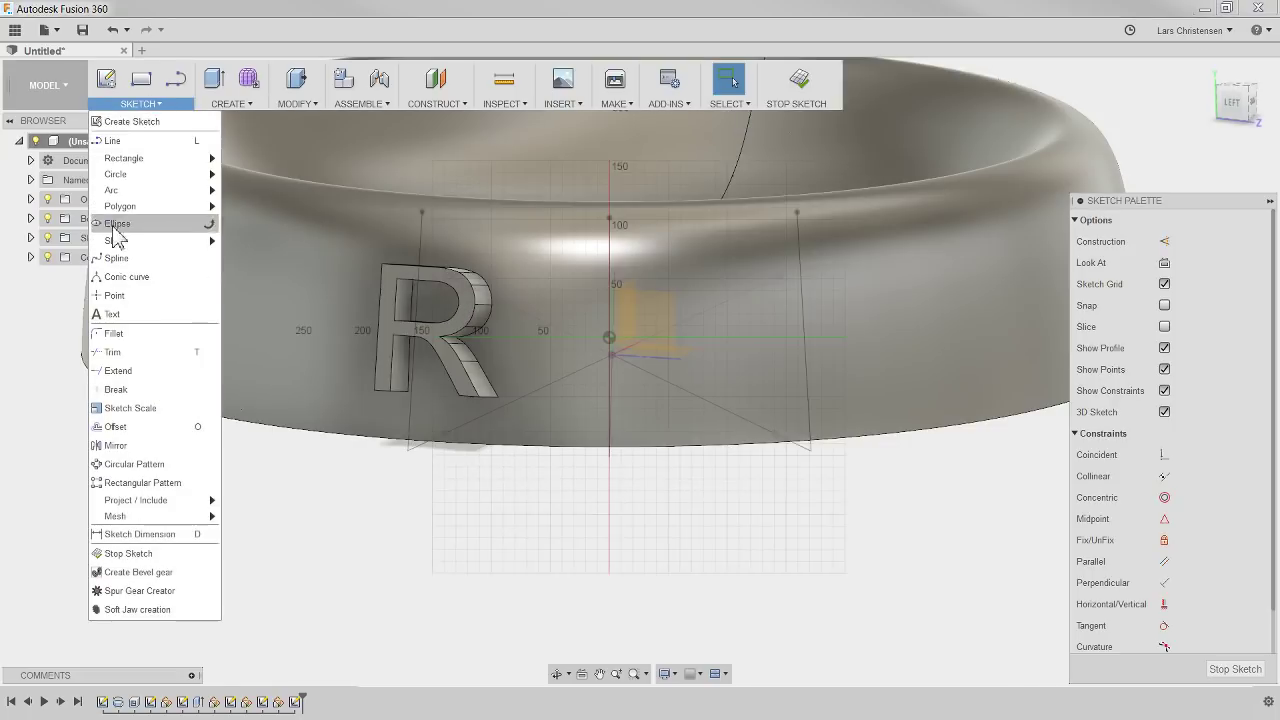
pyautogui.click(115, 318)
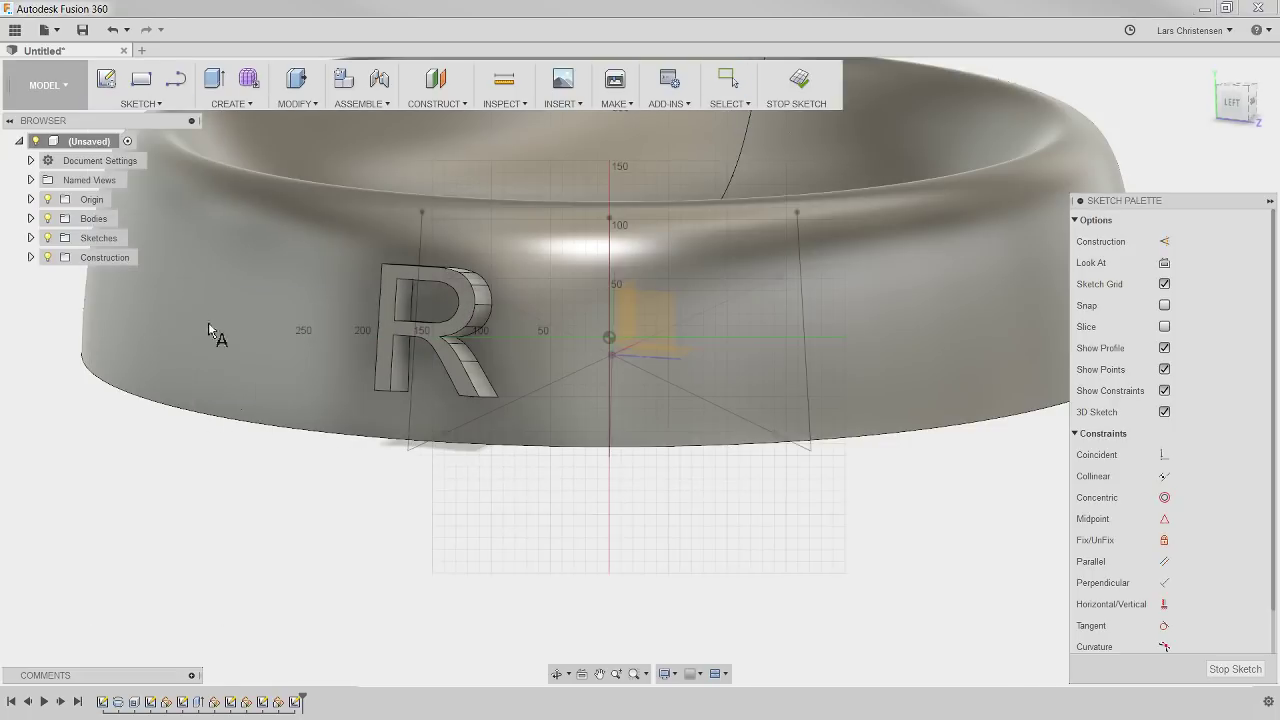
pyautogui.click(560, 410)
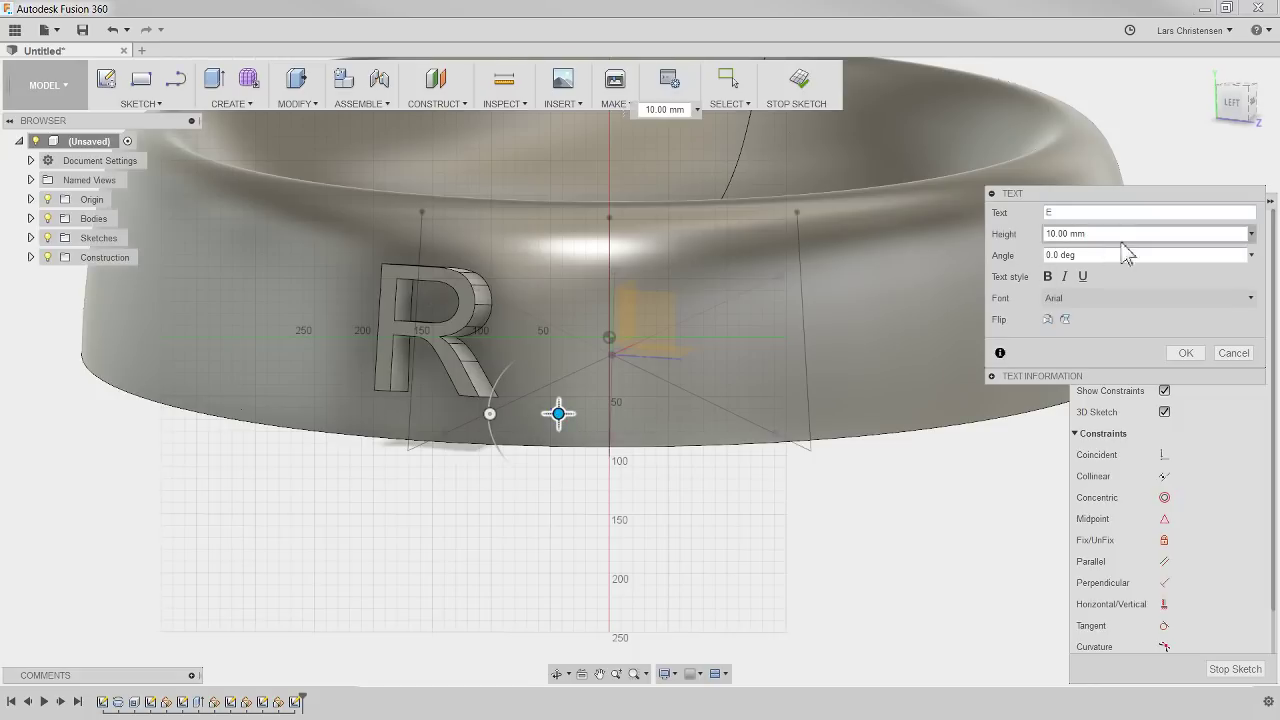
pyautogui.click(1130, 236)
pyautogui.write('150')
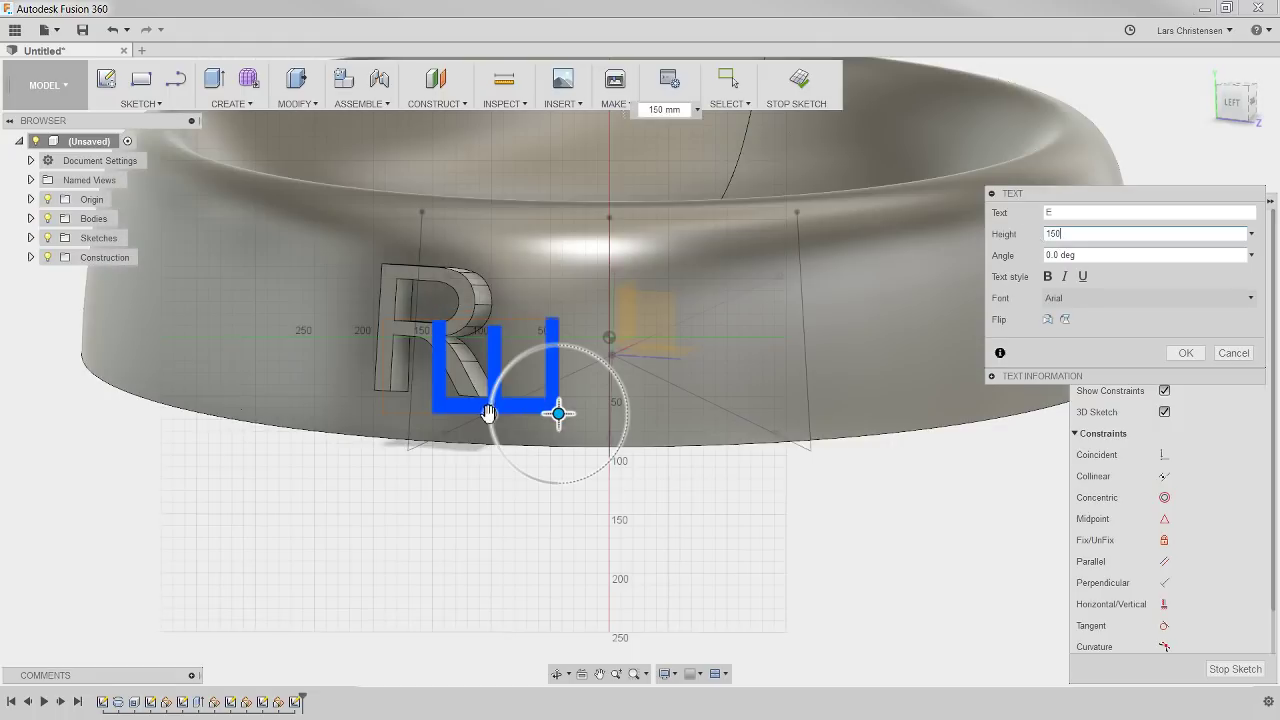
# Step: Rotate the E to -90 degrees so it stands upright, shift it slightly up over the guide line and accept the text
pyautogui.moveTo(490, 411); pyautogui.dragTo(559, 344)
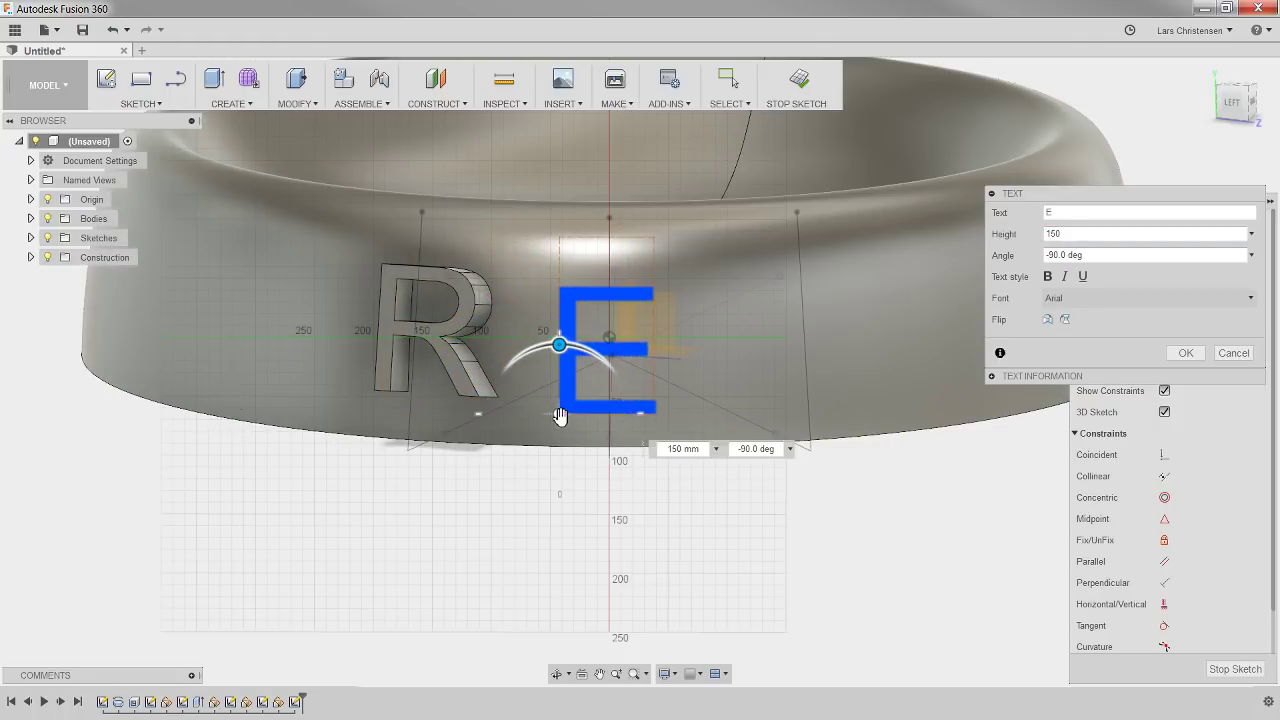
pyautogui.moveTo(560, 416)
pyautogui.mouseDown()
pyautogui.moveTo(571, 423)
pyautogui.moveTo(574, 409)
pyautogui.moveTo(560, 401)
pyautogui.mouseUp()
pyautogui.moveTo(612, 344)
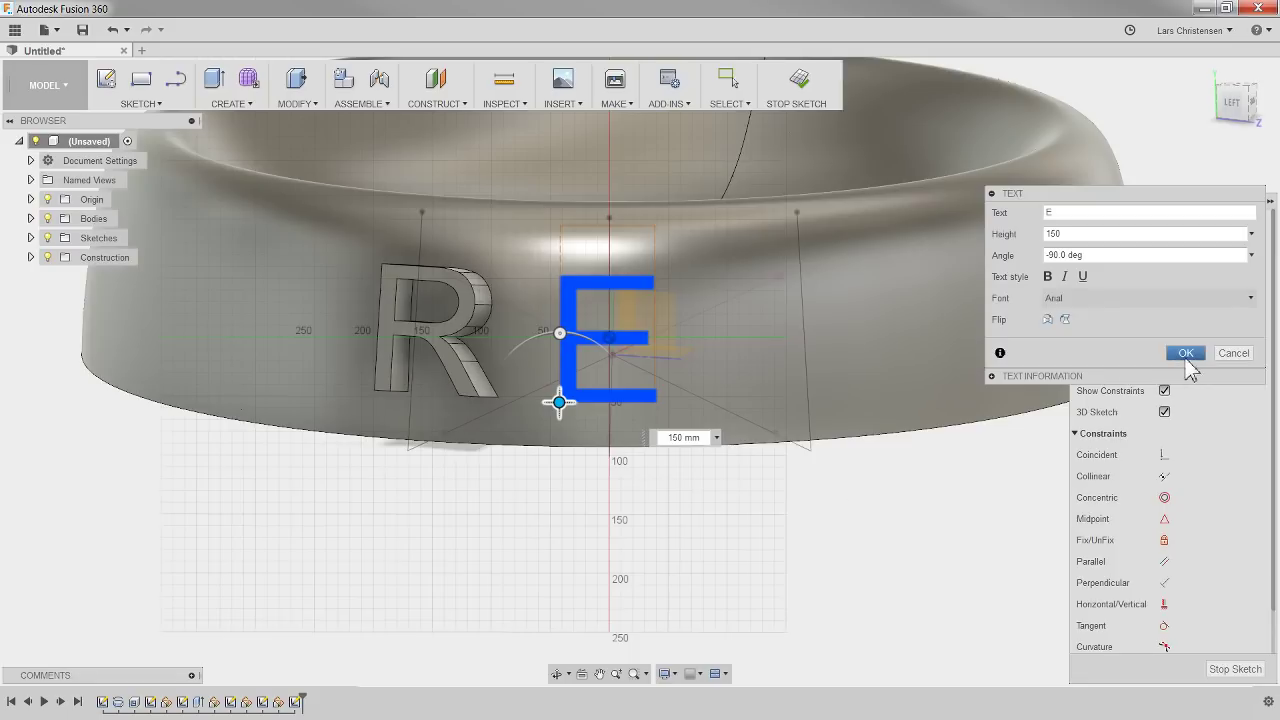
pyautogui.click(1185, 353)
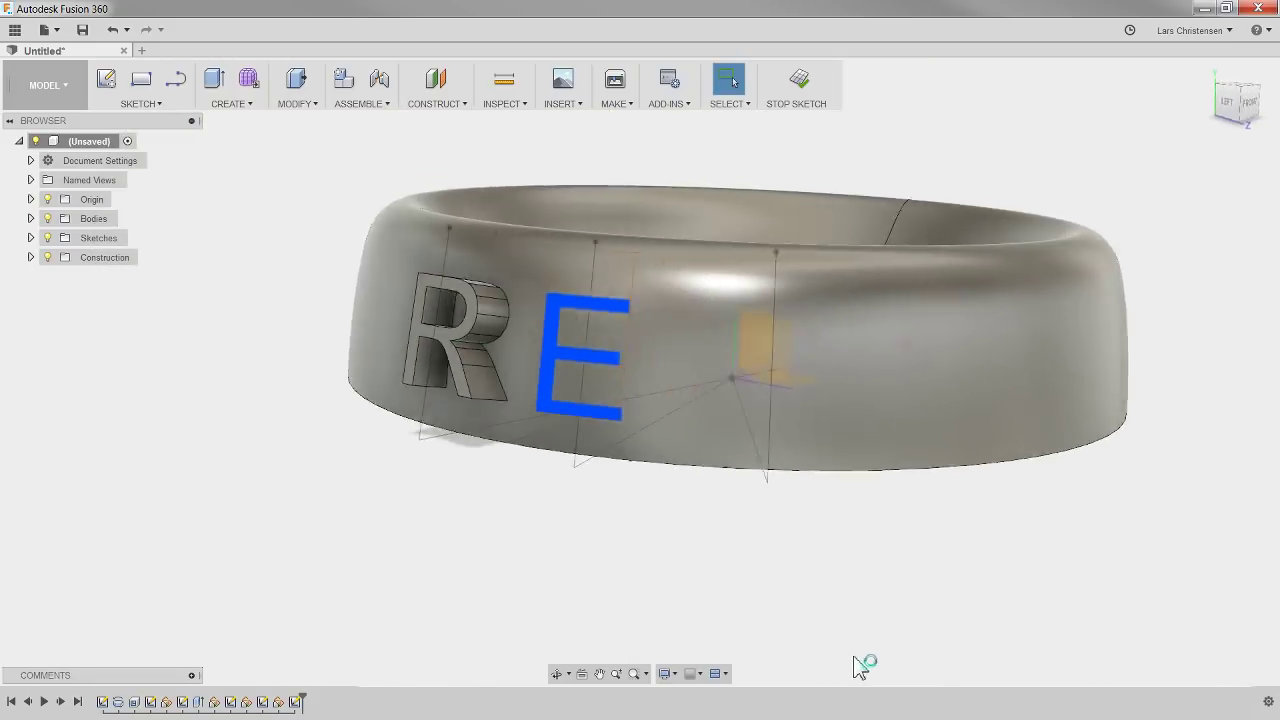
# Step: Extrude the letter E from its plane to the bowl's body as the end object, joining it to the bowl
pyautogui.press('q')
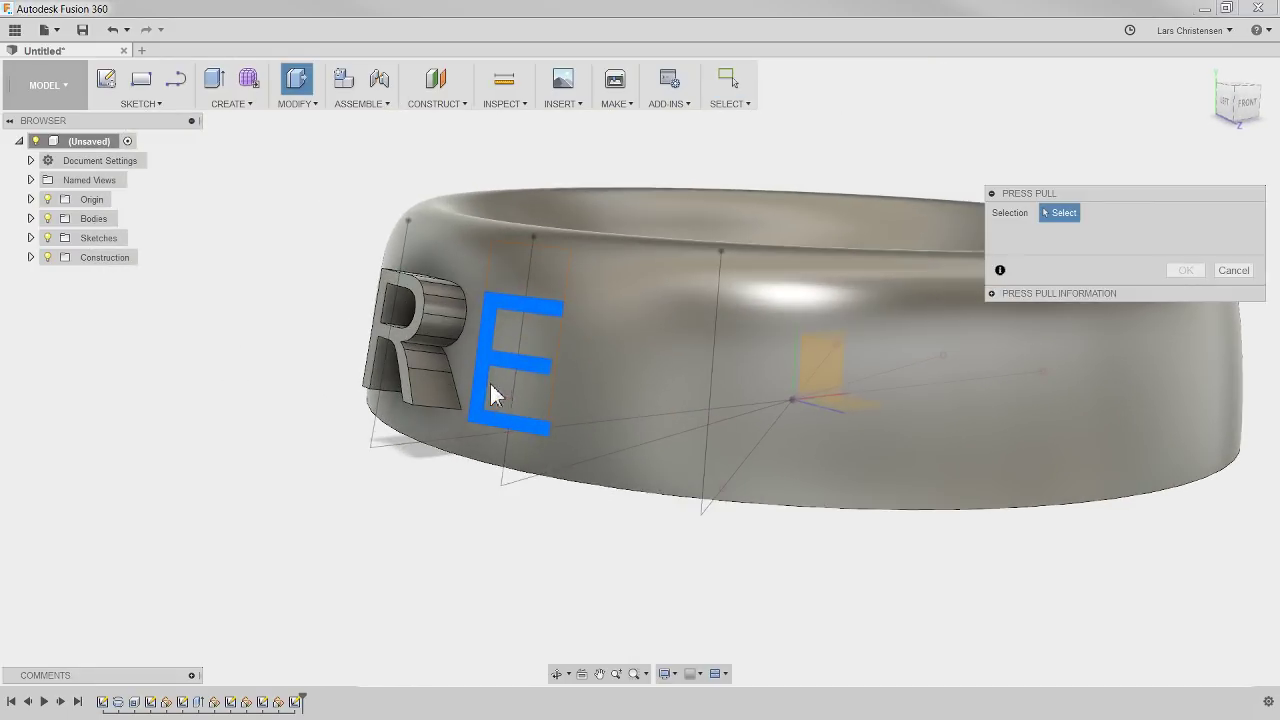
pyautogui.click(481, 360)
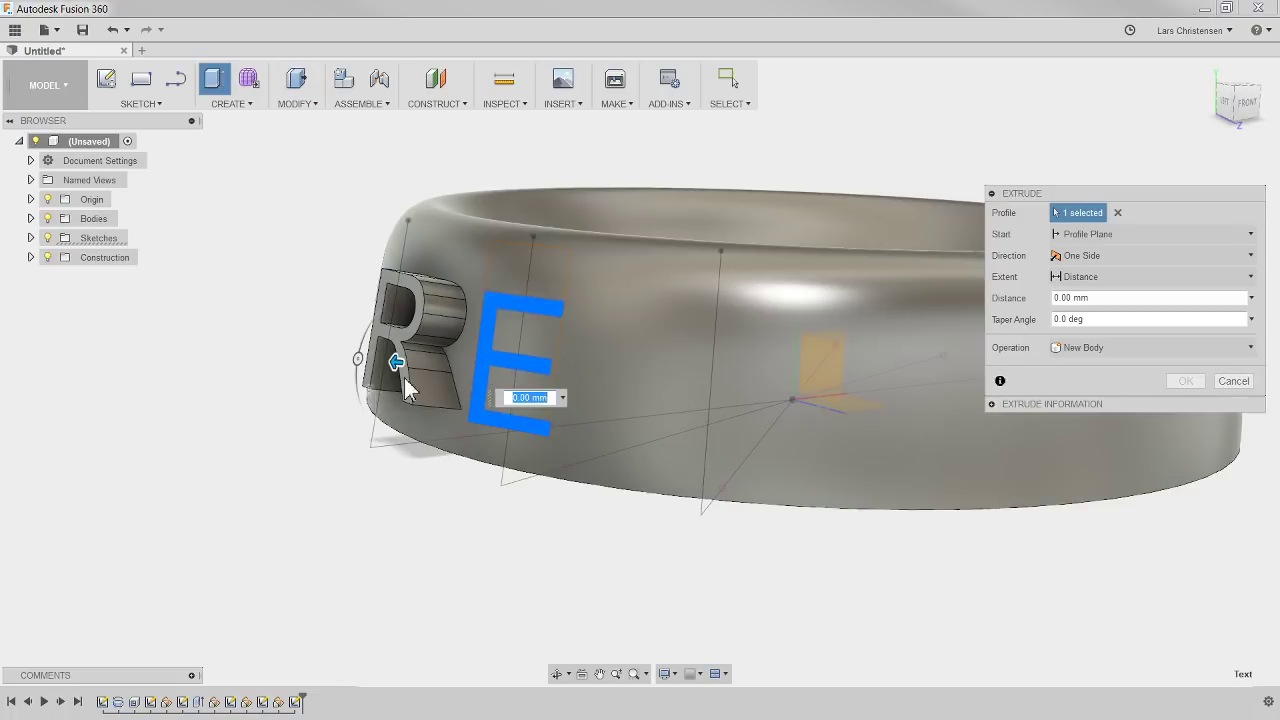
pyautogui.moveTo(399, 364); pyautogui.dragTo(350, 357)
pyautogui.moveTo(1239, 105); pyautogui.dragTo(1094, 212)
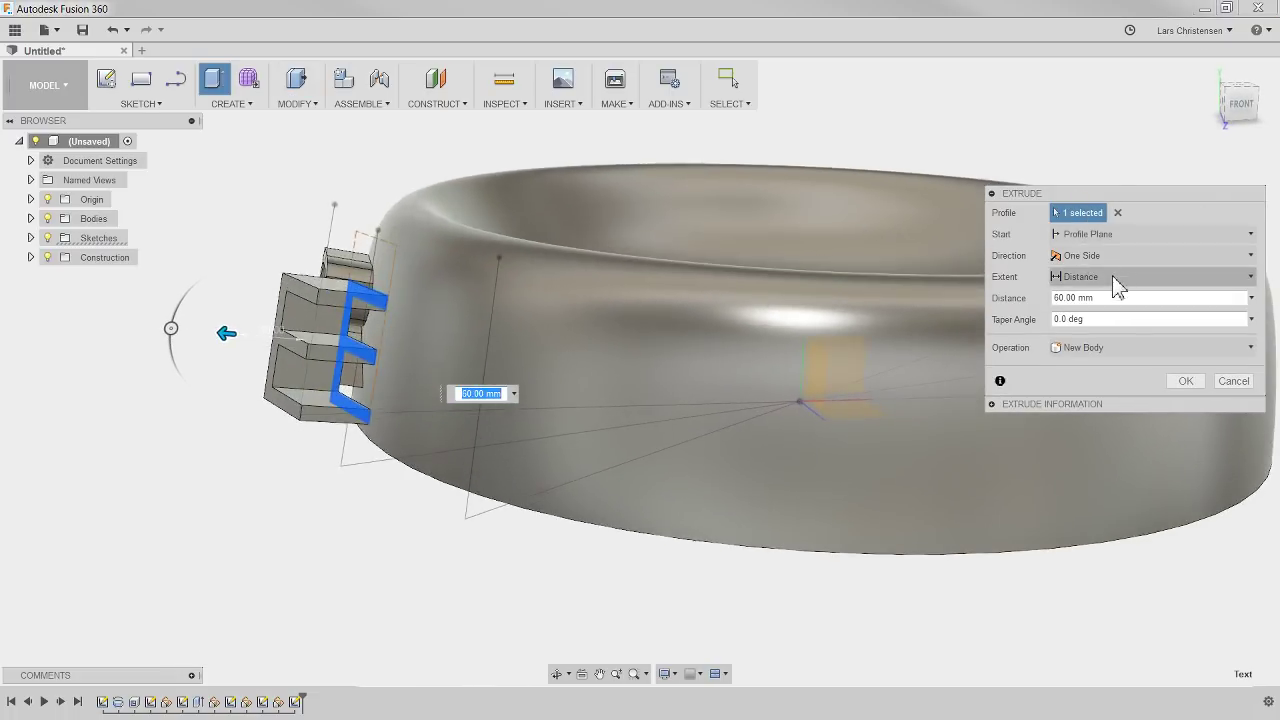
pyautogui.click(1117, 287)
pyautogui.click(1106, 318)
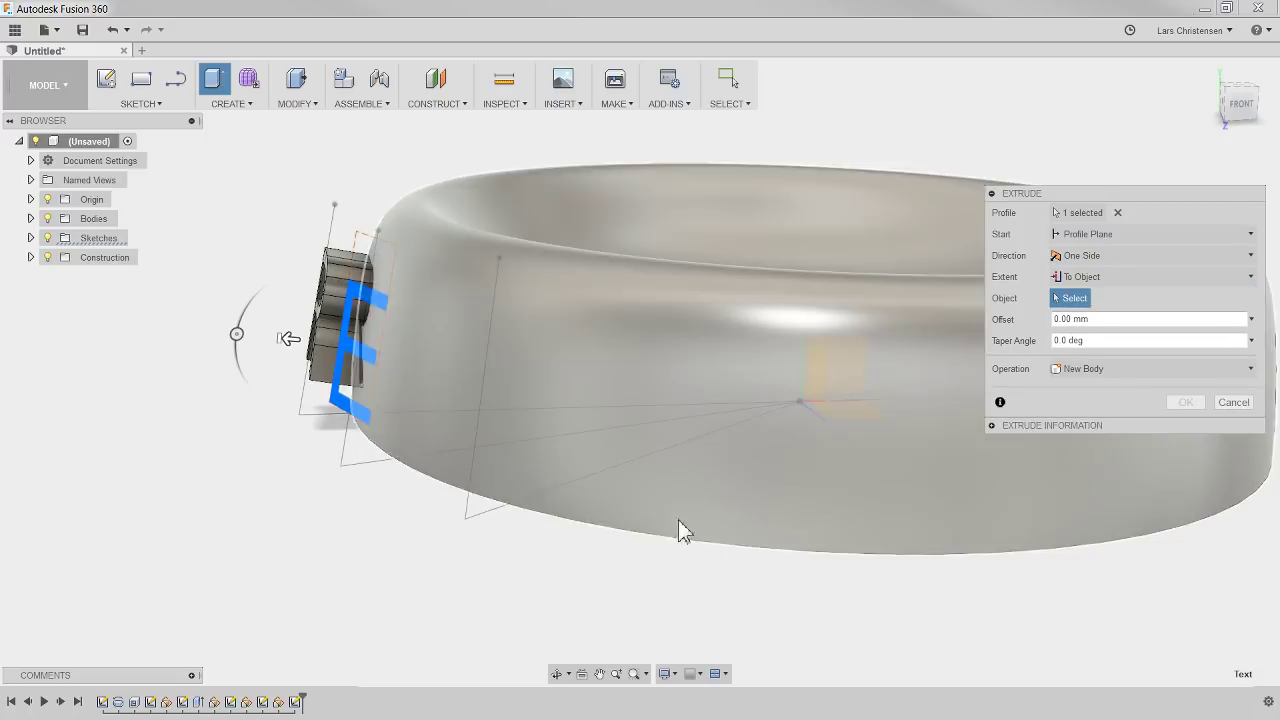
pyautogui.click(410, 470)
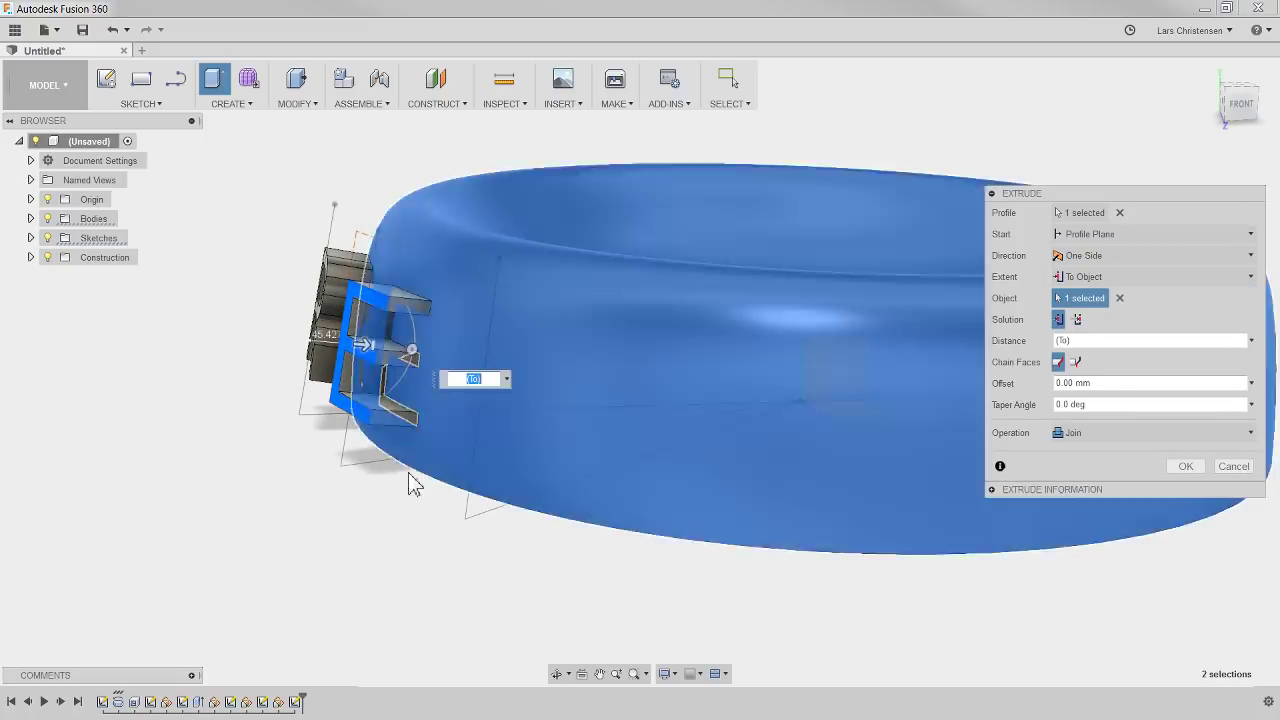
pyautogui.click(1195, 463)
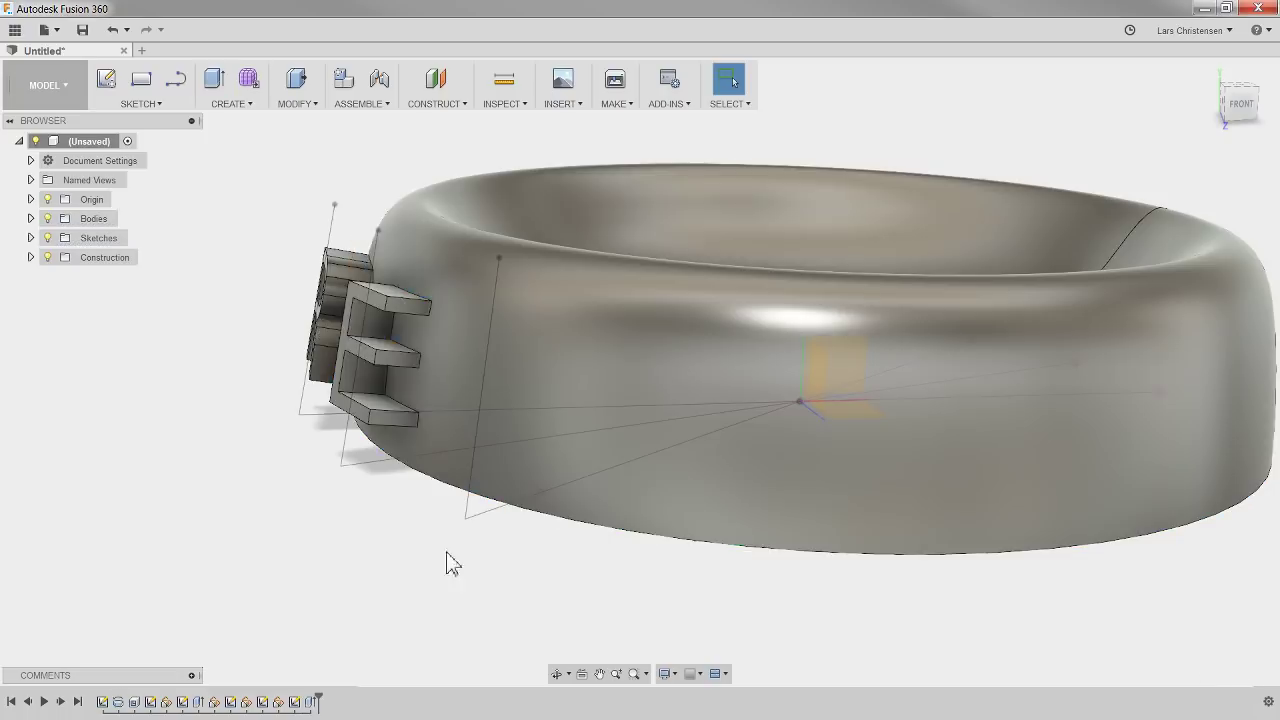
# Step: Create a construction plane at -50 degrees through the third guide line, beside the letter E, so it faces the bowl's wall
pyautogui.keyDown('shift'); pyautogui.moveTo(337, 566); pyautogui.dragTo(301, 535, button='middle'); pyautogui.keyUp('shift')
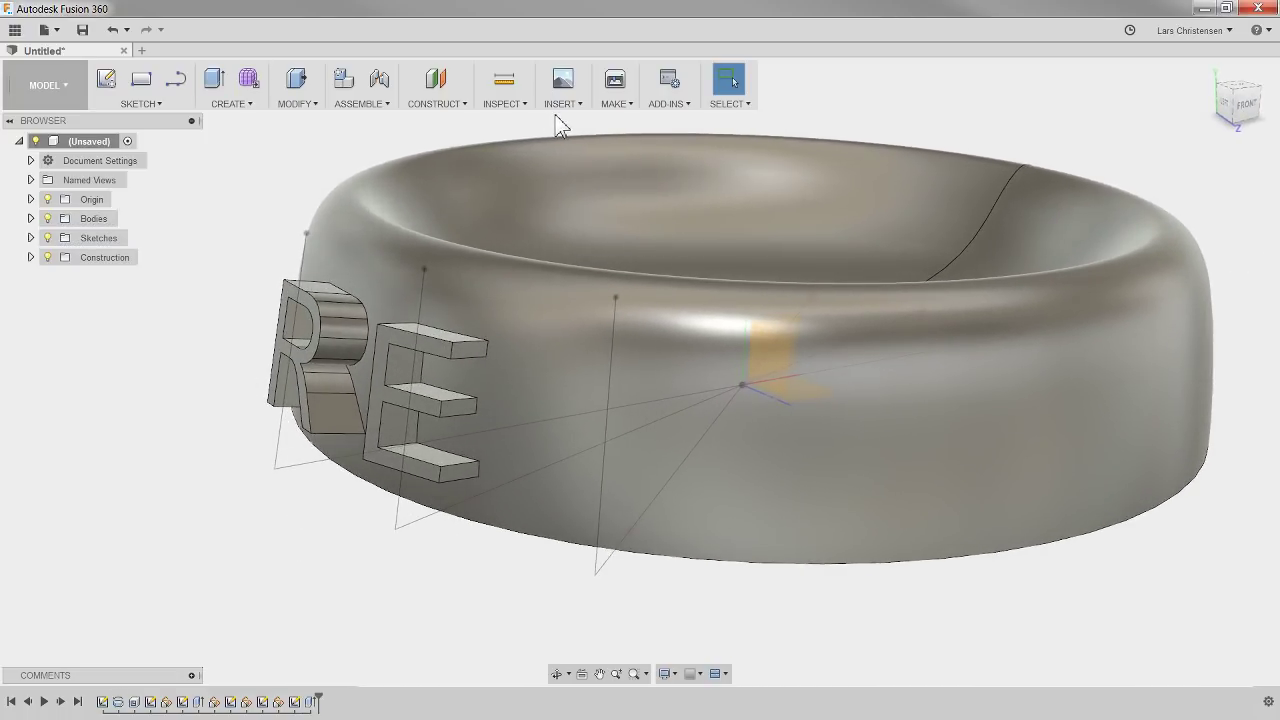
pyautogui.click(452, 105)
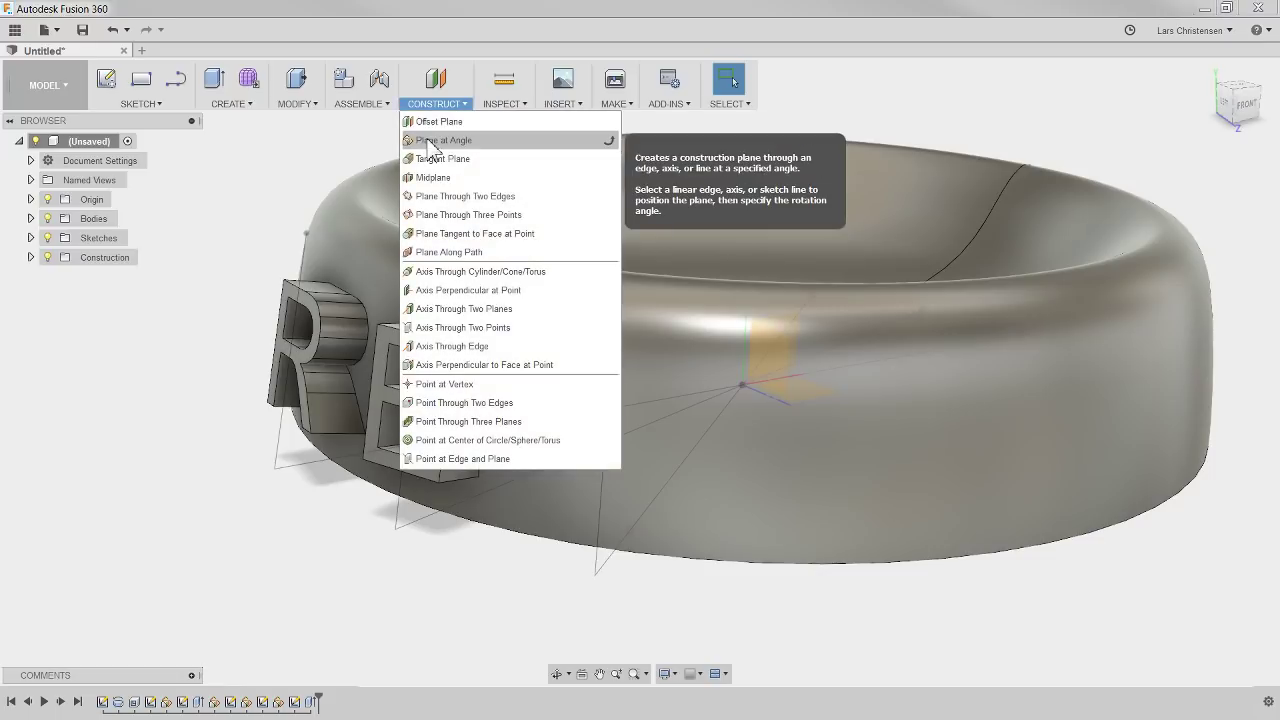
pyautogui.click(432, 141)
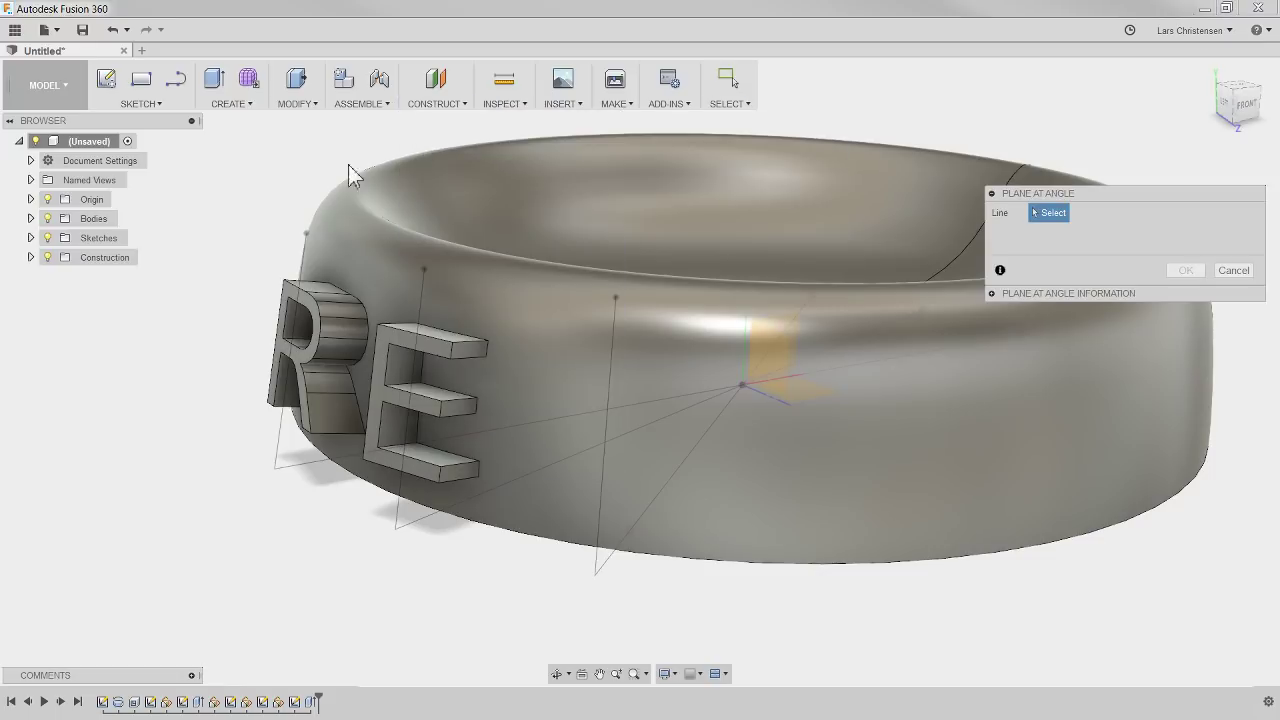
pyautogui.click(607, 460)
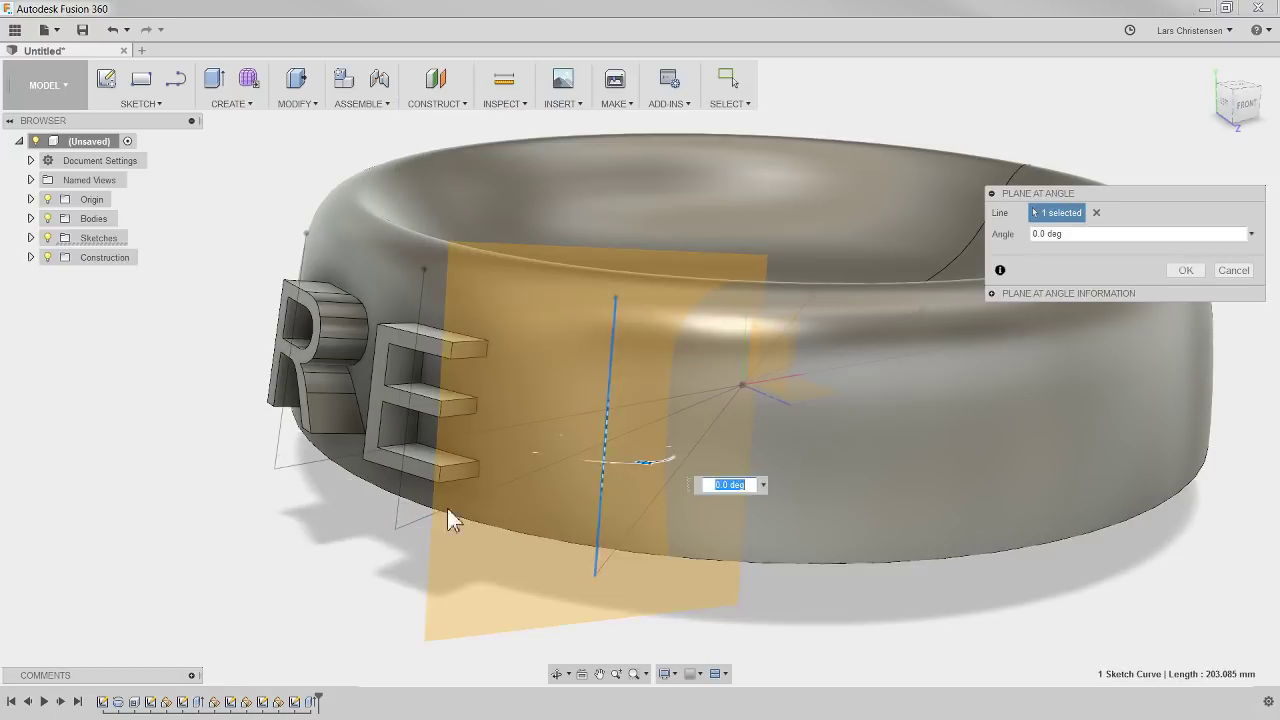
pyautogui.click(1252, 106)
pyautogui.moveTo(1256, 98); pyautogui.dragTo(1254, 106)
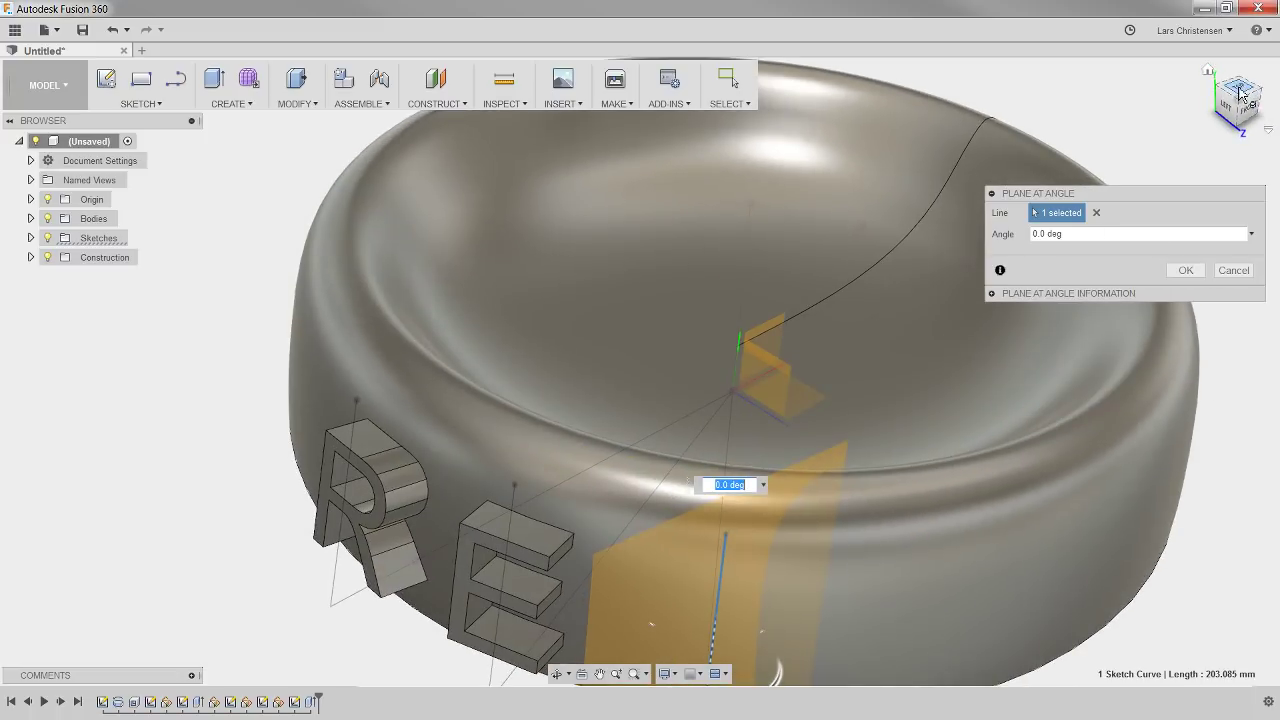
pyautogui.click(1239, 87)
pyautogui.scroll(-2, 358, 447)
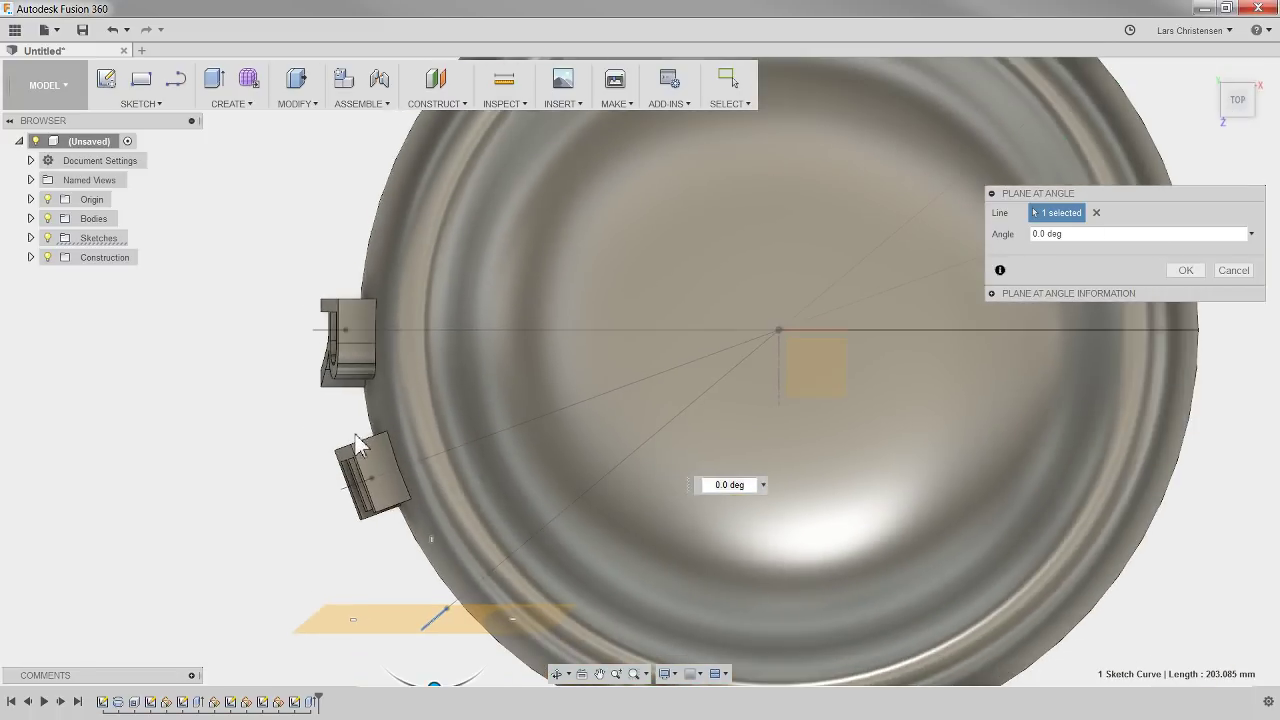
pyautogui.scroll(-1, 367, 598)
pyautogui.moveTo(414, 667); pyautogui.dragTo(370, 643)
pyautogui.keyDown('shift'); pyautogui.moveTo(582, 553); pyautogui.dragTo(792, 594, button='middle'); pyautogui.keyUp('shift')
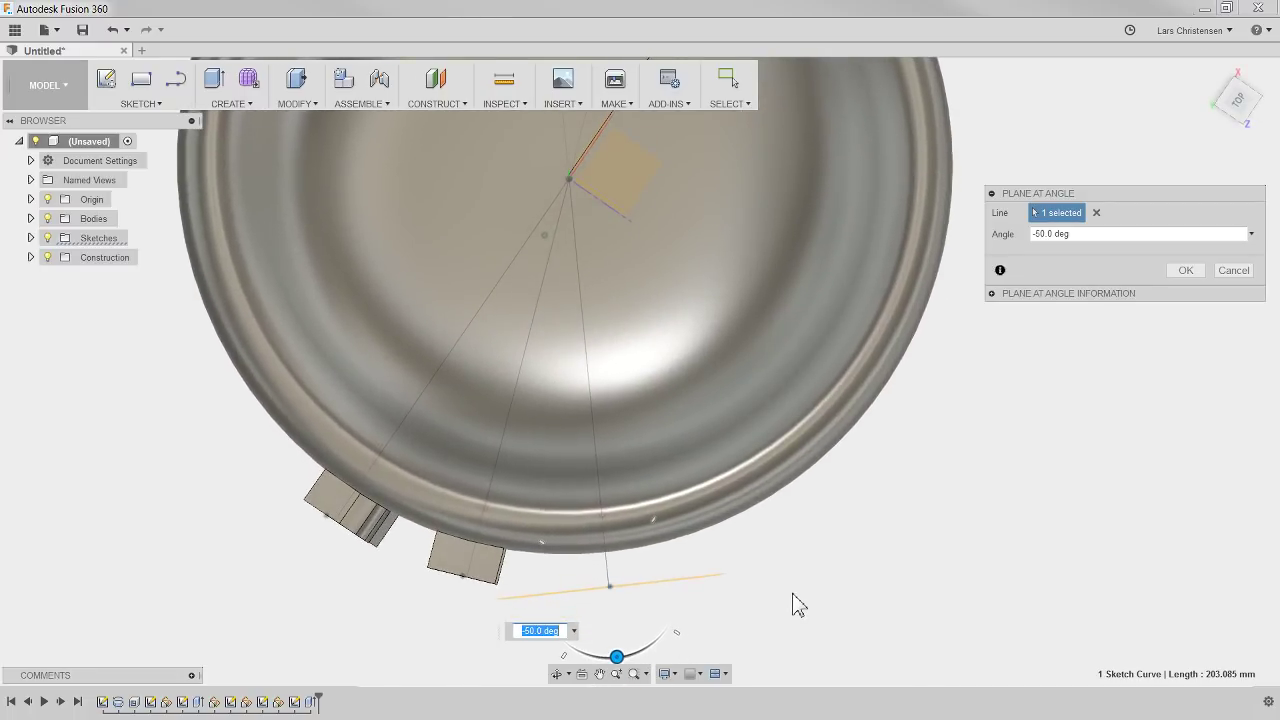
pyautogui.moveTo(616, 656)
pyautogui.mouseDown()
pyautogui.moveTo(605, 657)
pyautogui.moveTo(619, 656)
pyautogui.mouseUp()
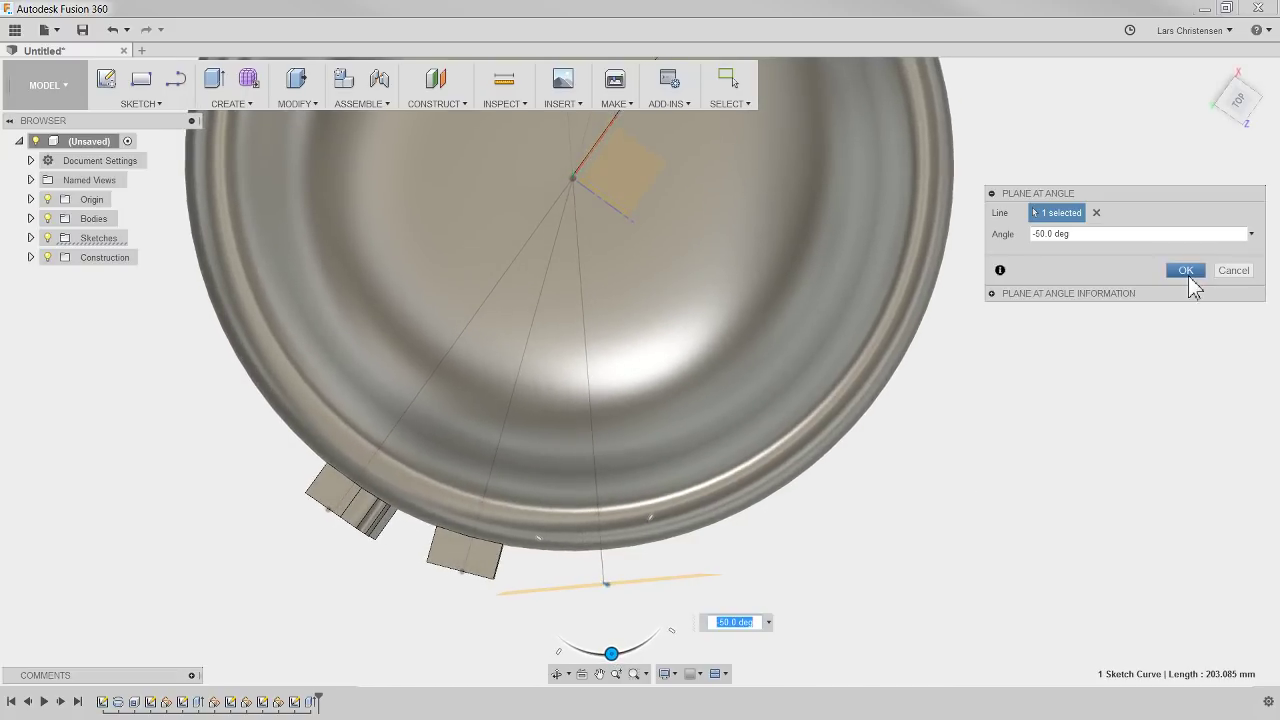
pyautogui.click(1186, 271)
# Step: Start a sketch on the new angled plane and add the text "X" in Arial with a height of 150 mm
pyautogui.moveTo(1049, 486)
pyautogui.keyDown('shift'); pyautogui.mouseDown(button='middle')
pyautogui.moveTo(914, 523)
pyautogui.moveTo(314, 583)
pyautogui.mouseUp(button='middle'); pyautogui.keyUp('shift')
pyautogui.rightClick(423, 409)
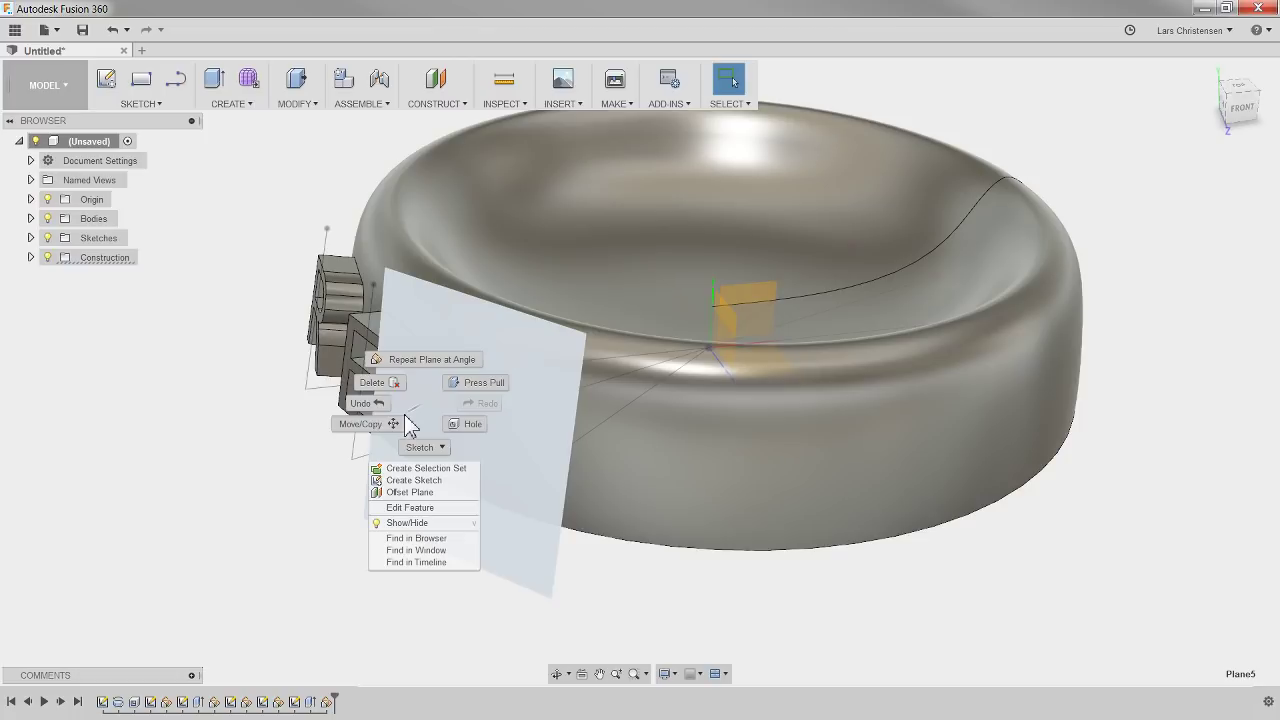
pyautogui.click(440, 481)
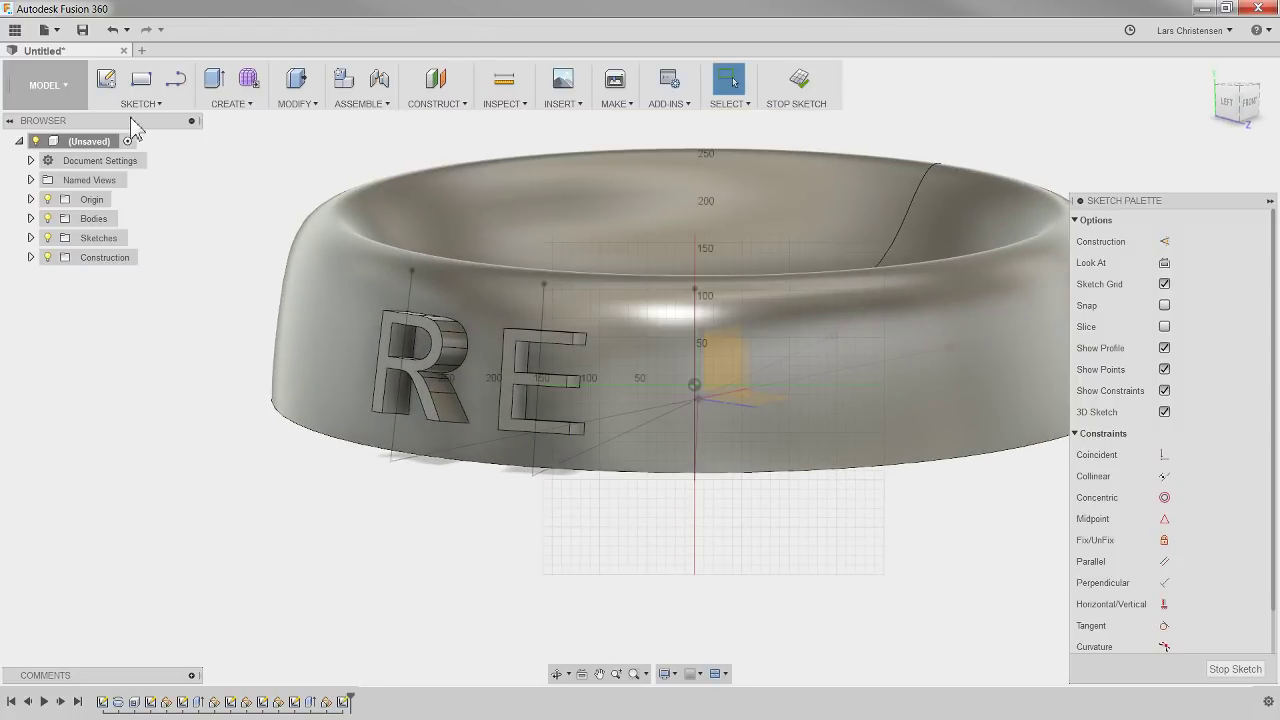
pyautogui.click(138, 104)
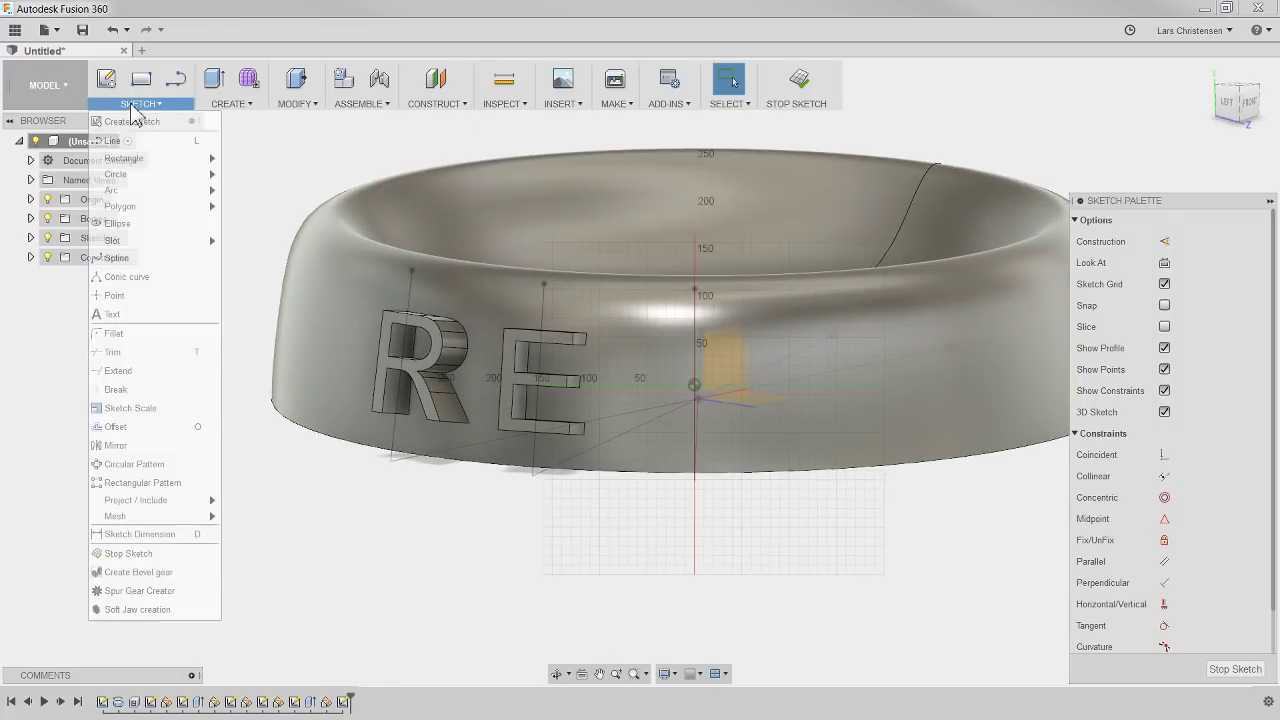
pyautogui.click(133, 316)
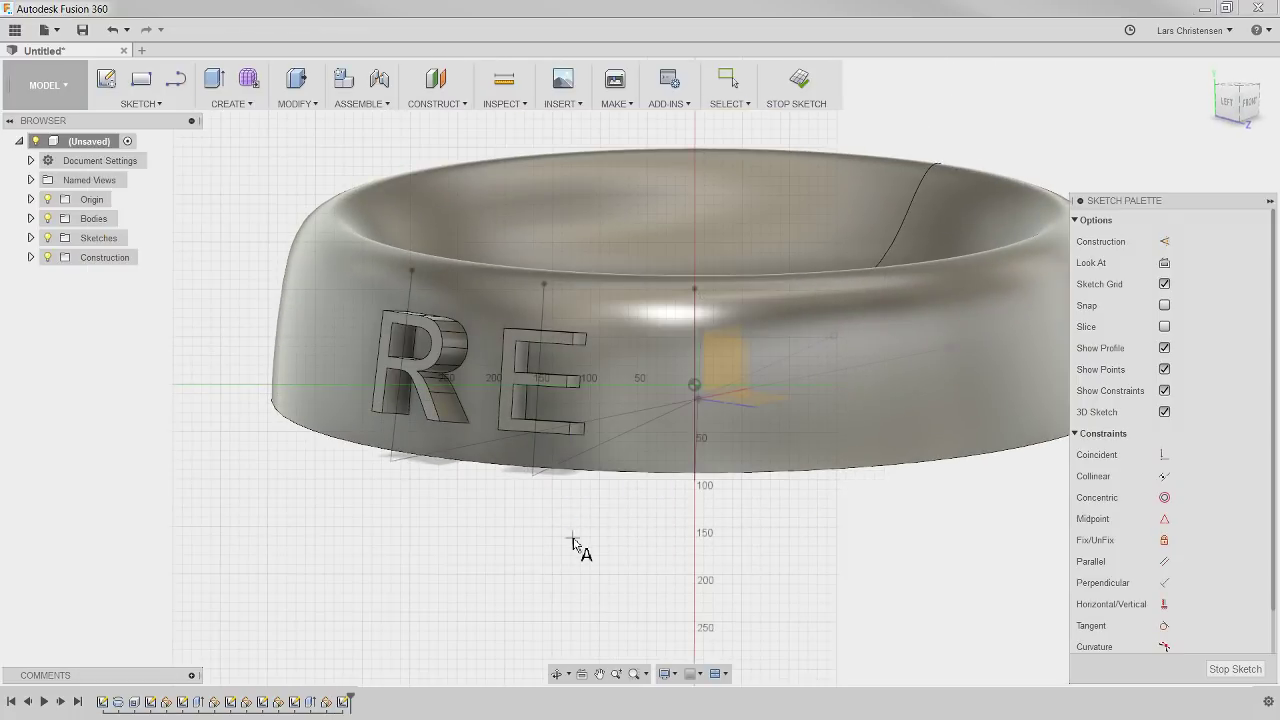
pyautogui.click(642, 446)
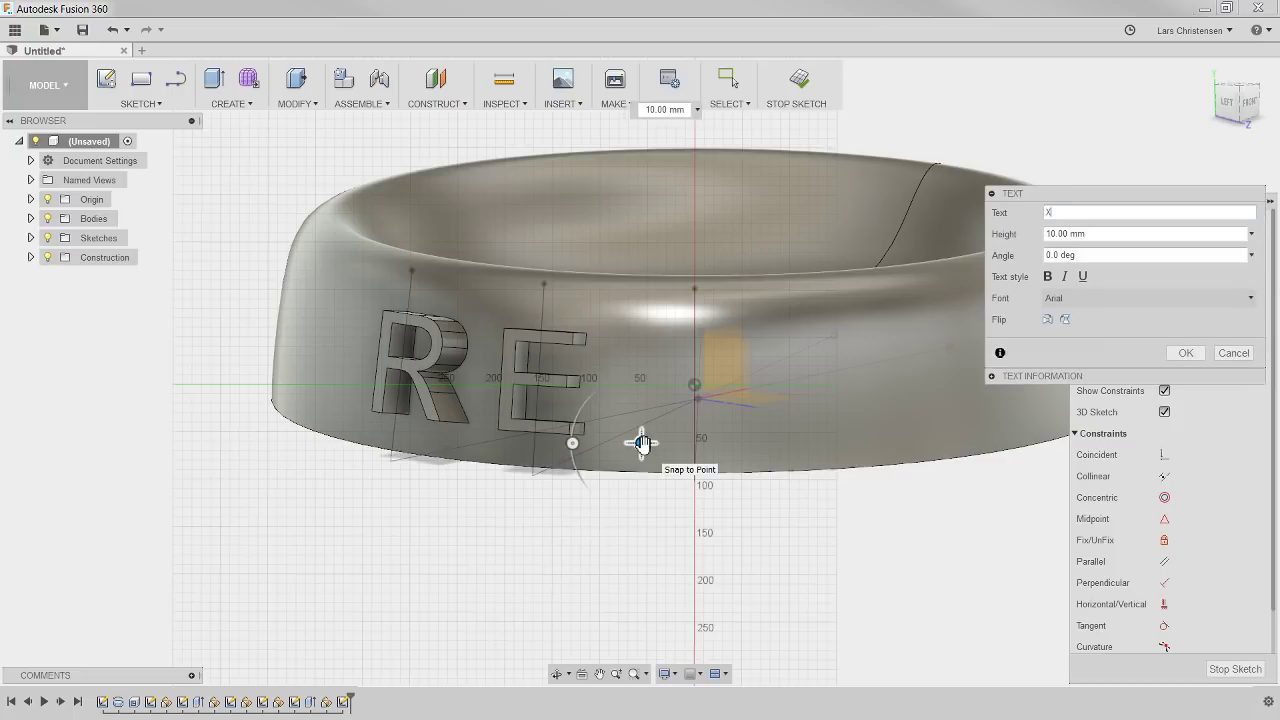
pyautogui.moveTo(1131, 234); pyautogui.dragTo(1005, 250)
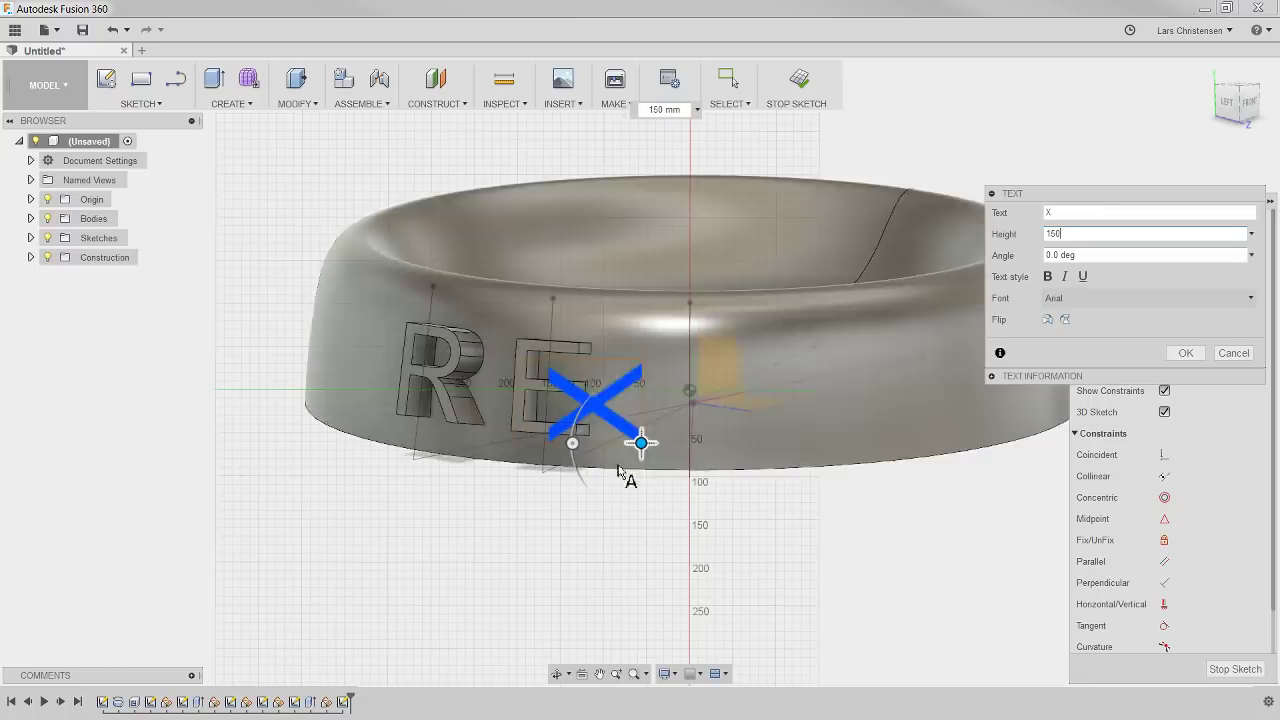
# Step: Rotate the X upright, centre it over the third guide line and accept the text
pyautogui.moveTo(573, 438); pyautogui.dragTo(645, 368)
pyautogui.moveTo(642, 445); pyautogui.dragTo(651, 439)
pyautogui.click(1185, 353)
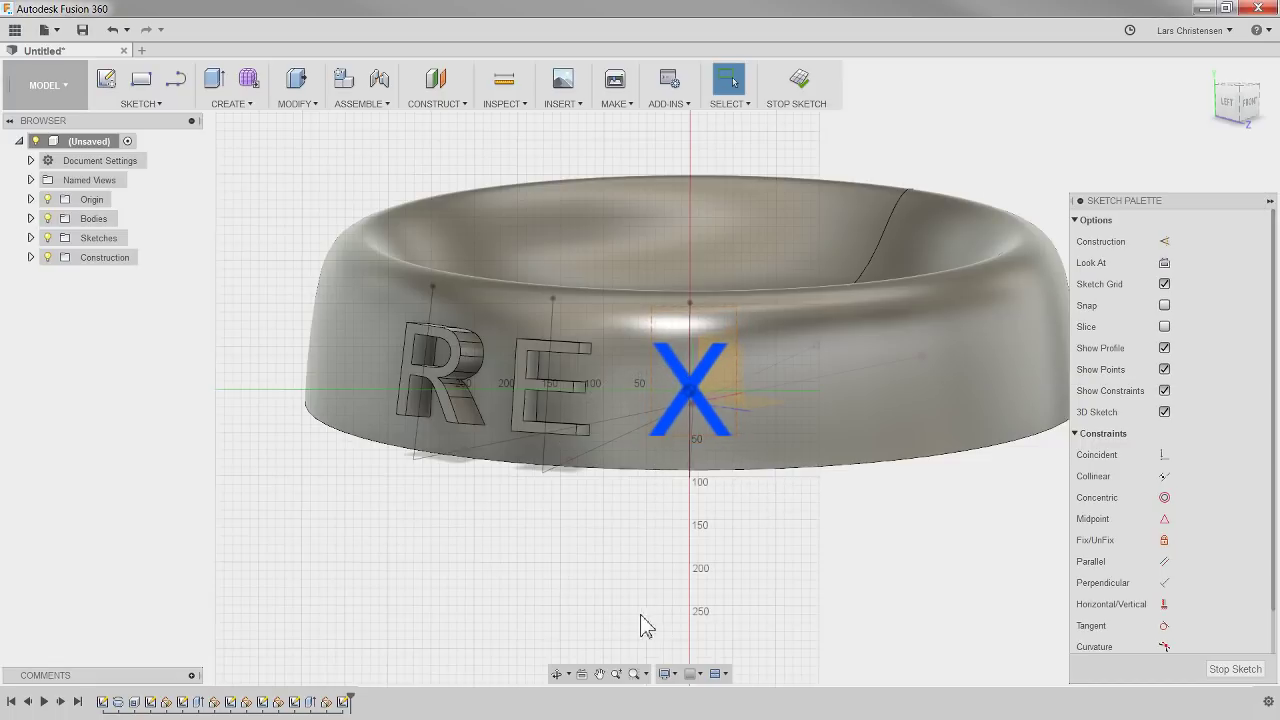
# Step: Extrude the letter X from its plane to the bowl's body as the end object, joining it to the bowl
pyautogui.press('q')
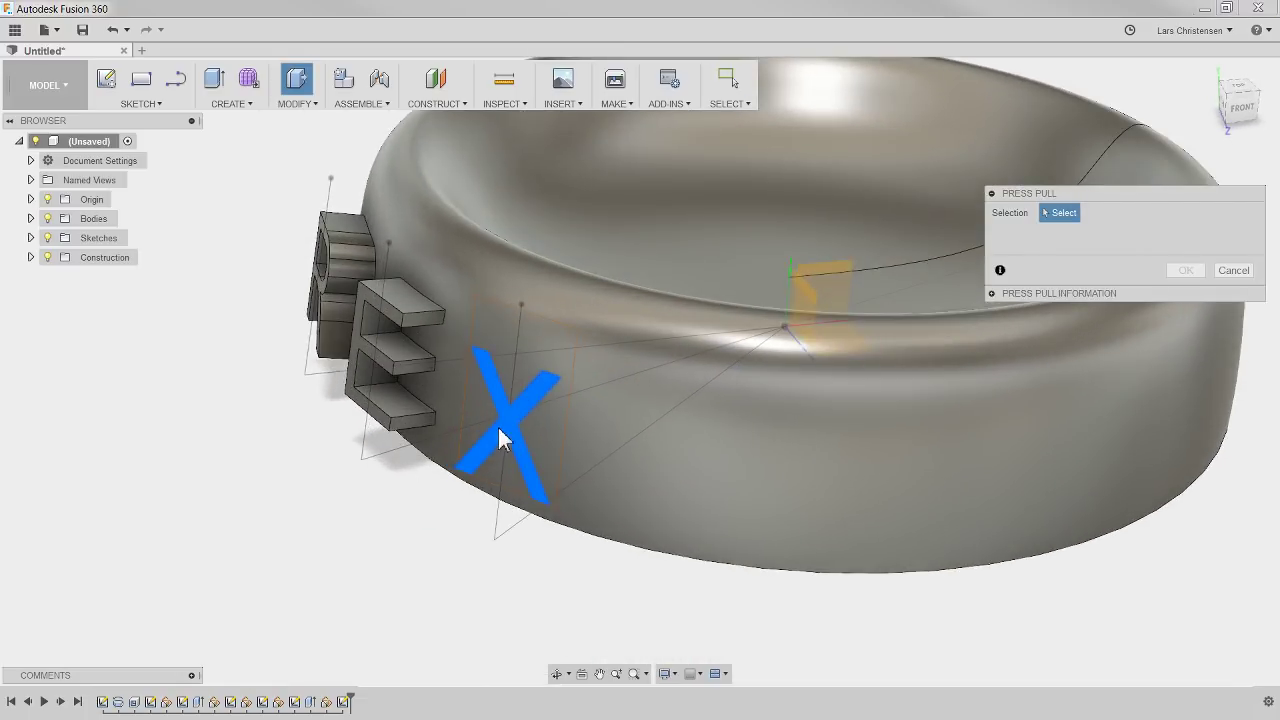
pyautogui.click(513, 420)
pyautogui.click(513, 430)
pyautogui.click(1100, 276)
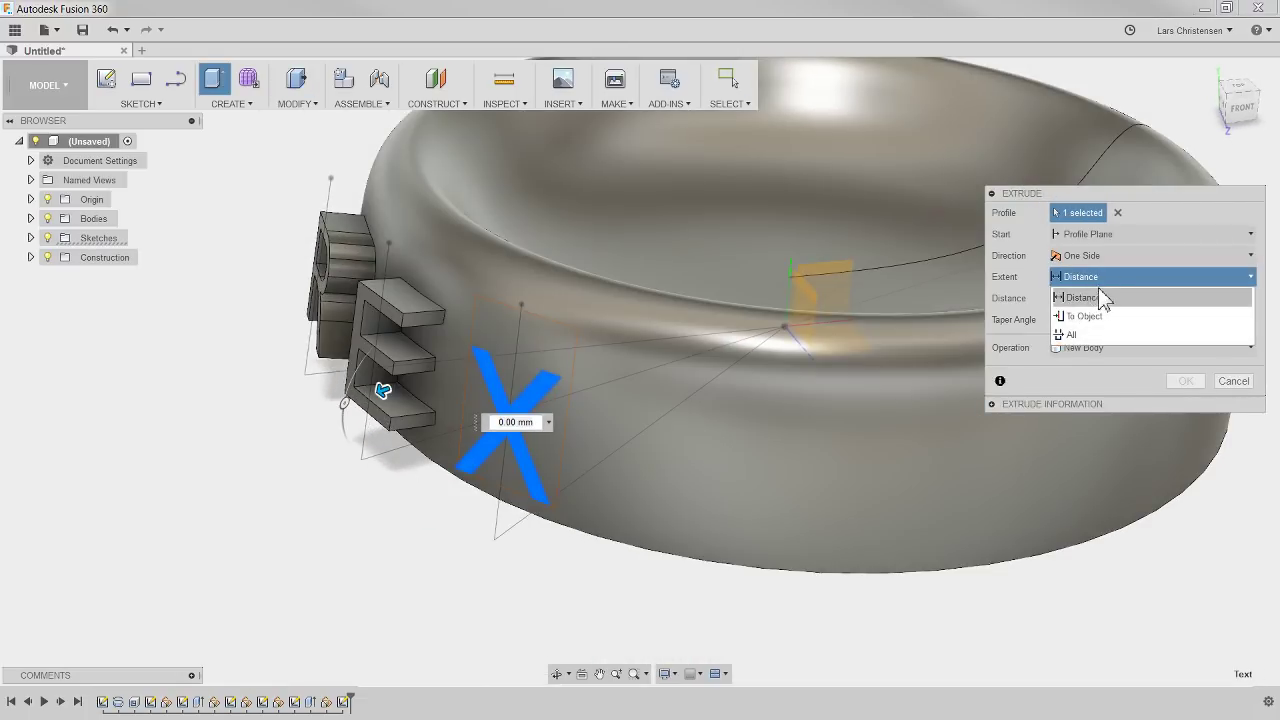
pyautogui.click(1100, 318)
pyautogui.keyDown('shift'); pyautogui.moveTo(950, 320); pyautogui.dragTo(297, 367, button='middle'); pyautogui.keyUp('shift')
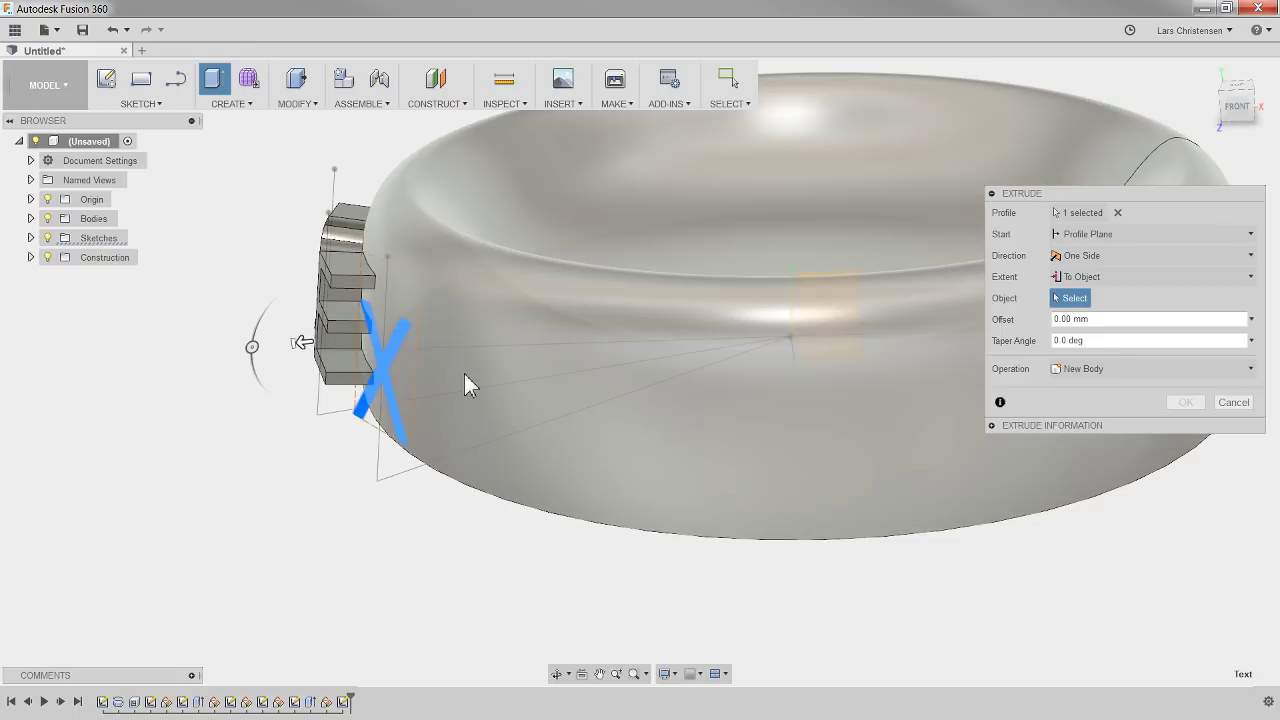
pyautogui.click(464, 373)
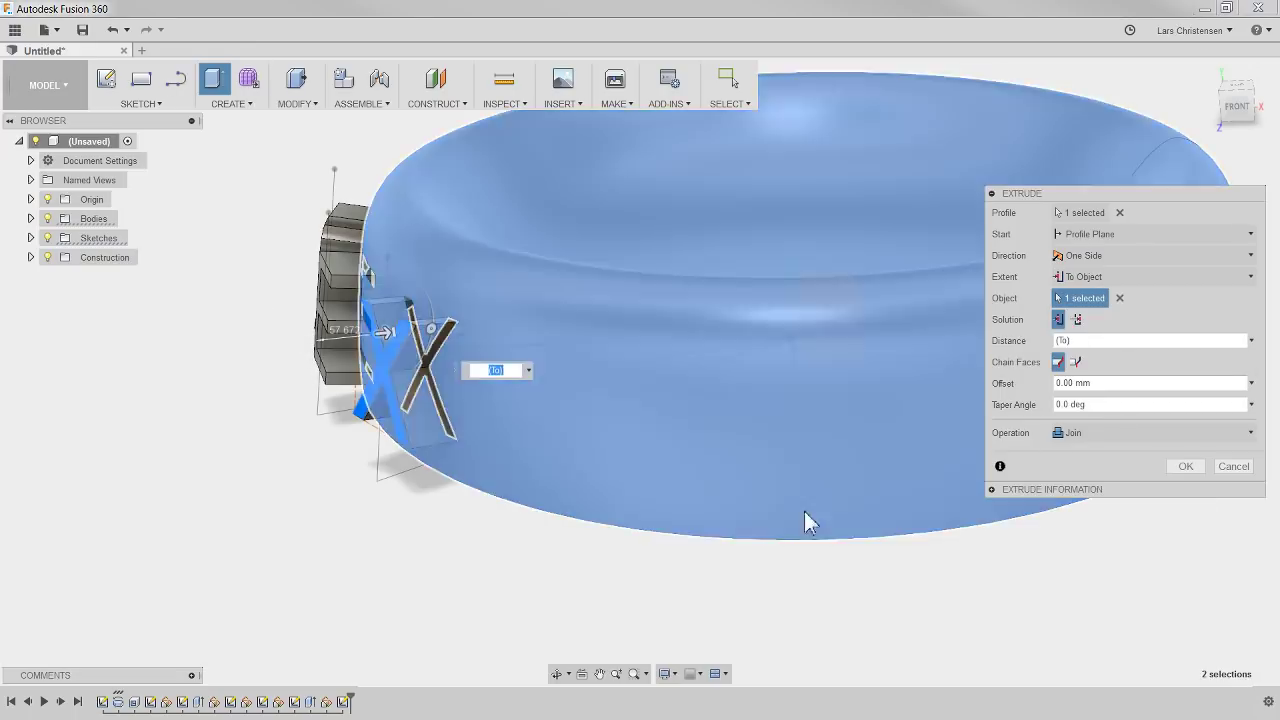
pyautogui.click(1176, 464)
# Step: Hide the sketch that holds the letters' guide lines
pyautogui.moveTo(343, 578)
pyautogui.keyDown('shift'); pyautogui.mouseDown(button='middle')
pyautogui.moveTo(260, 558)
pyautogui.moveTo(257, 569)
pyautogui.moveTo(286, 571)
pyautogui.moveTo(297, 591)
pyautogui.moveTo(337, 540)
pyautogui.moveTo(290, 515)
pyautogui.mouseUp(button='middle'); pyautogui.keyUp('shift')
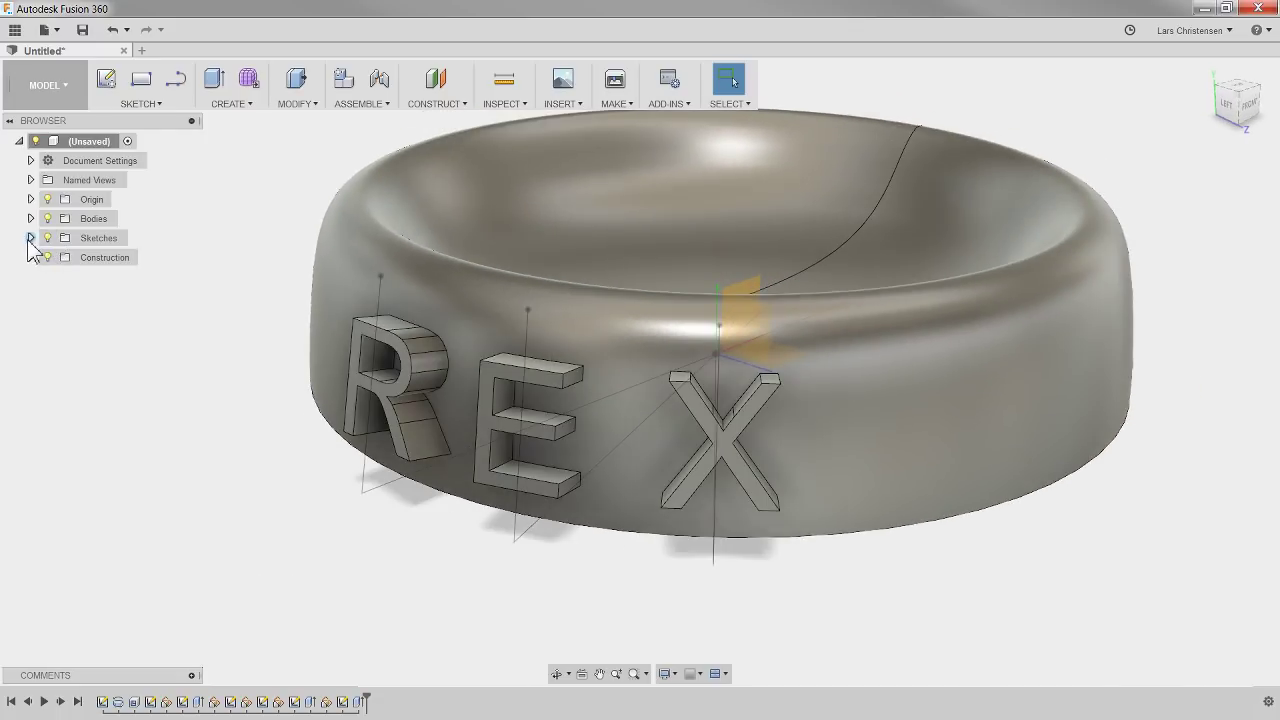
pyautogui.click(30, 238)
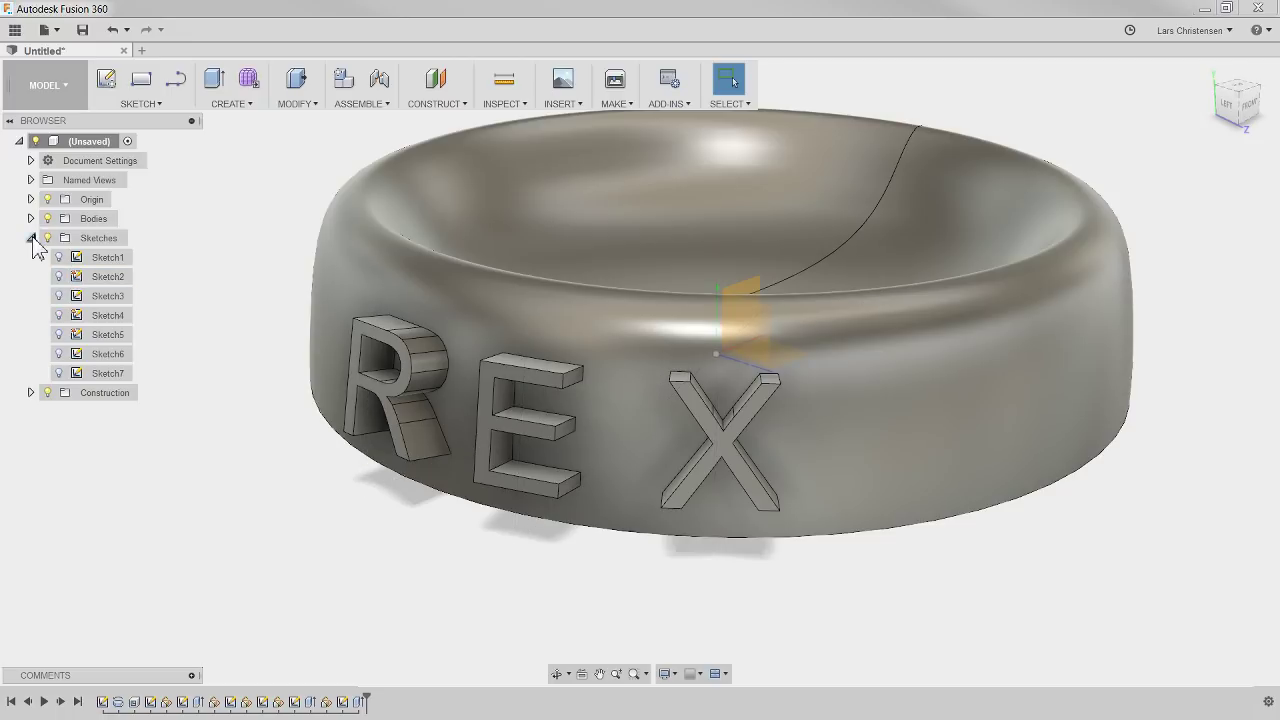
pyautogui.click(32, 238)
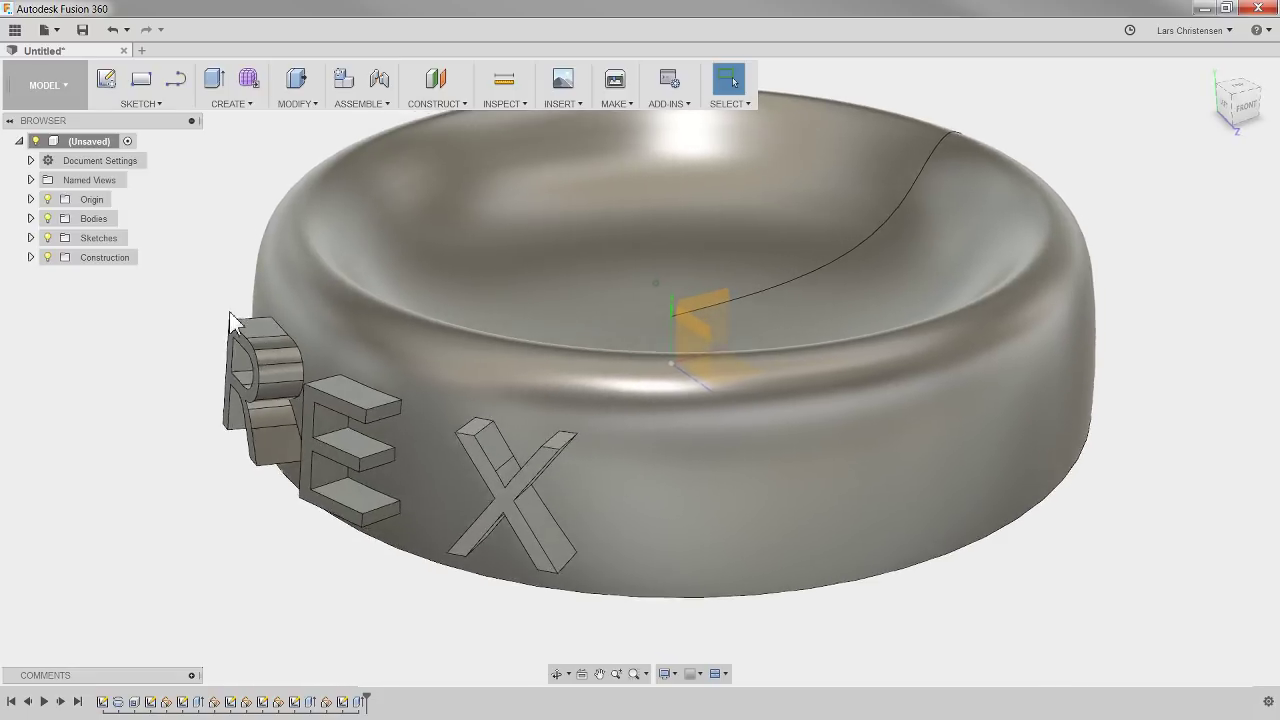
# Step: Switch from the Model to the Patch workspace
pyautogui.keyDown('shift'); pyautogui.moveTo(230, 323); pyautogui.dragTo(230, 323, button='middle'); pyautogui.keyUp('shift')
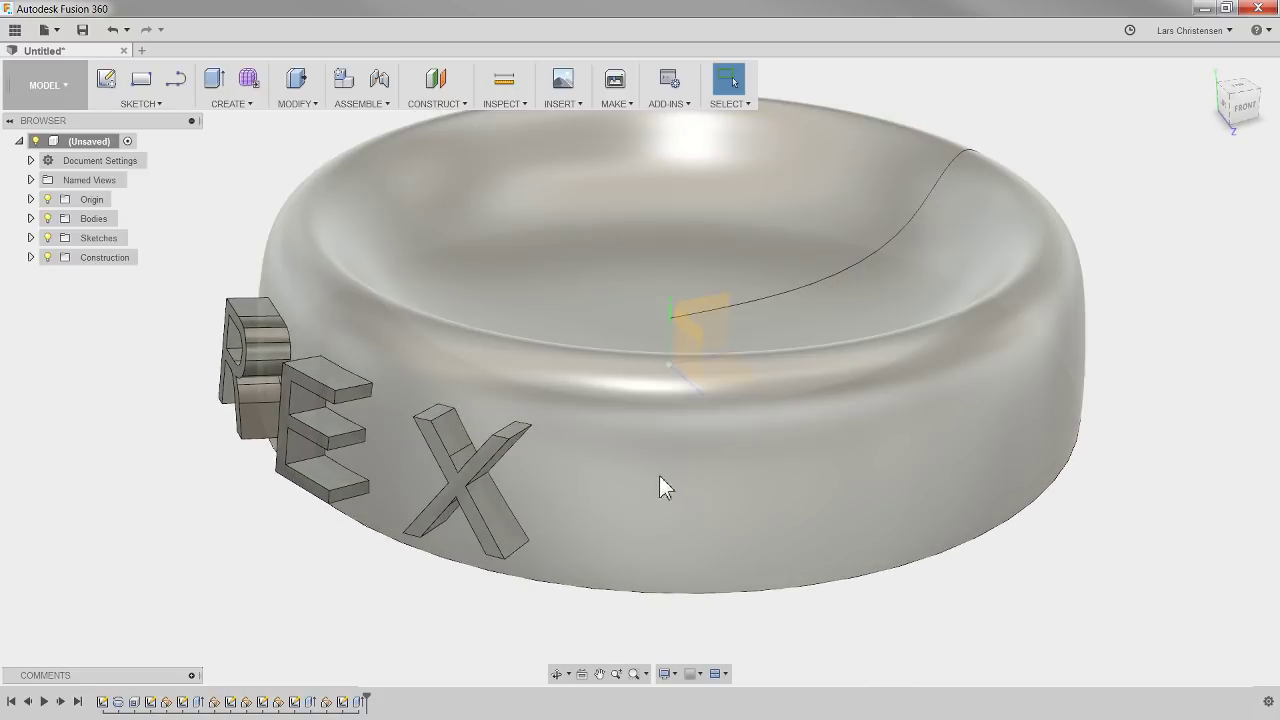
pyautogui.moveTo(620, 511)
pyautogui.keyDown('shift'); pyautogui.mouseDown(button='middle')
pyautogui.moveTo(729, 503)
pyautogui.moveTo(219, 607)
pyautogui.mouseUp(button='middle'); pyautogui.keyUp('shift')
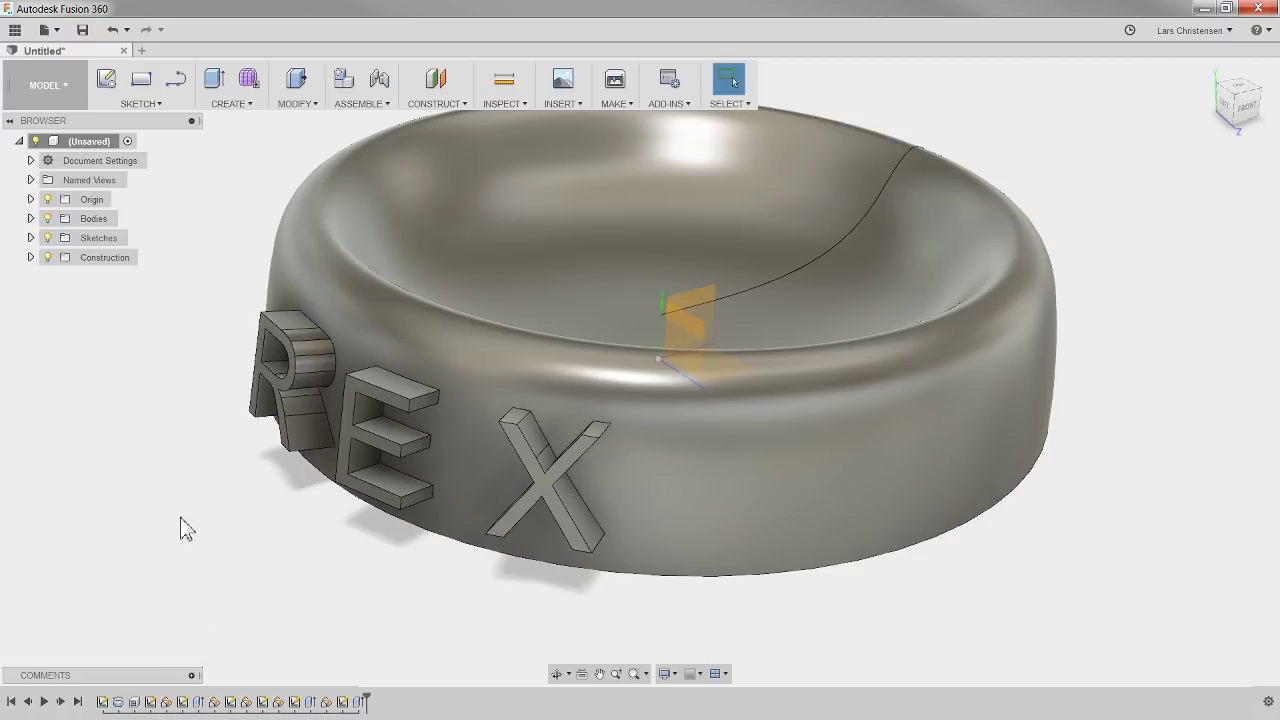
pyautogui.click(47, 85)
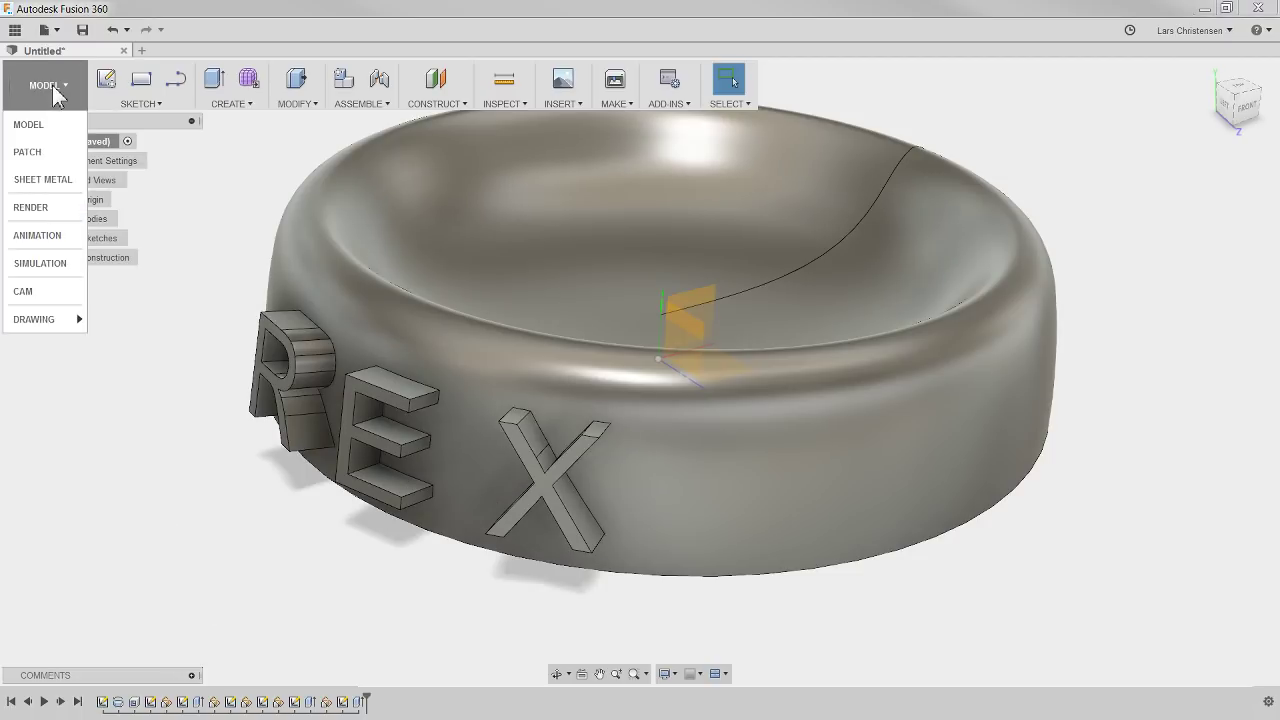
pyautogui.click(28, 155)
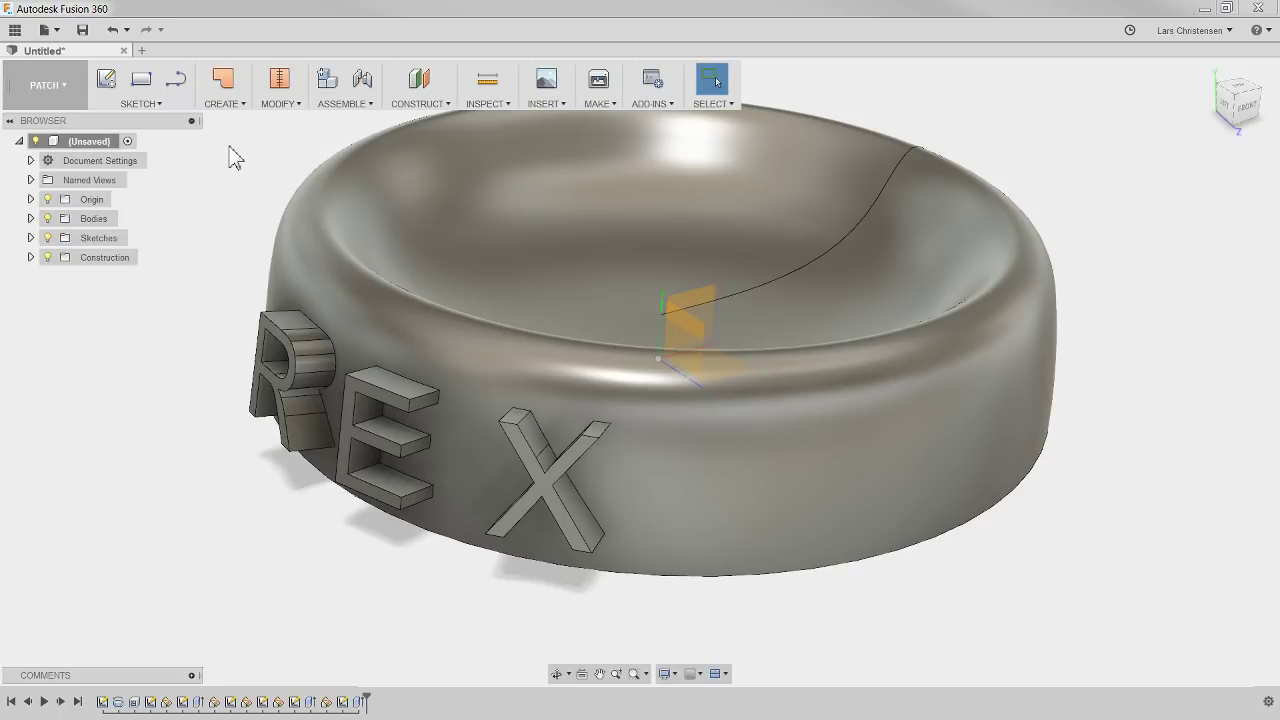
# Step: Offset the bowl's curved face by 5 mm as a new surface body, with chain selection on
pyautogui.click(236, 114)
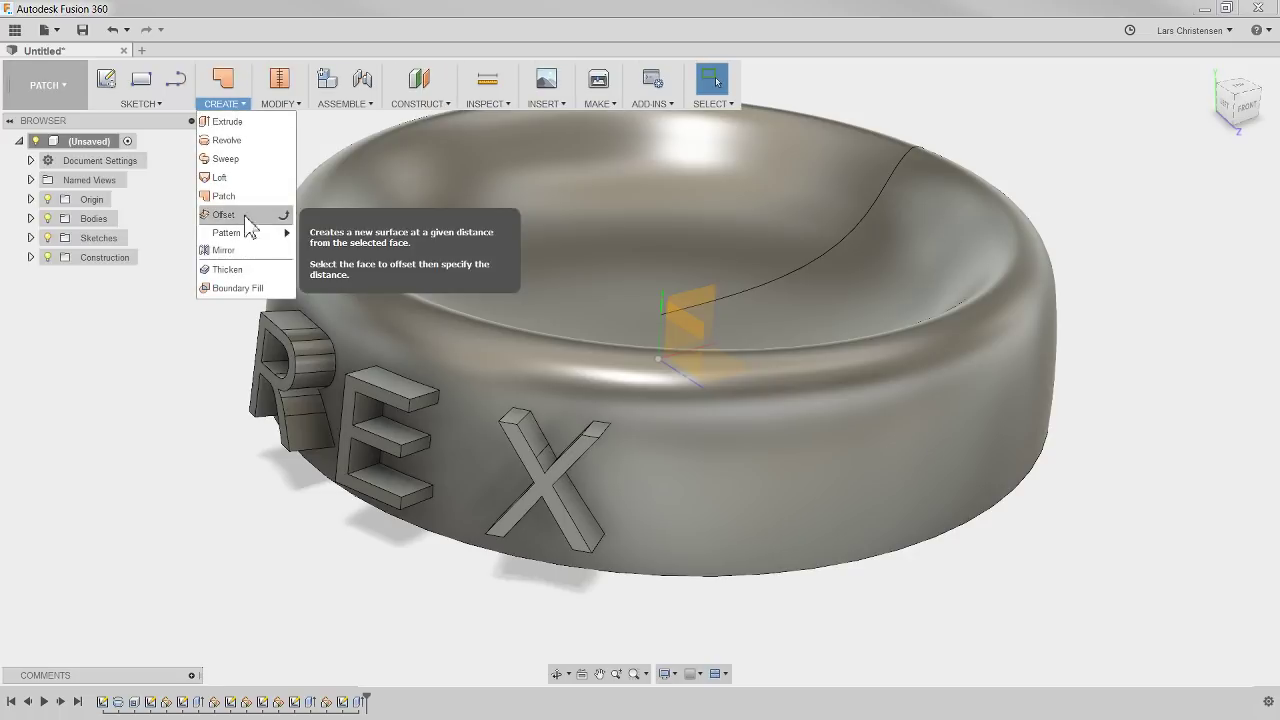
pyautogui.click(149, 223)
pyautogui.click(249, 114)
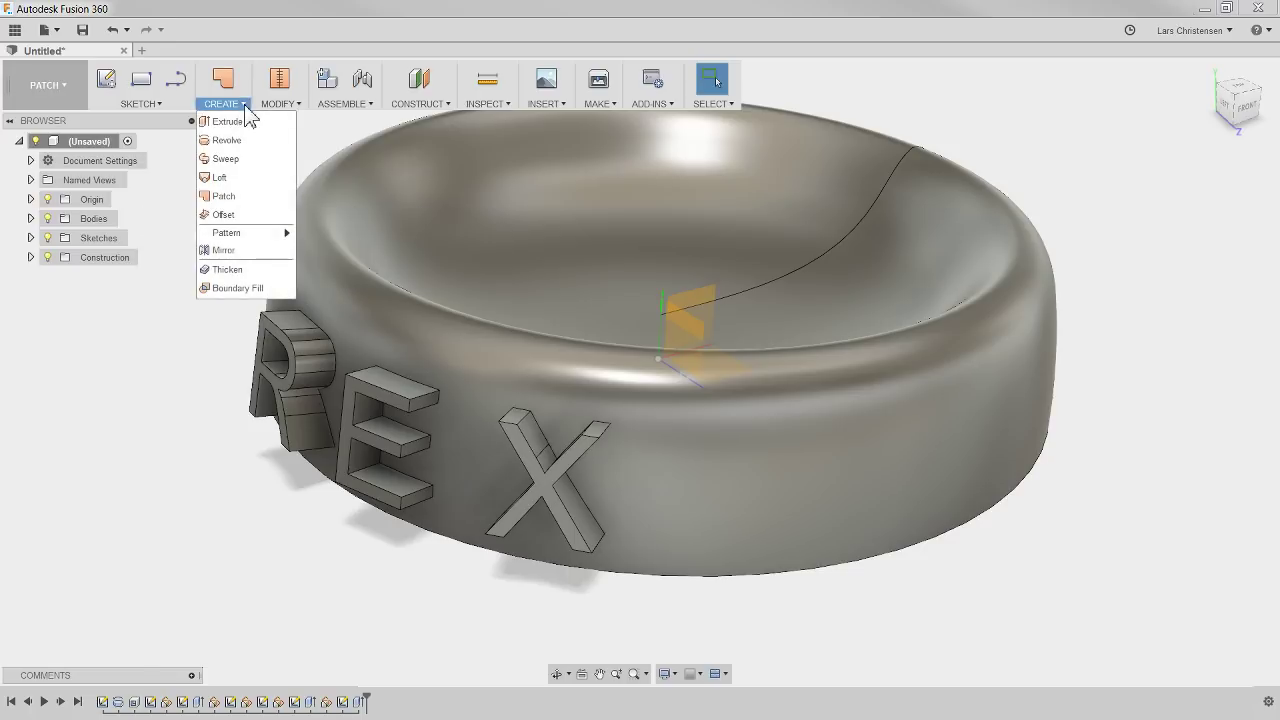
pyautogui.click(245, 214)
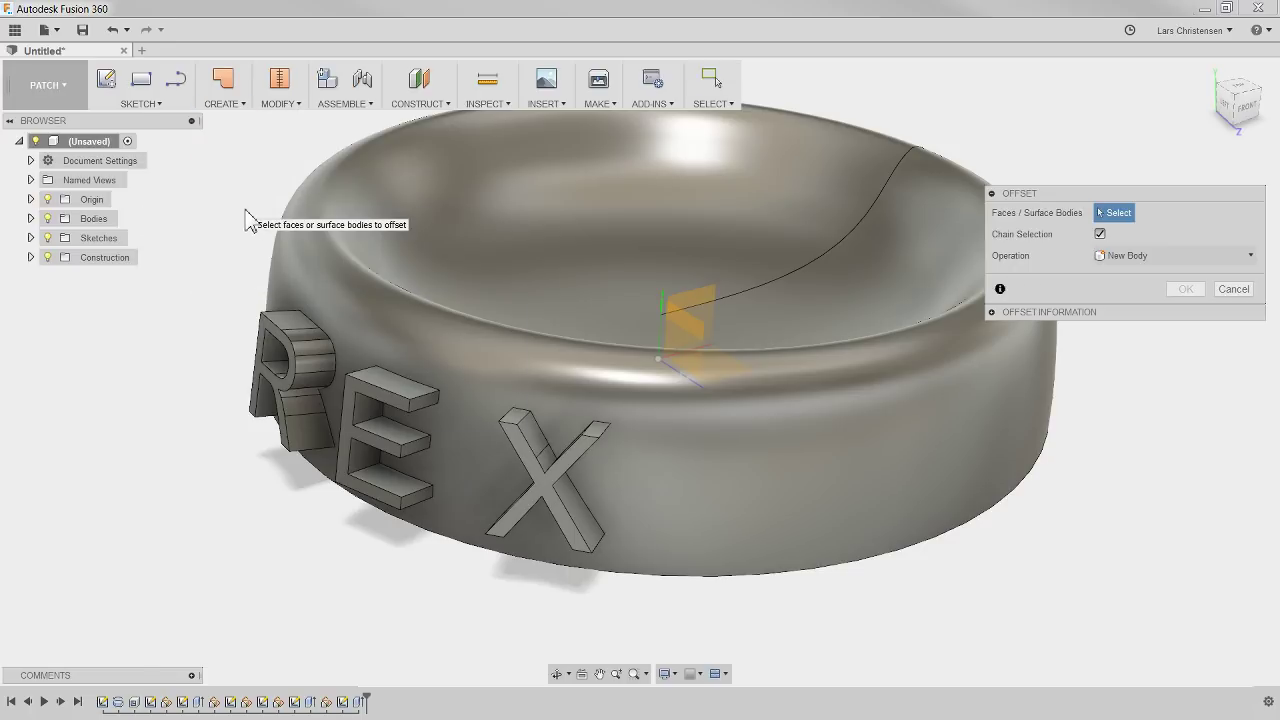
pyautogui.keyDown('shift'); pyautogui.moveTo(647, 597); pyautogui.dragTo(543, 471, button='middle'); pyautogui.keyUp('shift')
pyautogui.click(540, 462)
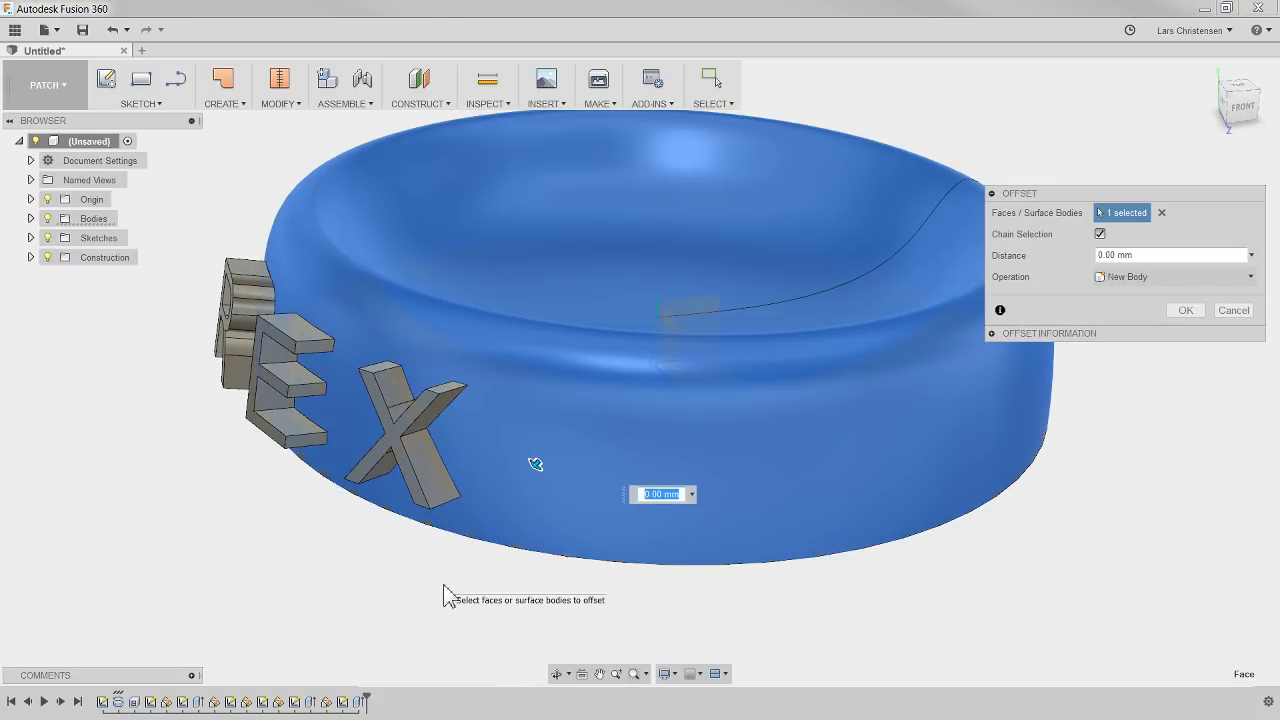
pyautogui.keyDown('shift'); pyautogui.moveTo(528, 587); pyautogui.dragTo(359, 561, button='middle'); pyautogui.keyUp('shift')
pyautogui.press('Return')
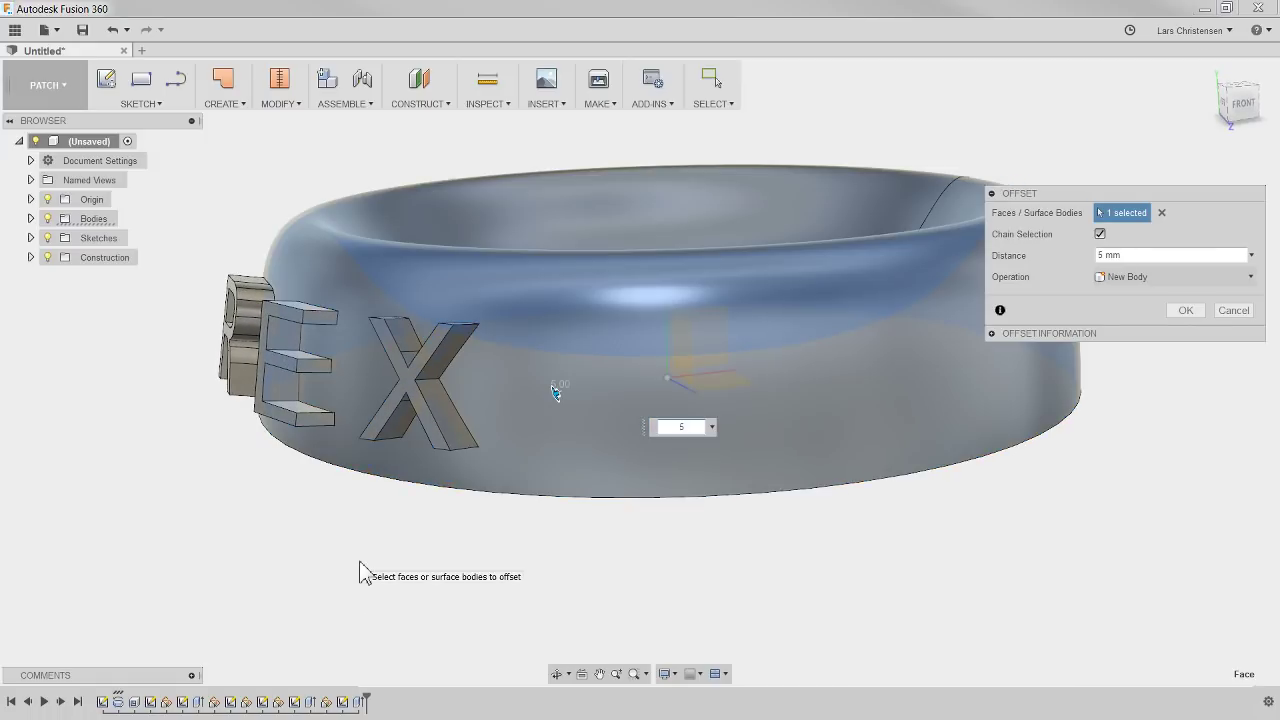
pyautogui.press('Return')
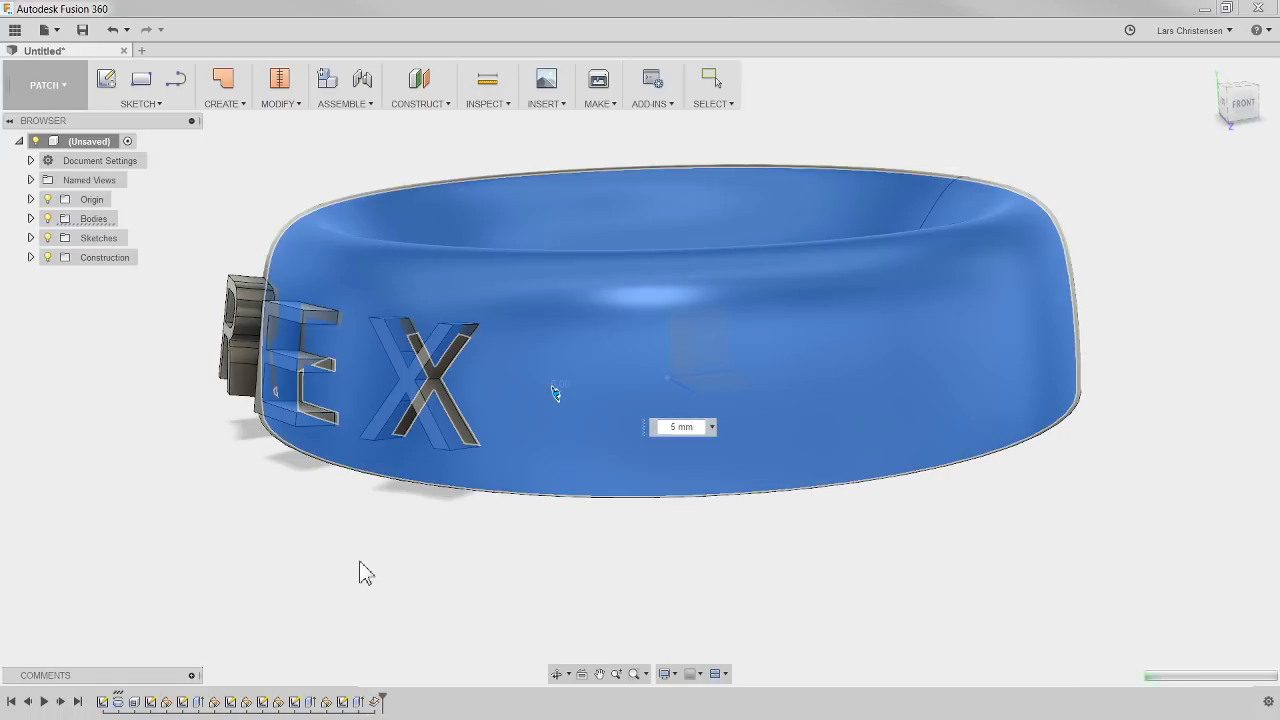
# Step: Hide the solid bowl body to show only the offset surface with its letter-shaped openings
pyautogui.moveTo(231, 520)
pyautogui.keyDown('shift'); pyautogui.mouseDown(button='middle')
pyautogui.moveTo(242, 504)
pyautogui.moveTo(254, 510)
pyautogui.mouseUp(button='middle'); pyautogui.keyUp('shift')
pyautogui.click(30, 218)
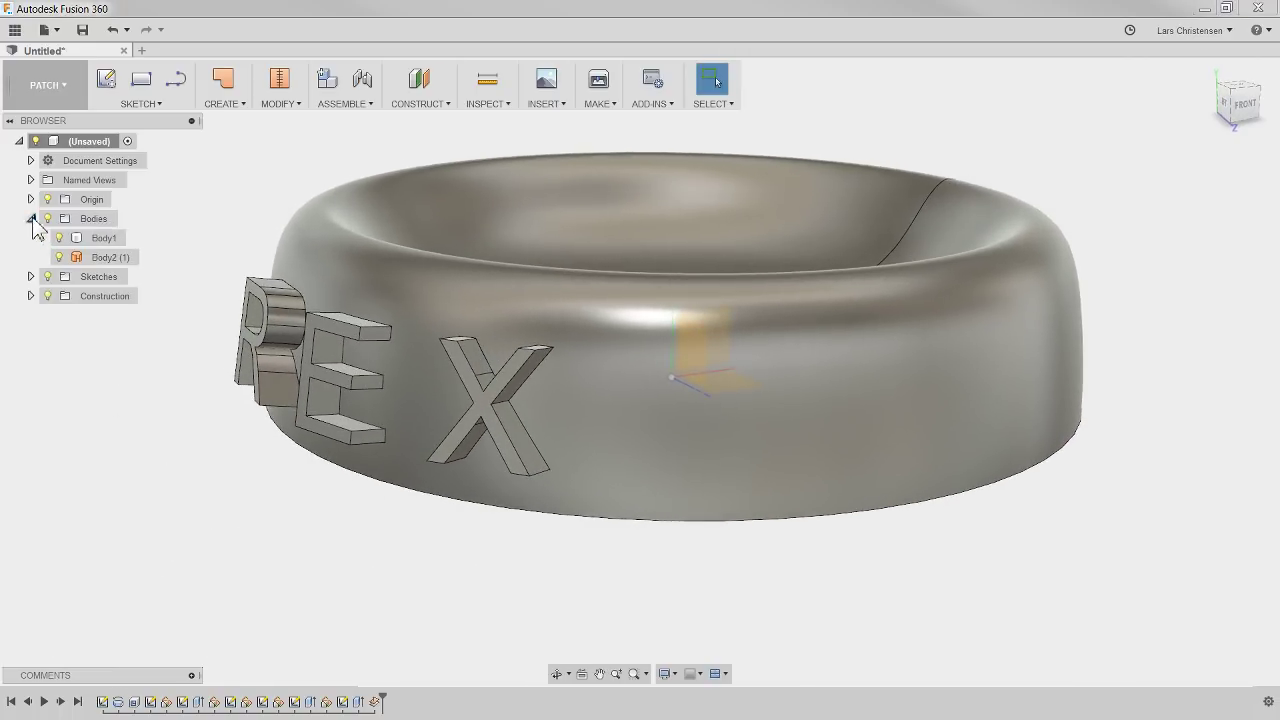
pyautogui.click(78, 258)
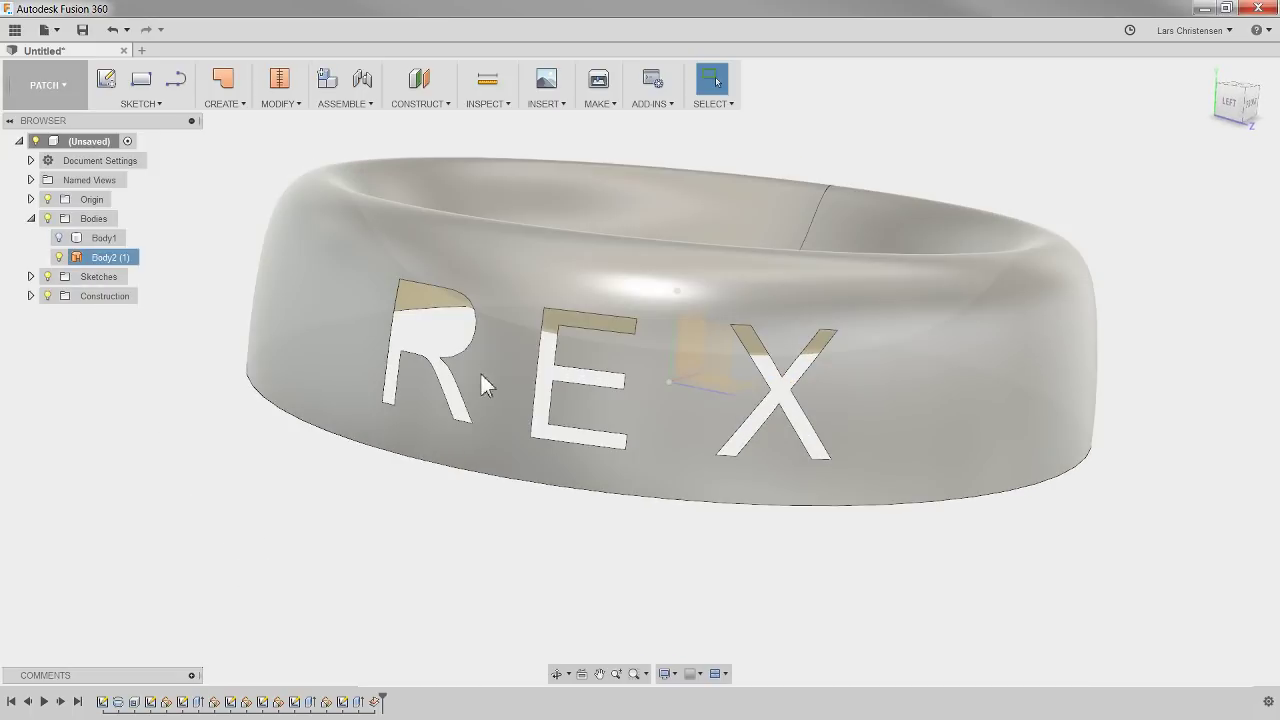
pyautogui.moveTo(481, 374)
pyautogui.keyDown('shift'); pyautogui.mouseDown(button='middle')
pyautogui.moveTo(477, 417)
pyautogui.moveTo(420, 449)
pyautogui.mouseUp(button='middle'); pyautogui.keyUp('shift')
pyautogui.keyDown('shift'); pyautogui.moveTo(412, 374); pyautogui.dragTo(328, 387, button='middle'); pyautogui.keyUp('shift')
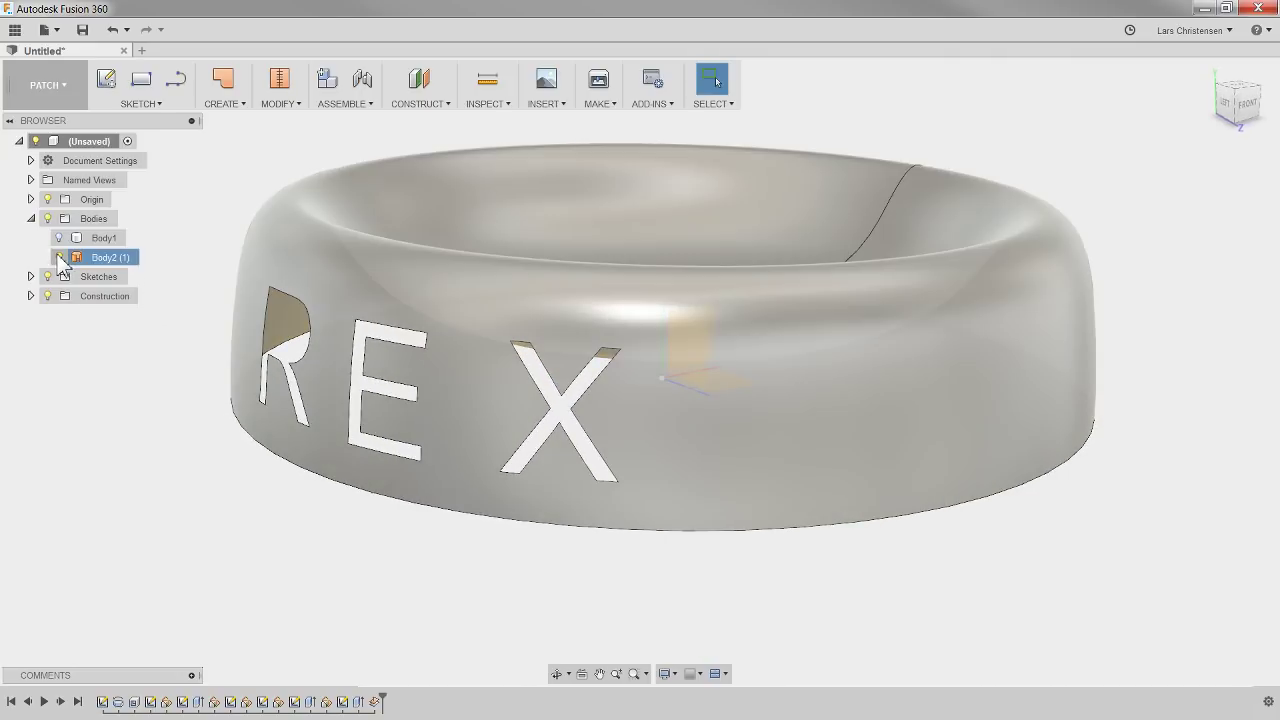
# Step: Compare the solid bowl body with the offset surface body by alternately showing and hiding each one
pyautogui.click(60, 241)
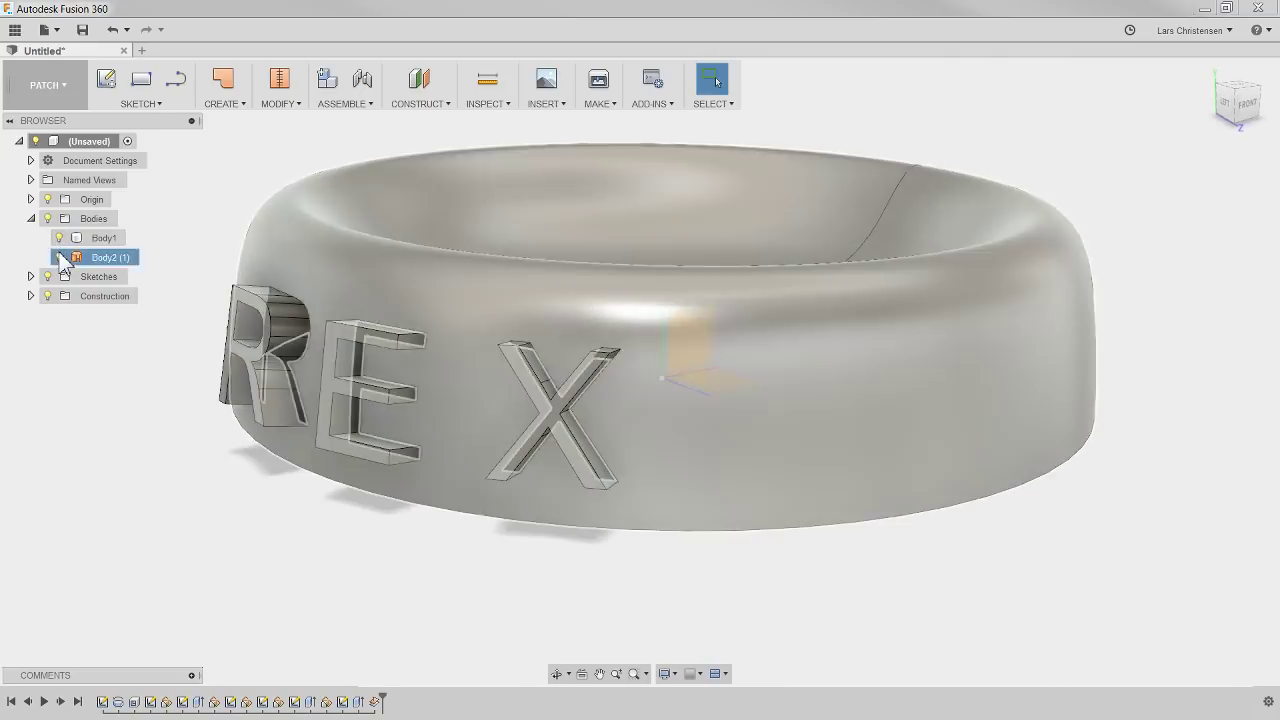
pyautogui.click(60, 258)
pyautogui.keyDown('shift'); pyautogui.moveTo(826, 411); pyautogui.dragTo(795, 422, button='middle'); pyautogui.keyUp('shift')
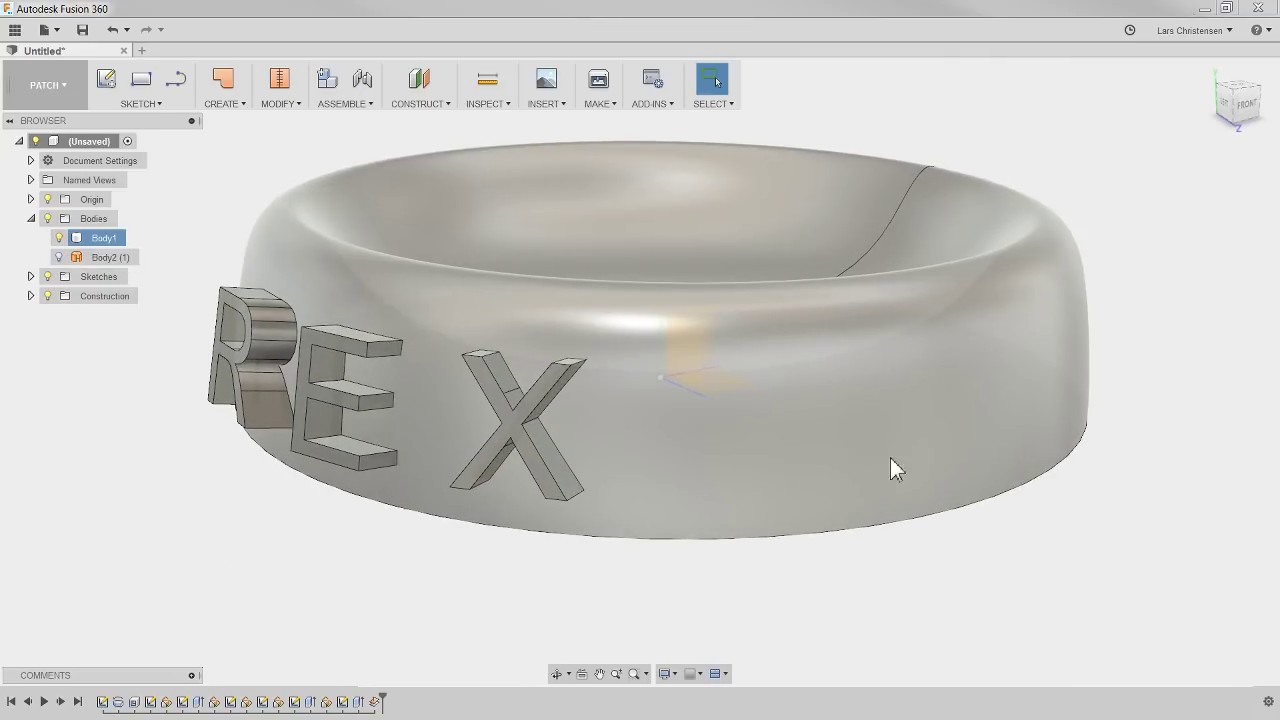
pyautogui.click(407, 589)
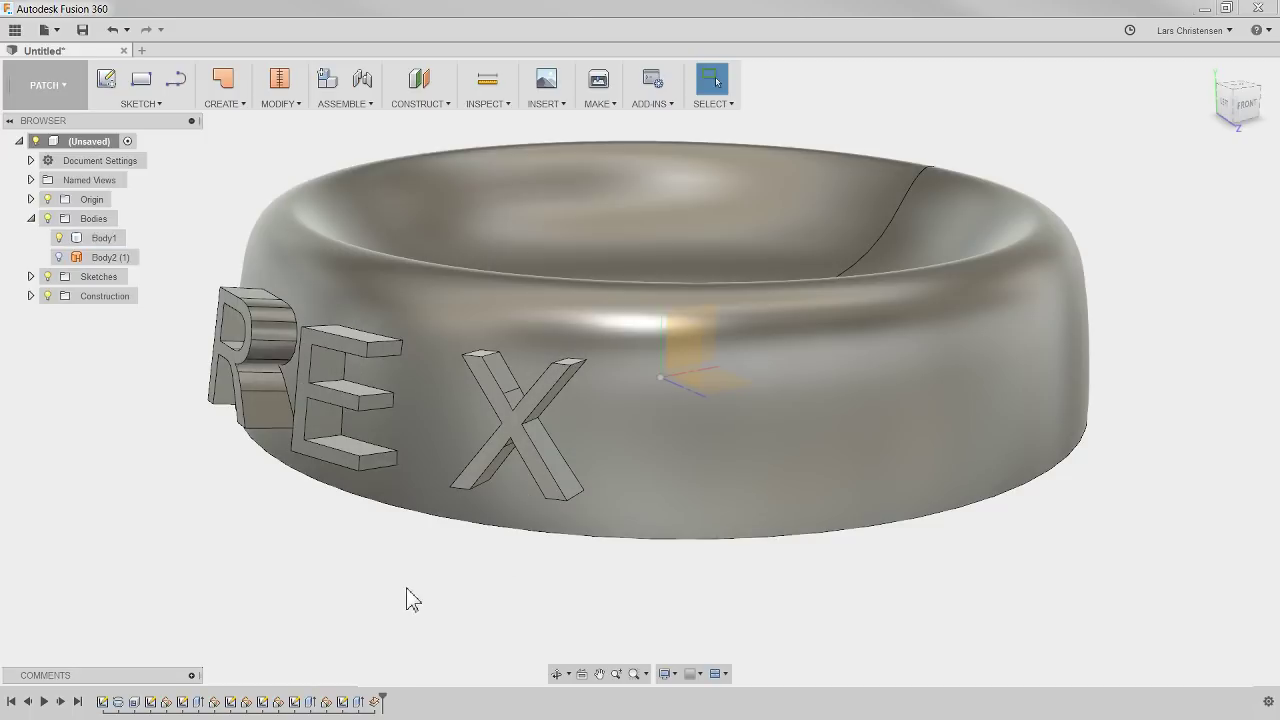
pyautogui.click(60, 258)
pyautogui.click(59, 238)
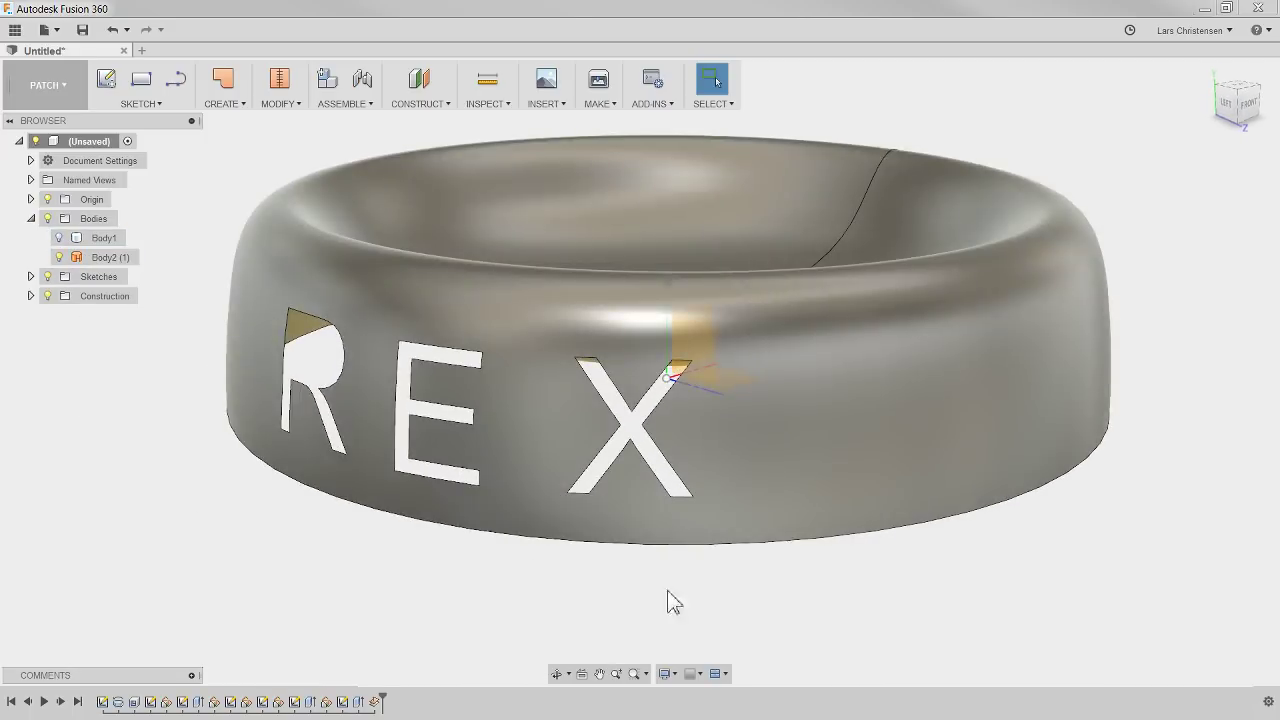
pyautogui.click(663, 463)
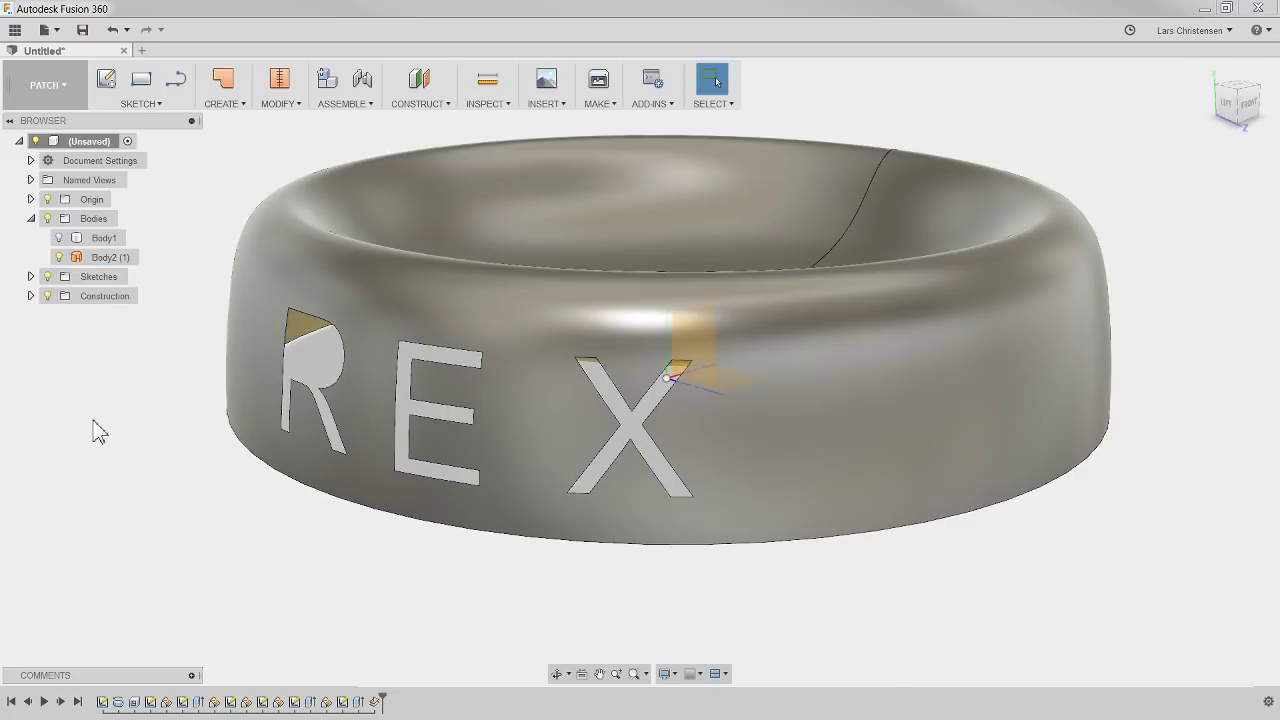
pyautogui.click(58, 238)
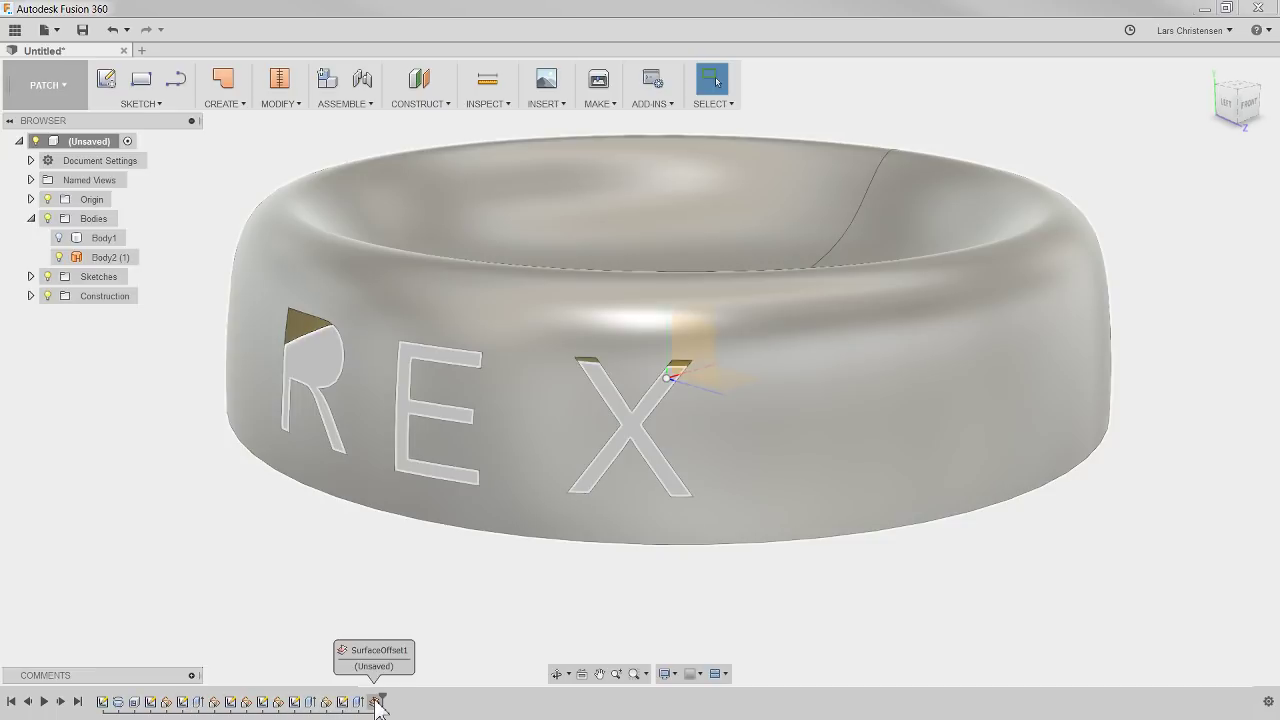
# Step: Try moving the surface offset feature to right after the second timeline feature, and return it to the end of the timeline
pyautogui.click(378, 703)
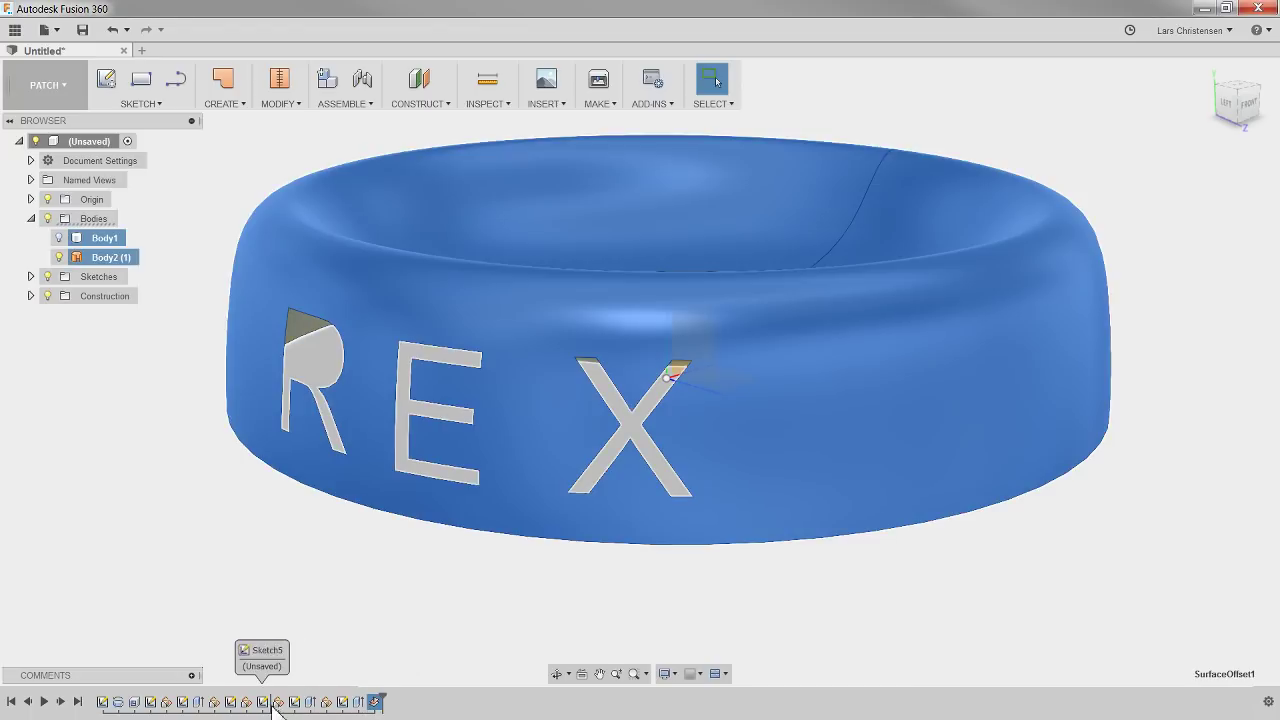
pyautogui.click(136, 704)
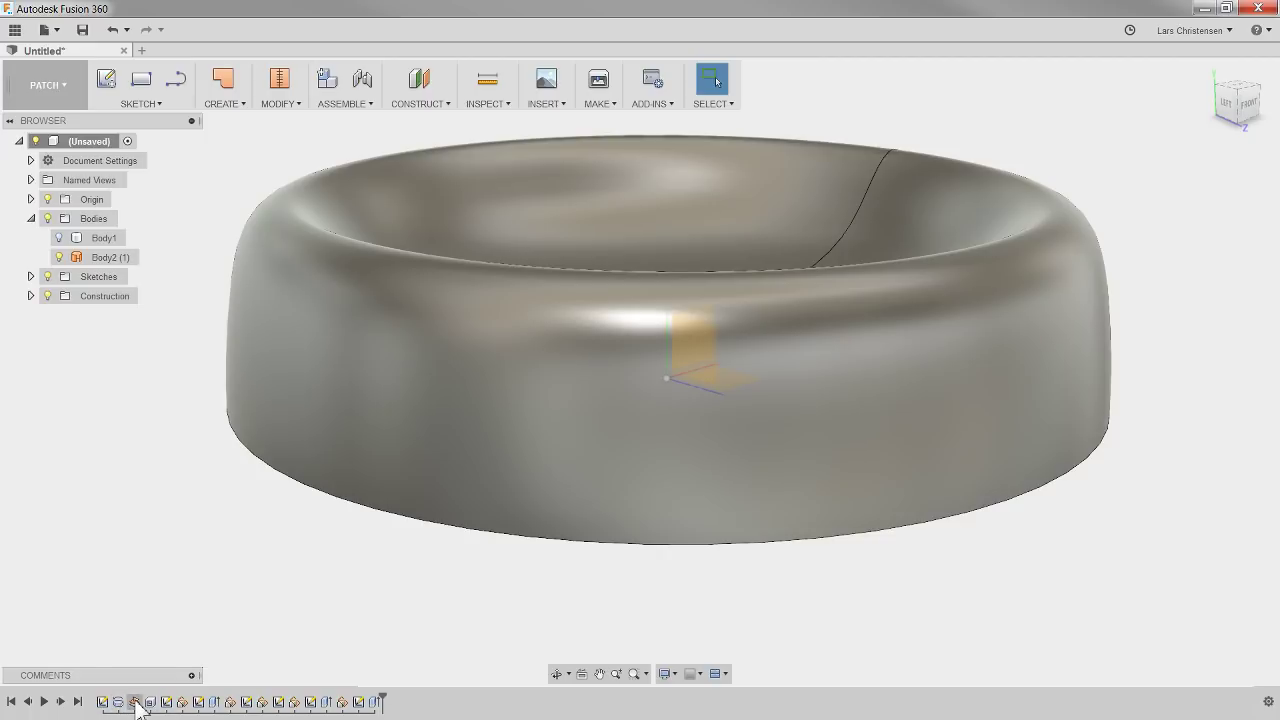
pyautogui.click(136, 703)
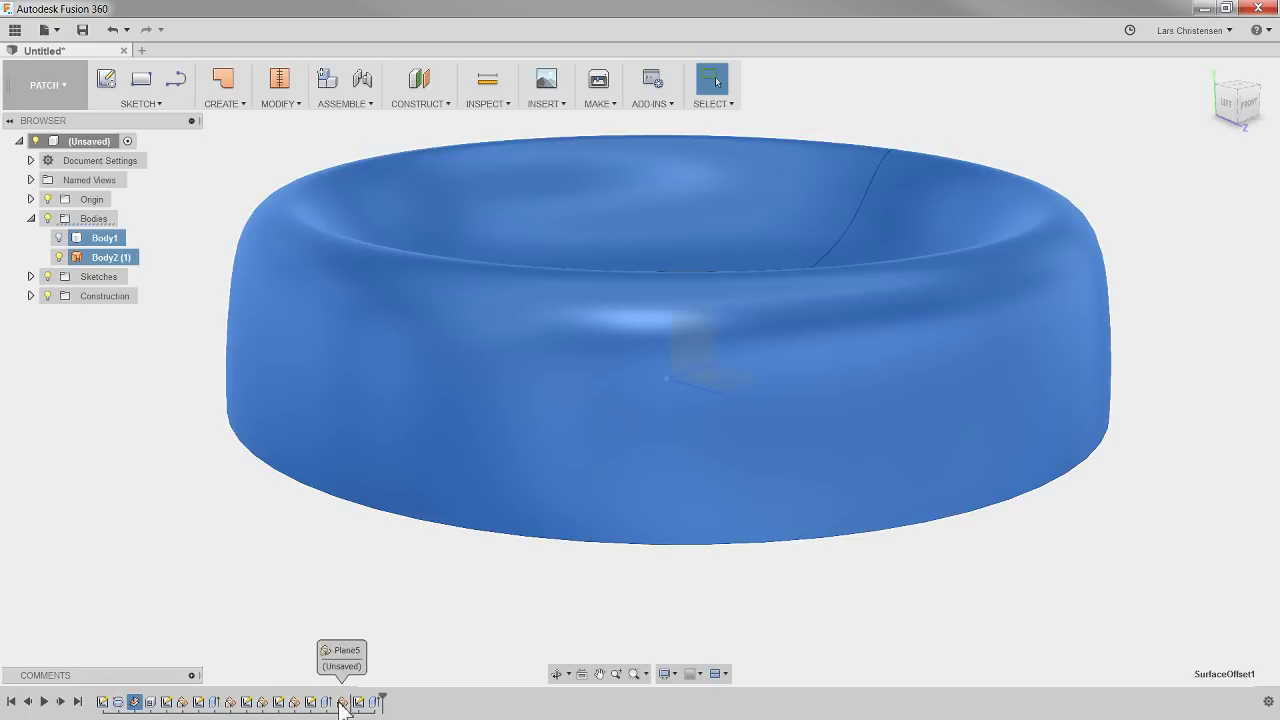
pyautogui.moveTo(340, 703); pyautogui.dragTo(398, 704)
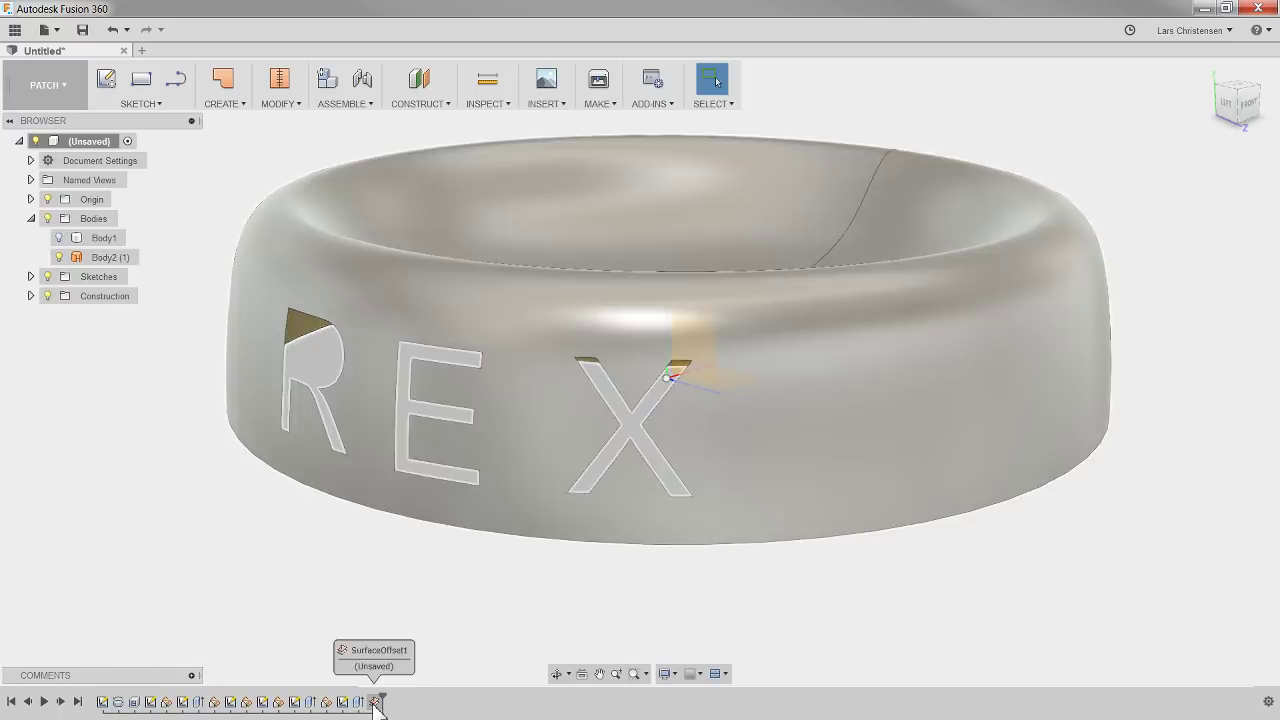
# Step: Move the surface offset feature to right after the second timeline feature, ahead of the letter features, with the solid bowl body shown
pyautogui.click(375, 702)
pyautogui.moveTo(204, 702); pyautogui.dragTo(126, 703)
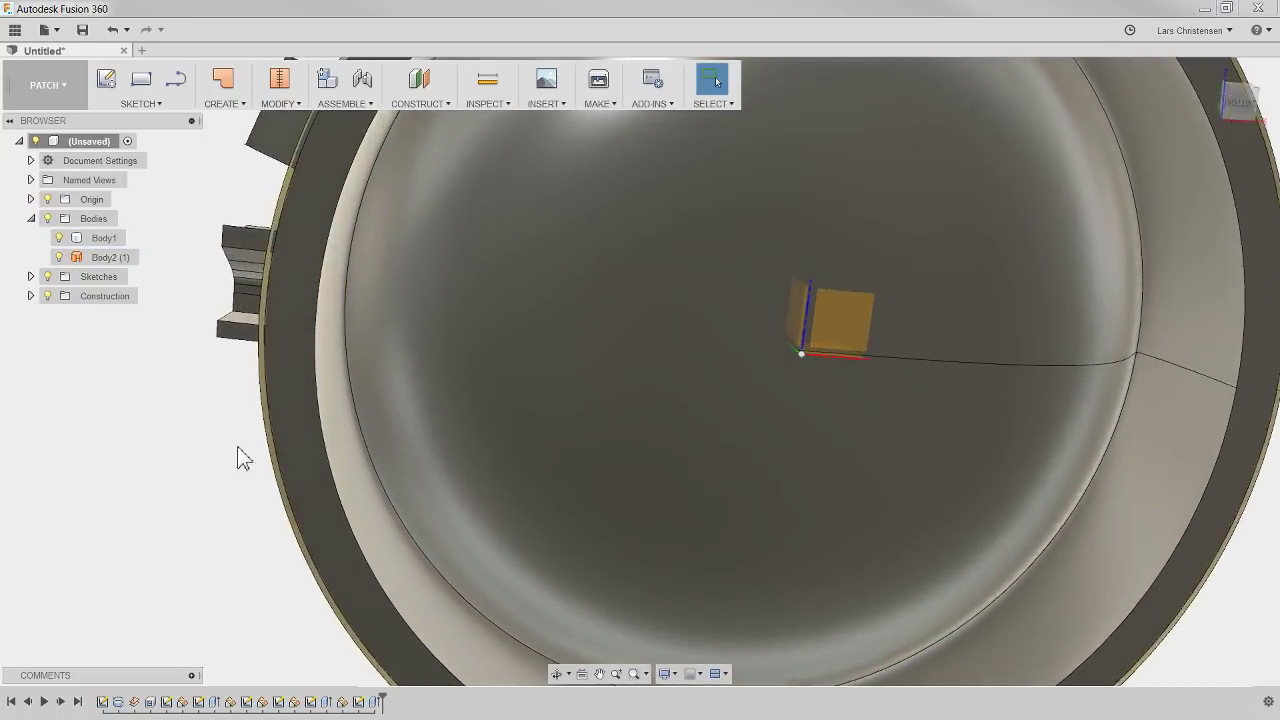
pyautogui.click(265, 467)
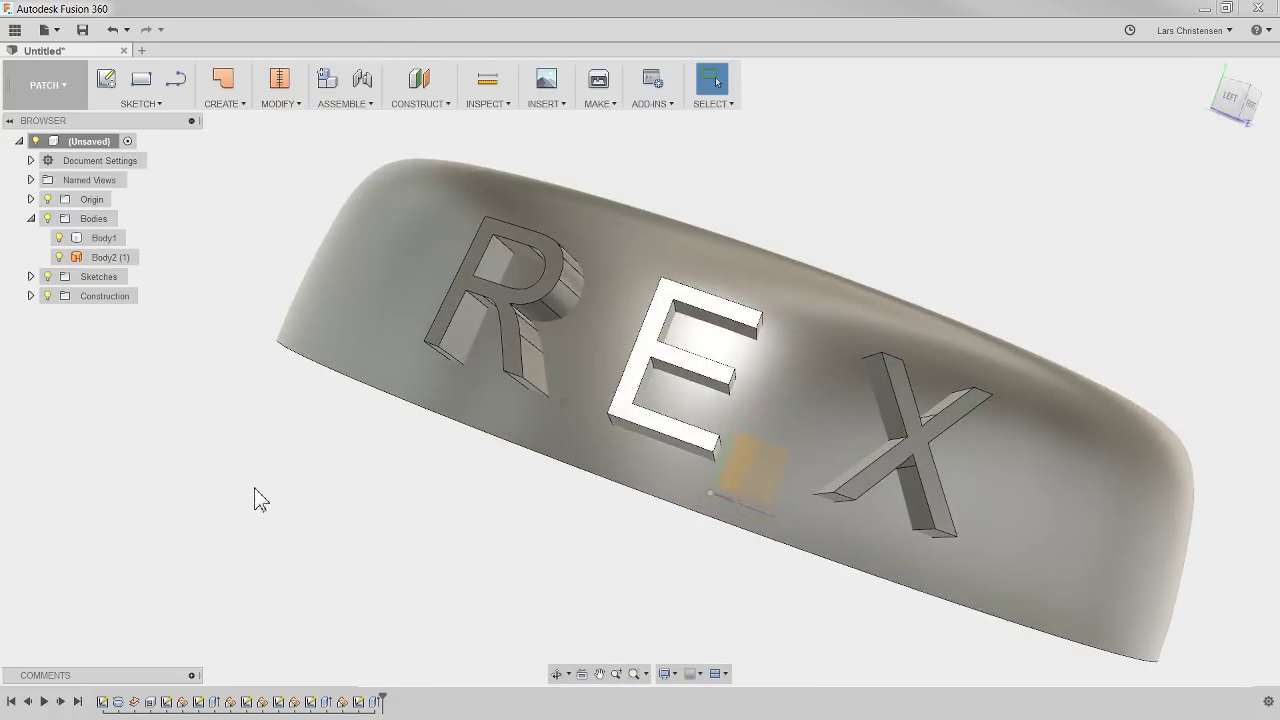
pyautogui.click(218, 490)
# Step: Switch to the Model workspace and split the solid bowl body with the offset surface body, with Extend Splitting Tool on
pyautogui.click(55, 92)
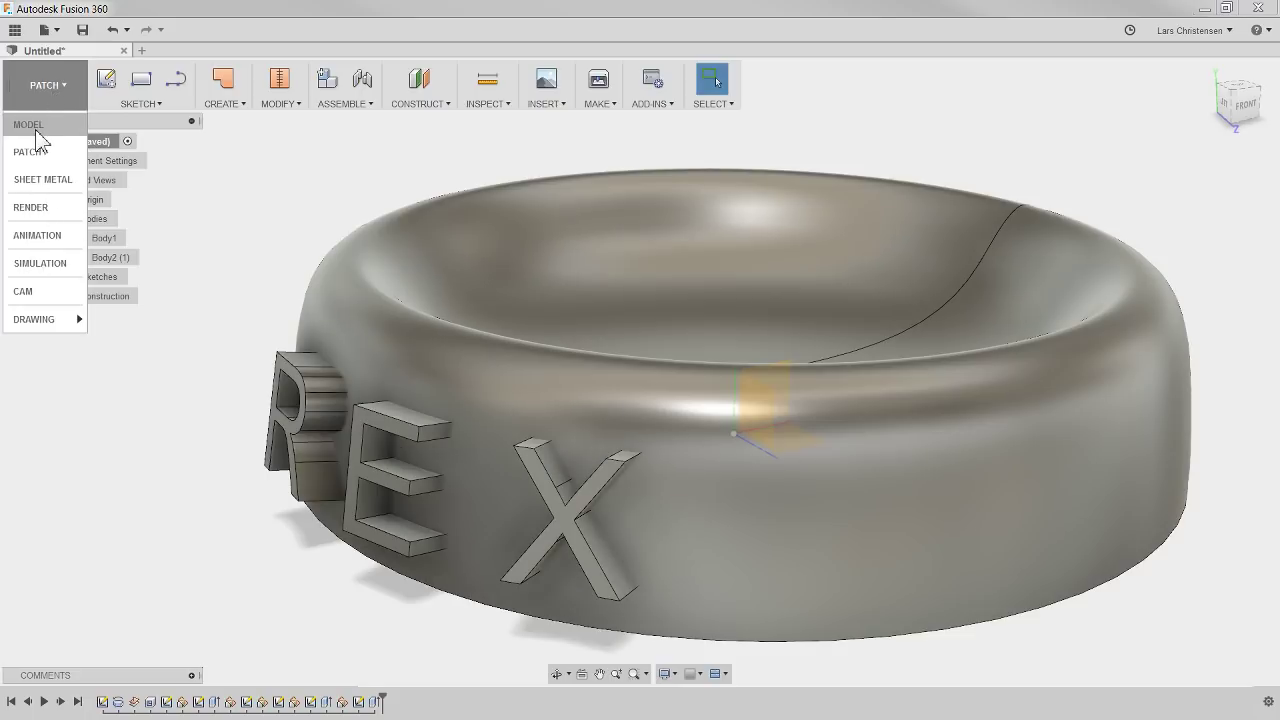
pyautogui.click(32, 126)
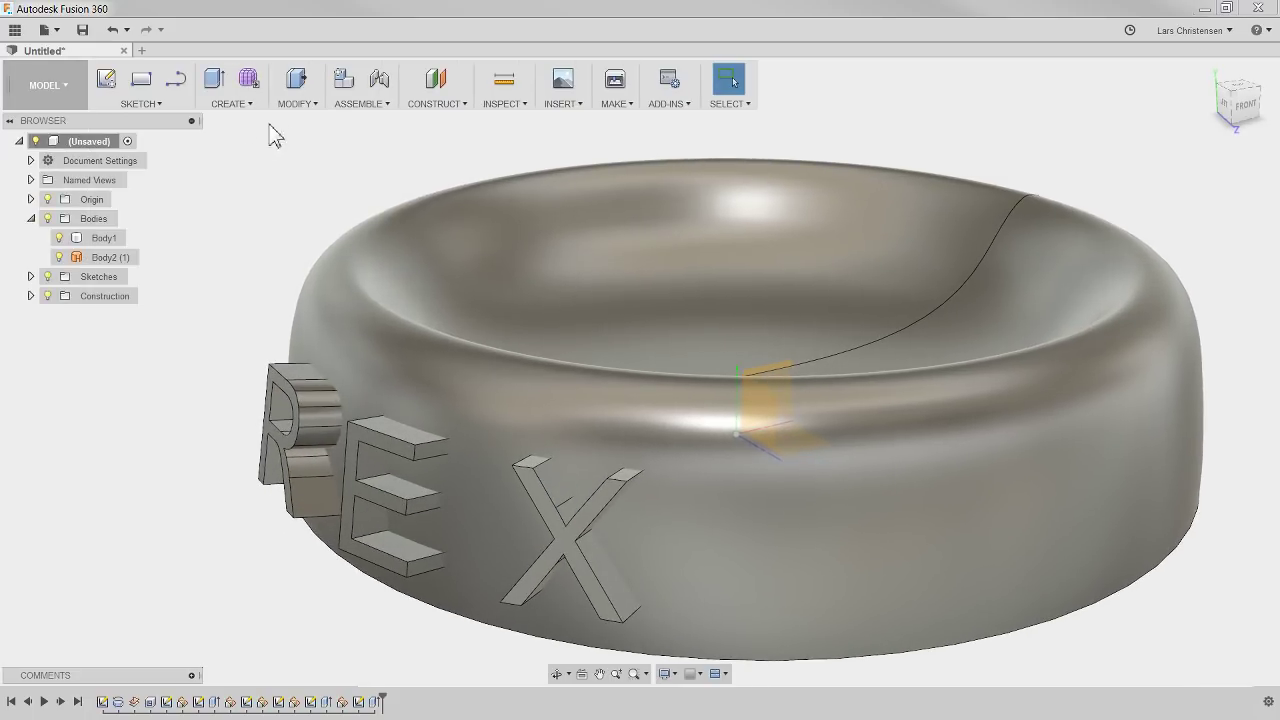
pyautogui.click(292, 103)
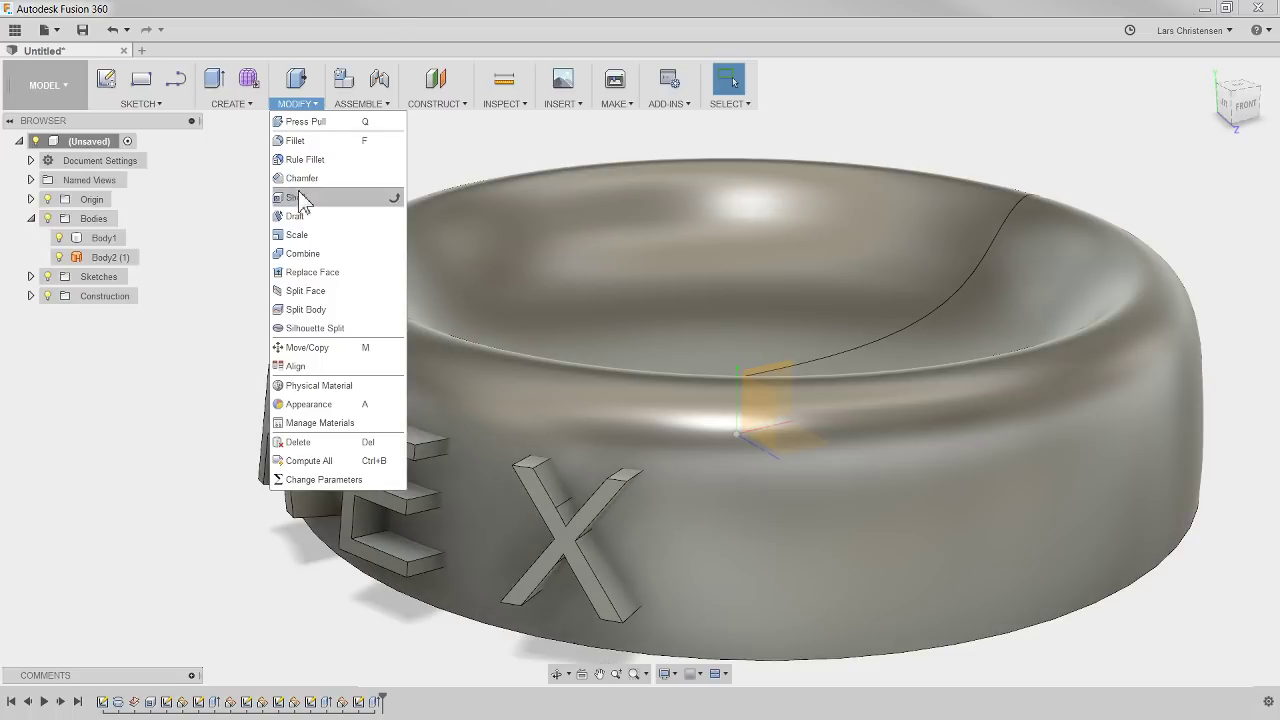
pyautogui.click(306, 309)
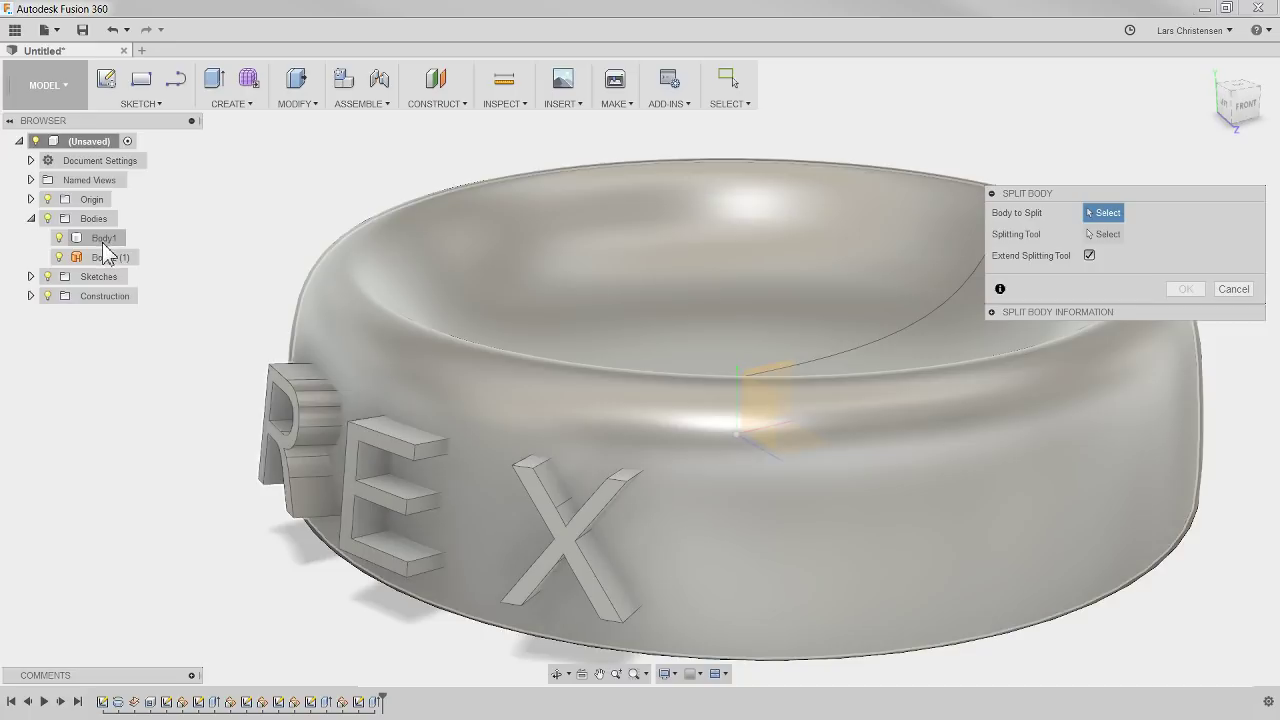
pyautogui.click(112, 240)
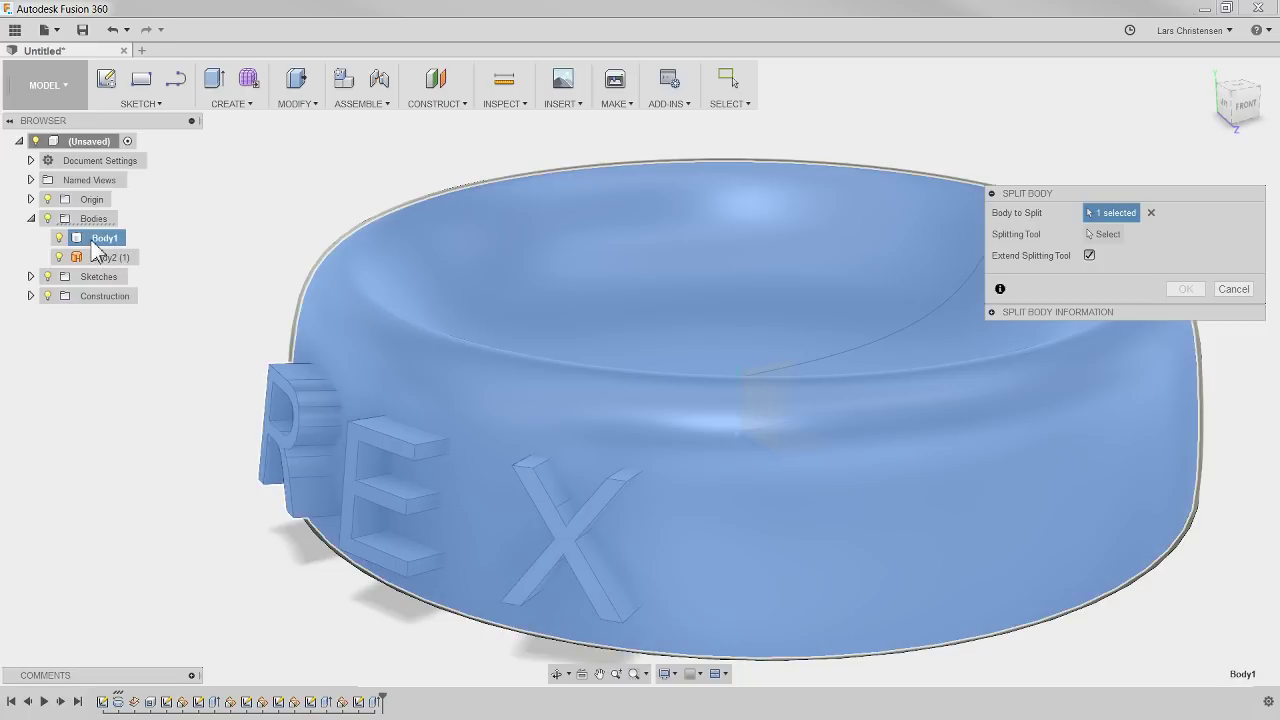
pyautogui.click(1105, 234)
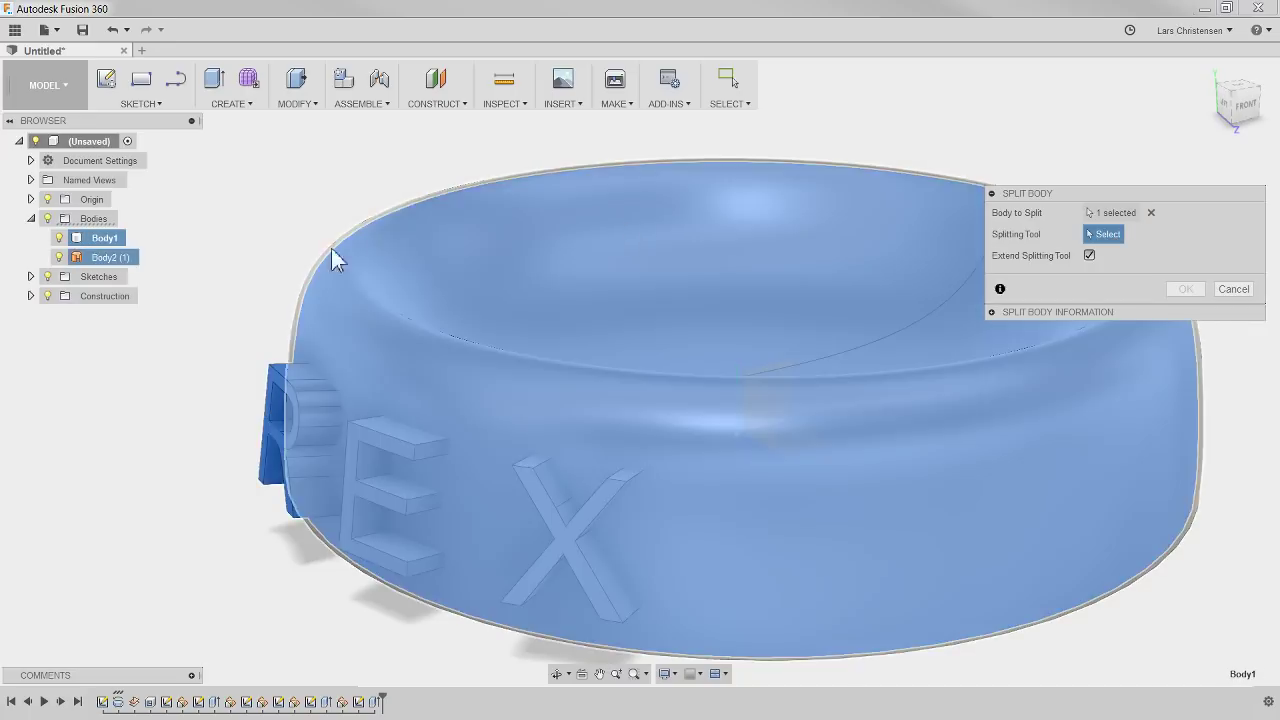
pyautogui.click(105, 258)
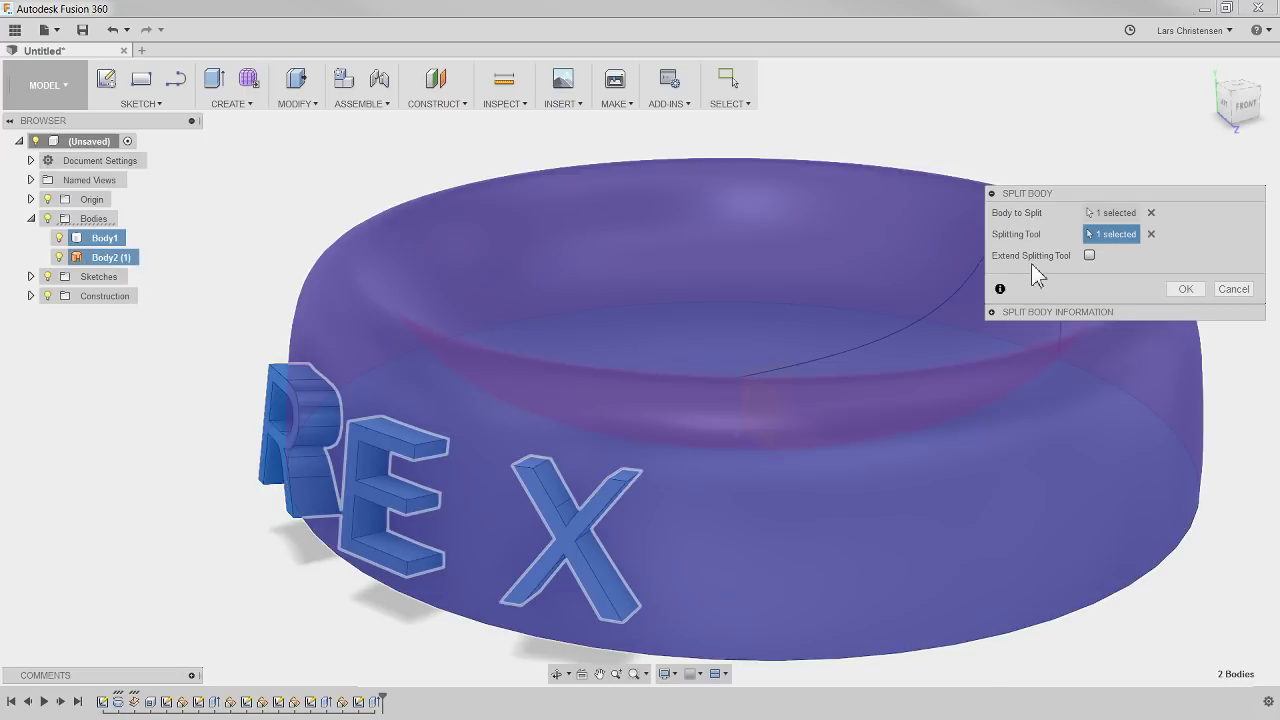
pyautogui.click(1089, 255)
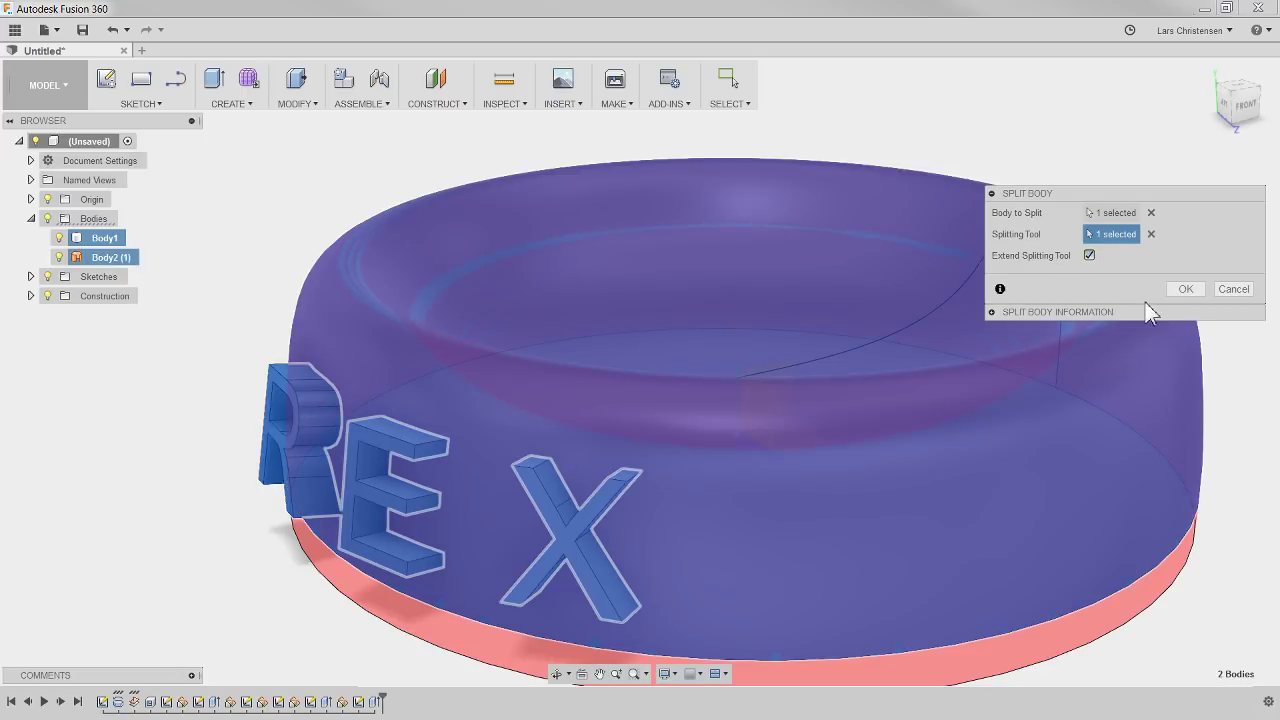
pyautogui.click(1184, 290)
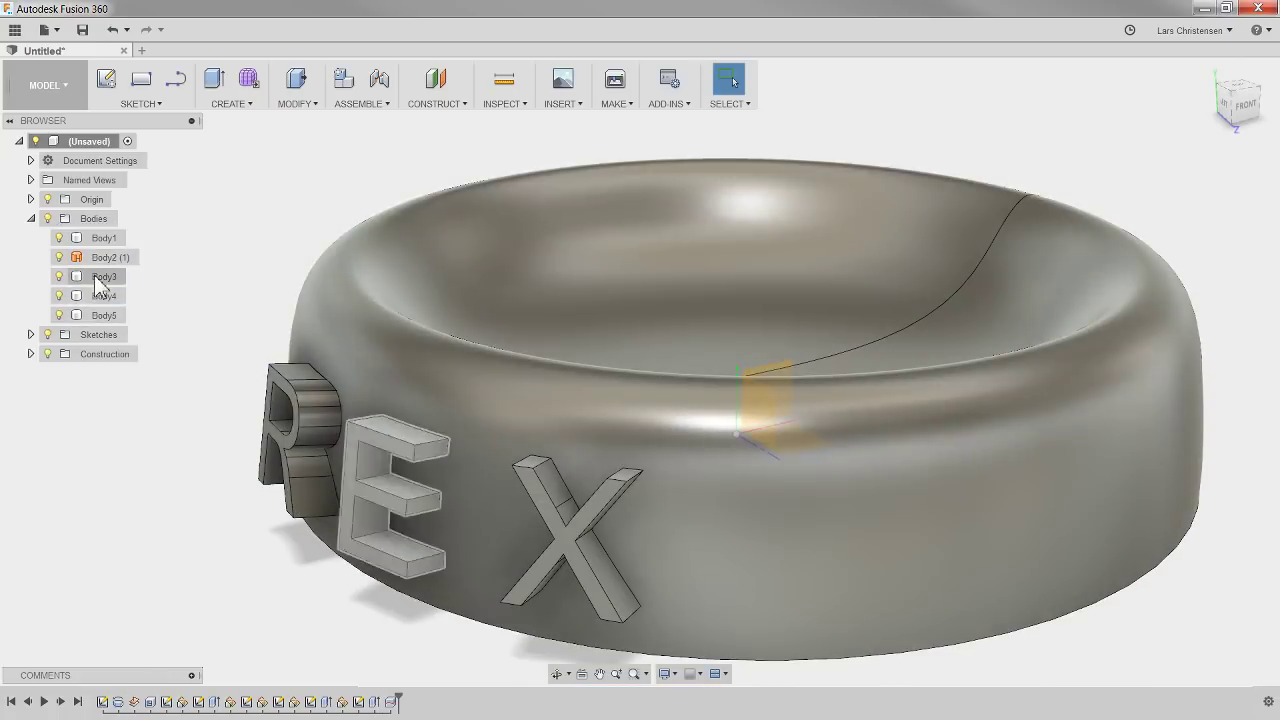
# Step: Identify and hide the three excess letter bodies split off from the bowl, and hide the offset surface body
pyautogui.click(102, 277)
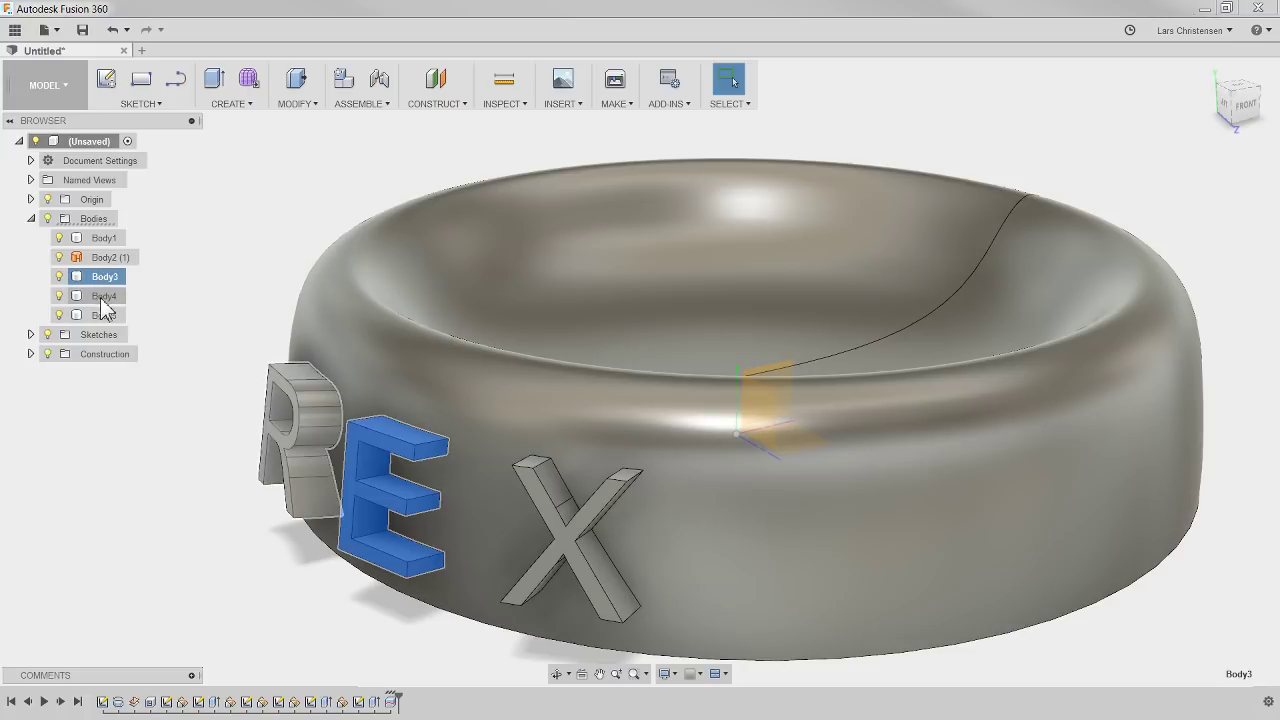
pyautogui.click(103, 297)
pyautogui.click(103, 315)
pyautogui.click(104, 296)
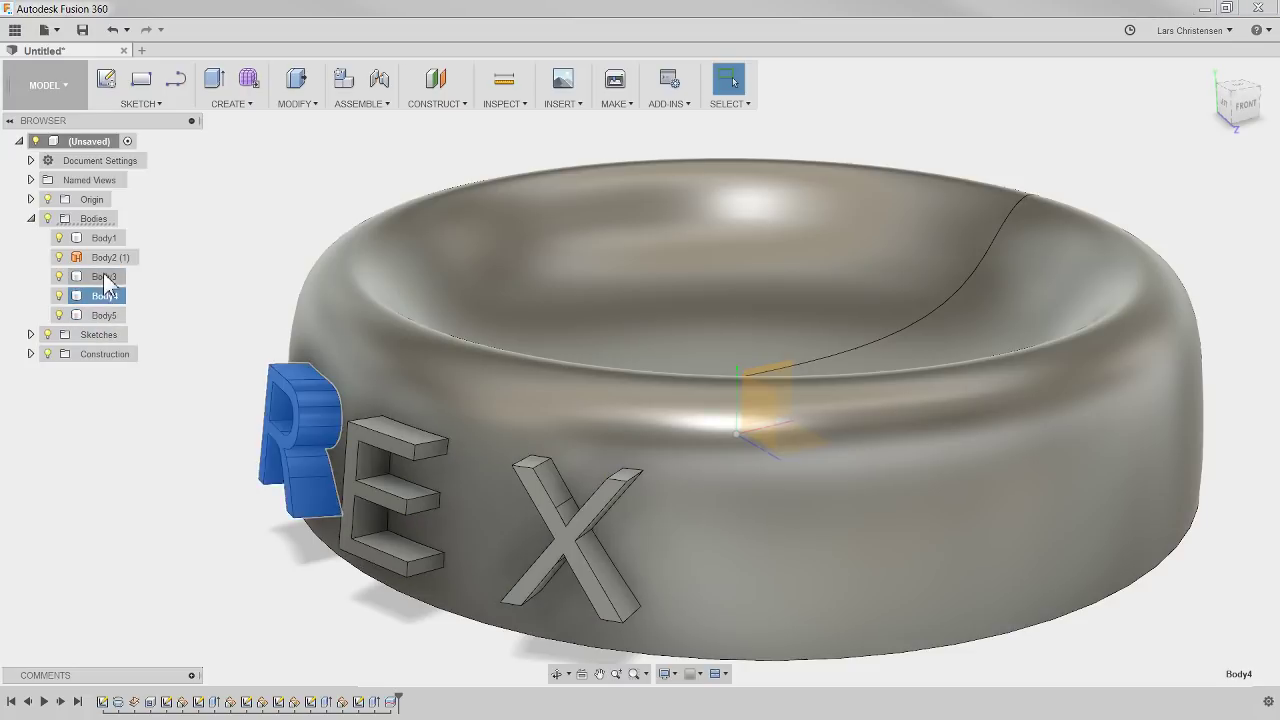
pyautogui.click(105, 278)
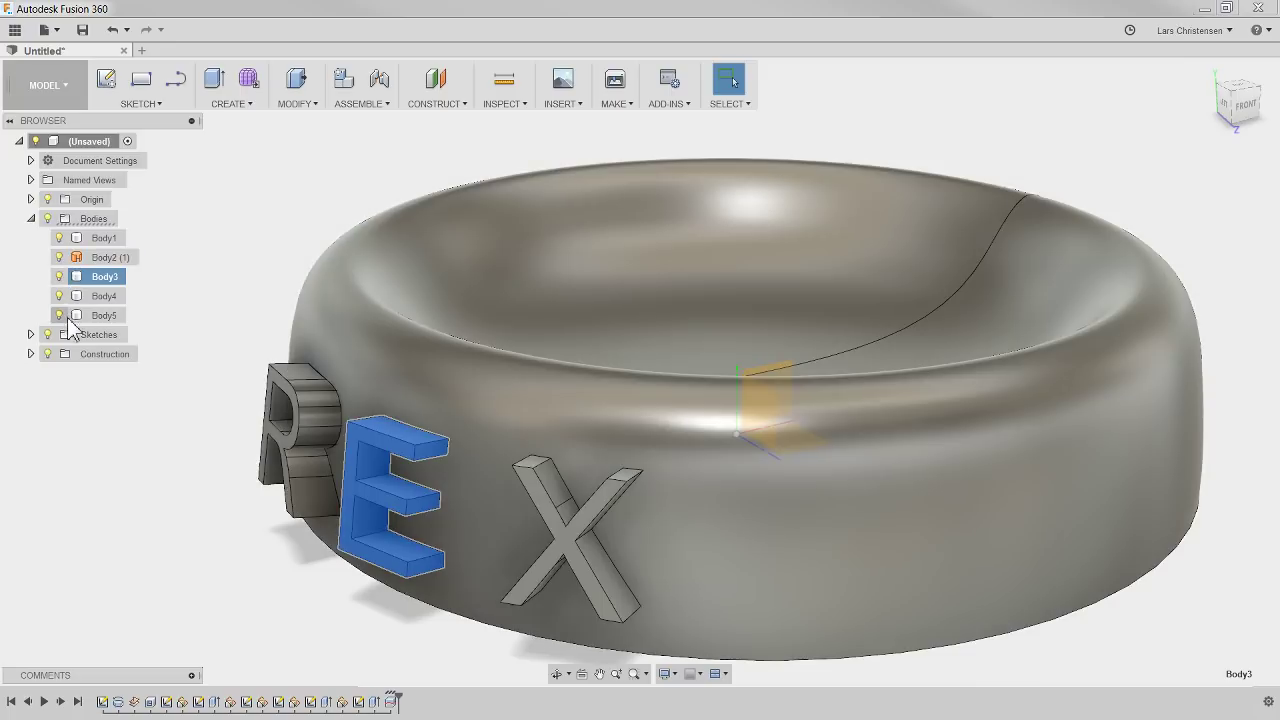
pyautogui.click(59, 315)
pyautogui.click(59, 296)
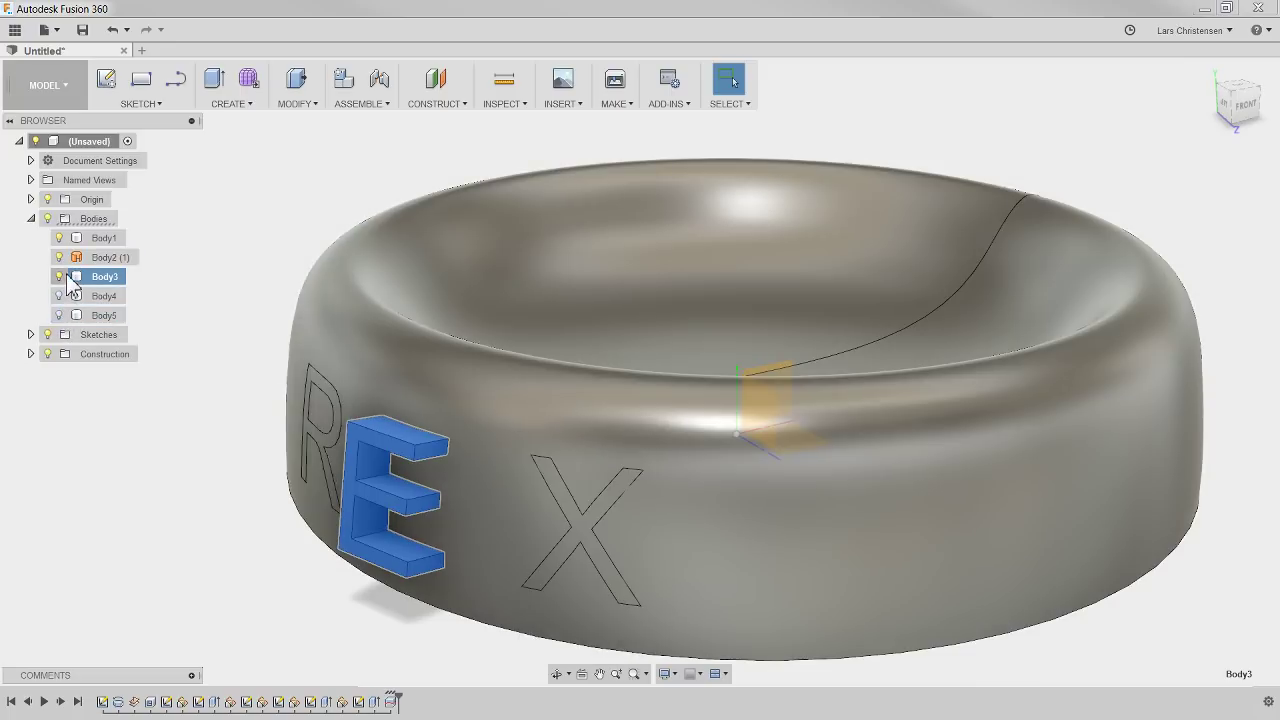
pyautogui.click(62, 276)
pyautogui.click(60, 277)
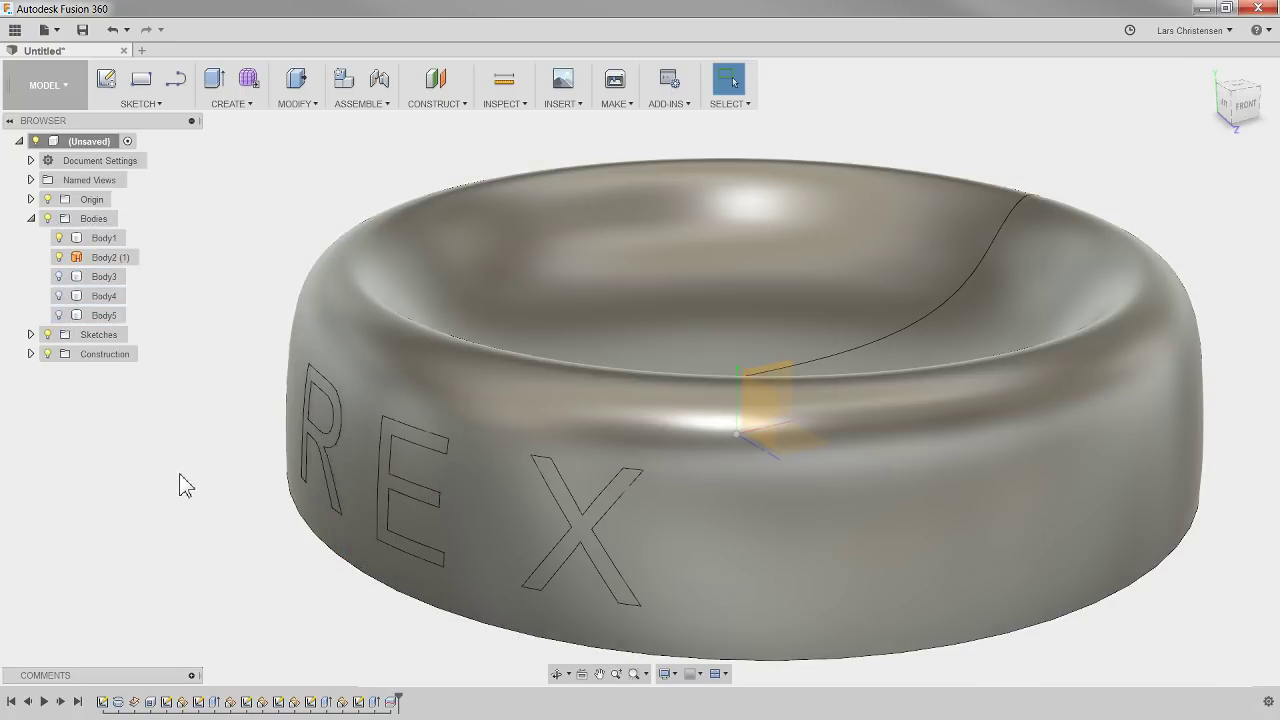
pyautogui.click(59, 257)
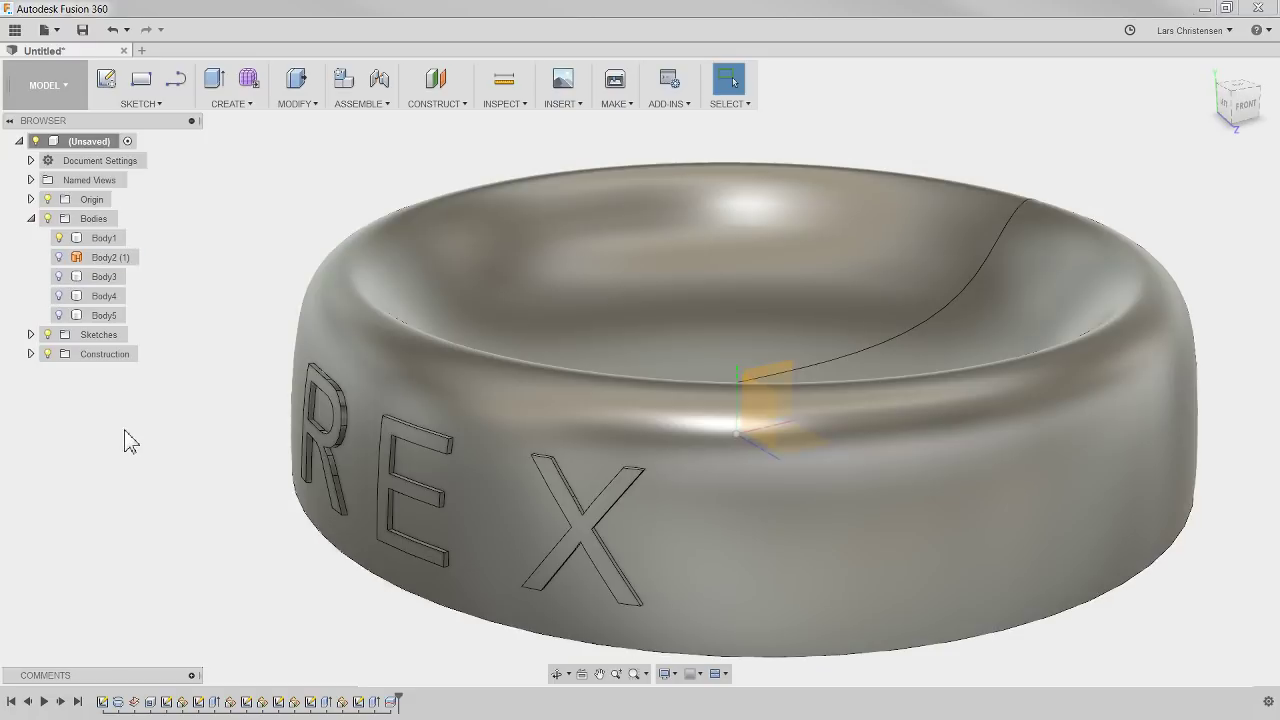
# Step: Remove the three hidden excess letter bodies, X, R and E, using Remove rather than Delete
pyautogui.keyDown('shift'); pyautogui.moveTo(120, 443); pyautogui.dragTo(80, 385, button='middle'); pyautogui.keyUp('shift')
pyautogui.moveTo(258, 355)
pyautogui.keyDown('shift'); pyautogui.mouseDown(button='middle')
pyautogui.moveTo(313, 327)
pyautogui.moveTo(268, 349)
pyautogui.moveTo(311, 349)
pyautogui.moveTo(248, 340)
pyautogui.moveTo(247, 356)
pyautogui.mouseUp(button='middle'); pyautogui.keyUp('shift')
pyautogui.scroll(-5, 163, 440)
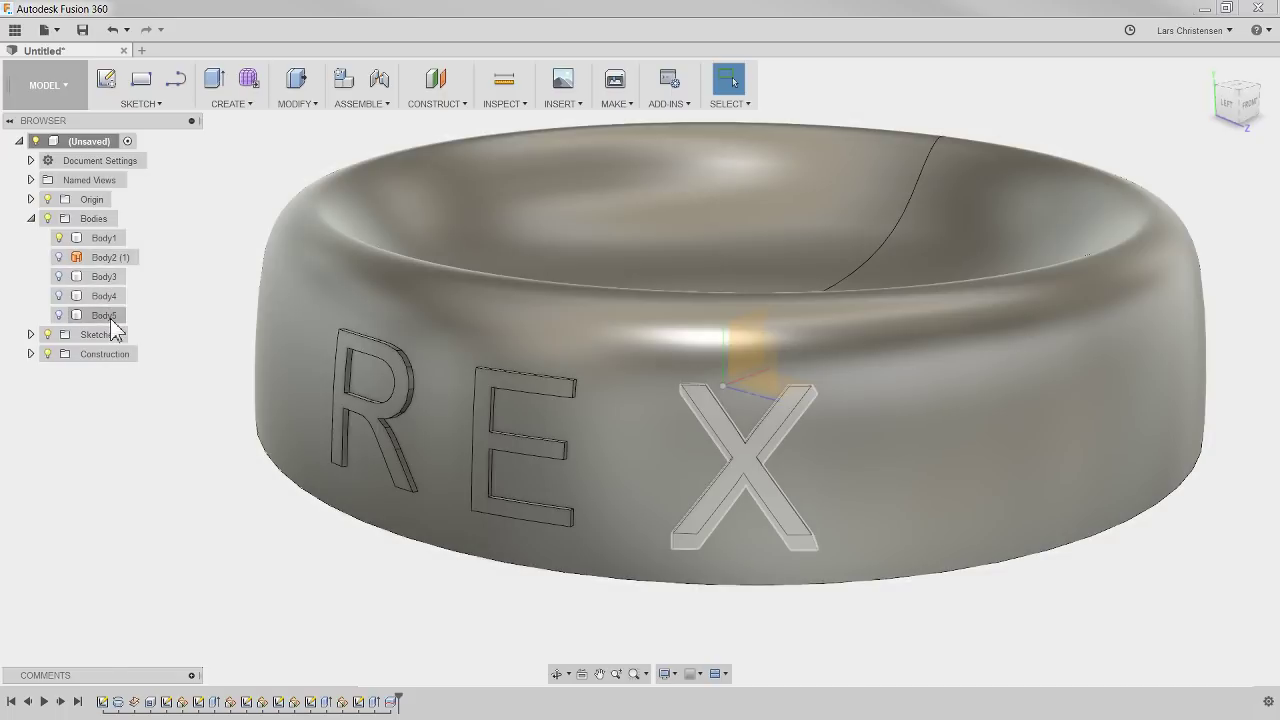
pyautogui.rightClick(112, 317)
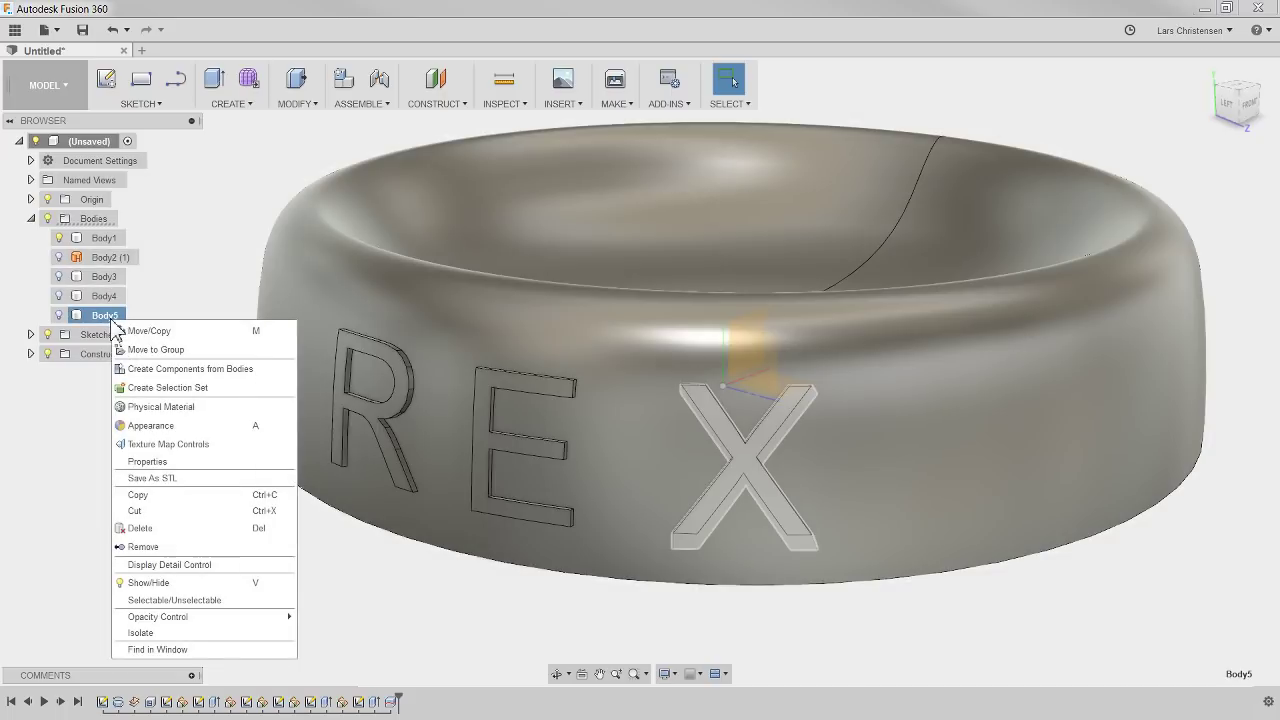
pyautogui.click(145, 547)
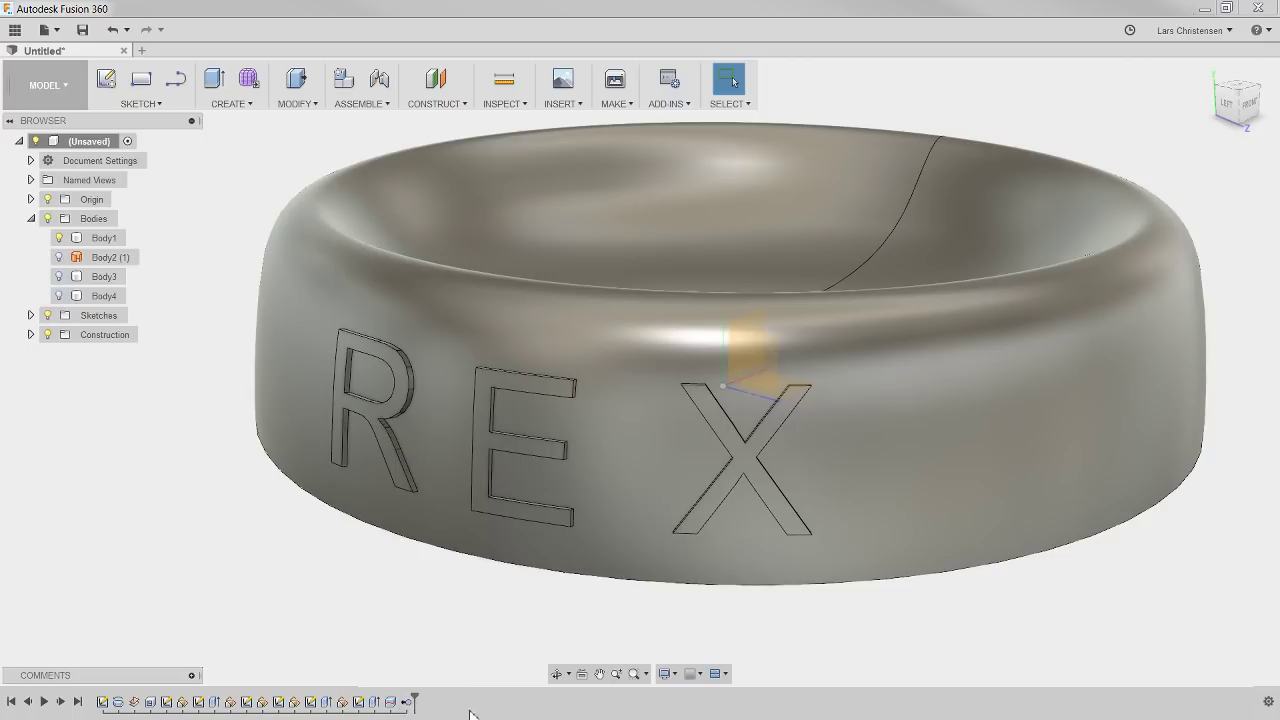
pyautogui.rightClick(104, 296)
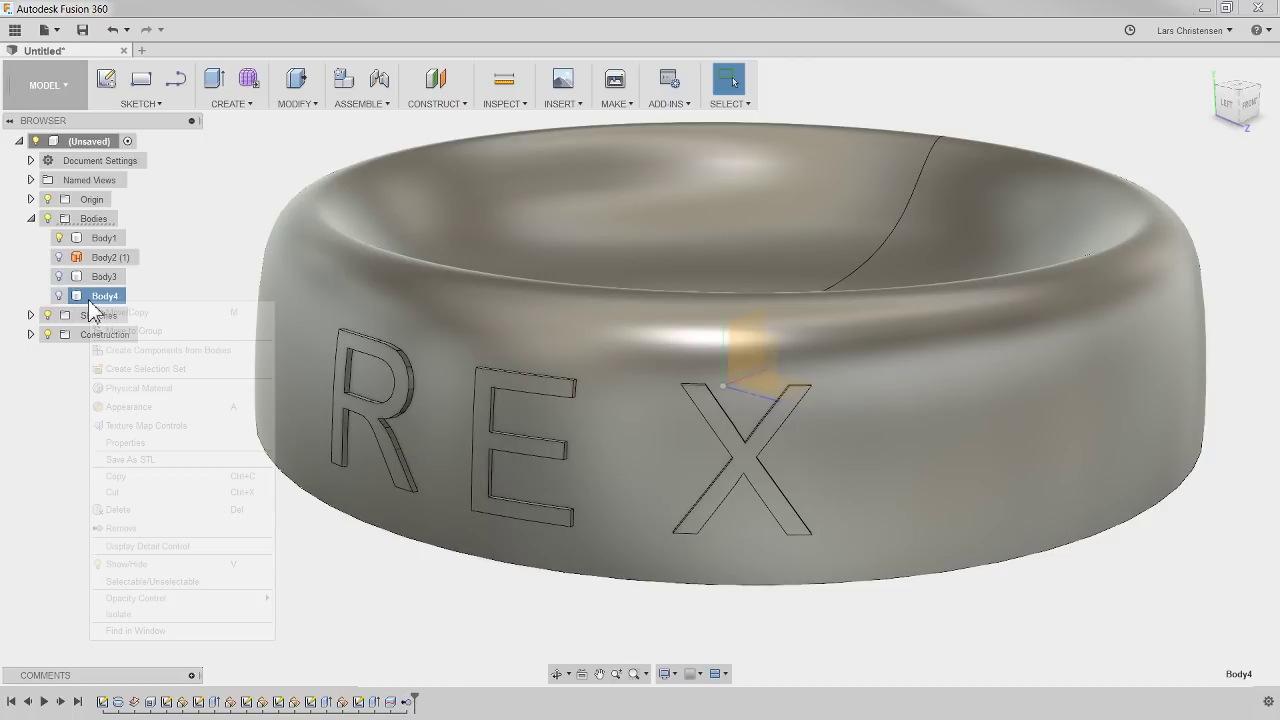
pyautogui.click(125, 529)
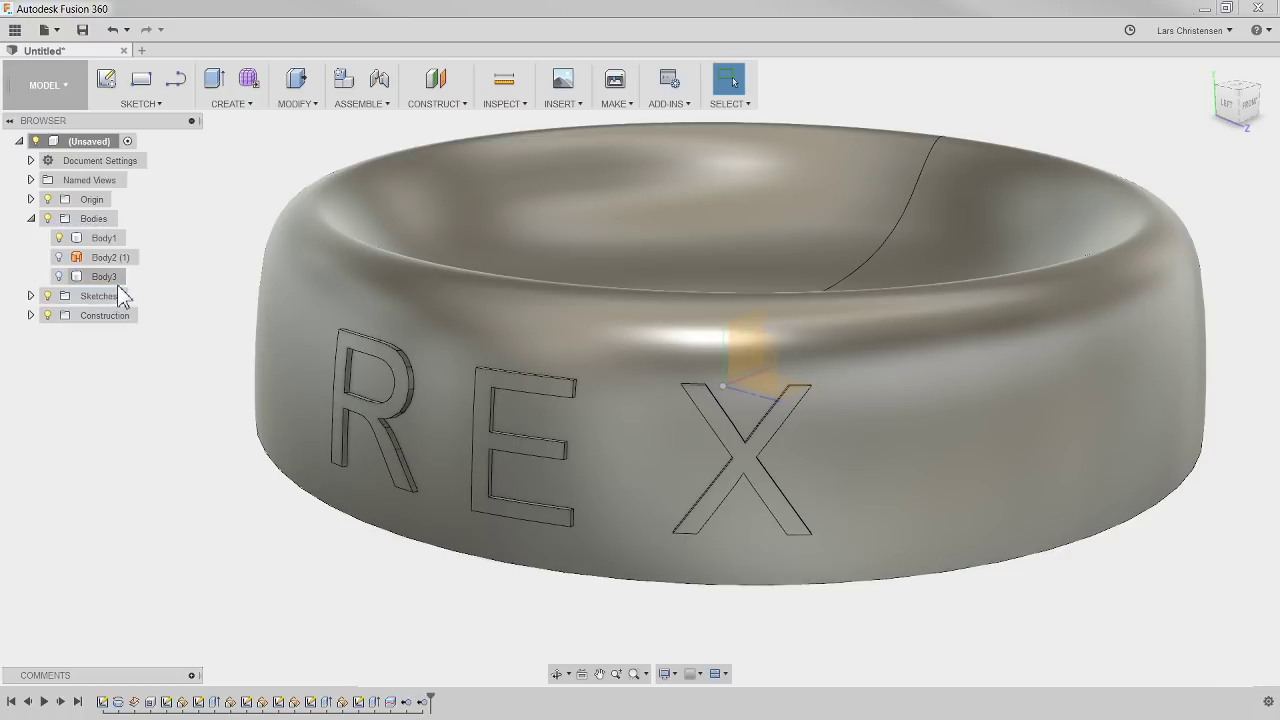
pyautogui.rightClick(117, 282)
pyautogui.click(168, 507)
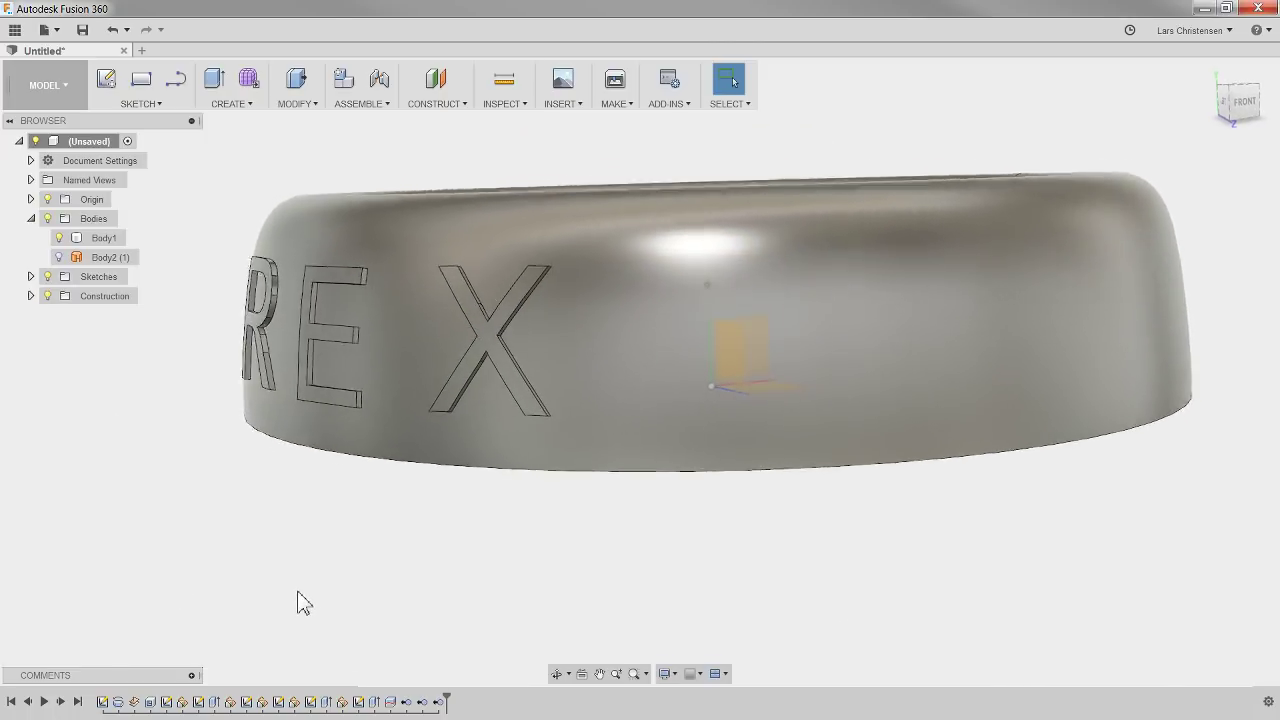
# Step: Apply the glossy red enamel paint appearance, Paint - Enamel Glossy (Red), to the whole bowl body
pyautogui.keyDown('shift'); pyautogui.moveTo(183, 513); pyautogui.dragTo(1031, 460, button='middle'); pyautogui.keyUp('shift')
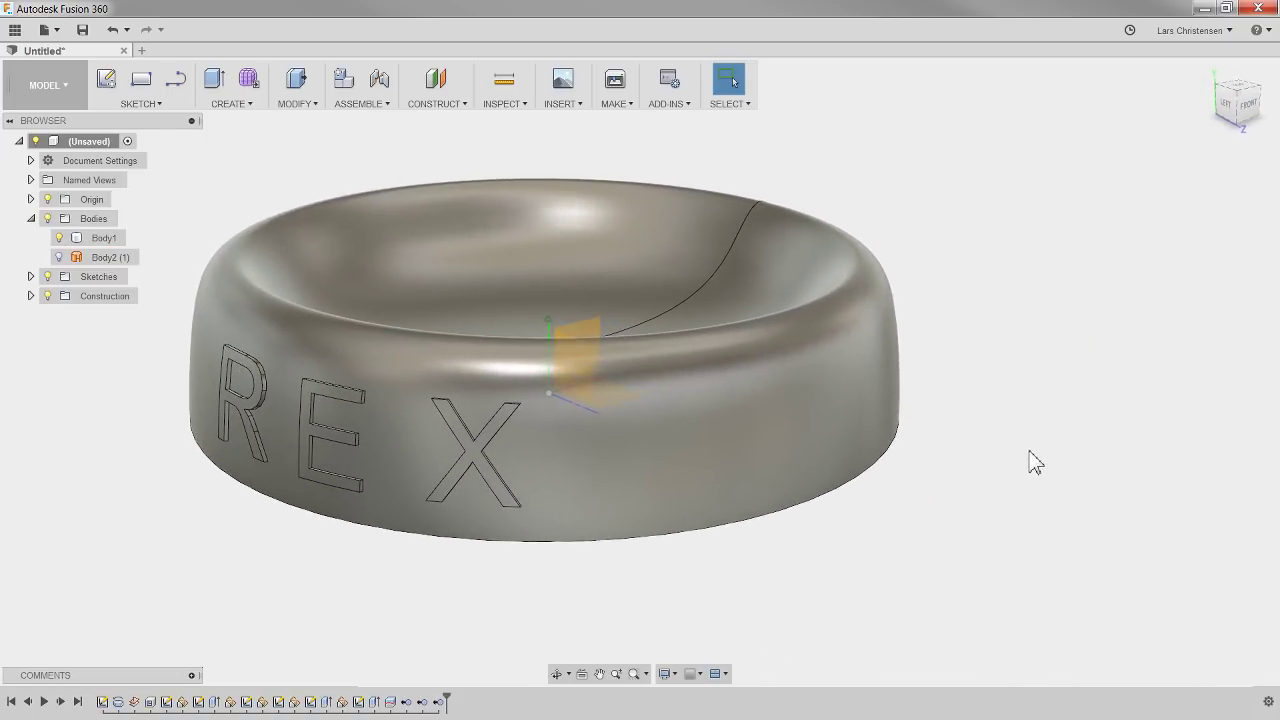
pyautogui.rightClick(1031, 460)
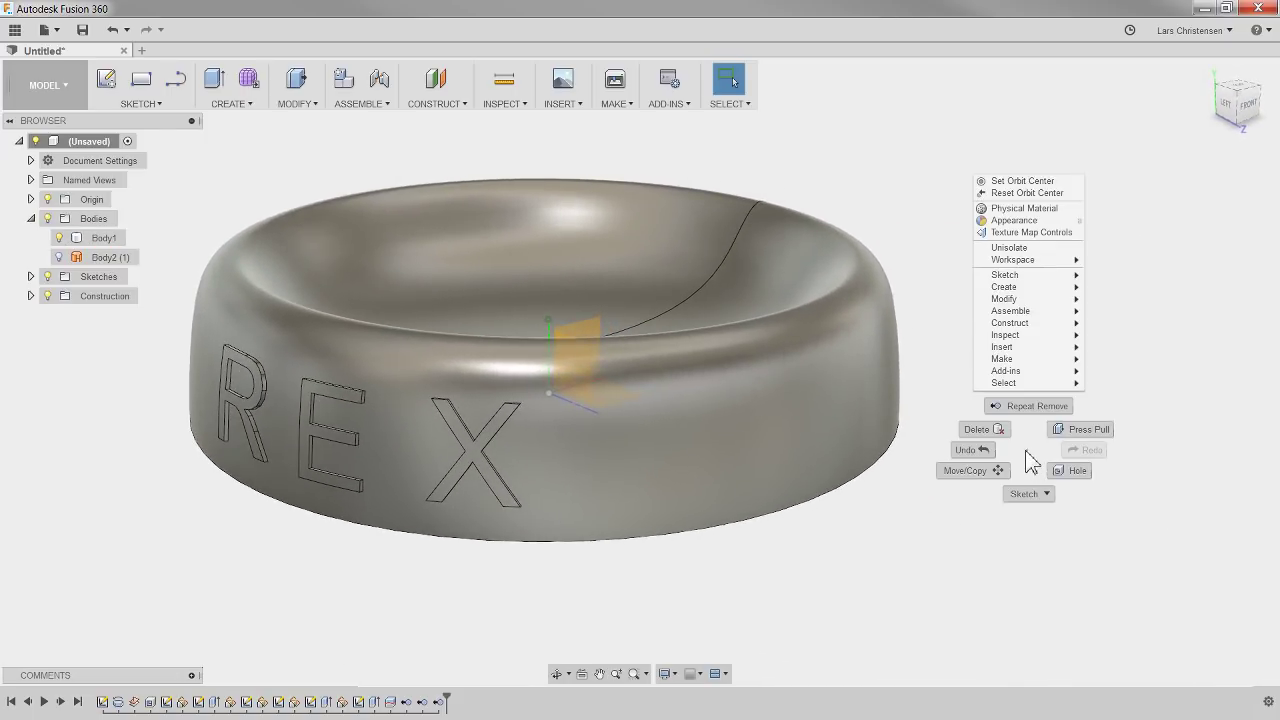
pyautogui.click(1050, 221)
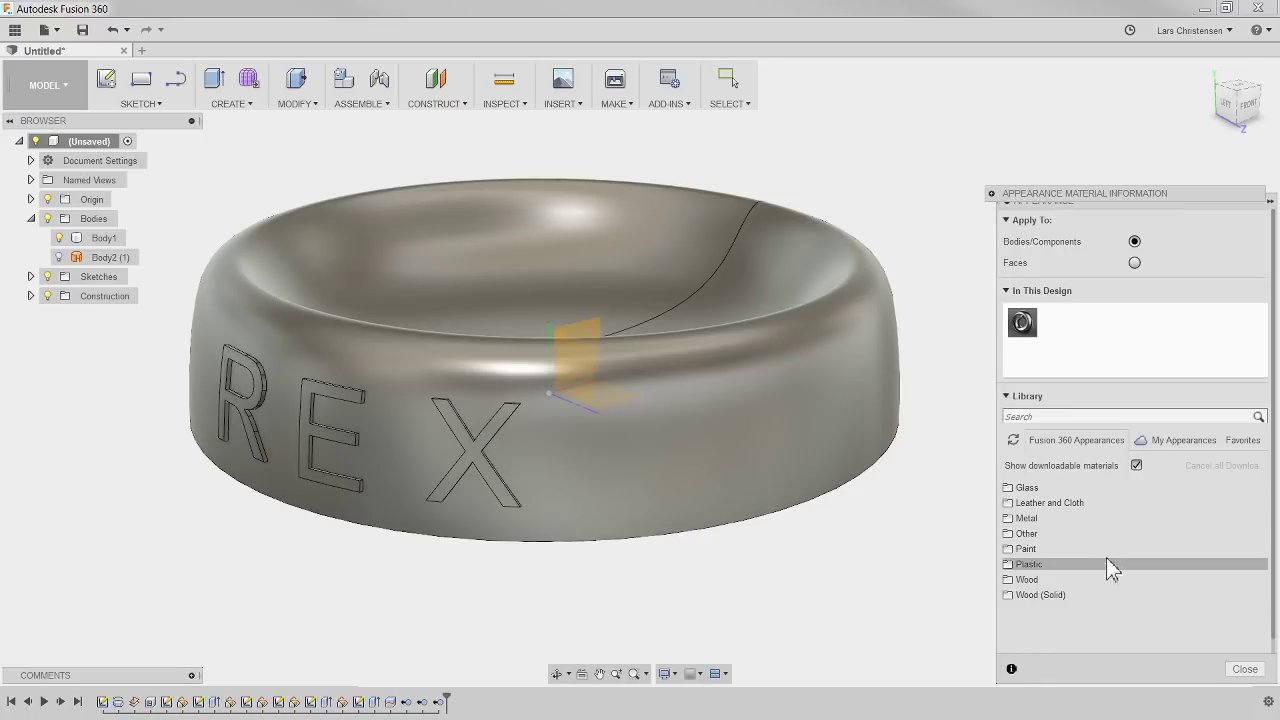
pyautogui.click(1020, 550)
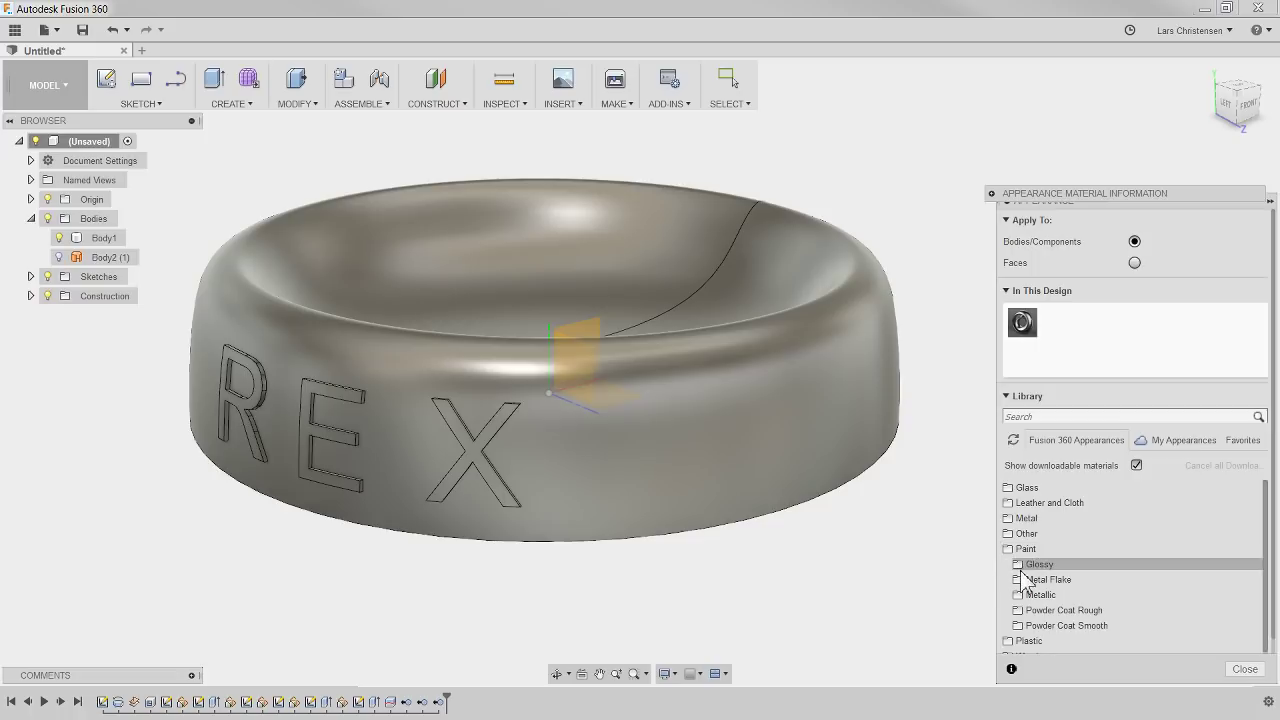
pyautogui.click(1036, 565)
pyautogui.scroll(-5, 1060, 585)
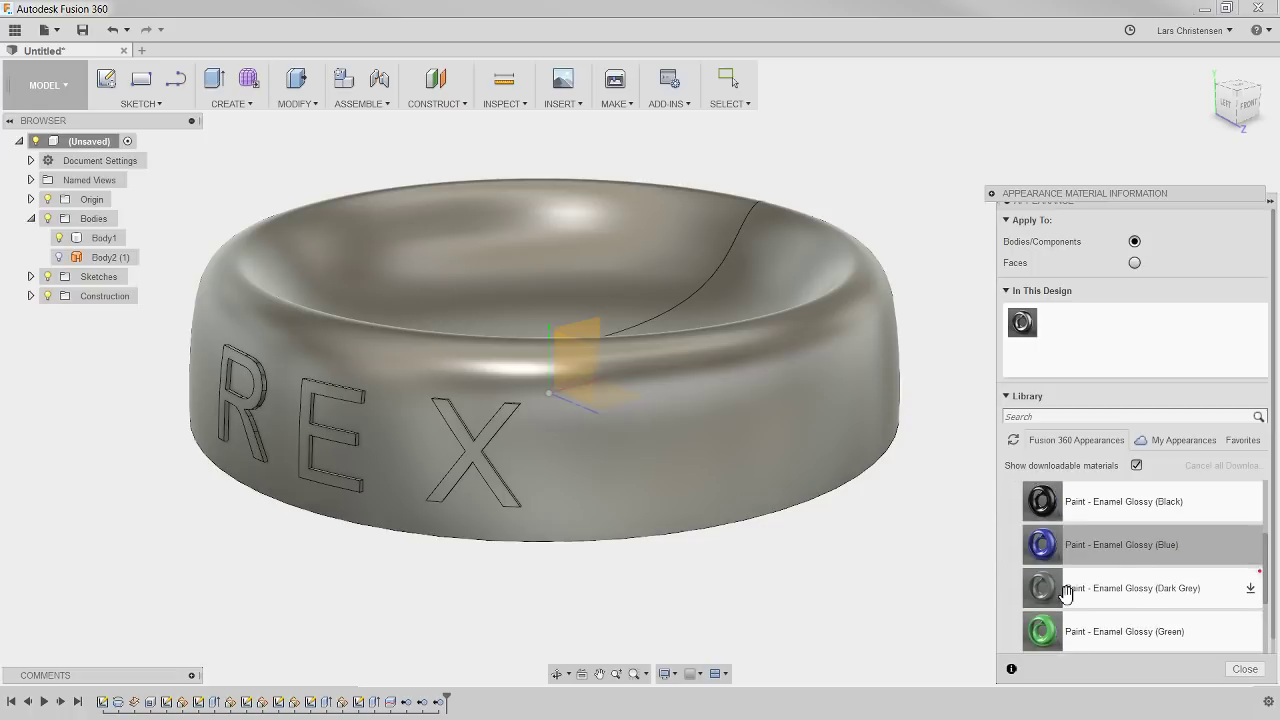
pyautogui.moveTo(1160, 598); pyautogui.dragTo(760, 455)
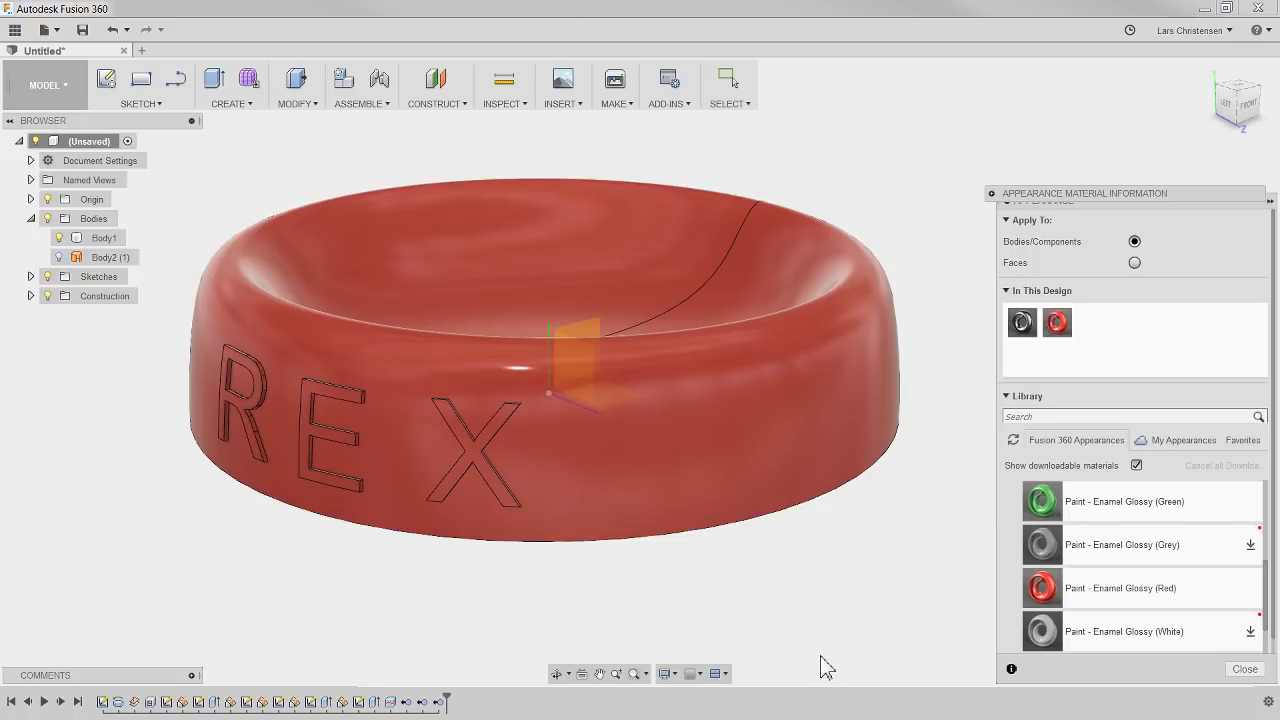
pyautogui.click(1245, 669)
pyautogui.keyDown('shift'); pyautogui.moveTo(894, 634); pyautogui.dragTo(934, 271, button='middle'); pyautogui.keyUp('shift')
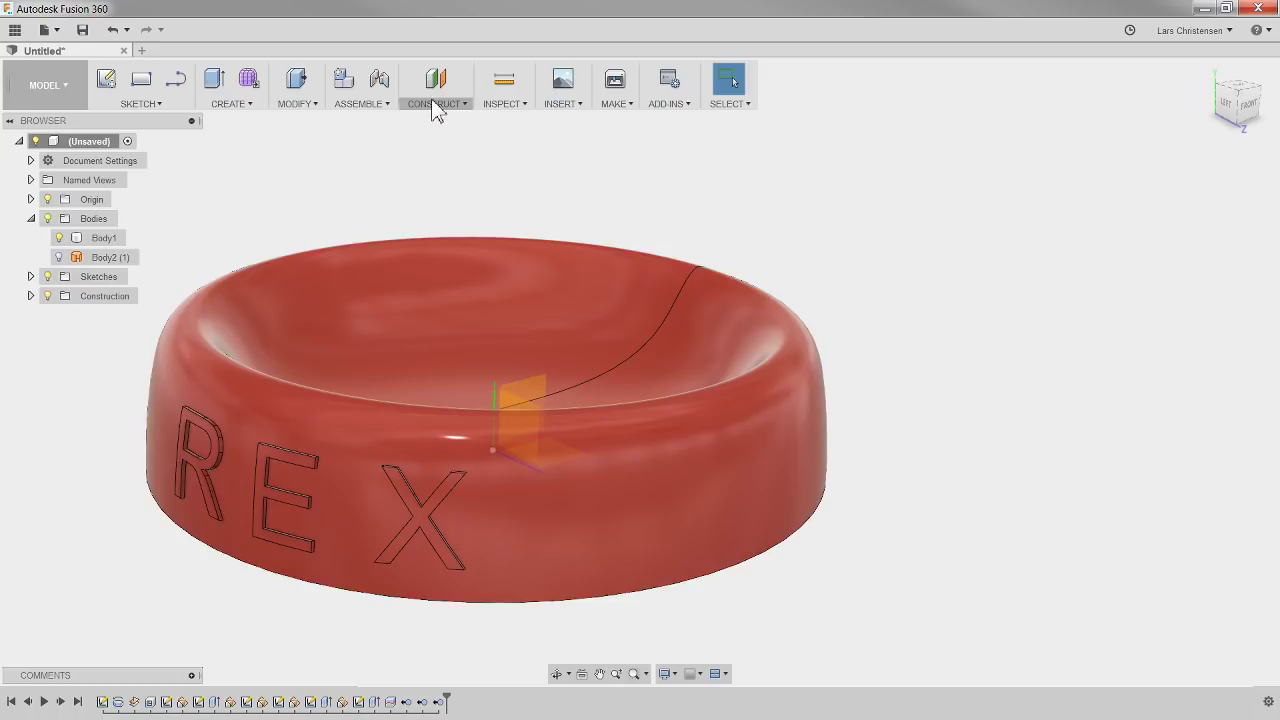
pyautogui.click(437, 102)
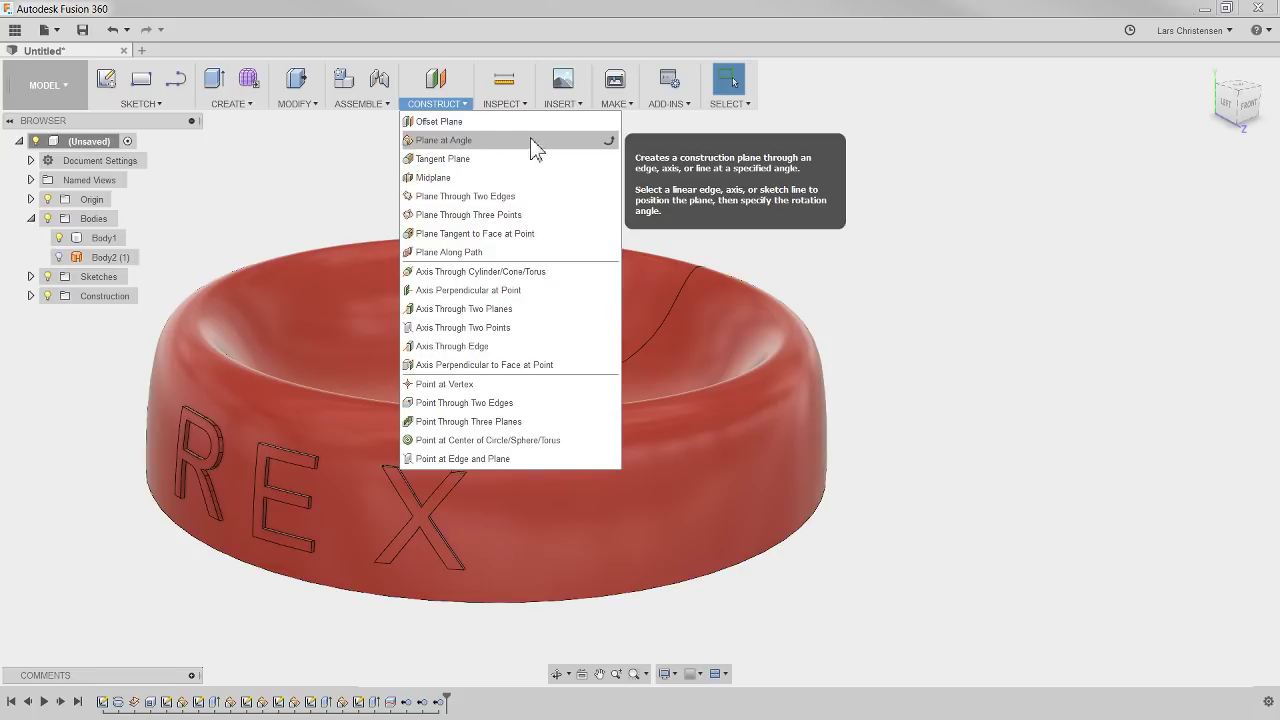
pyautogui.click(296, 179)
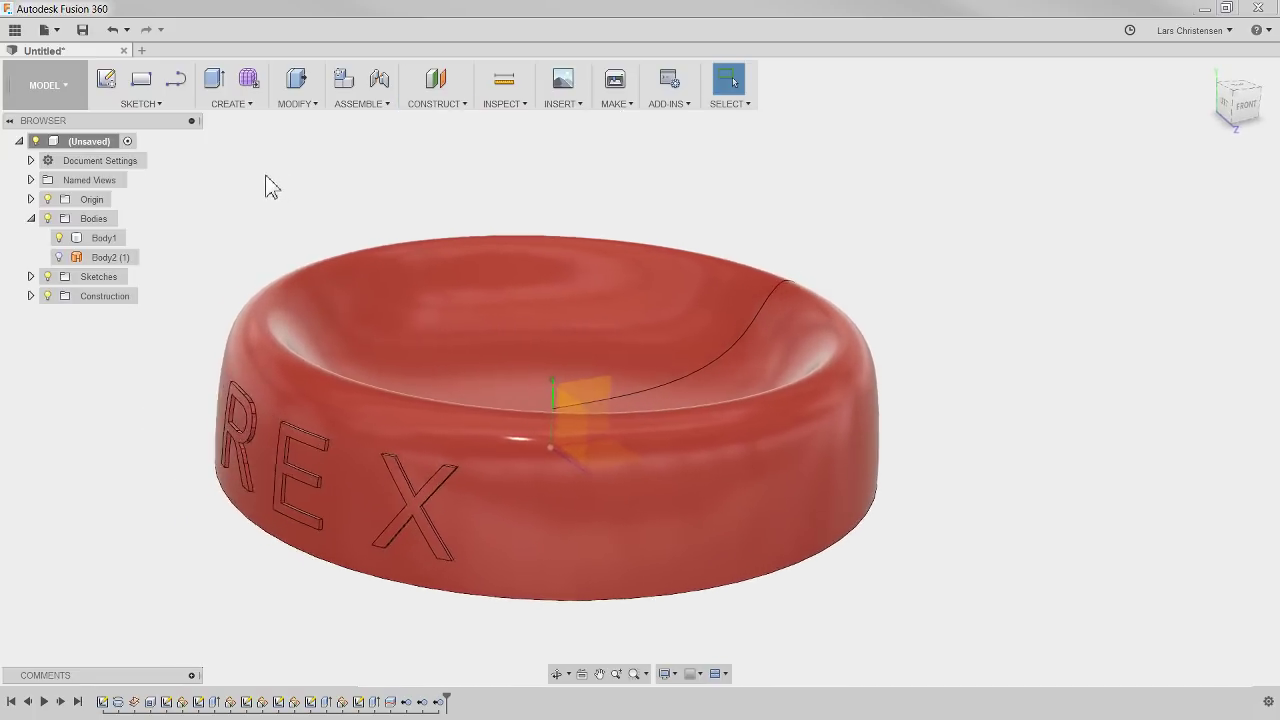
pyautogui.click(311, 110)
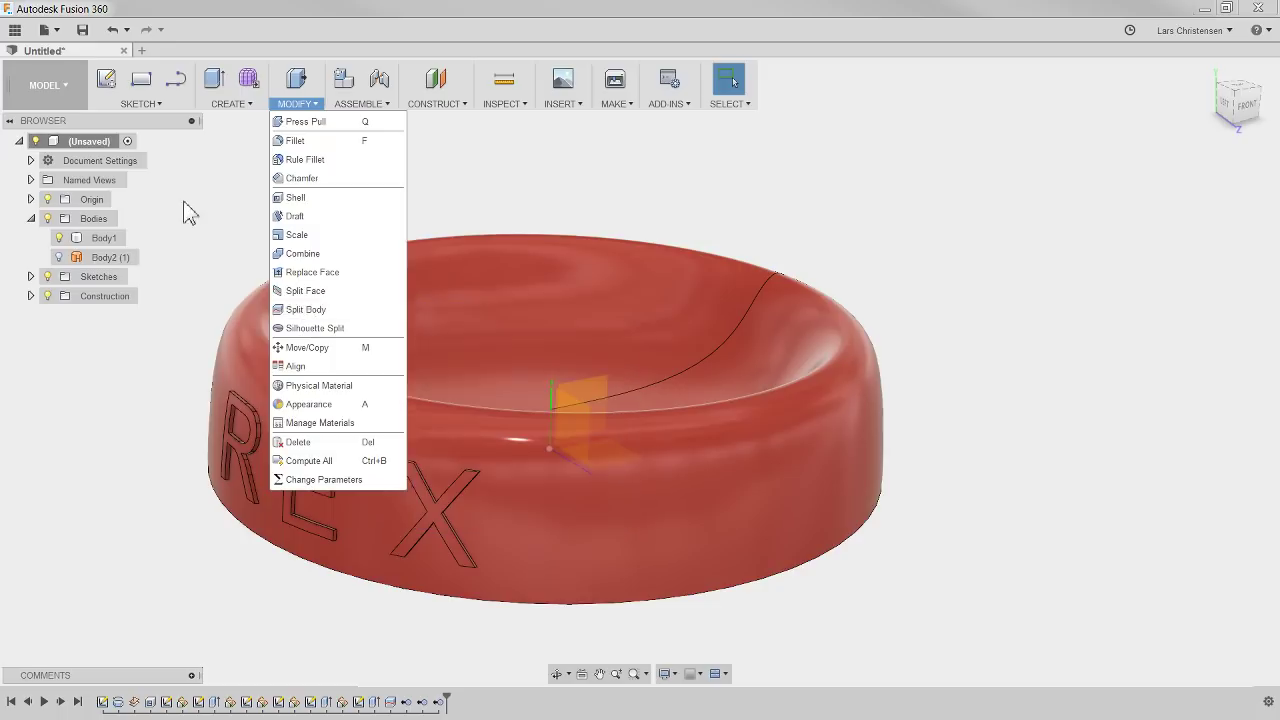
pyautogui.scroll(1, 271, 215)
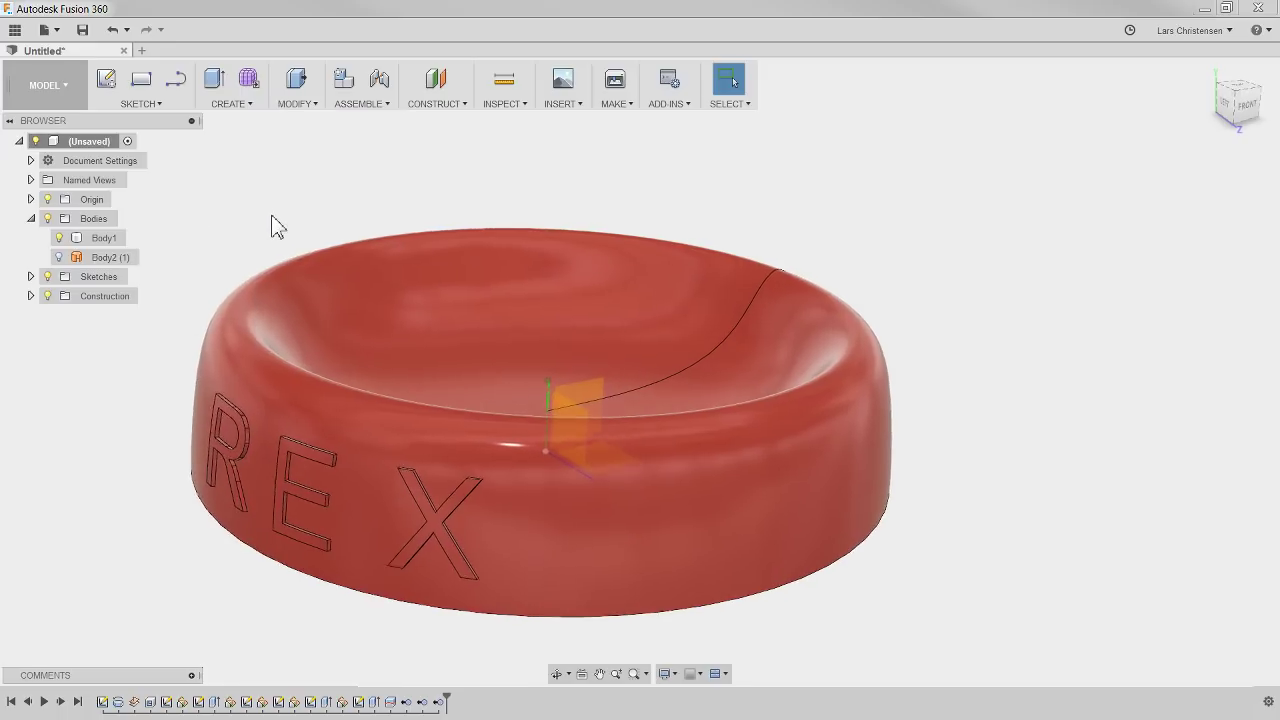
pyautogui.keyDown('shift'); pyautogui.moveTo(271, 215); pyautogui.dragTo(252, 214, button='middle'); pyautogui.keyUp('shift')
pyautogui.scroll(2, 249, 208)
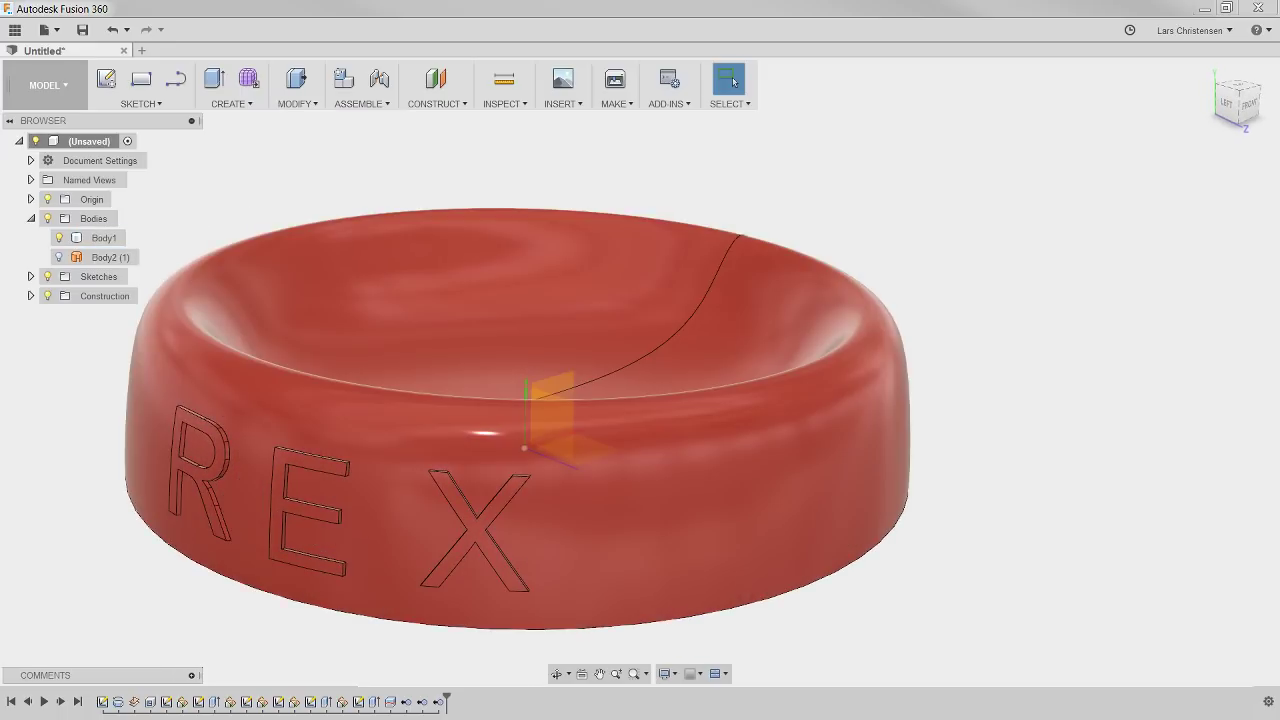